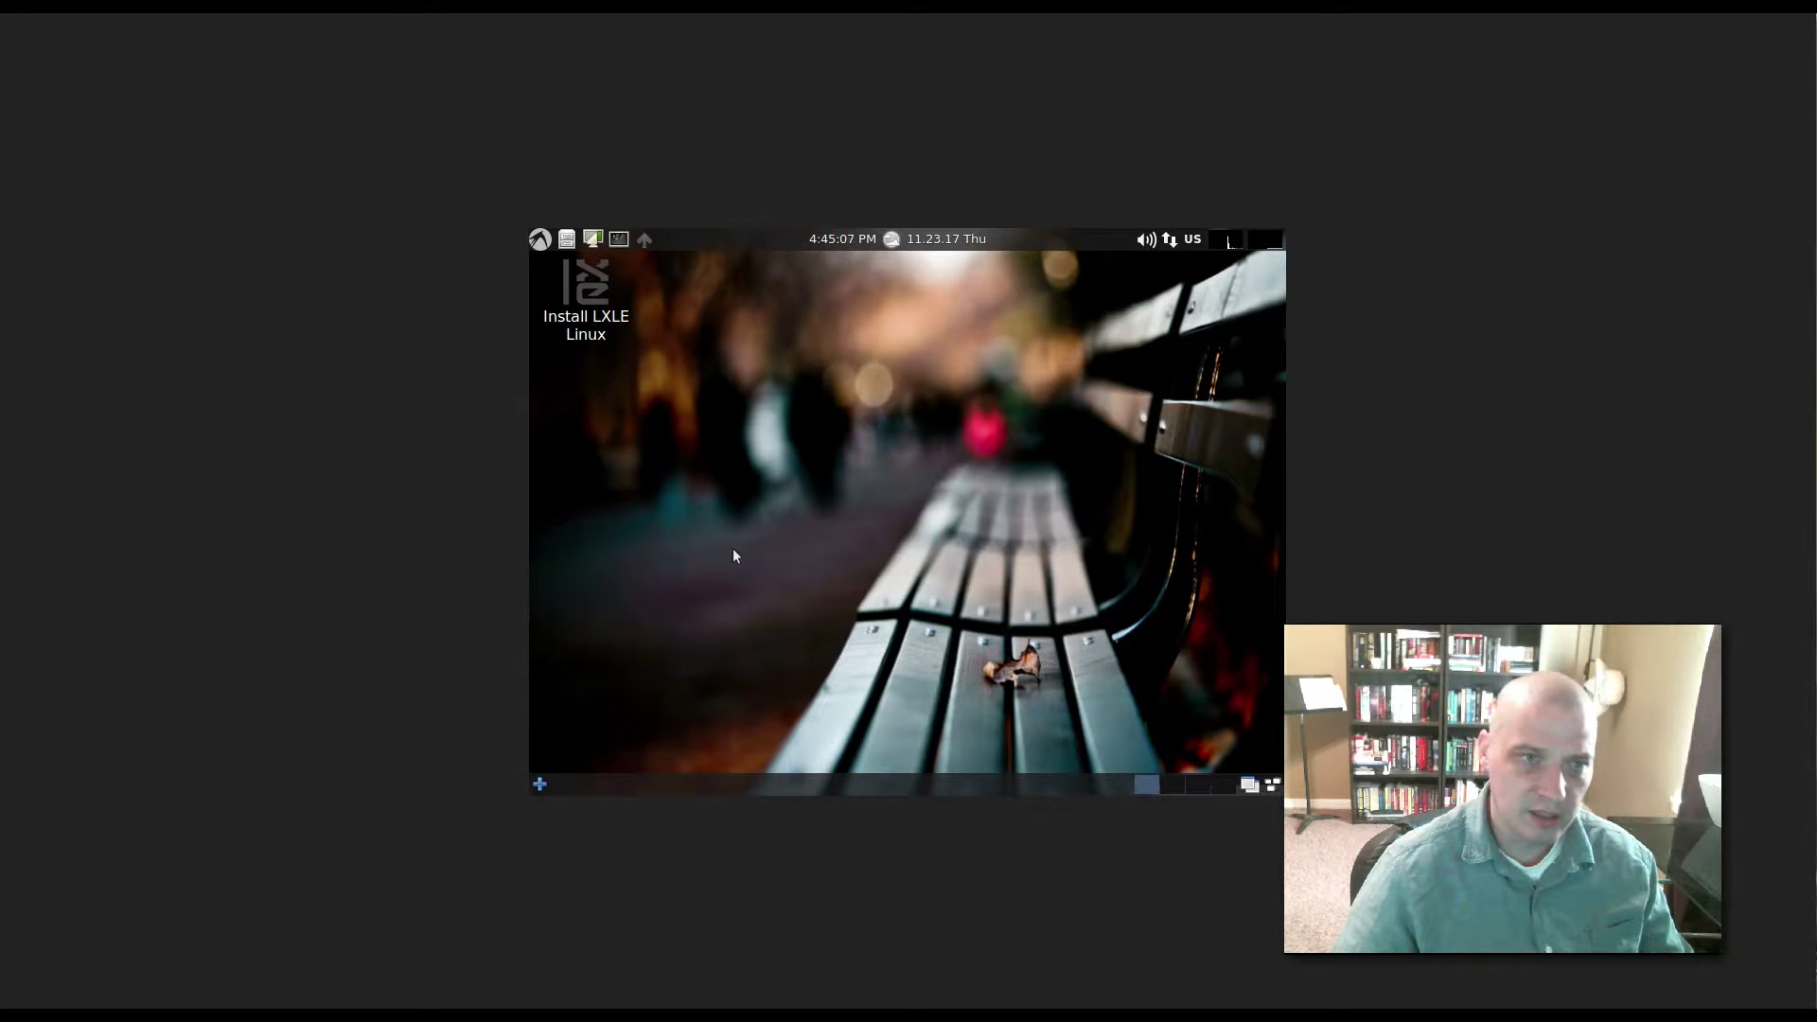
- Launch the LXLE installer and continue past the Welcome page with English kept
click(586, 310)
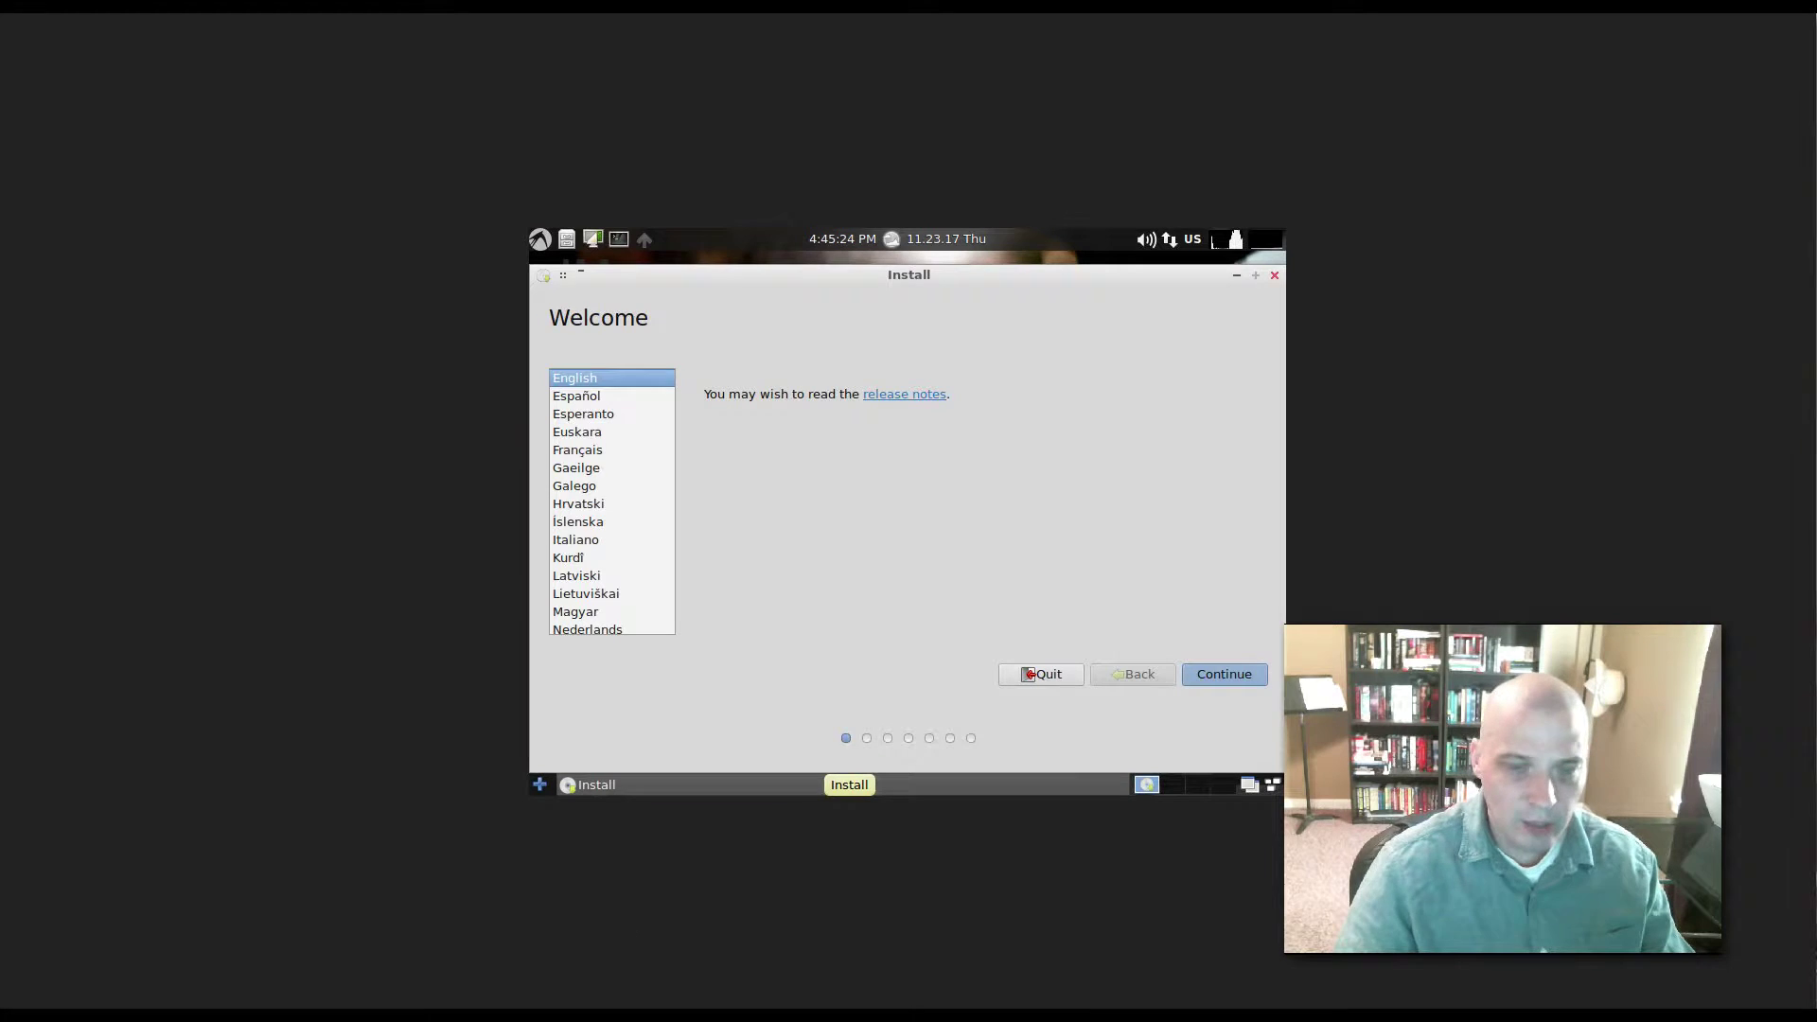
click(851, 628)
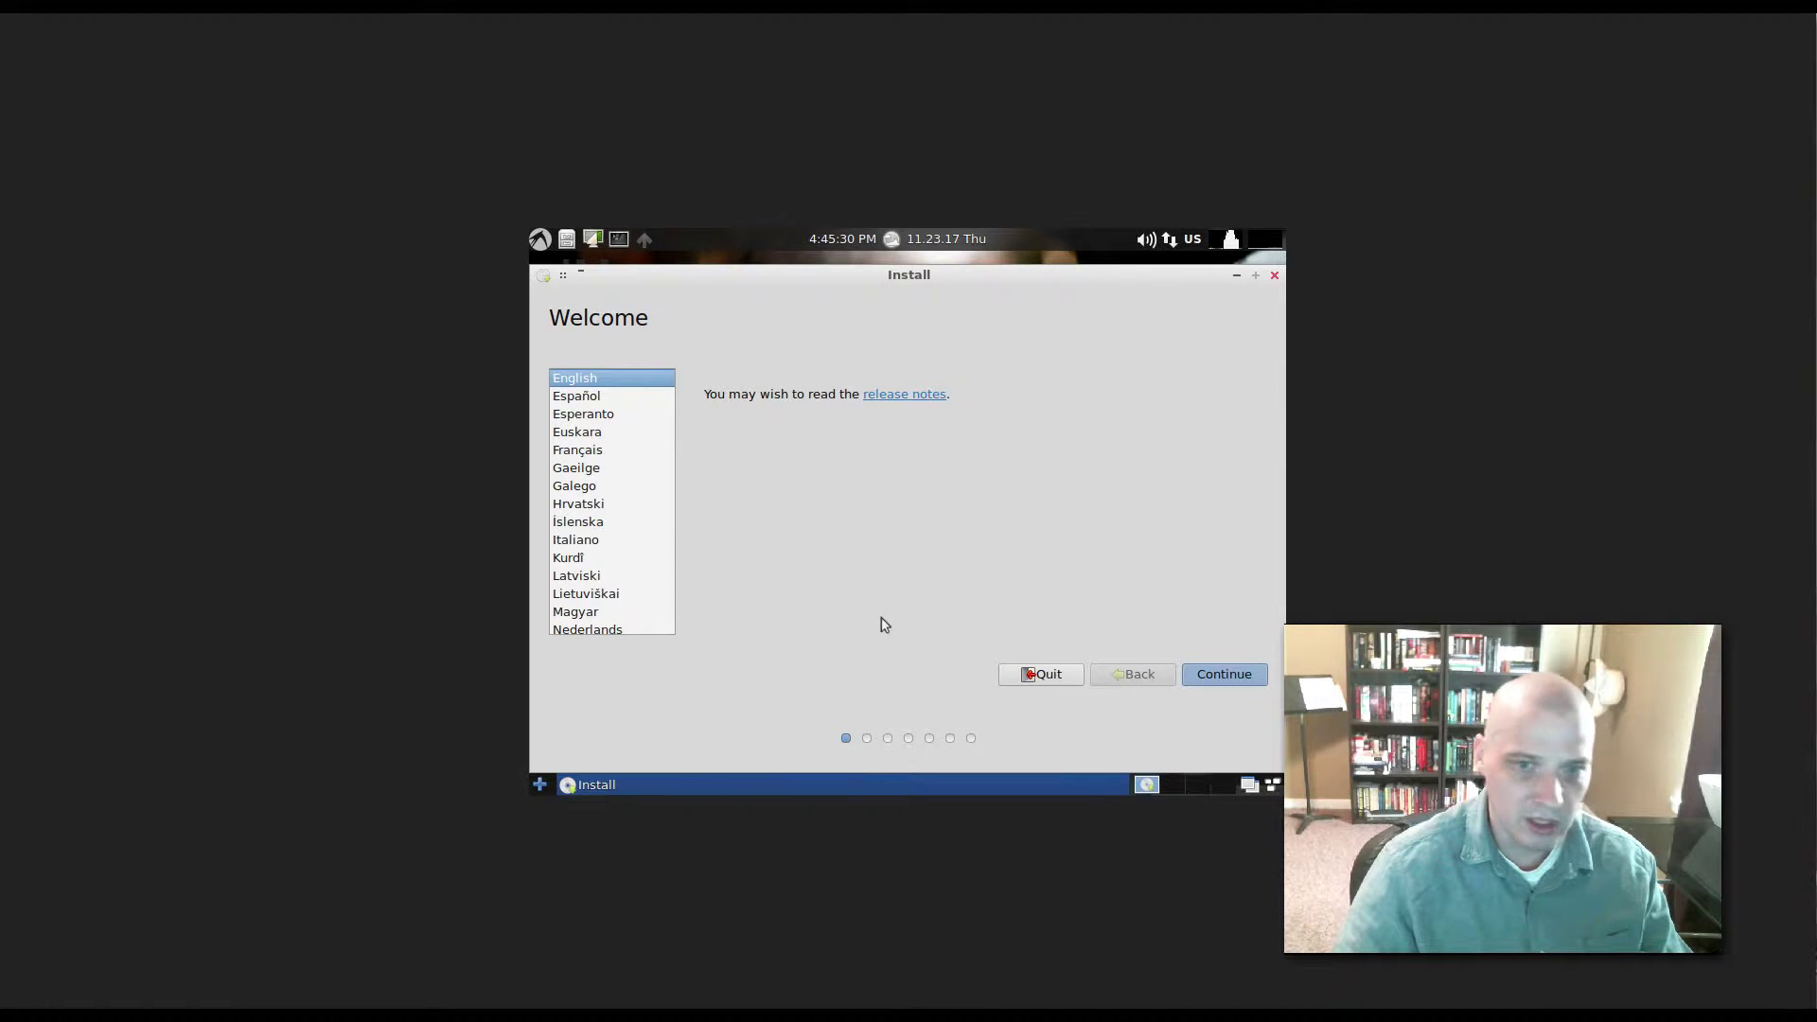
click(1225, 675)
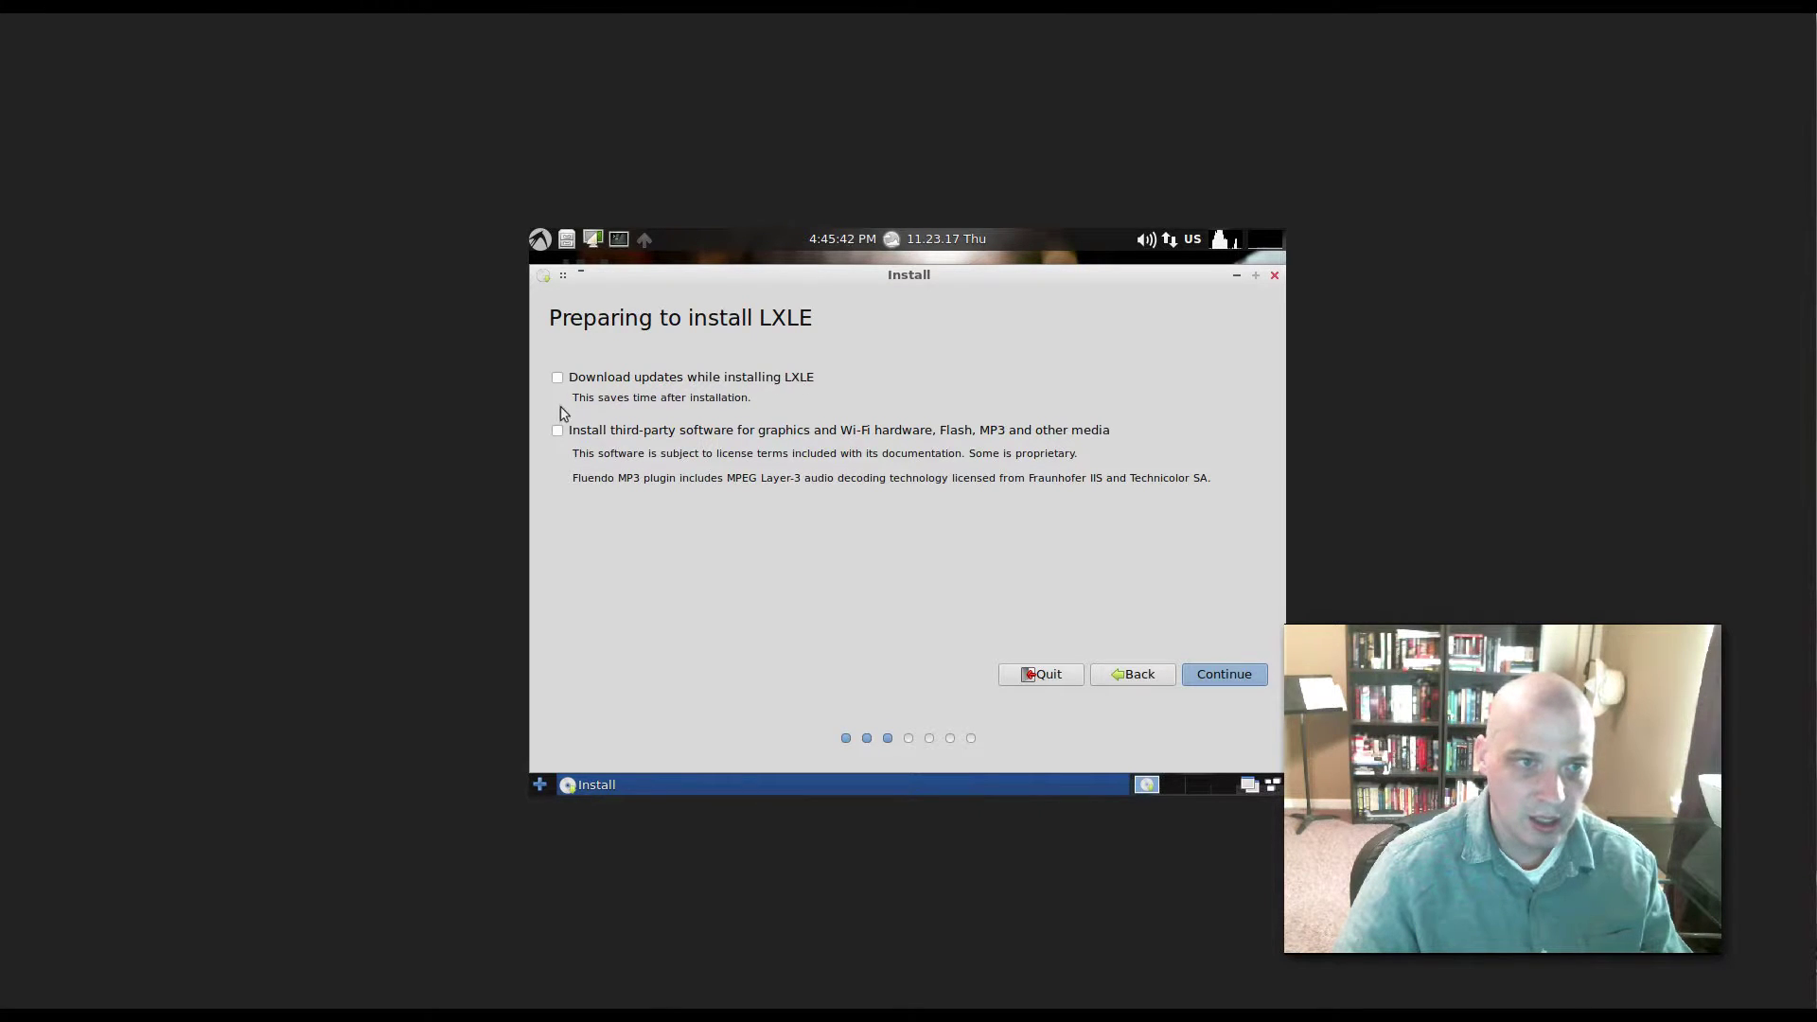
- Opt in to downloading updates and installing third-party software, then continue
click(559, 381)
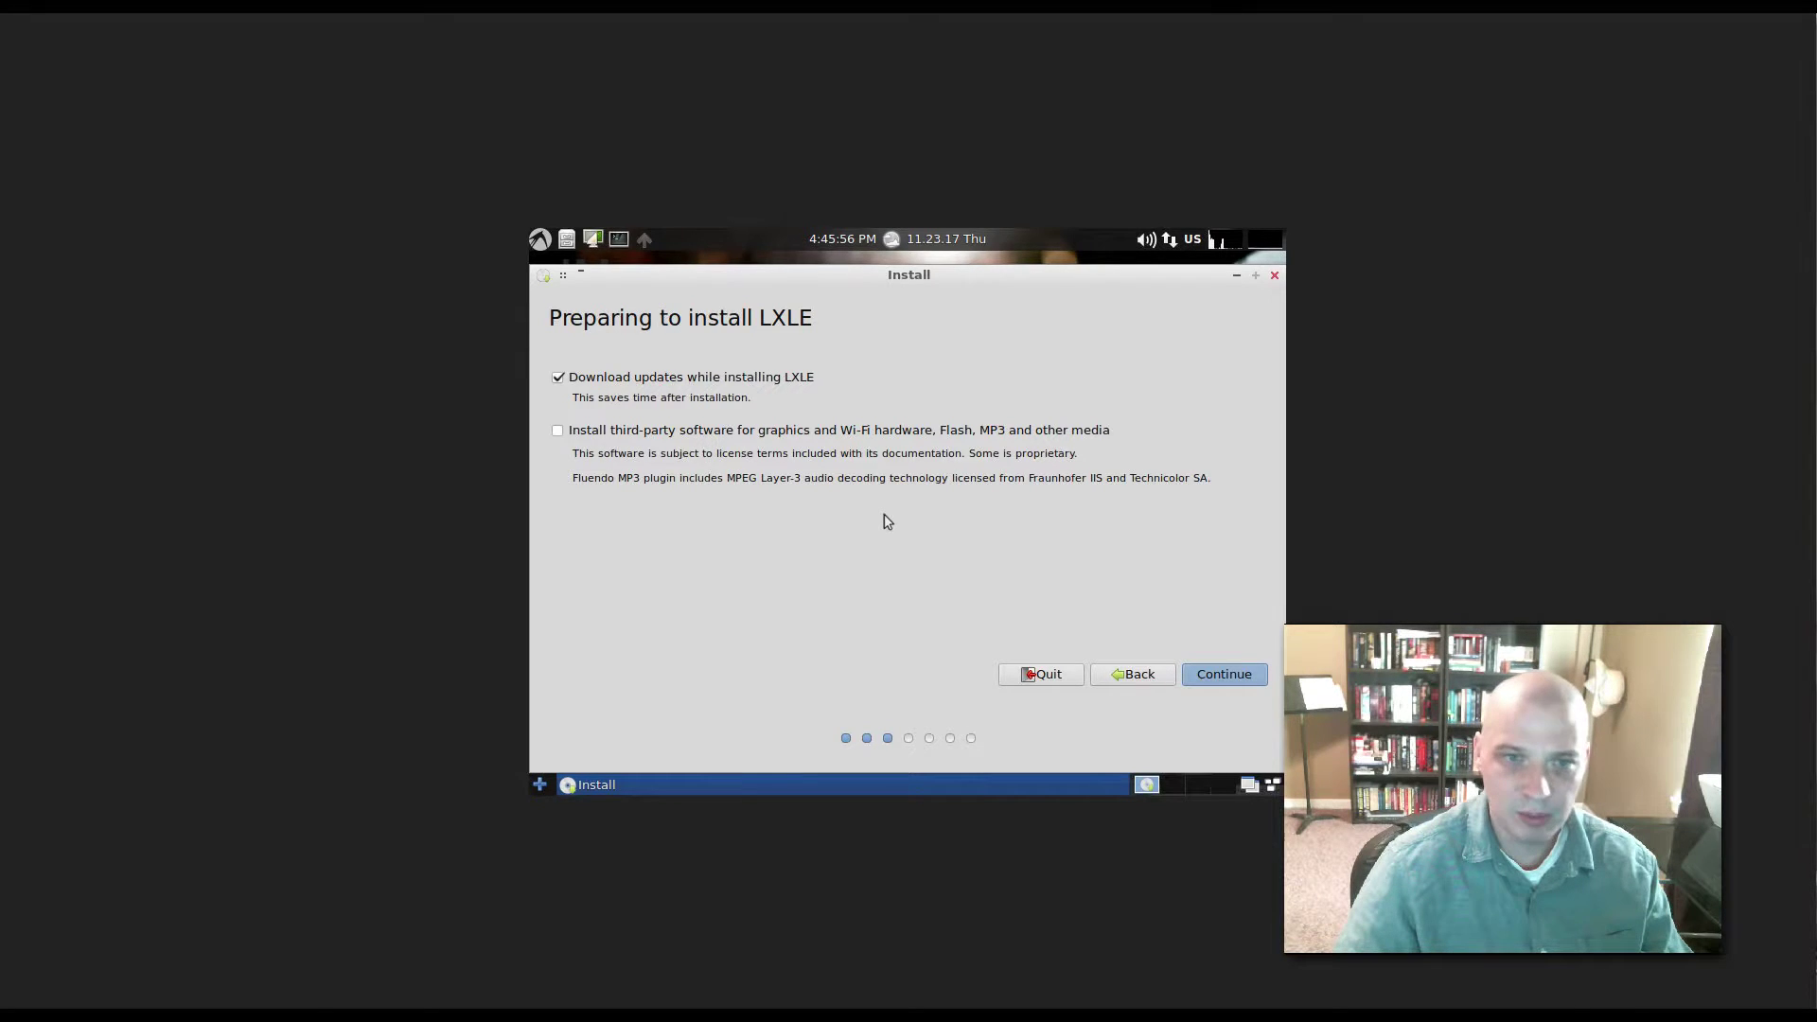
click(558, 431)
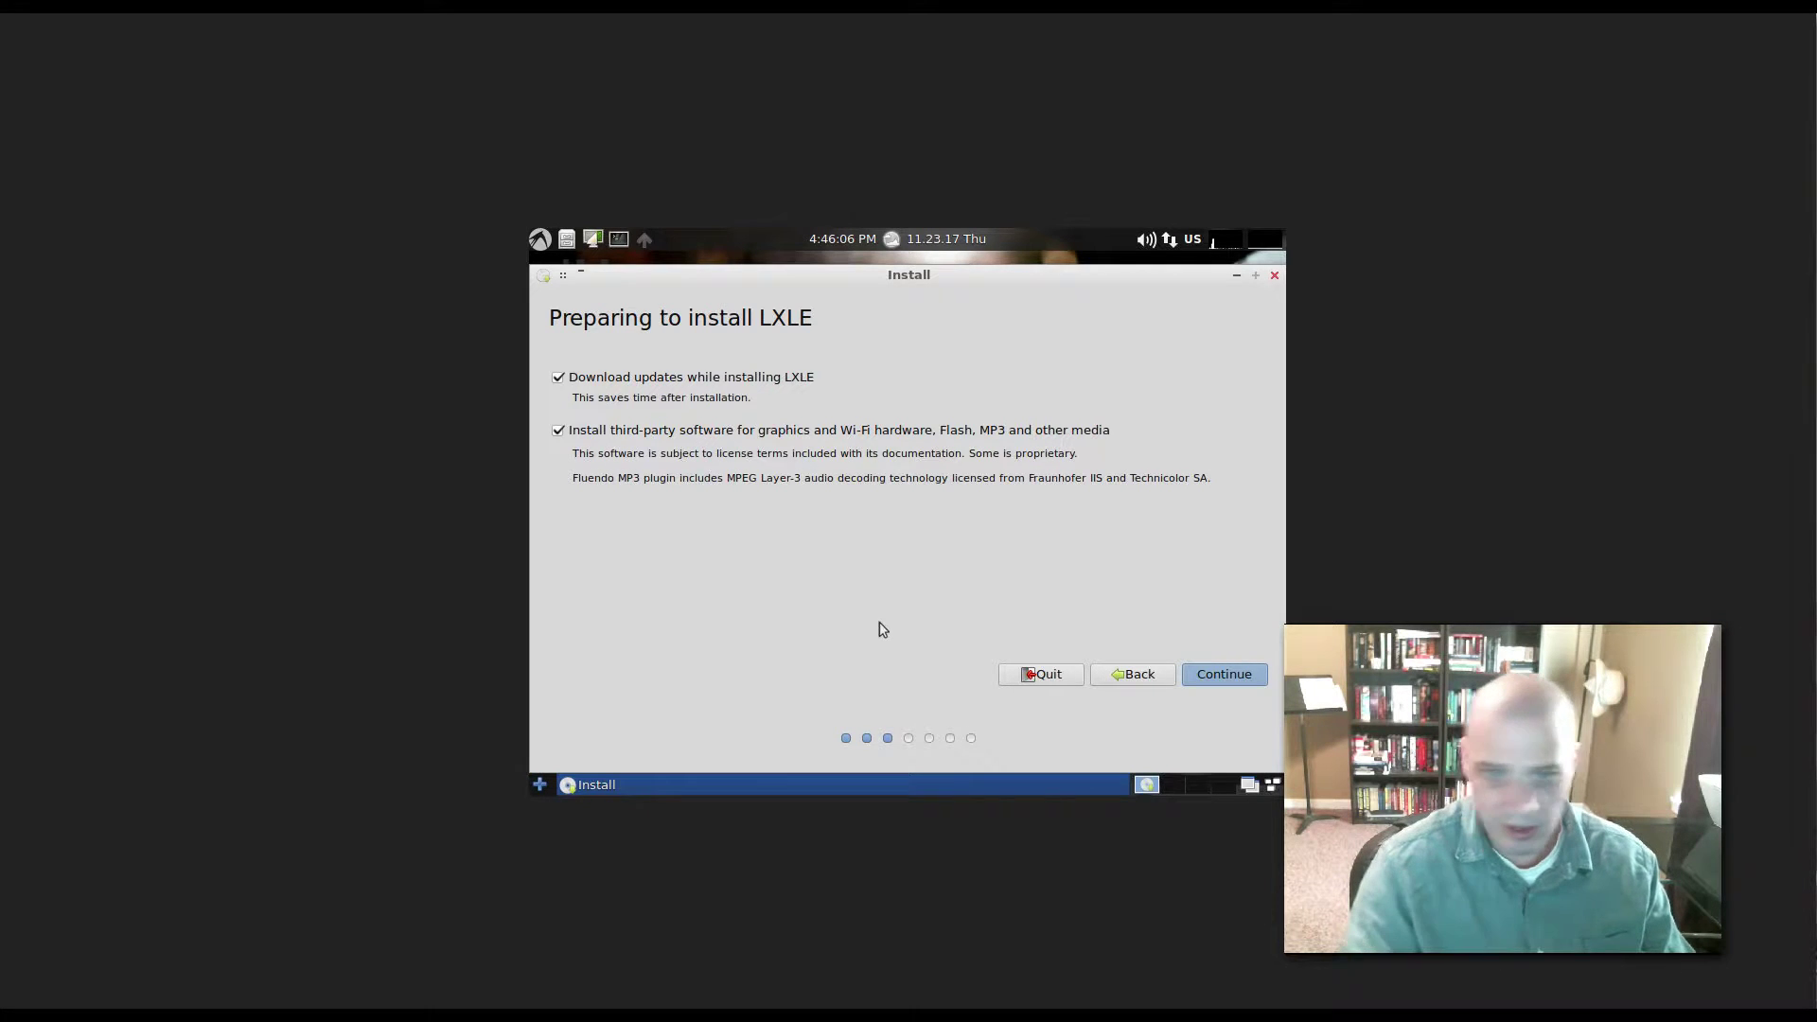
click(1226, 676)
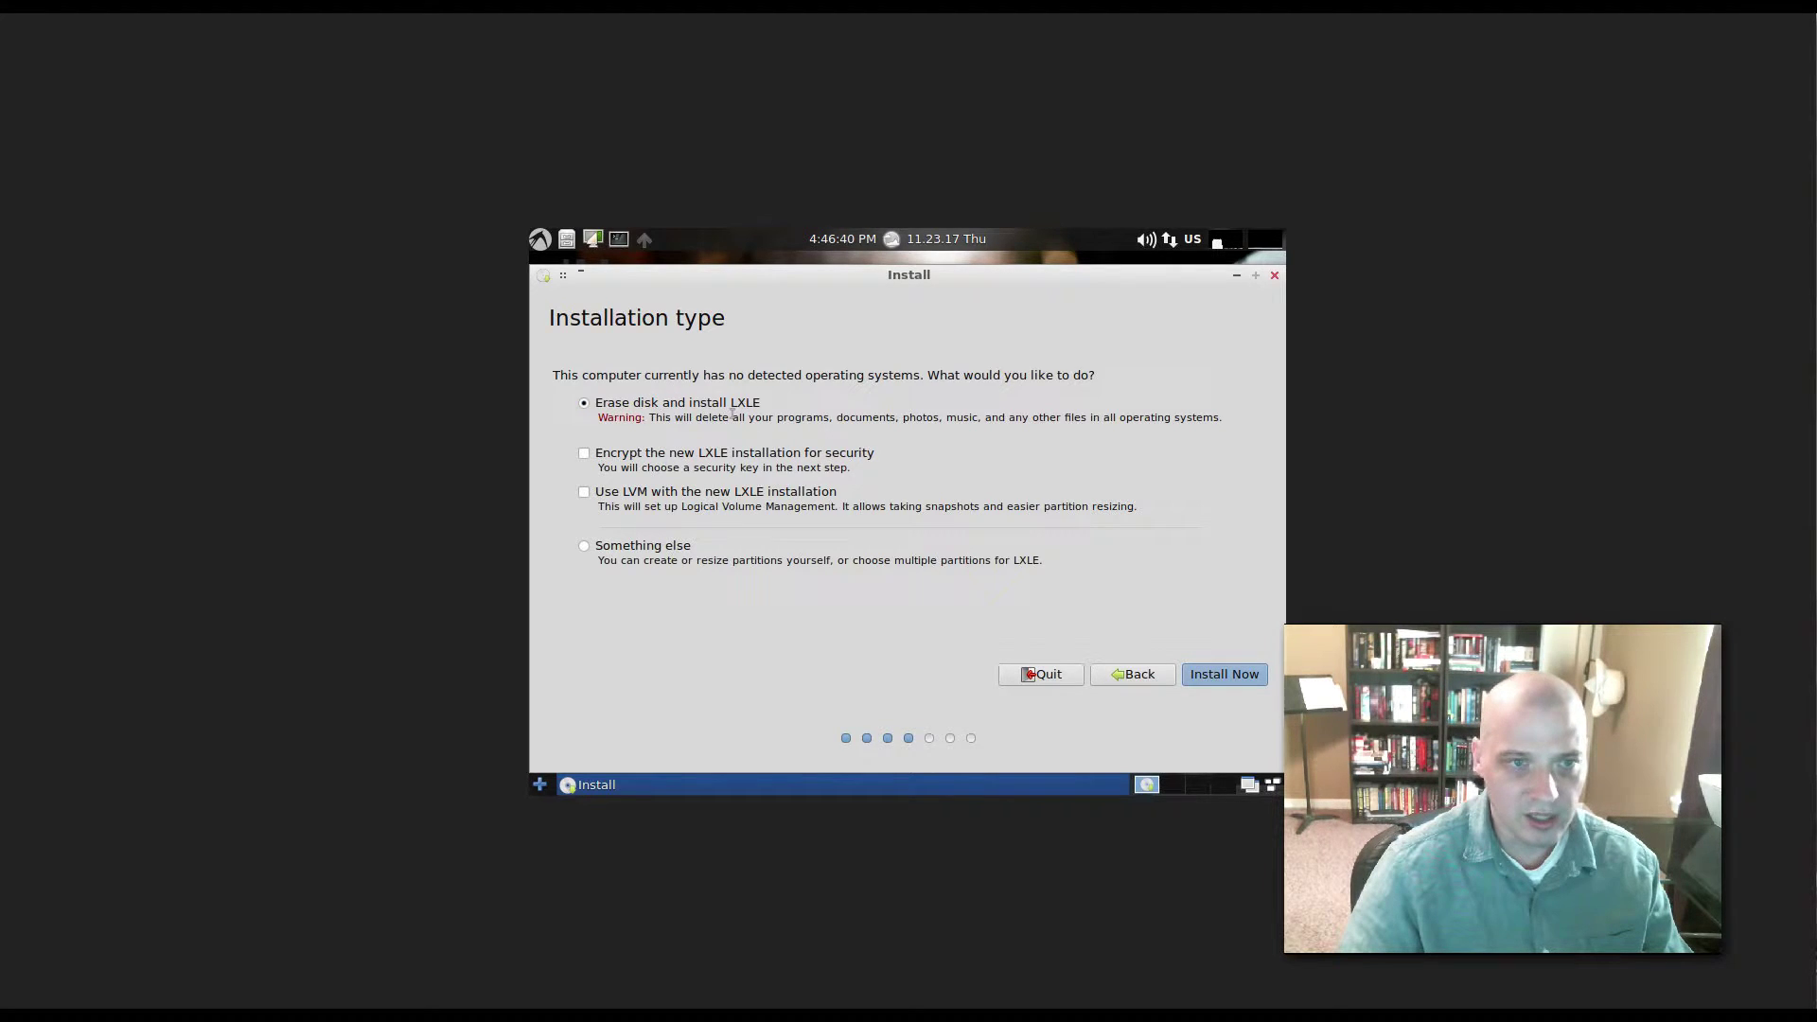
- Erase the whole disk for LXLE and confirm writing the ext4 and swap partitions
click(1225, 674)
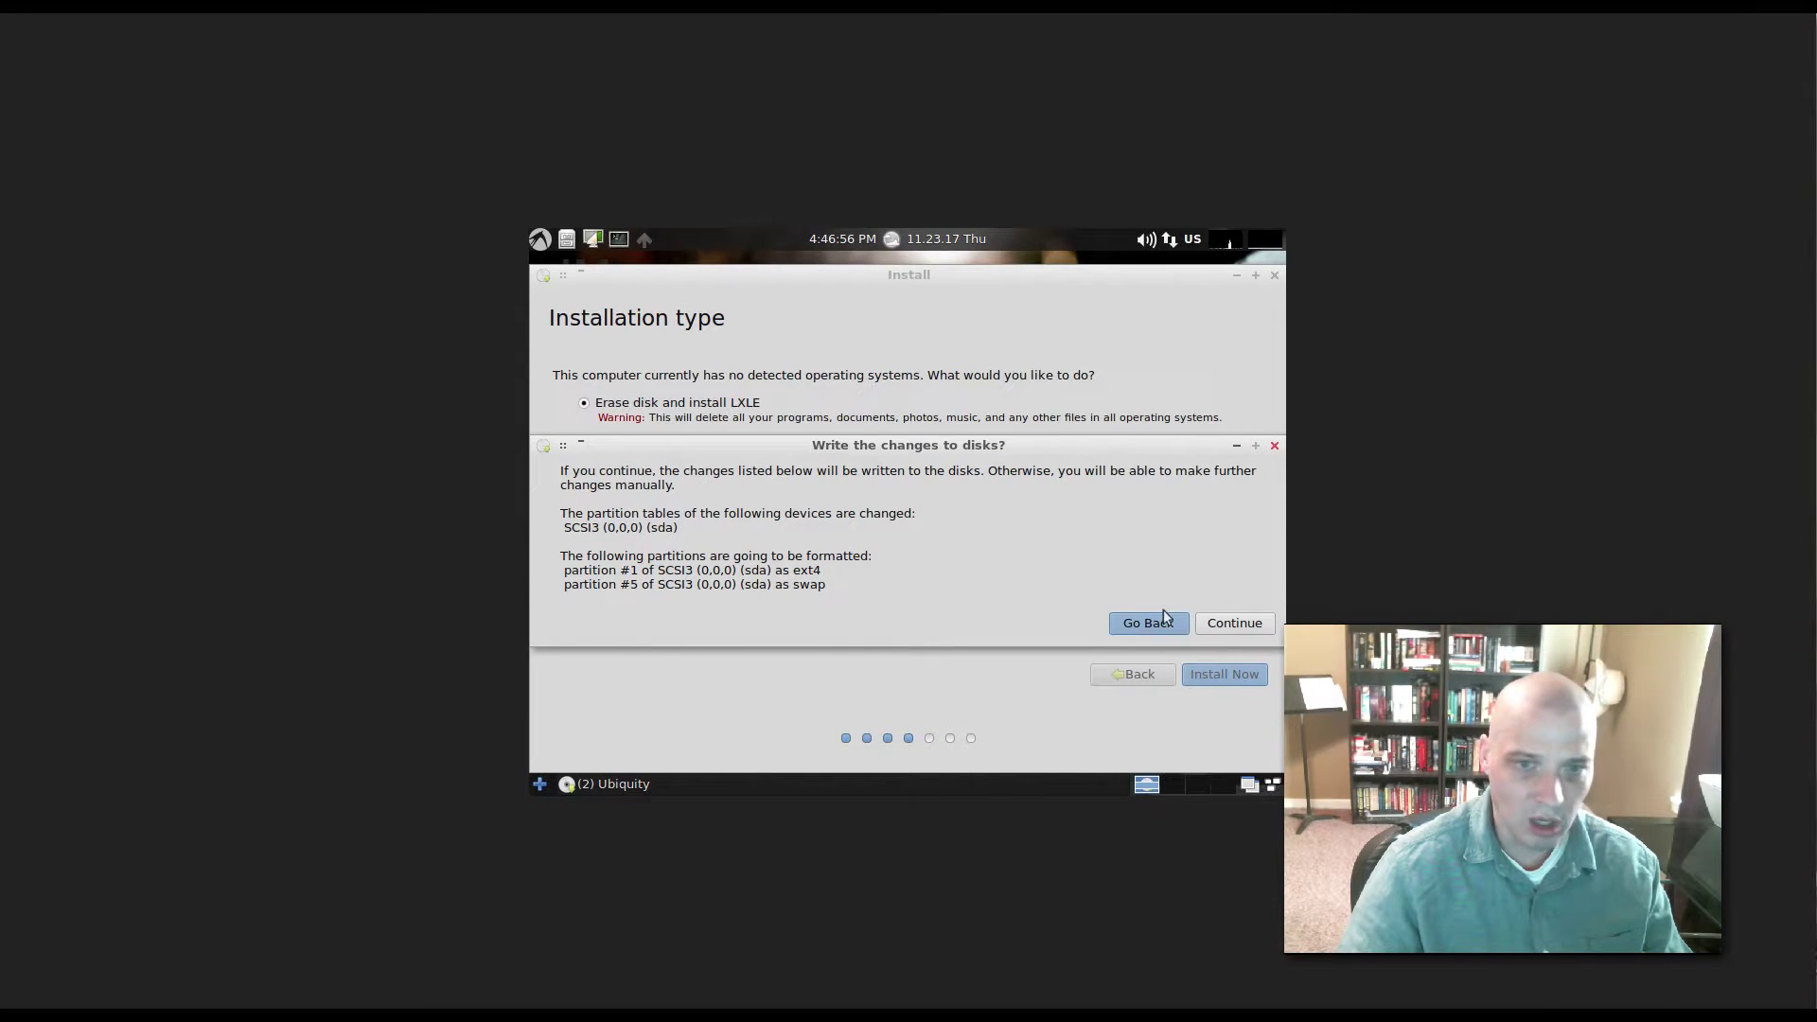
click(1208, 629)
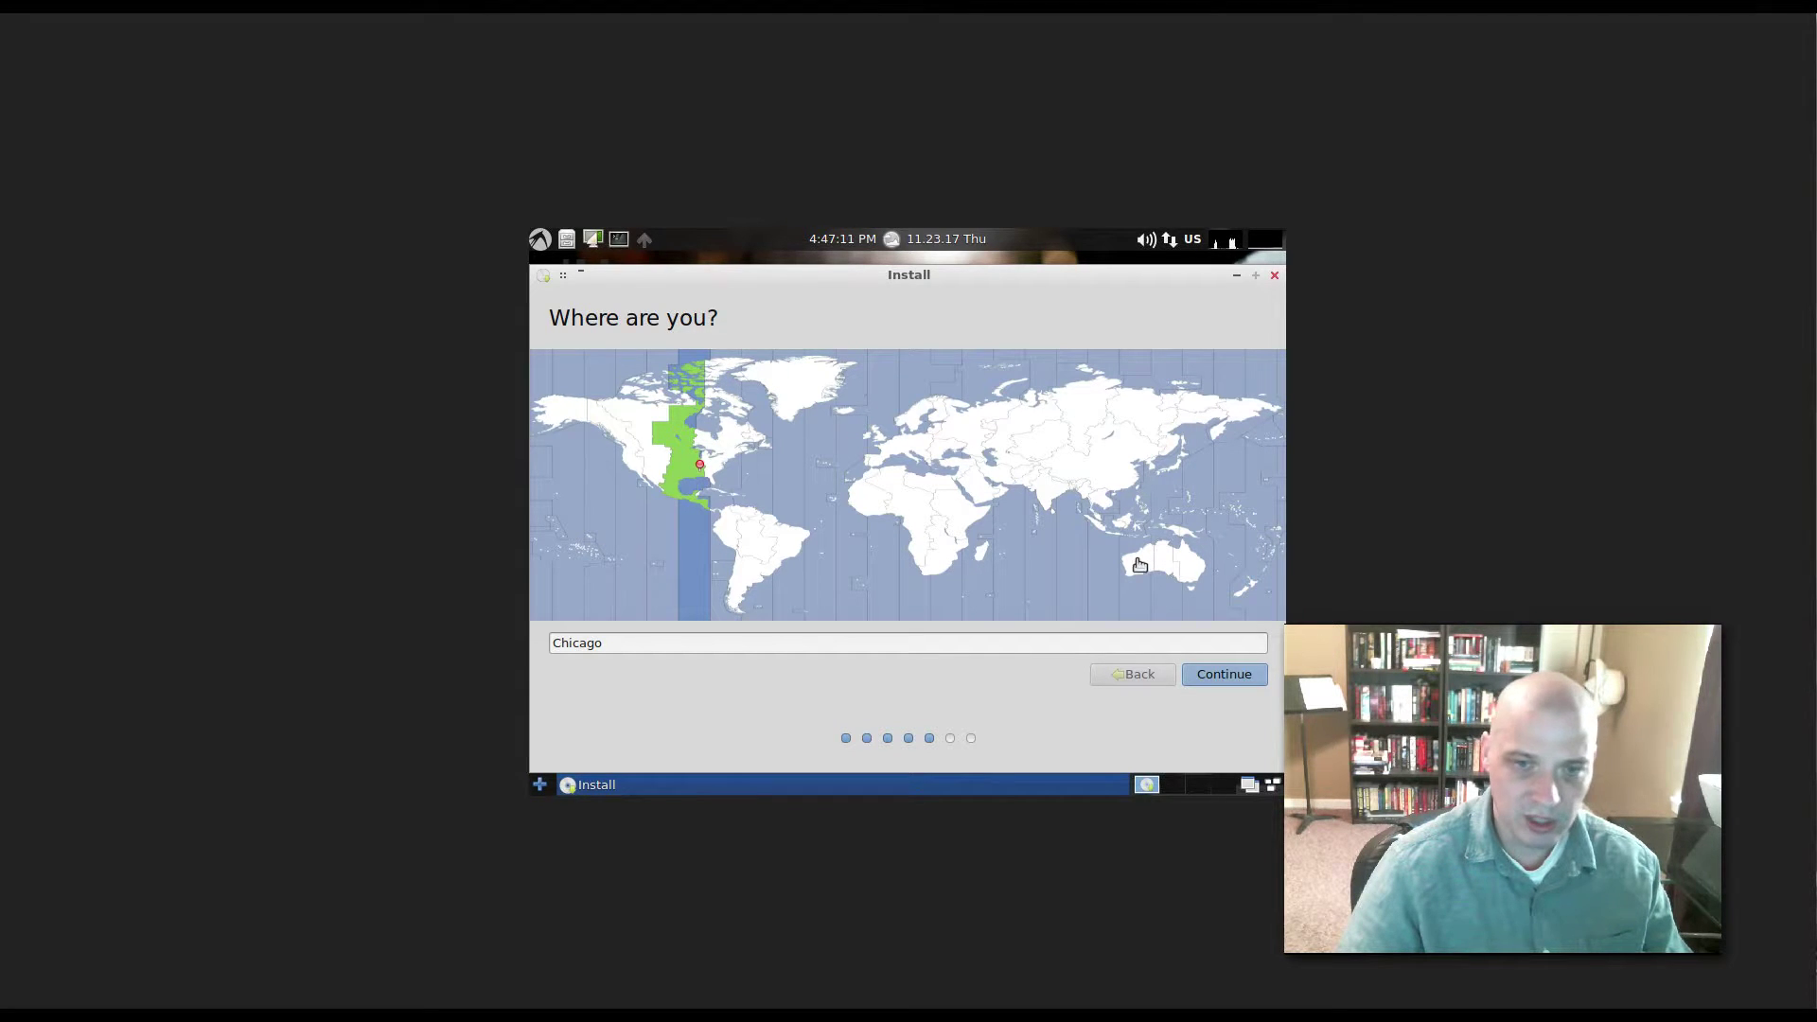
- Accept Chicago and the English (US) keyboard after typing 'This is a test !!!' to test it
click(1226, 676)
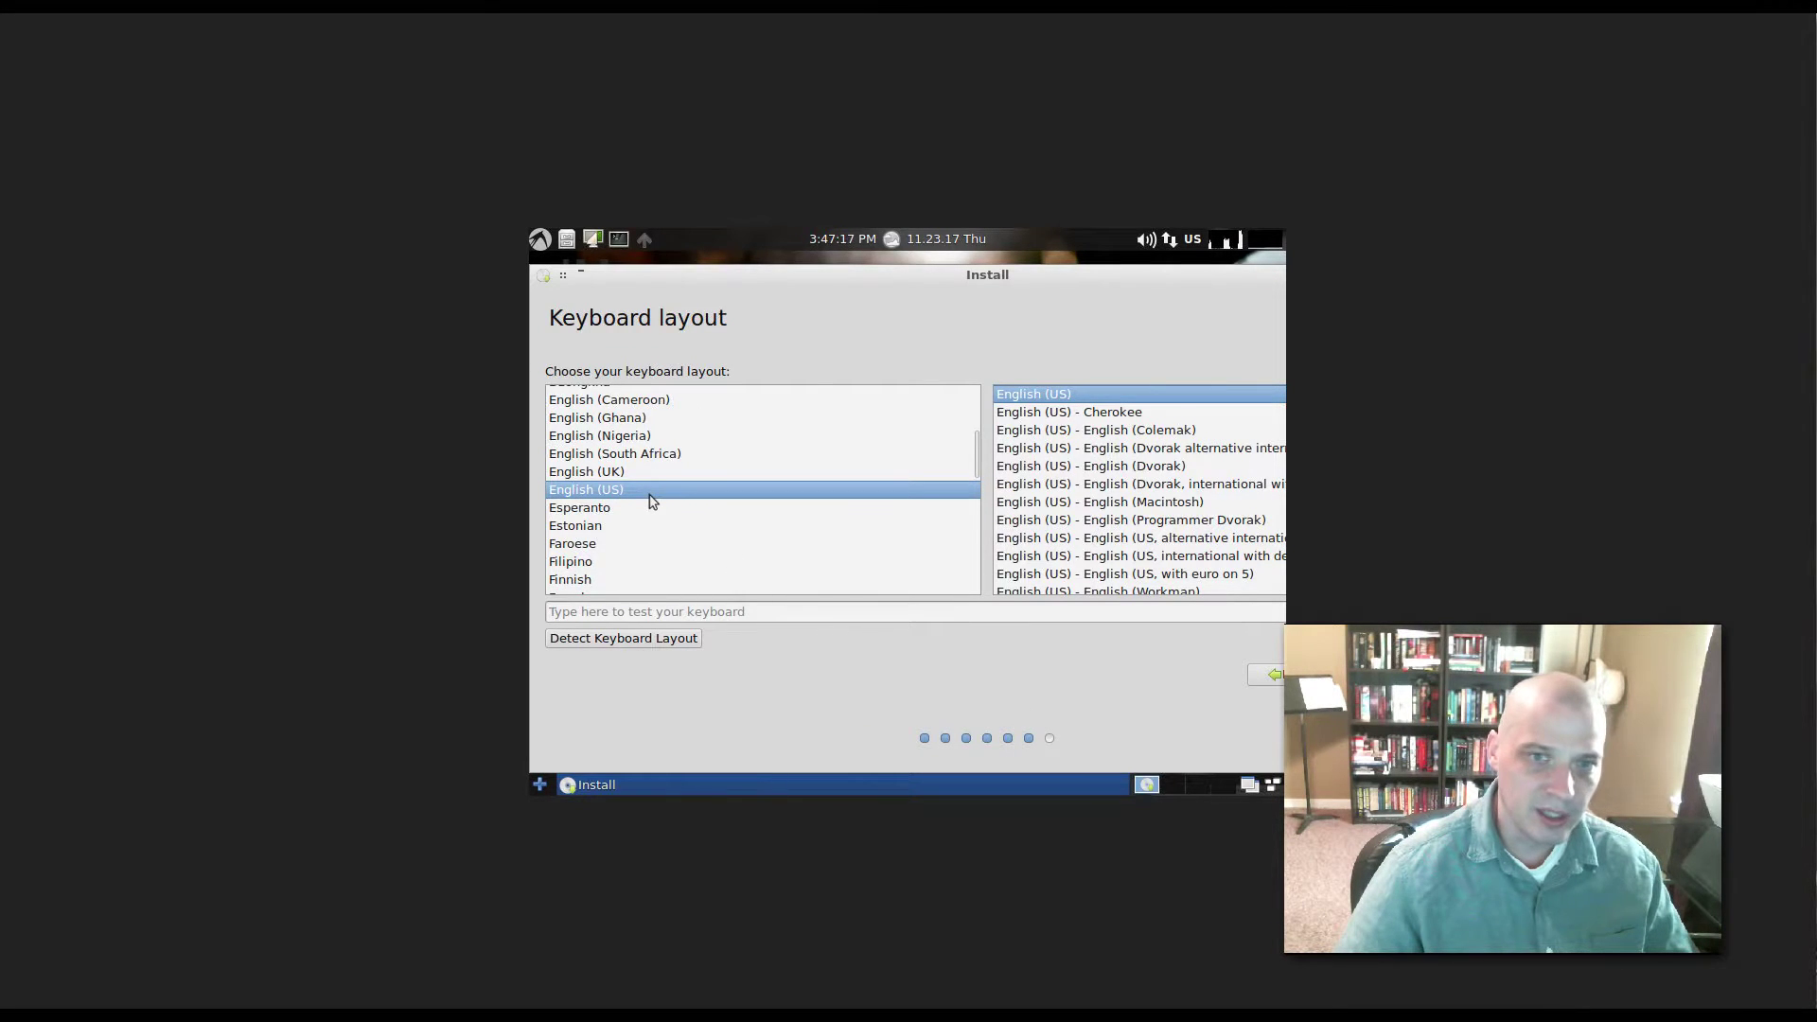
click(602, 612)
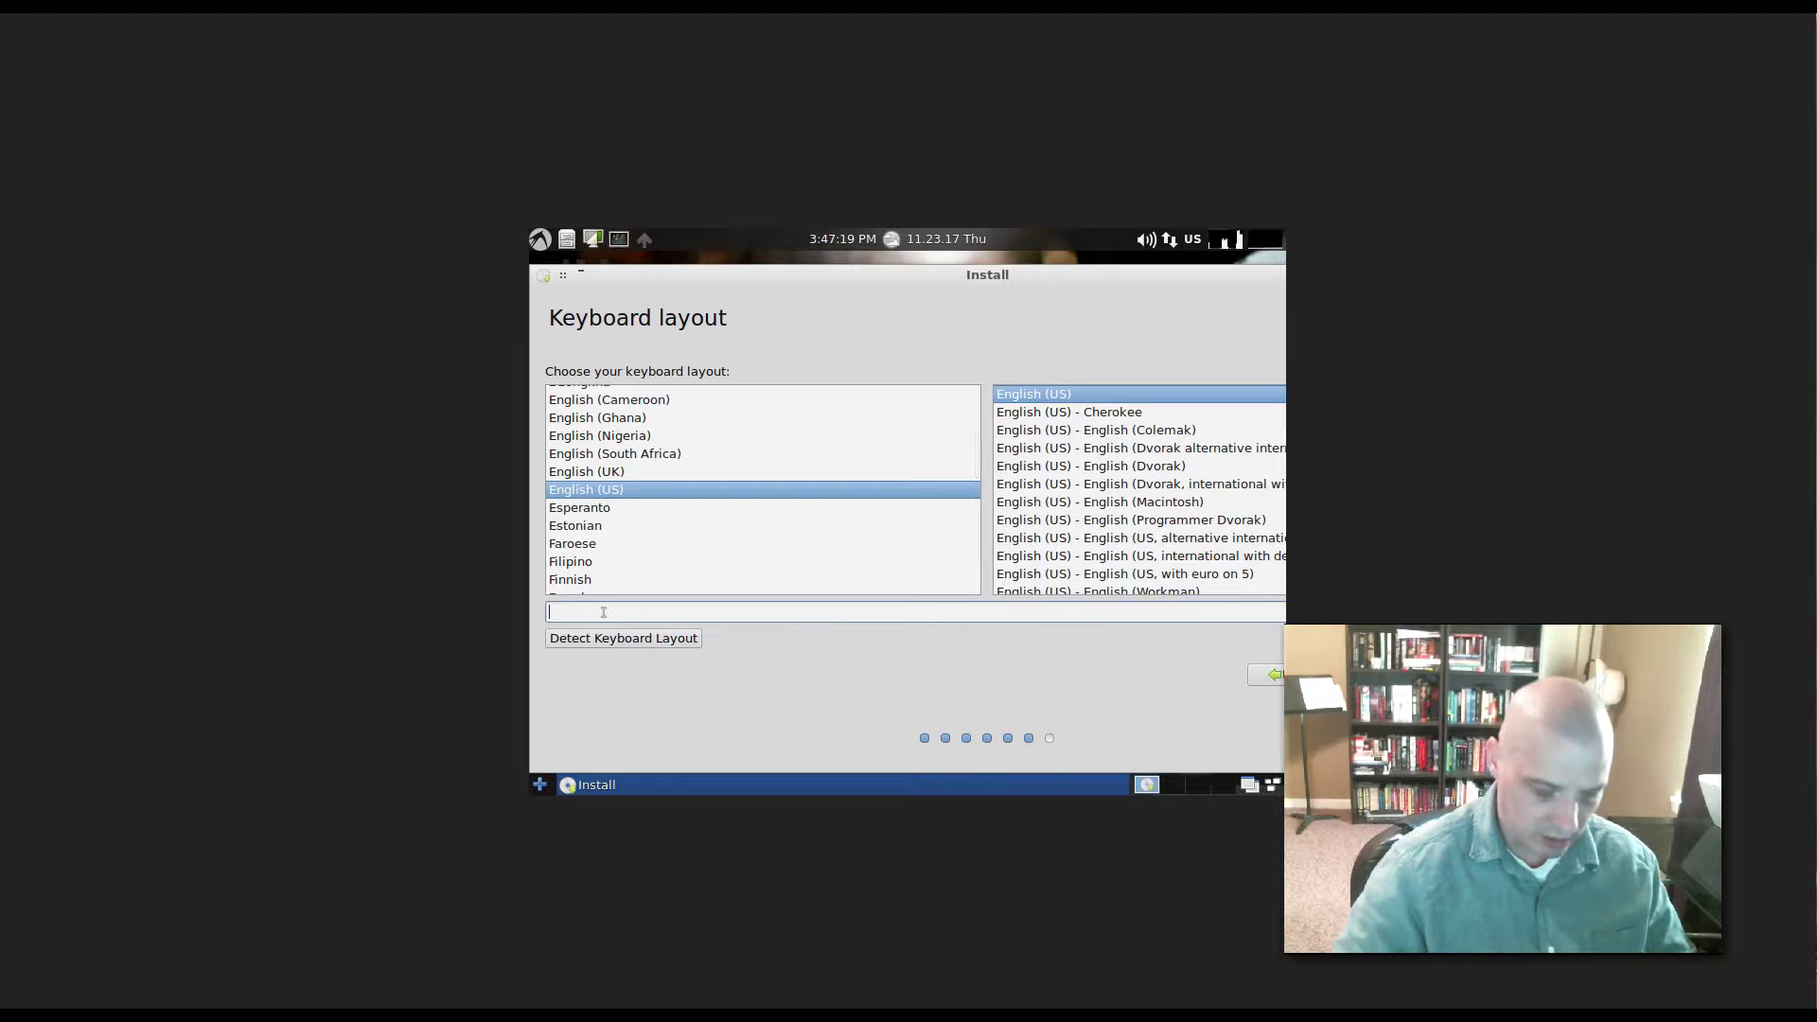
text(This is )
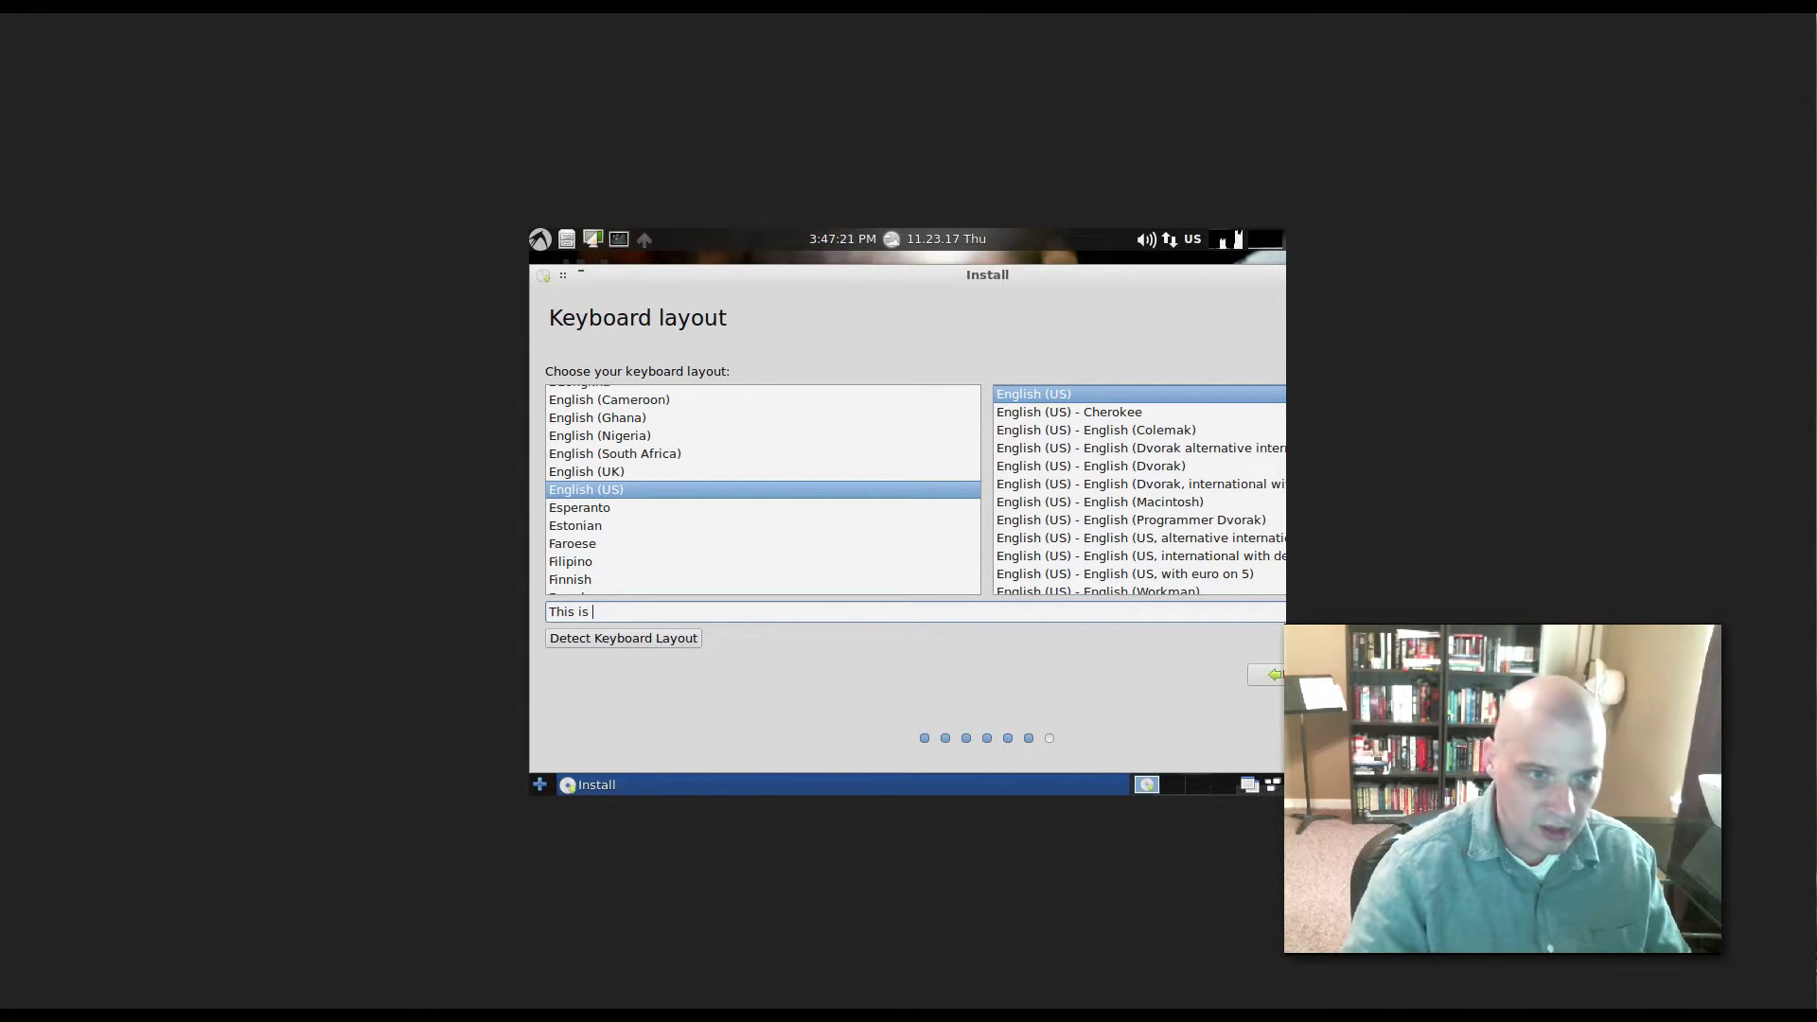
text(a test)
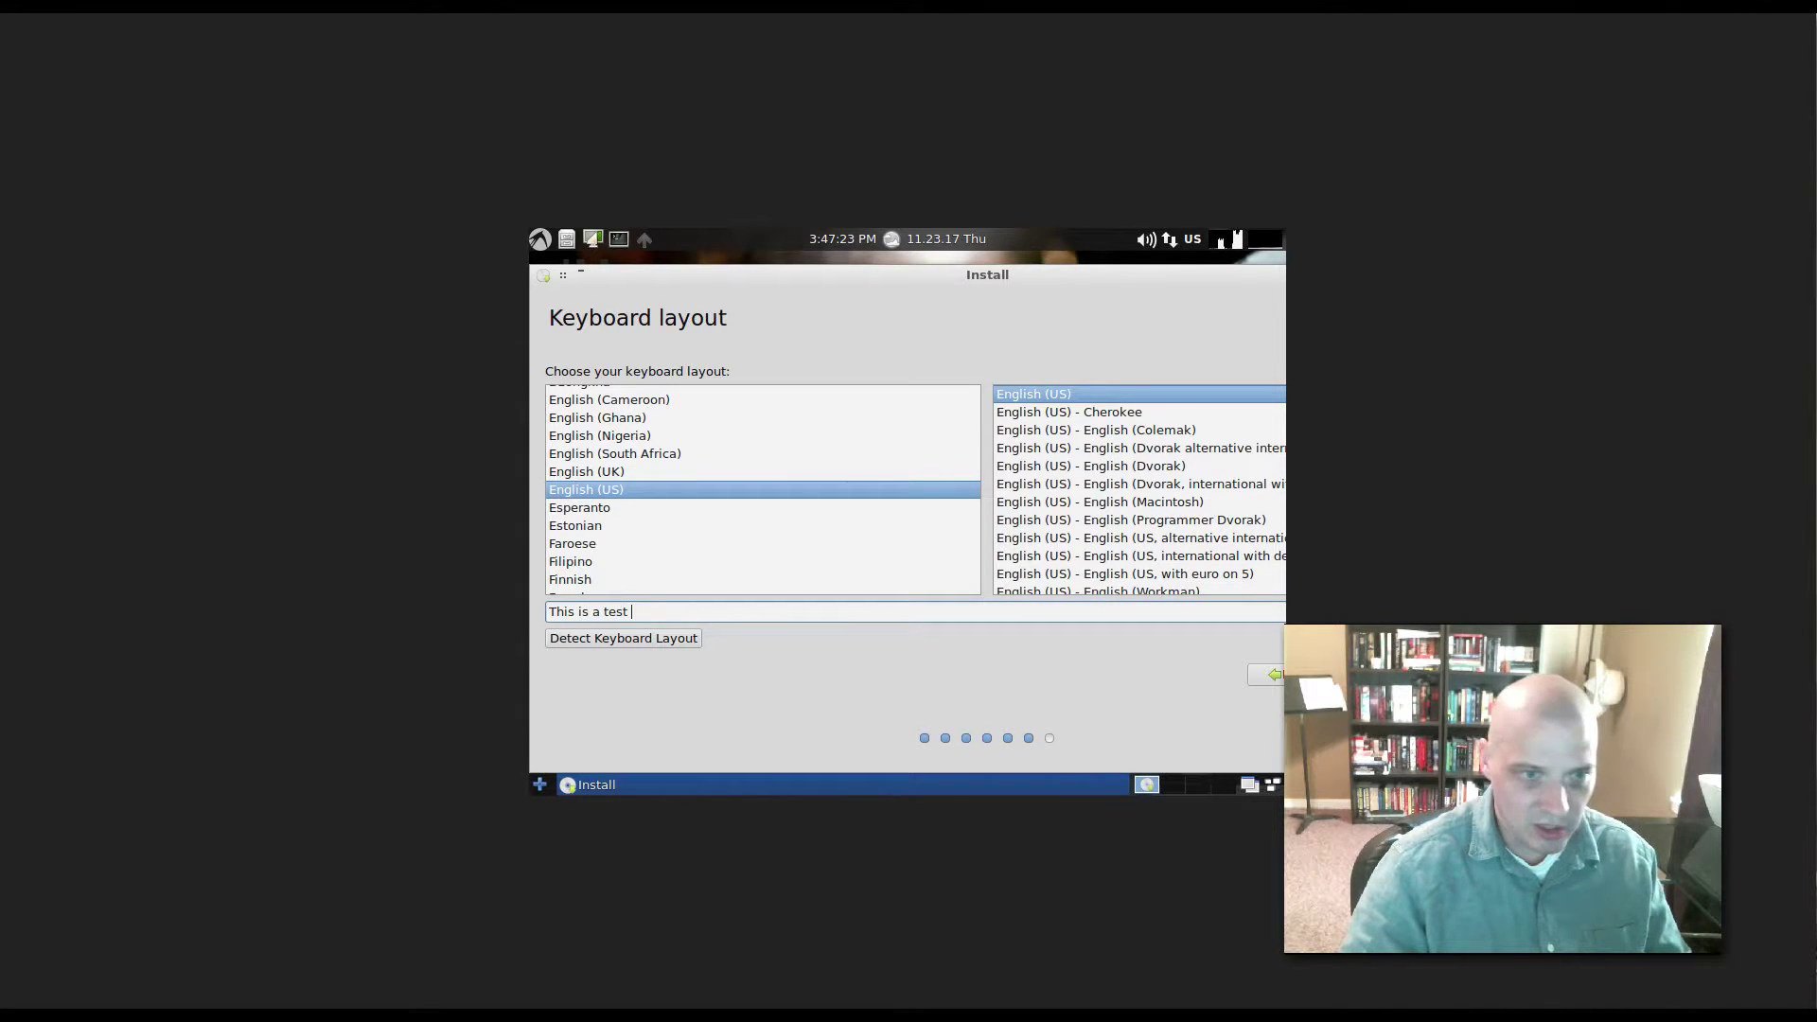
text( !!!)
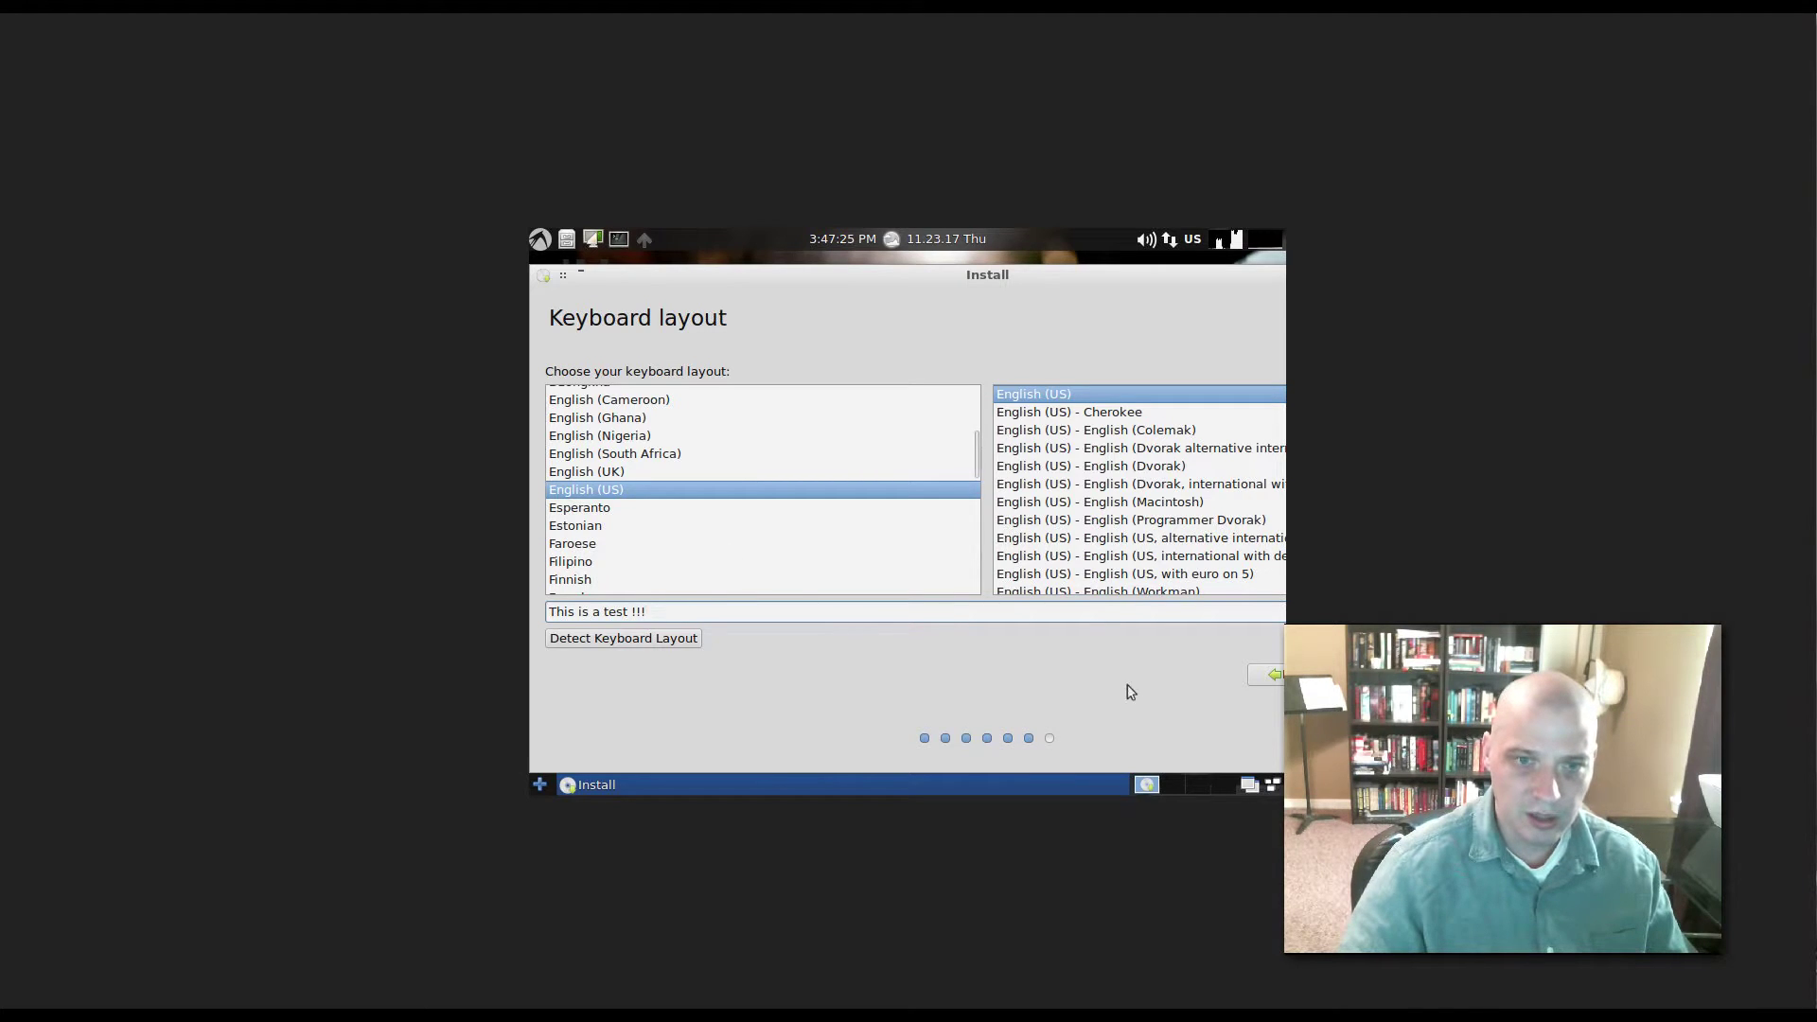
drag(1031, 280, 901, 282)
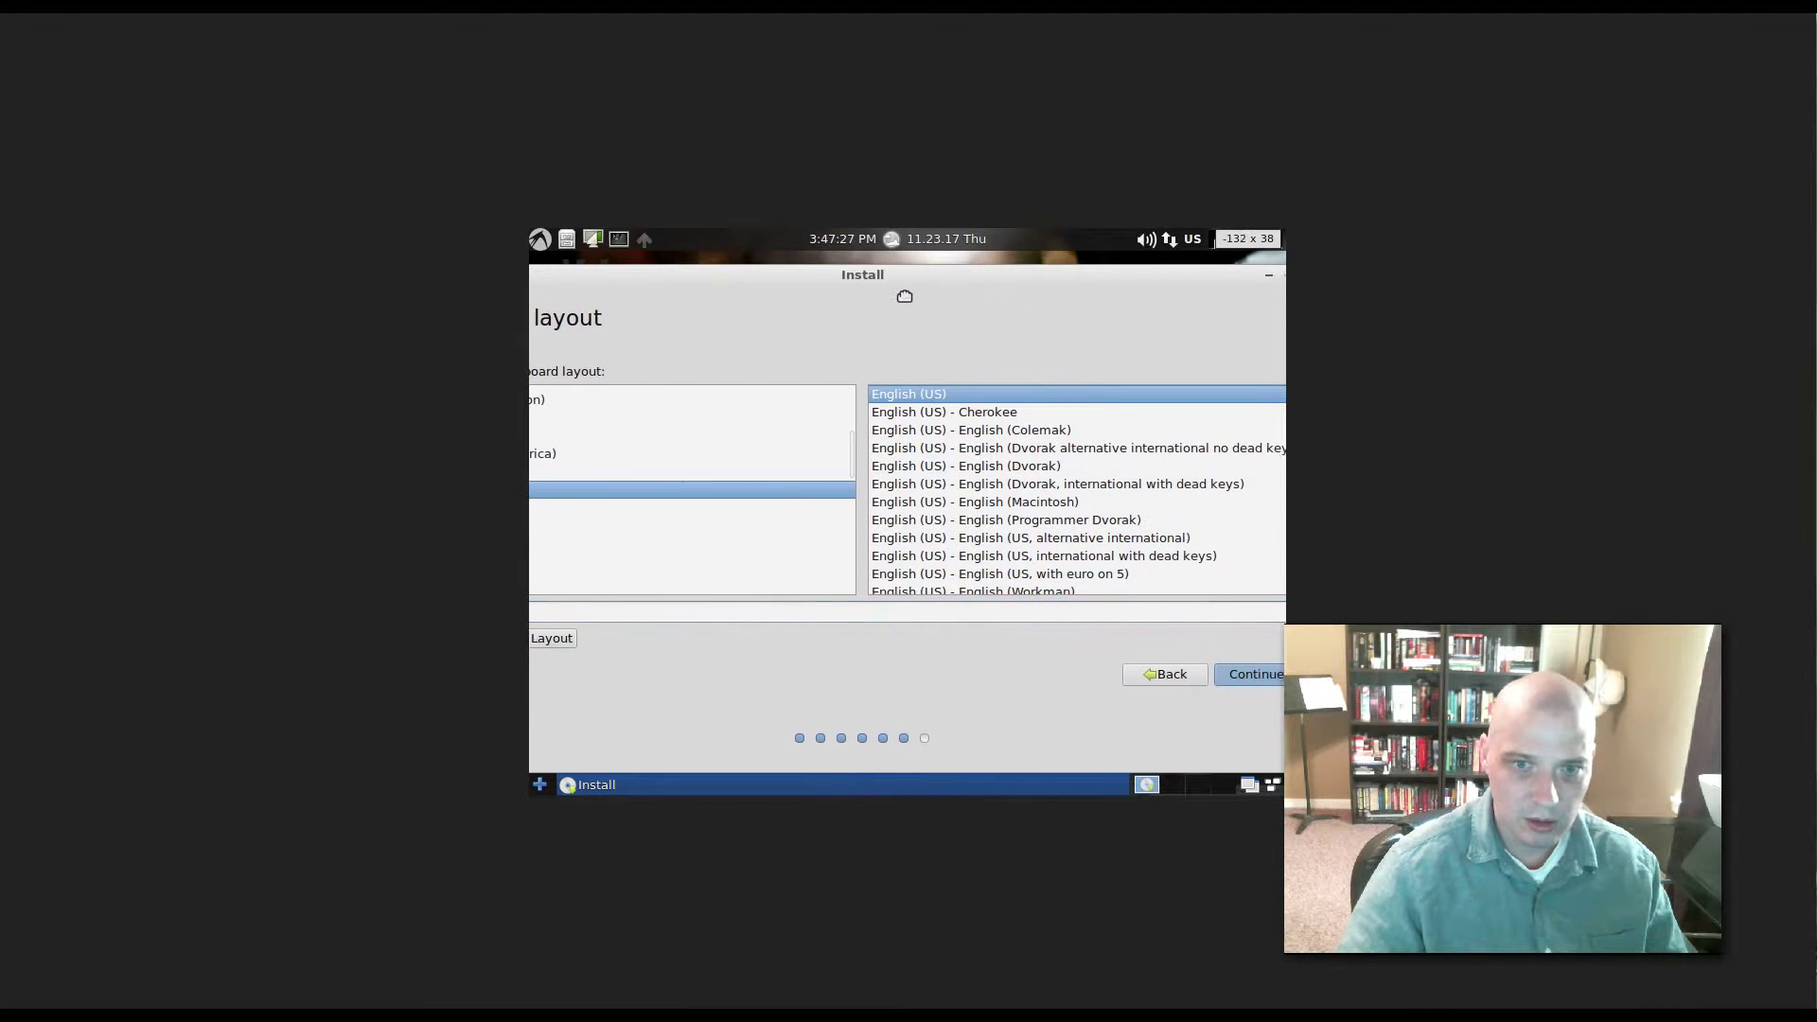
click(1240, 683)
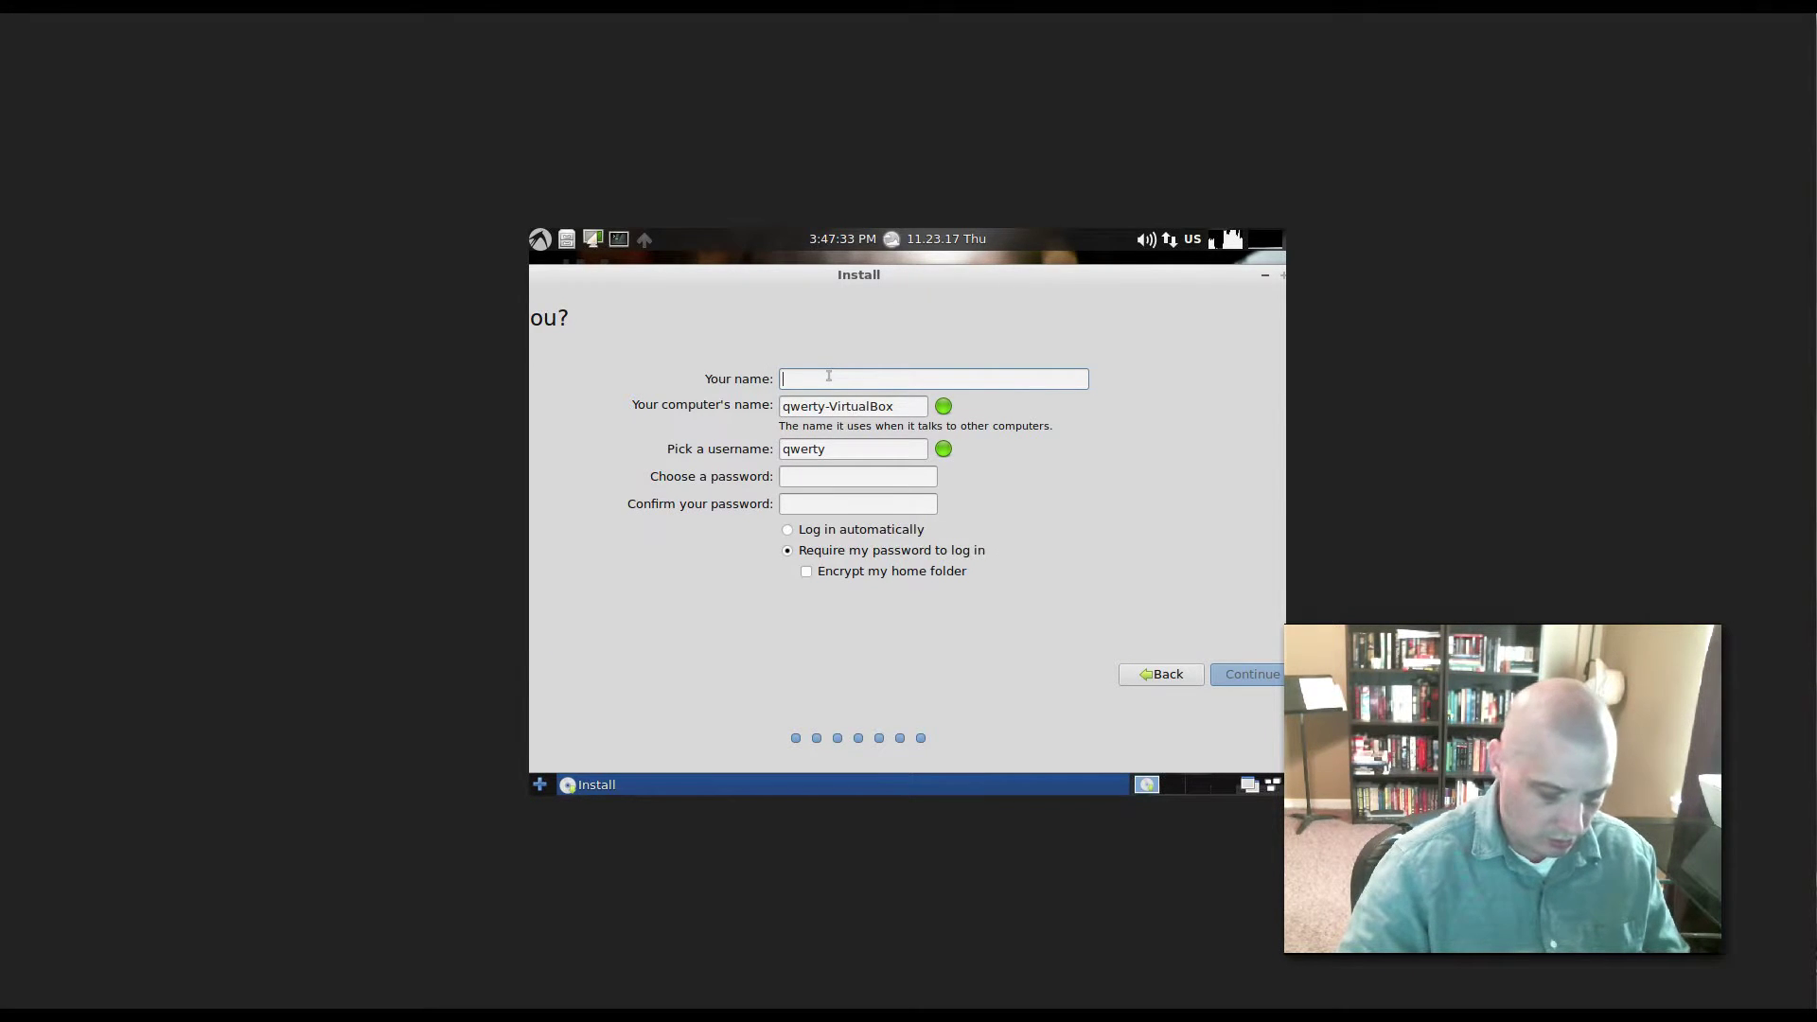
- Enter the name, username and a confirmed password, keeping the password required at login
text(lxle)
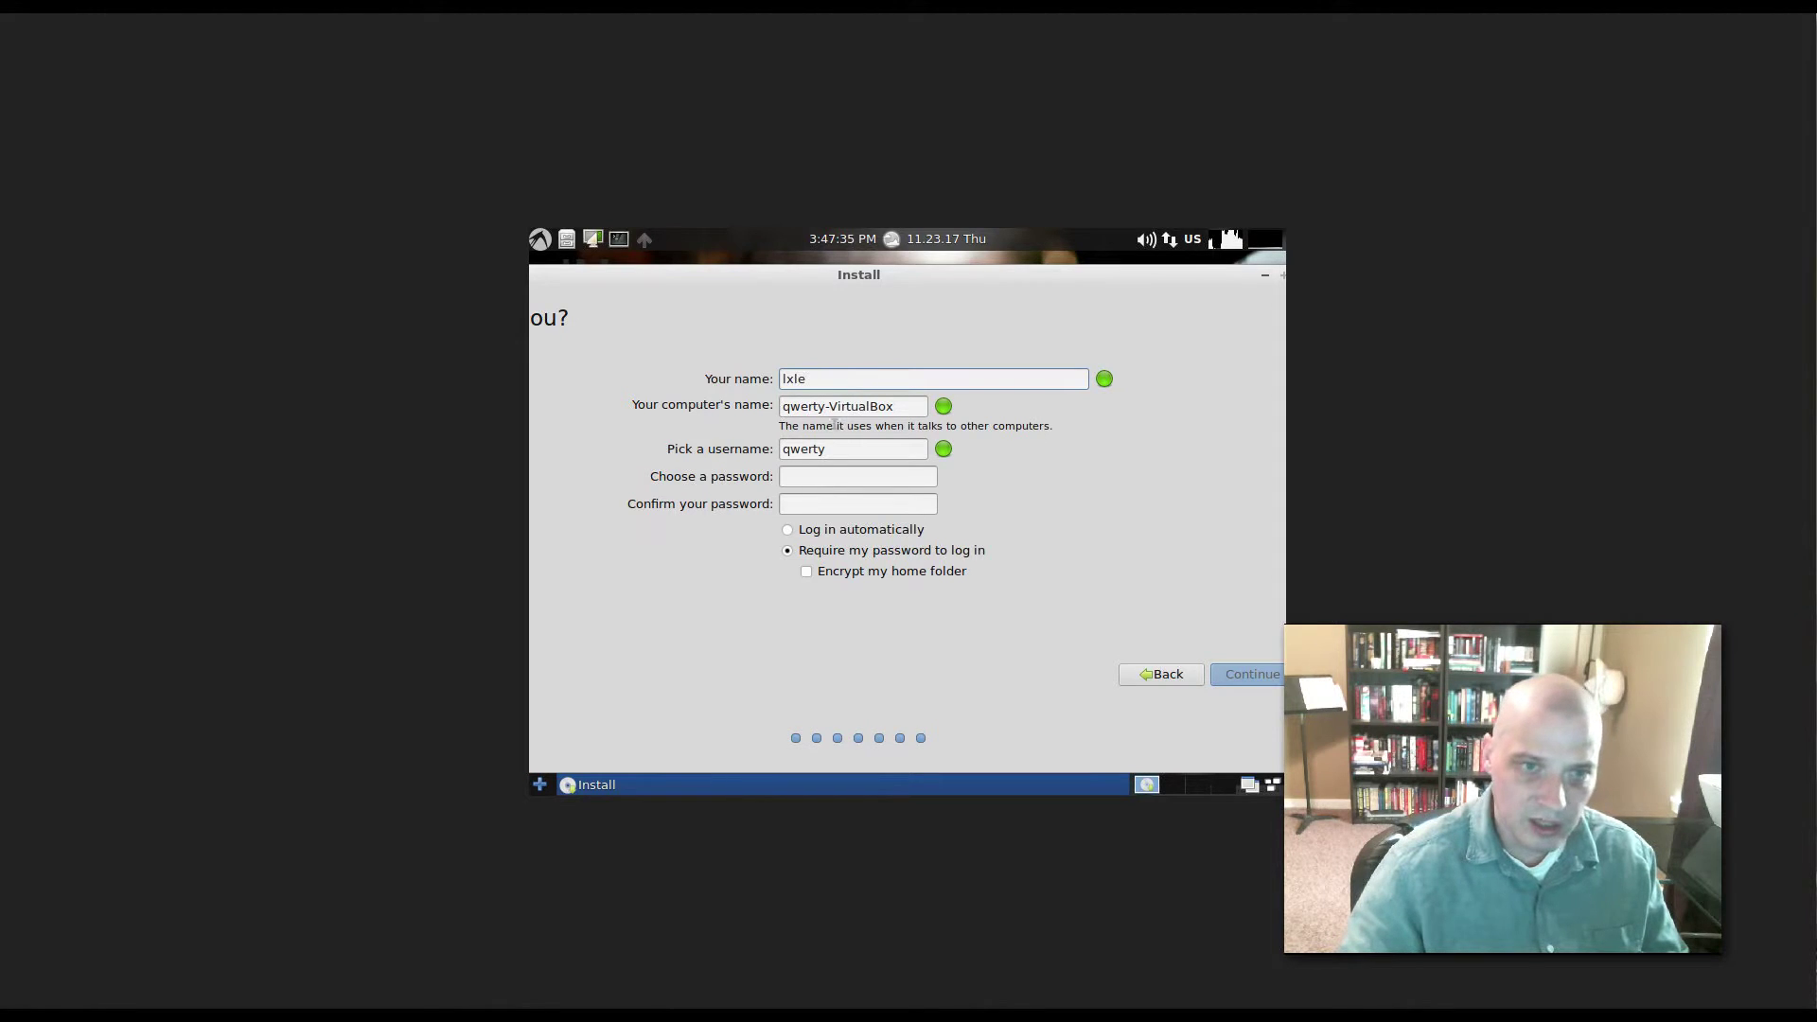
click(821, 450)
double_click(822, 450)
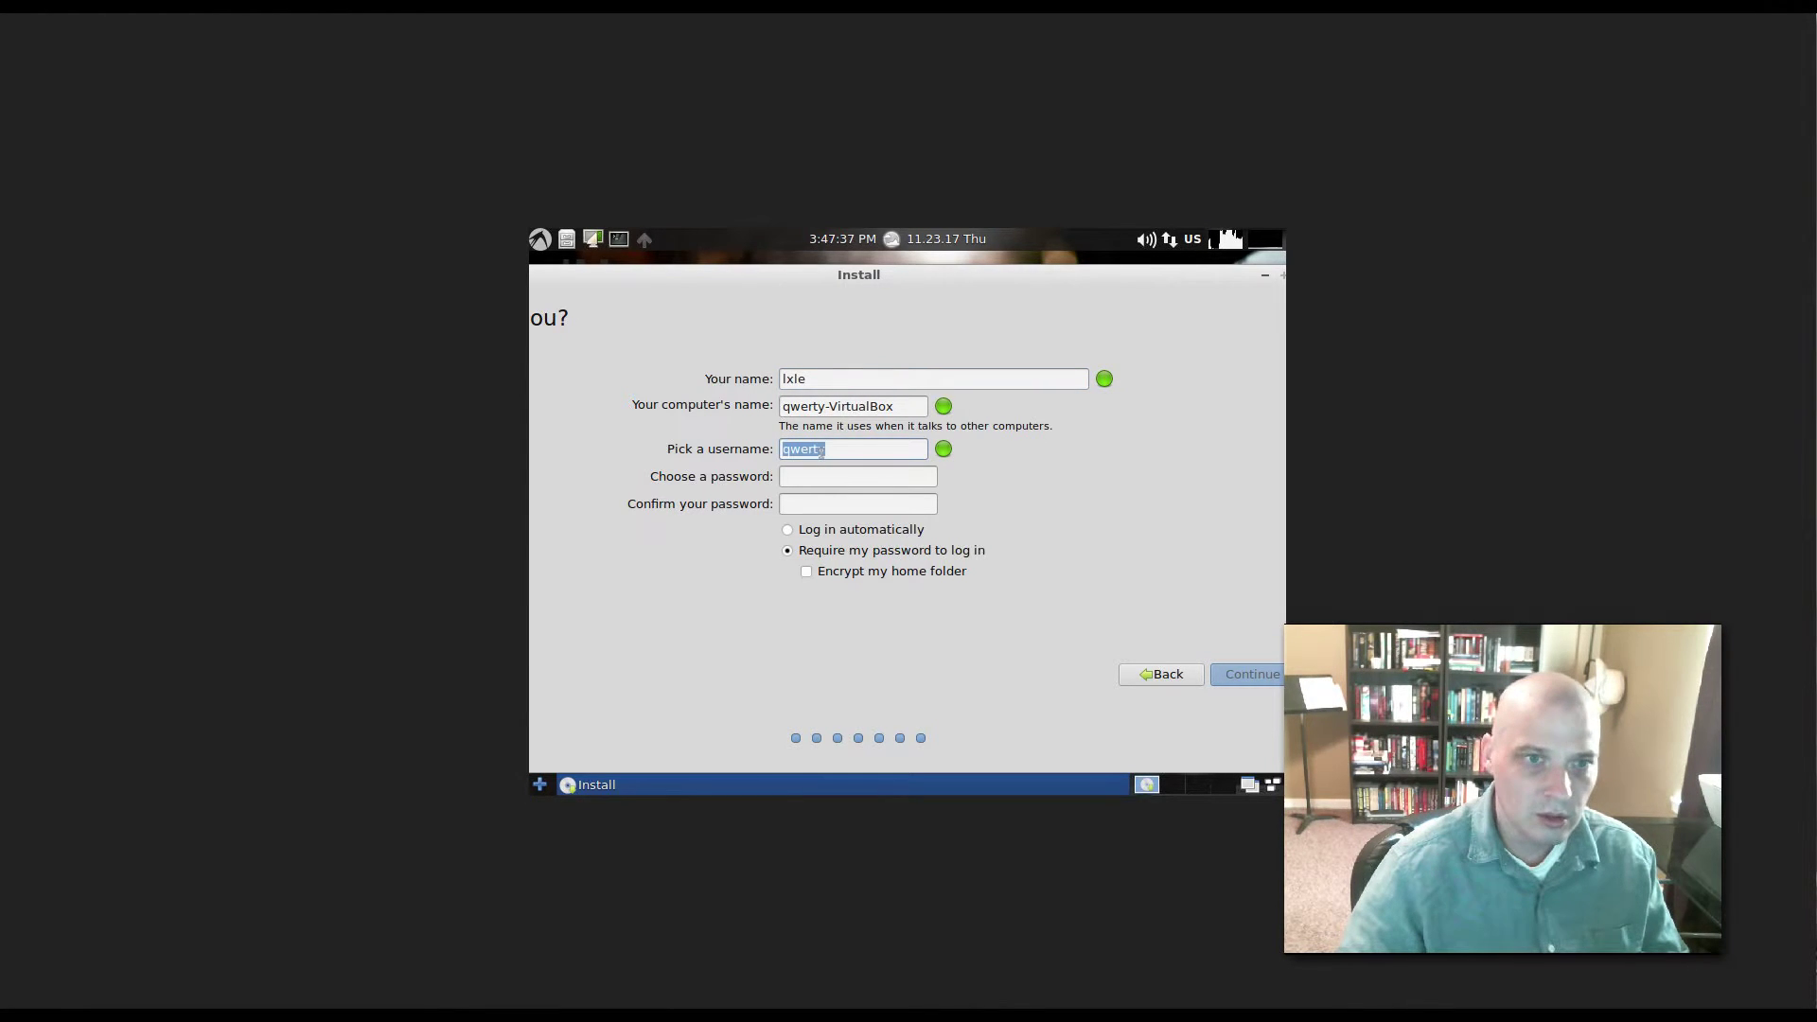
text(lxle)
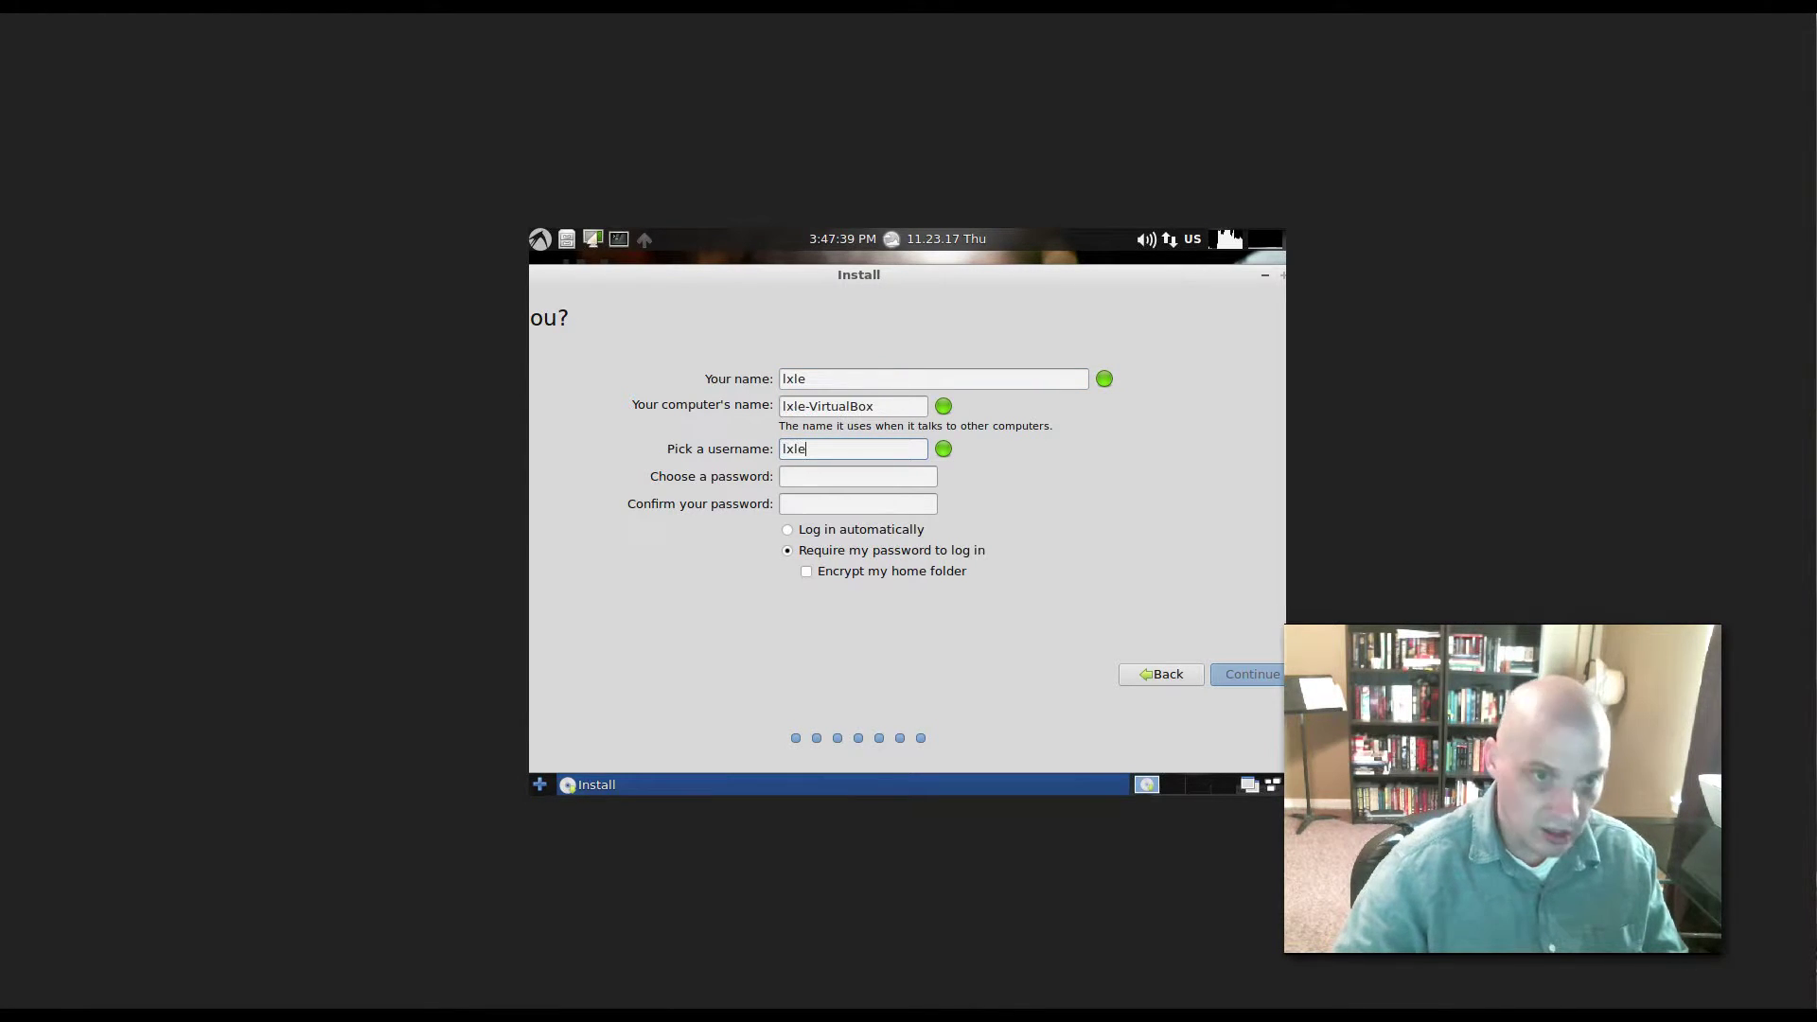
key(Tab)
text(qwerty)
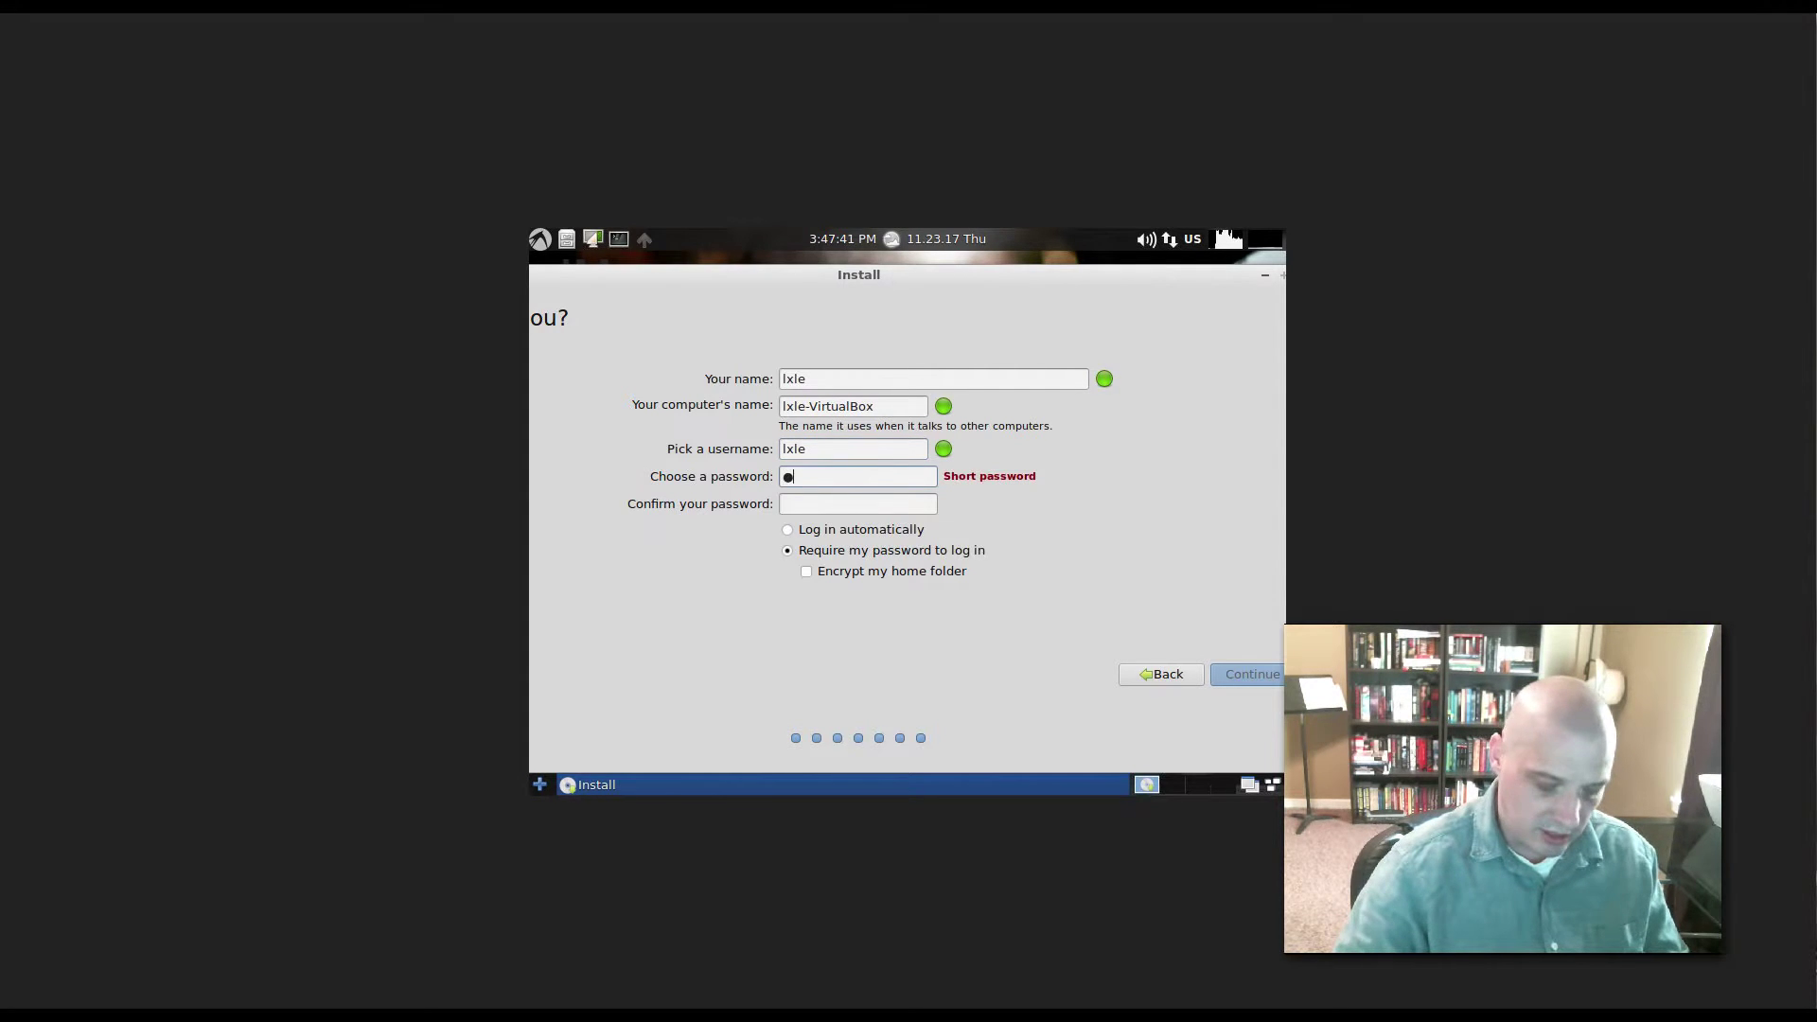
text(1)
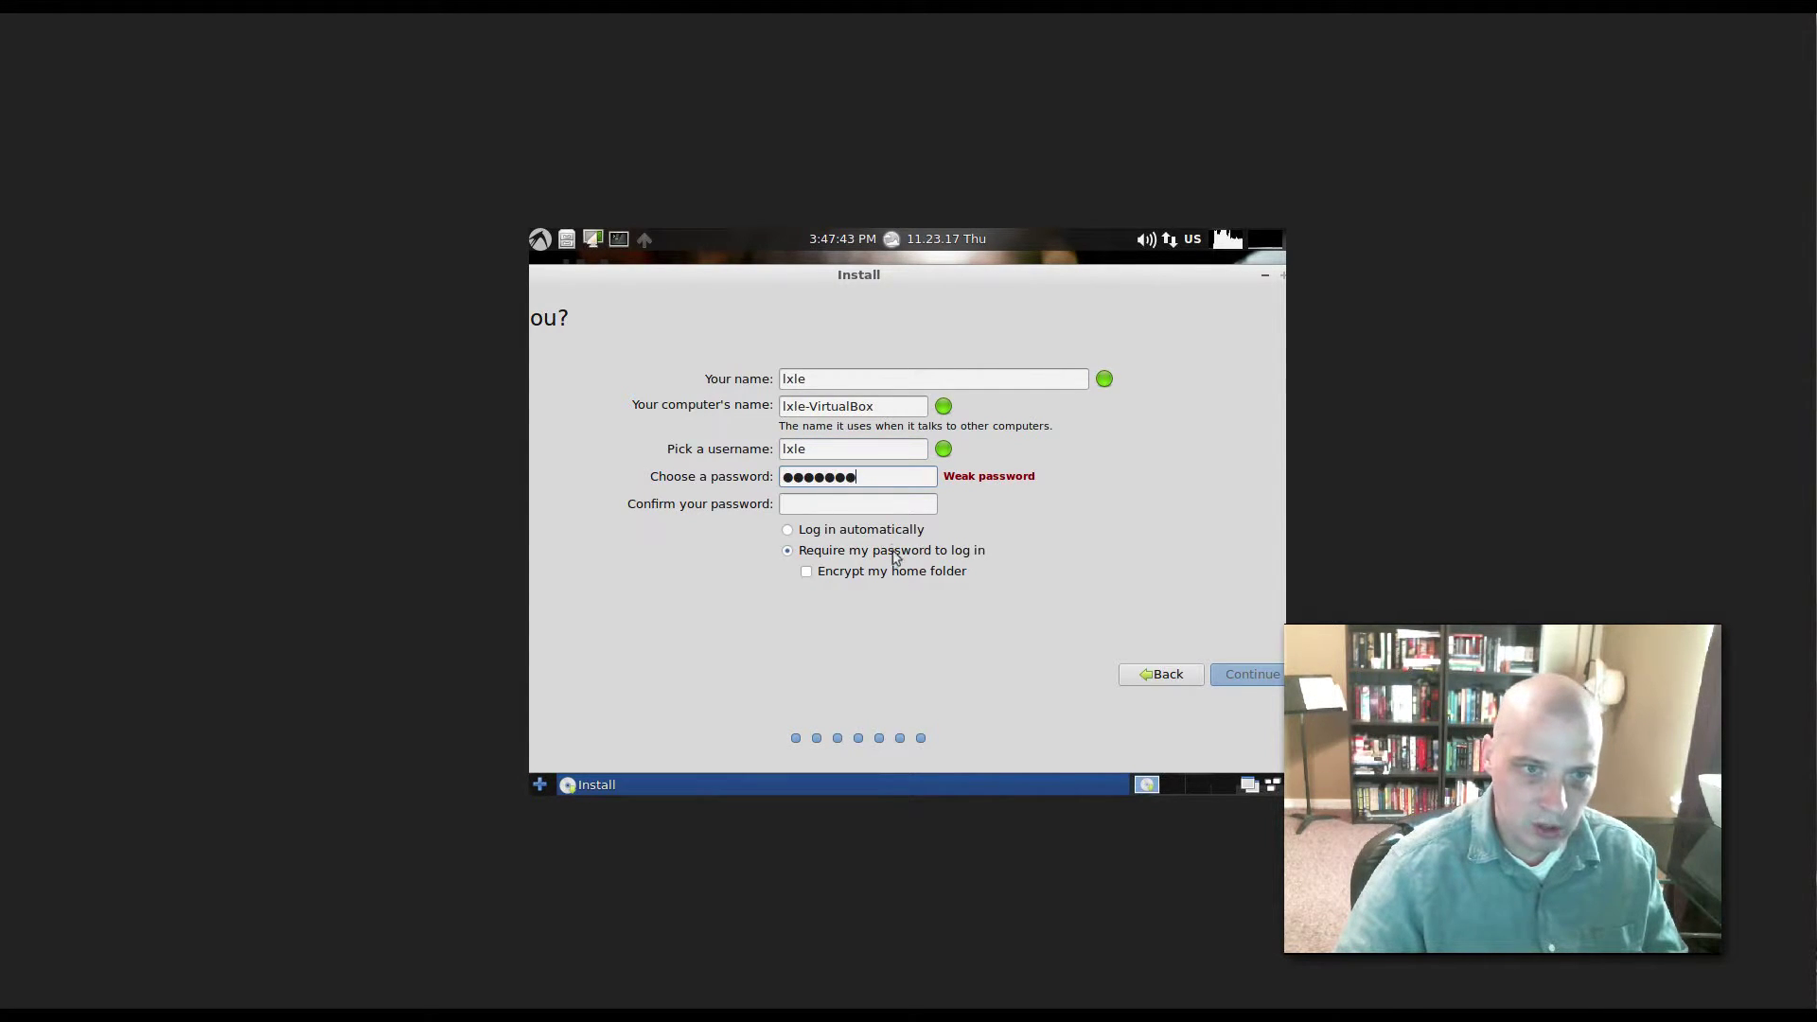
click(878, 508)
text(qwerty1)
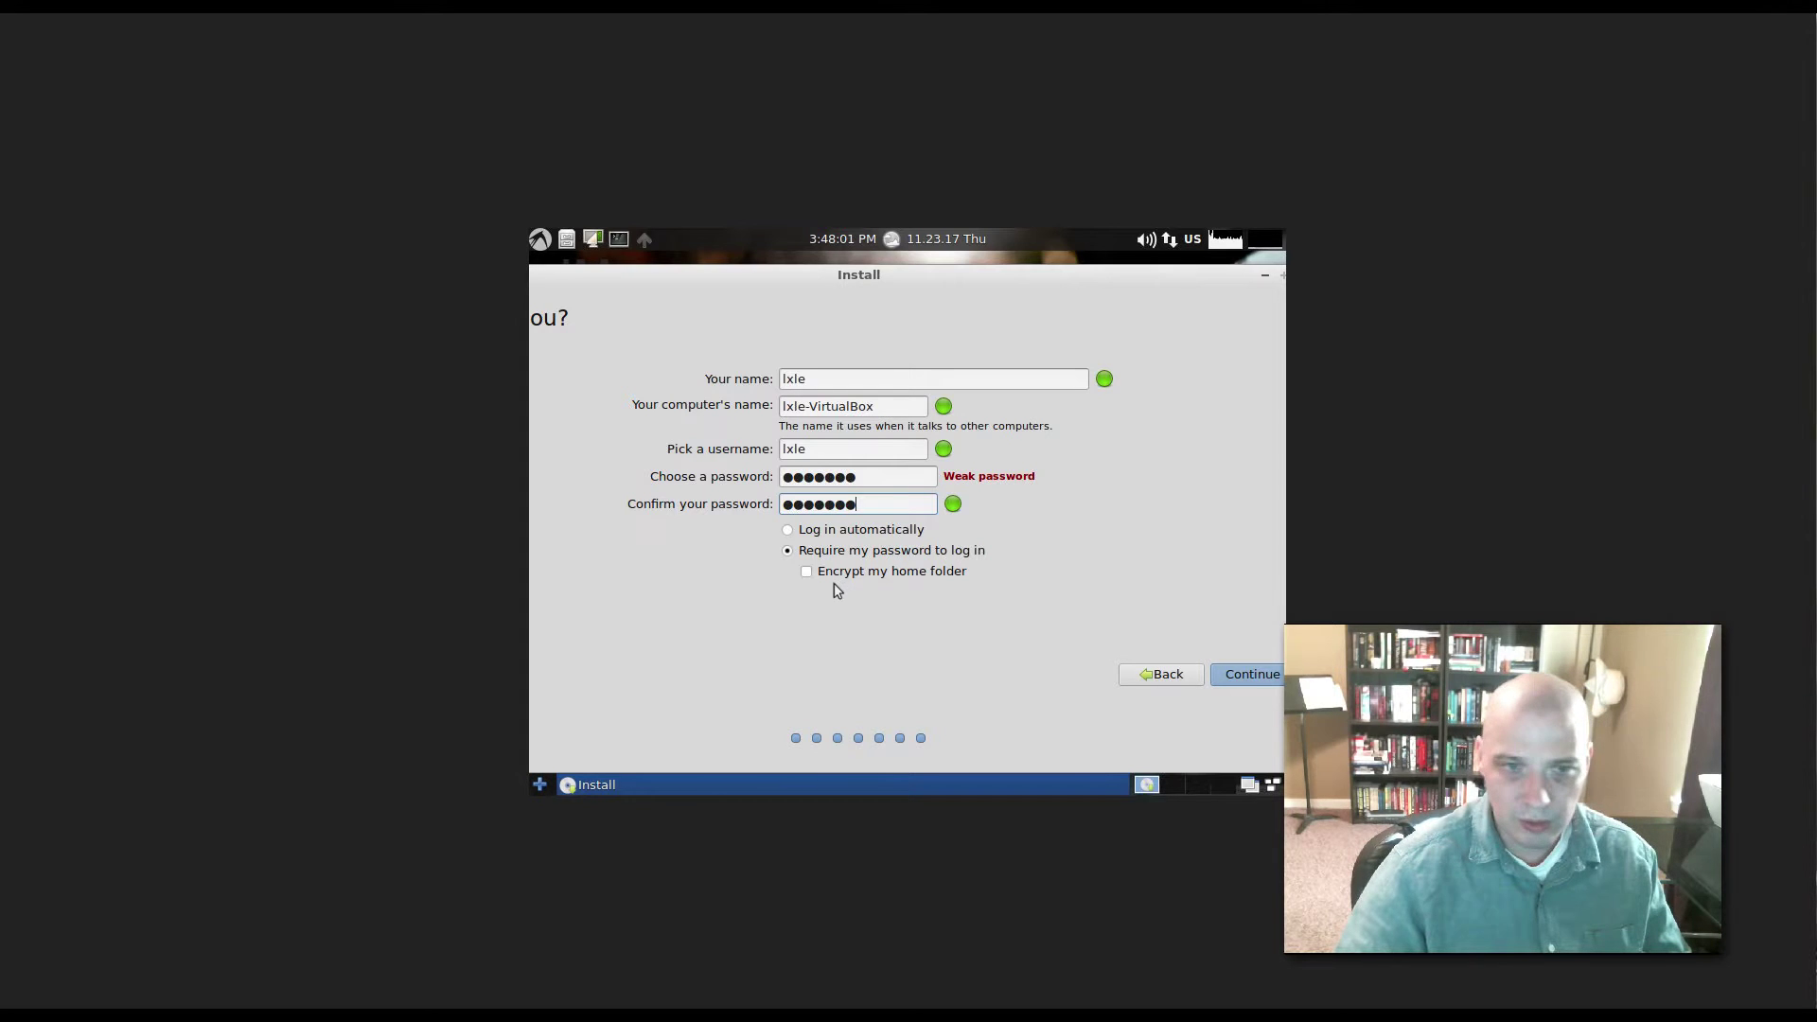
click(1249, 666)
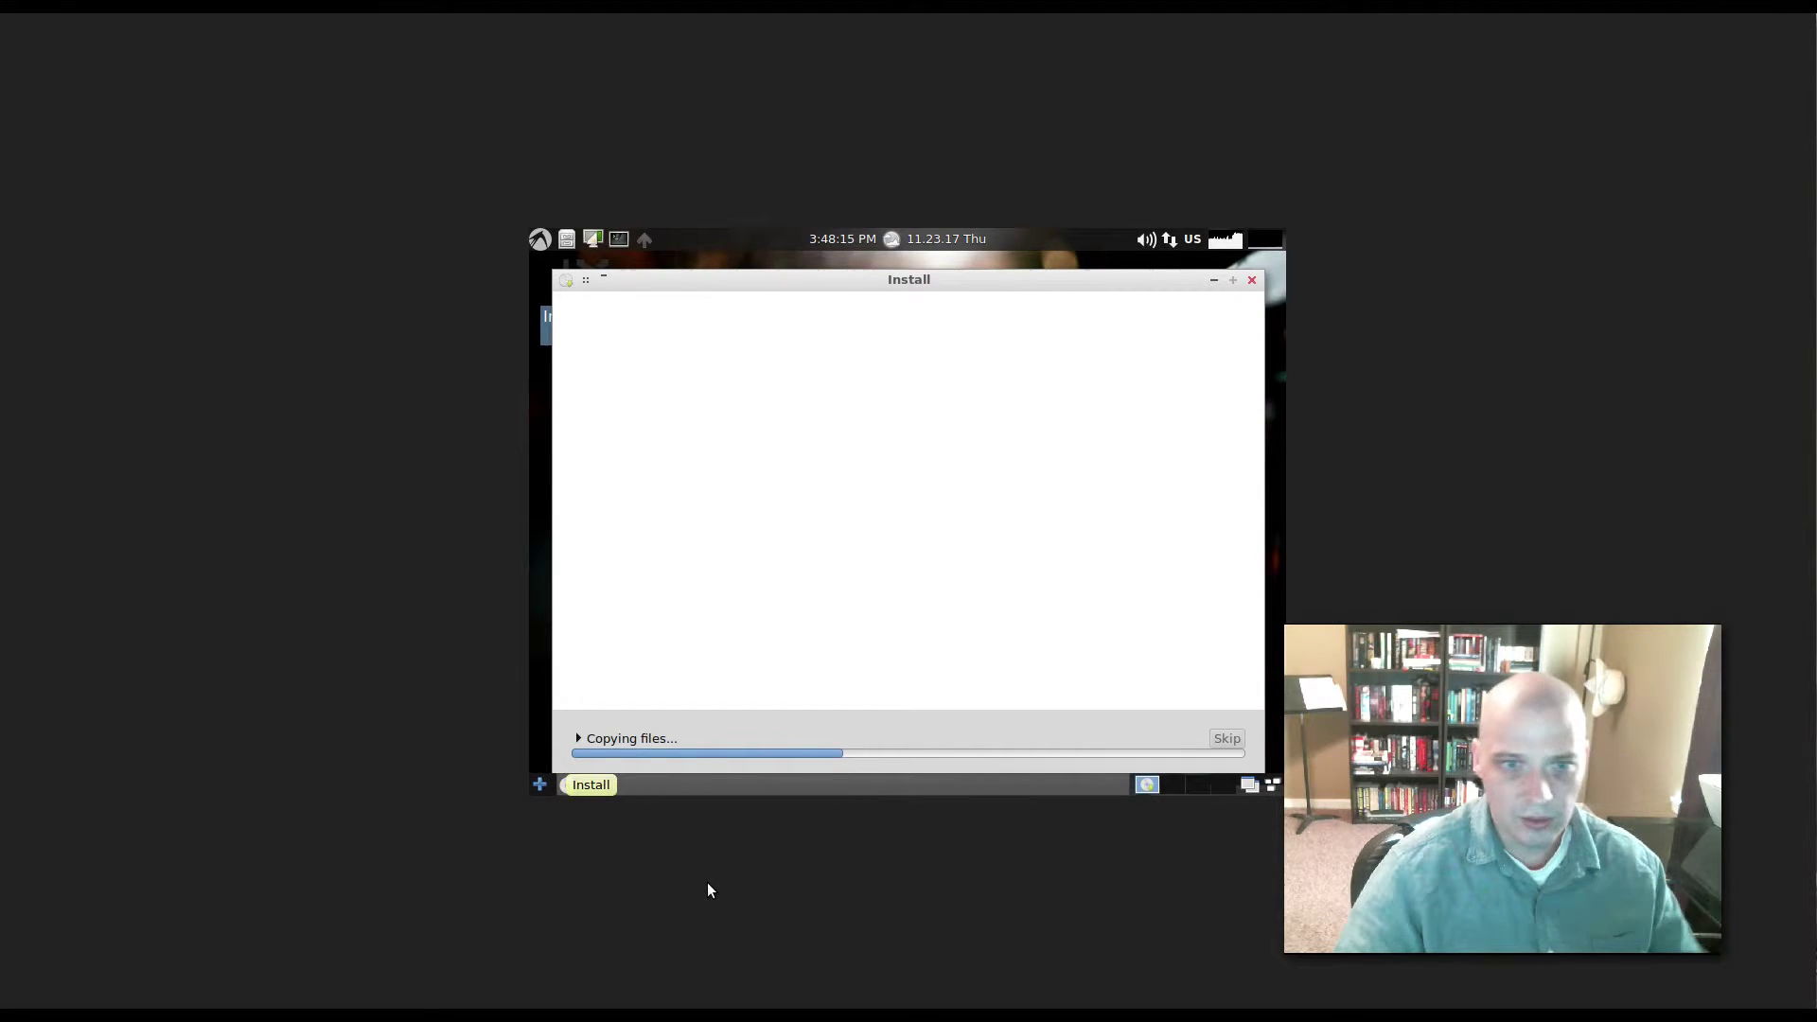
- Bring the installation progress window forward and let the install finish and reboot
click(706, 763)
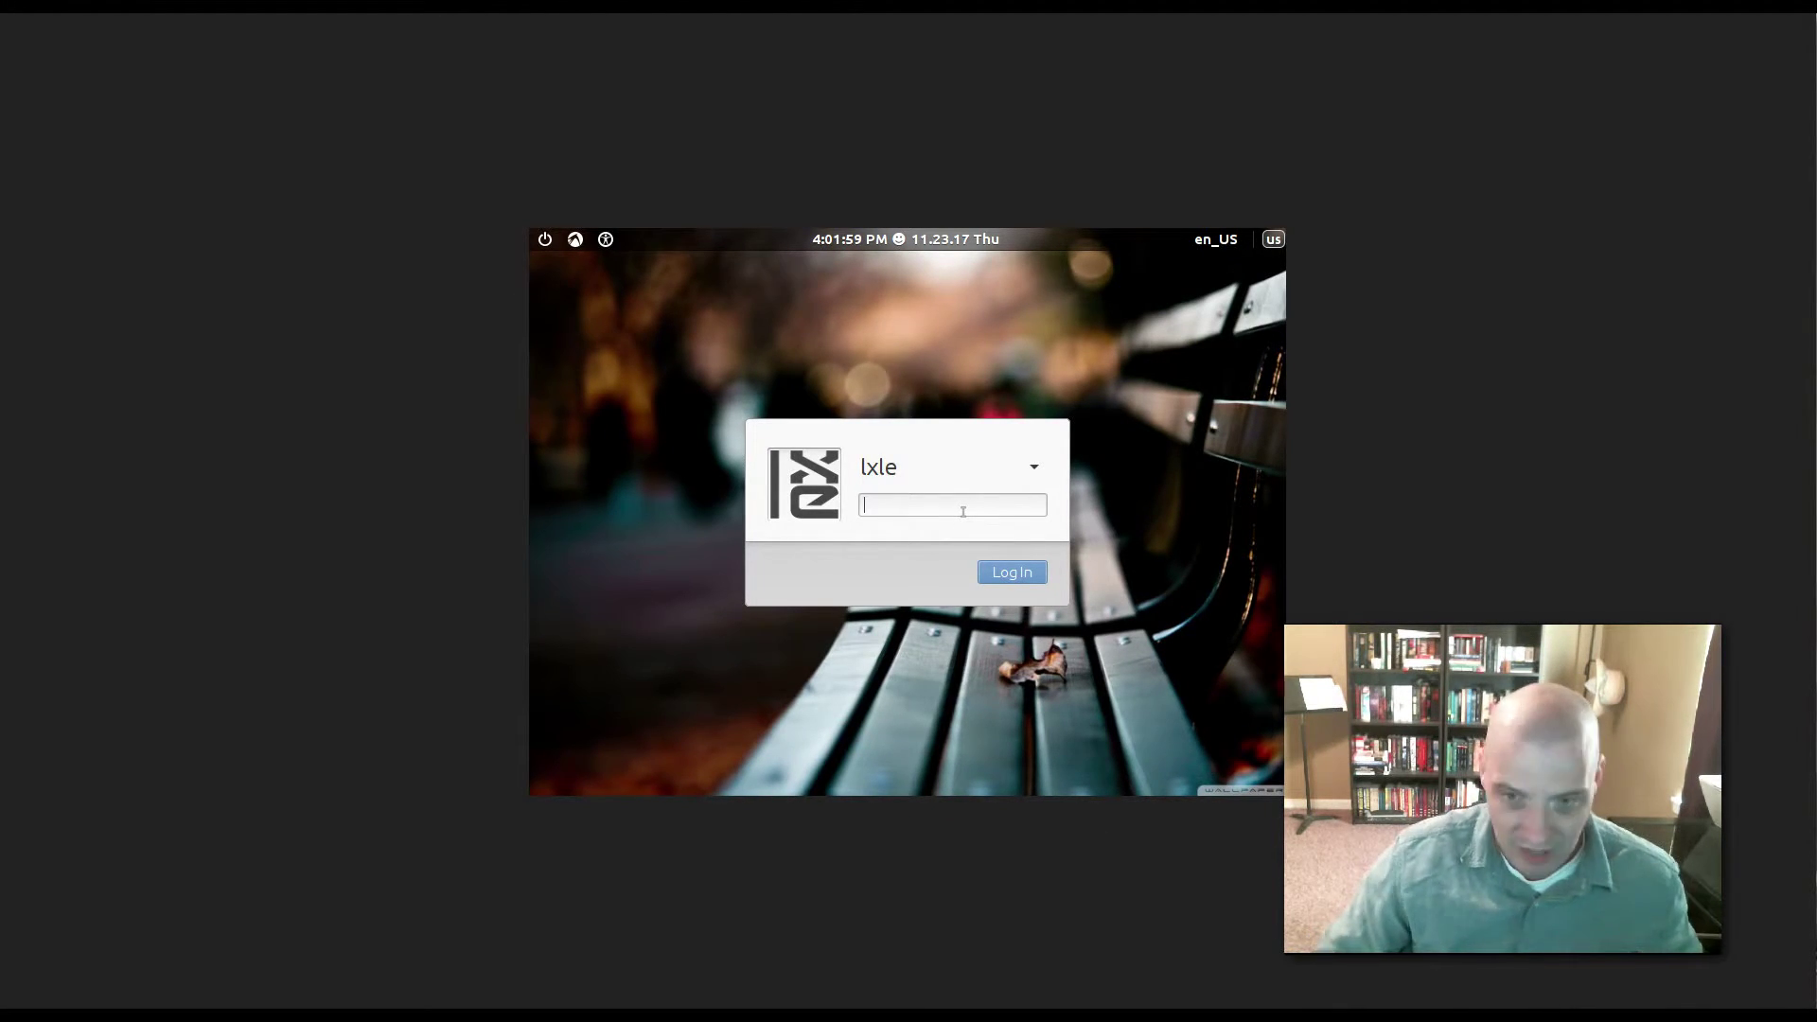
- Enter the account password at the login screen to reach the LXLE desktop
text(•••••••)
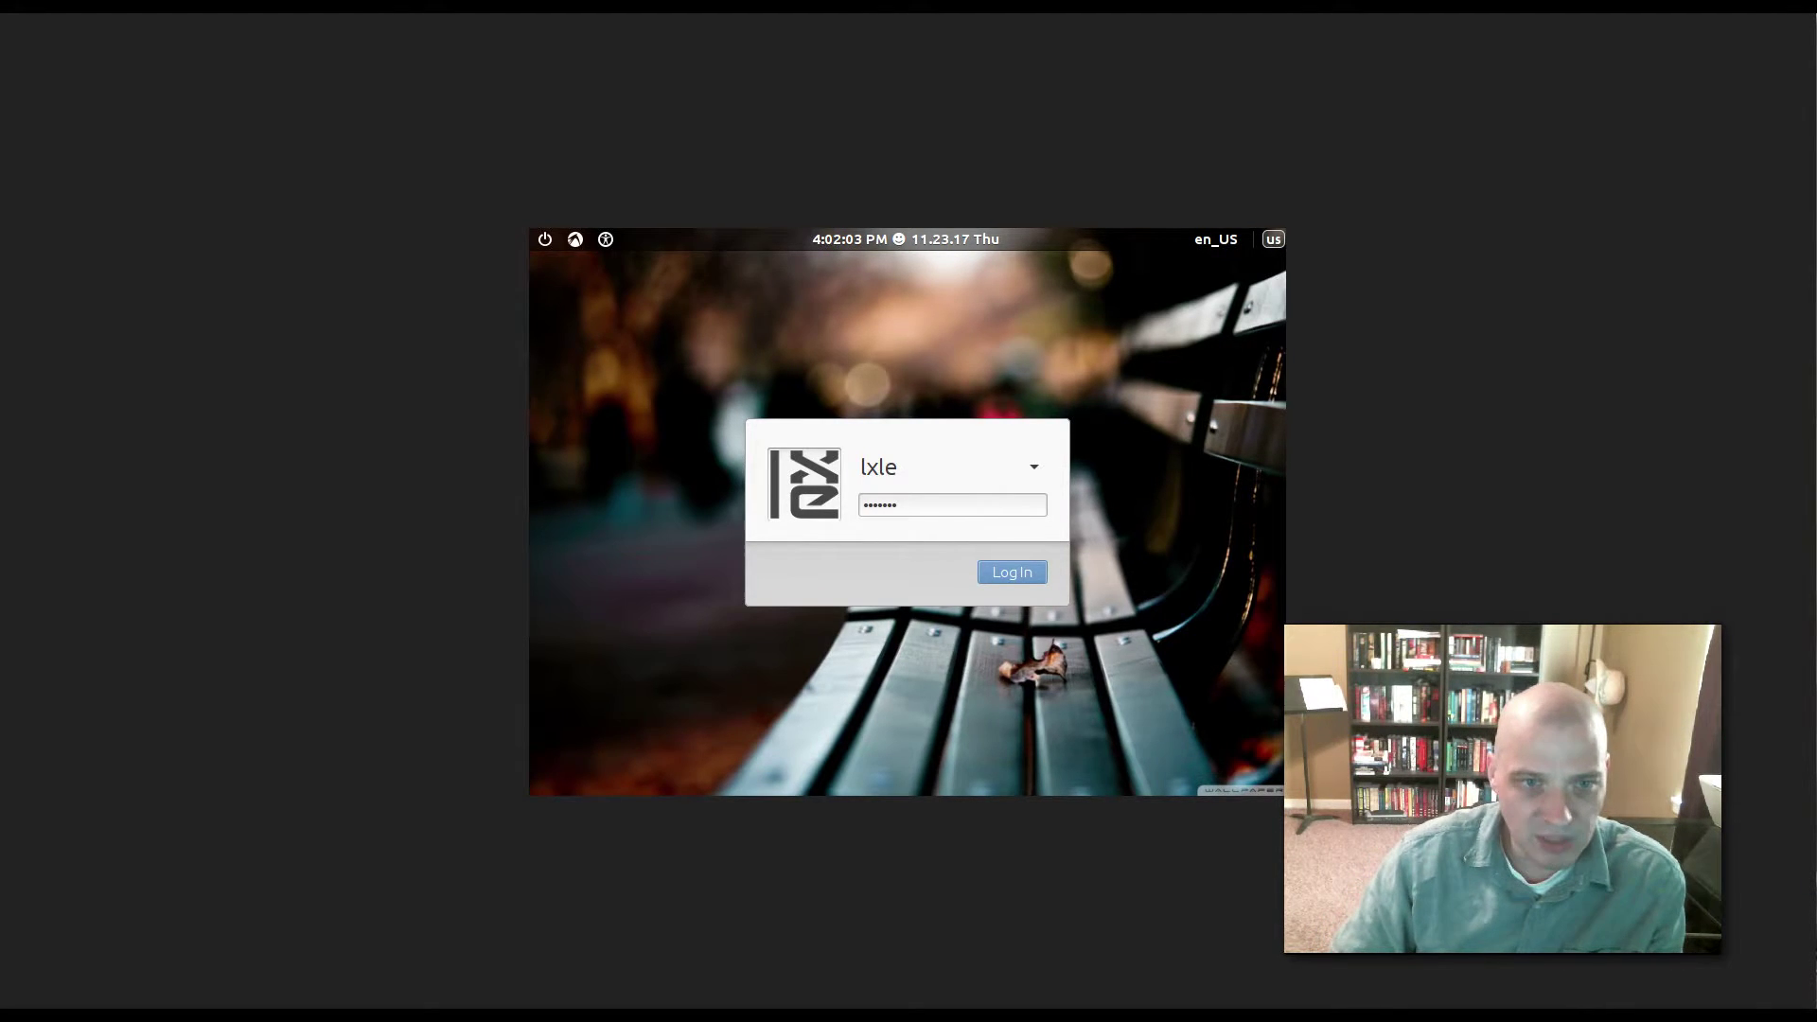
key(Return)
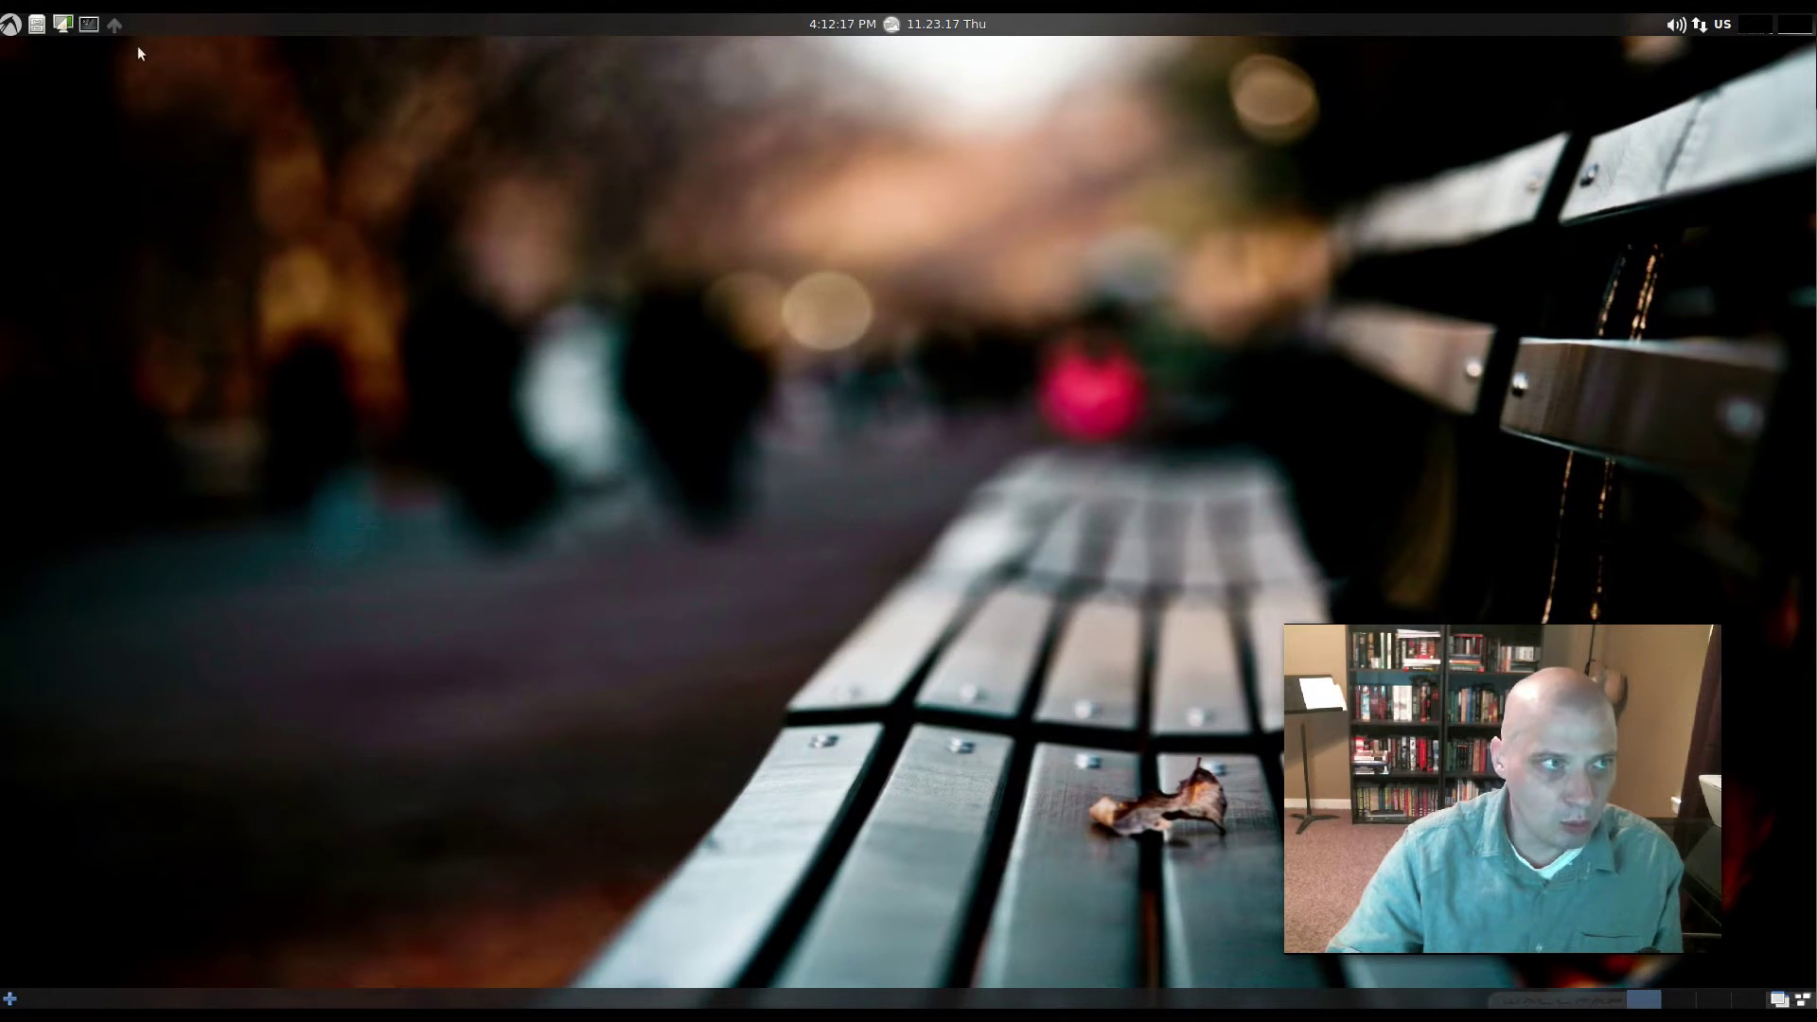
- Open a Terminal and minimize and restore it twice from the taskbar
click(87, 24)
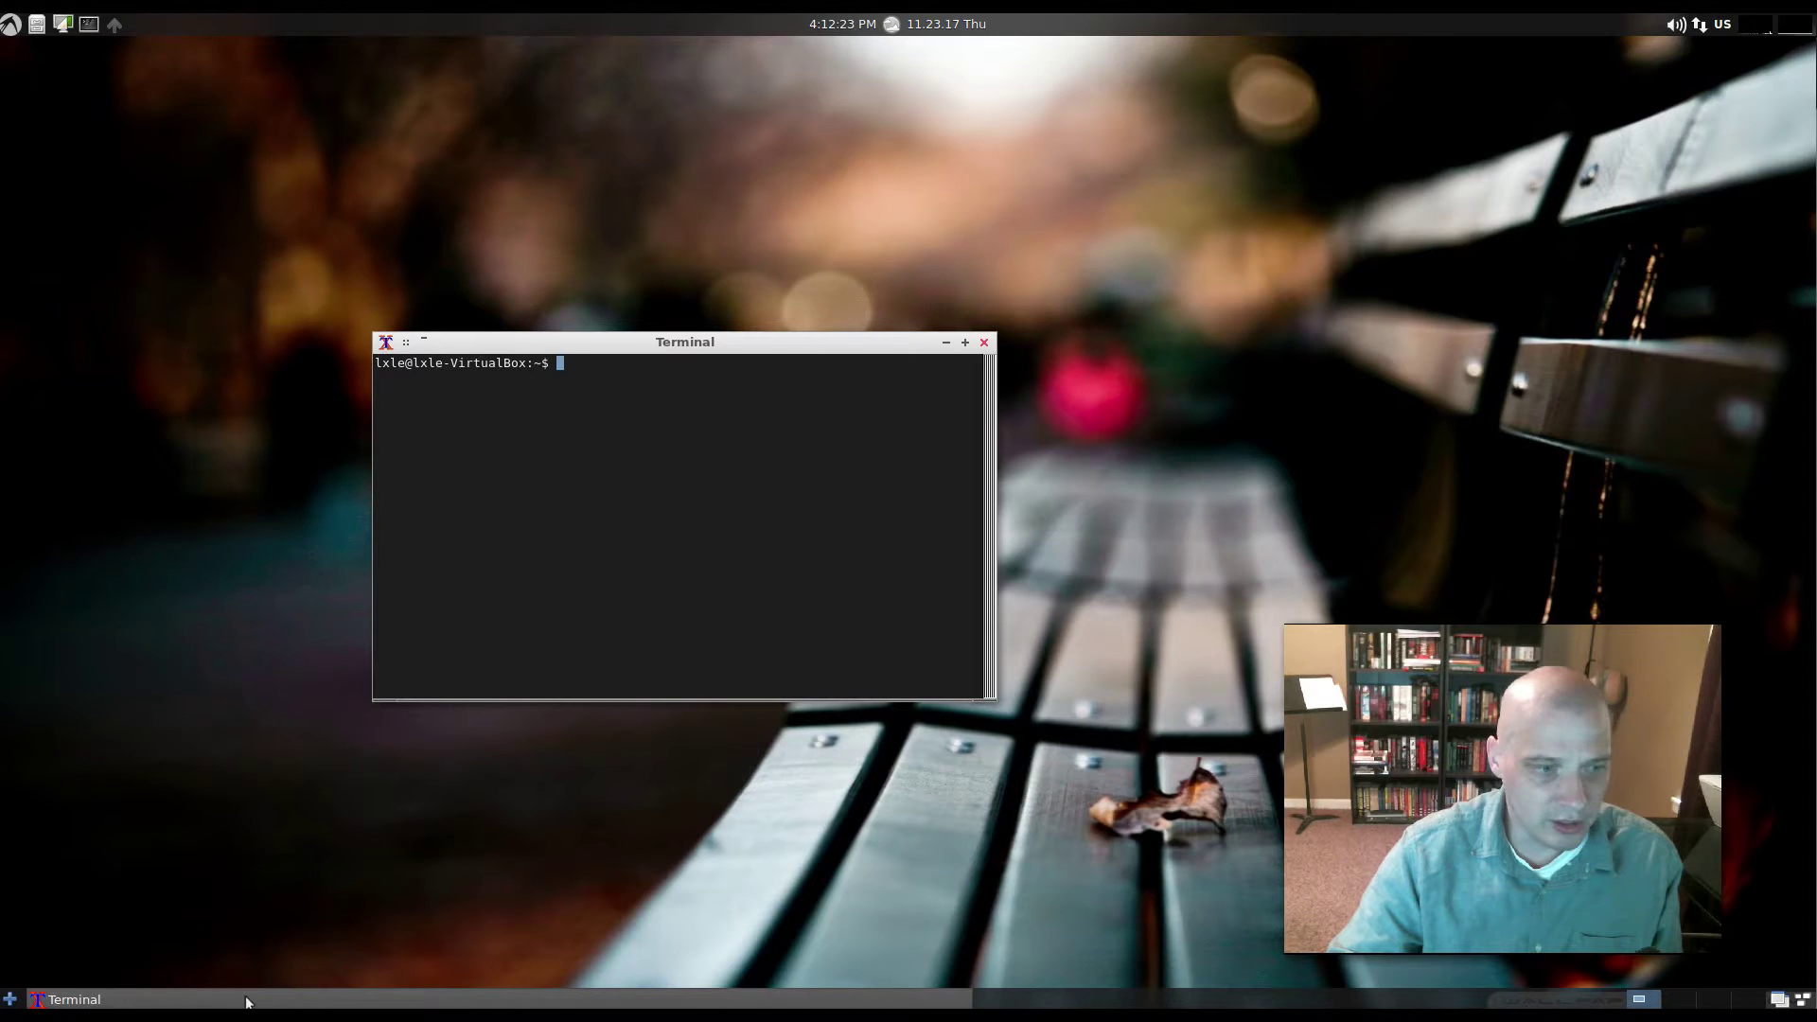
click(520, 1000)
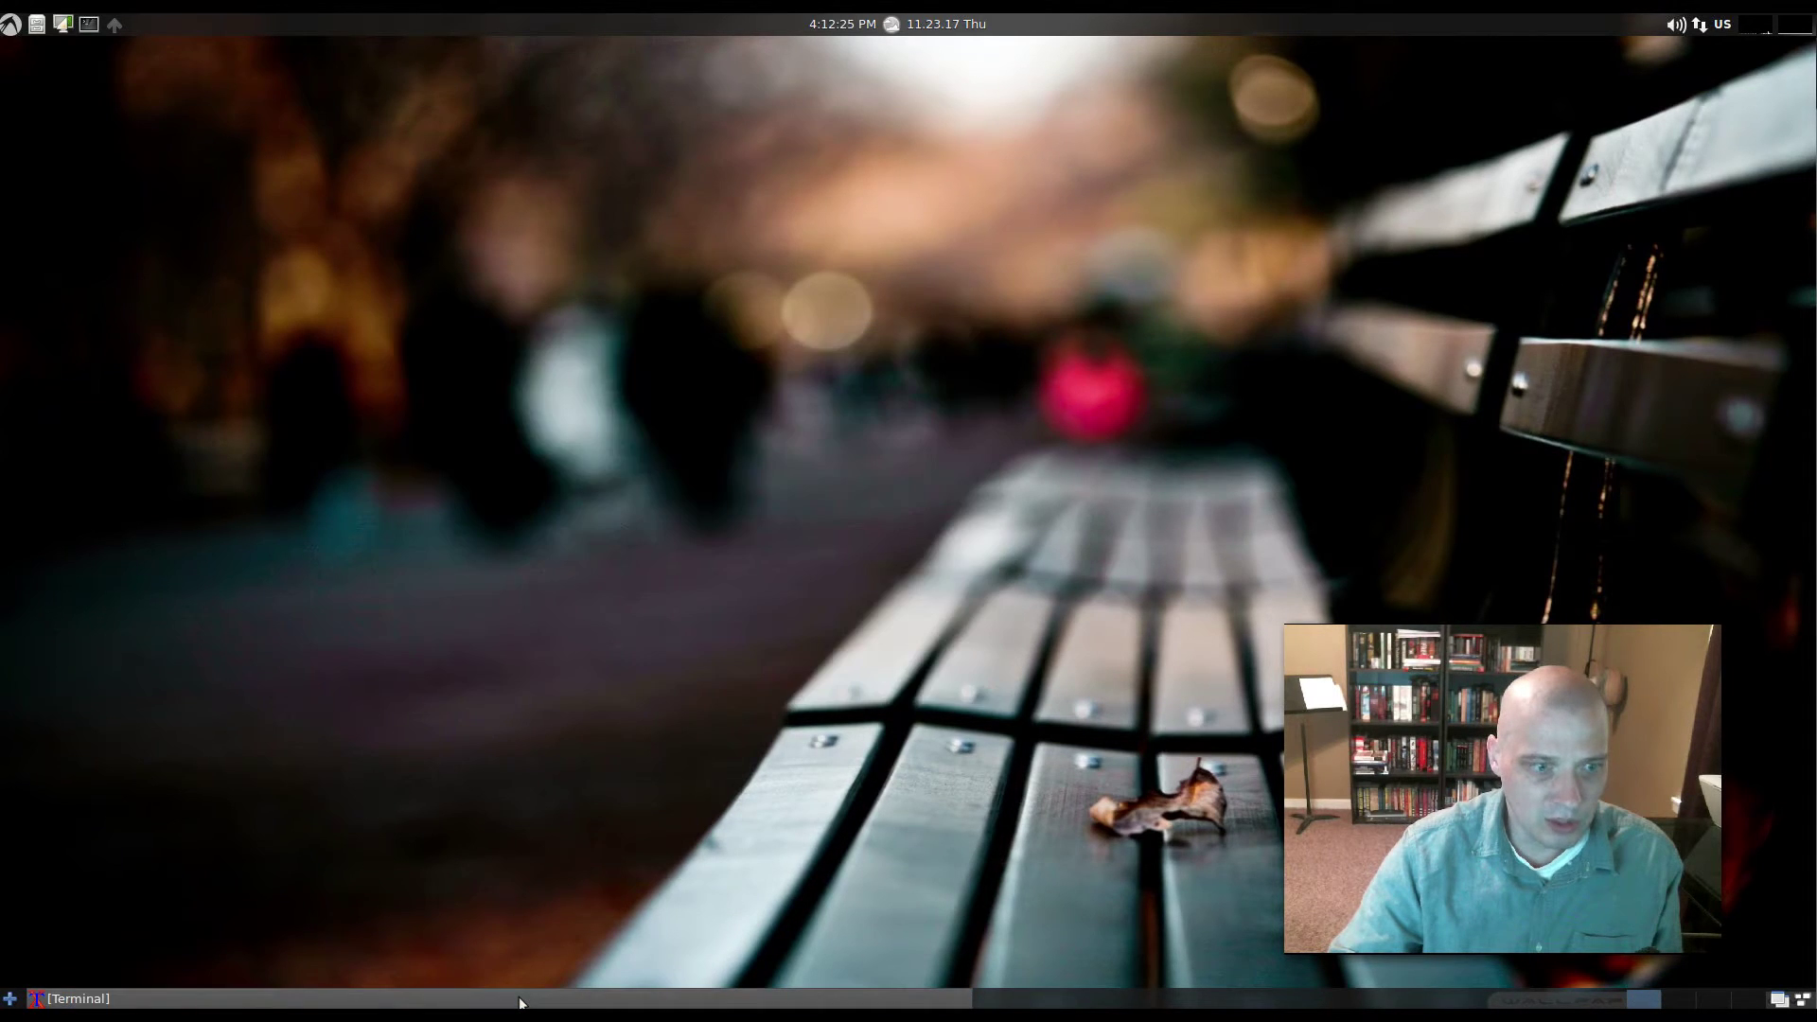
click(520, 1000)
click(519, 999)
click(519, 999)
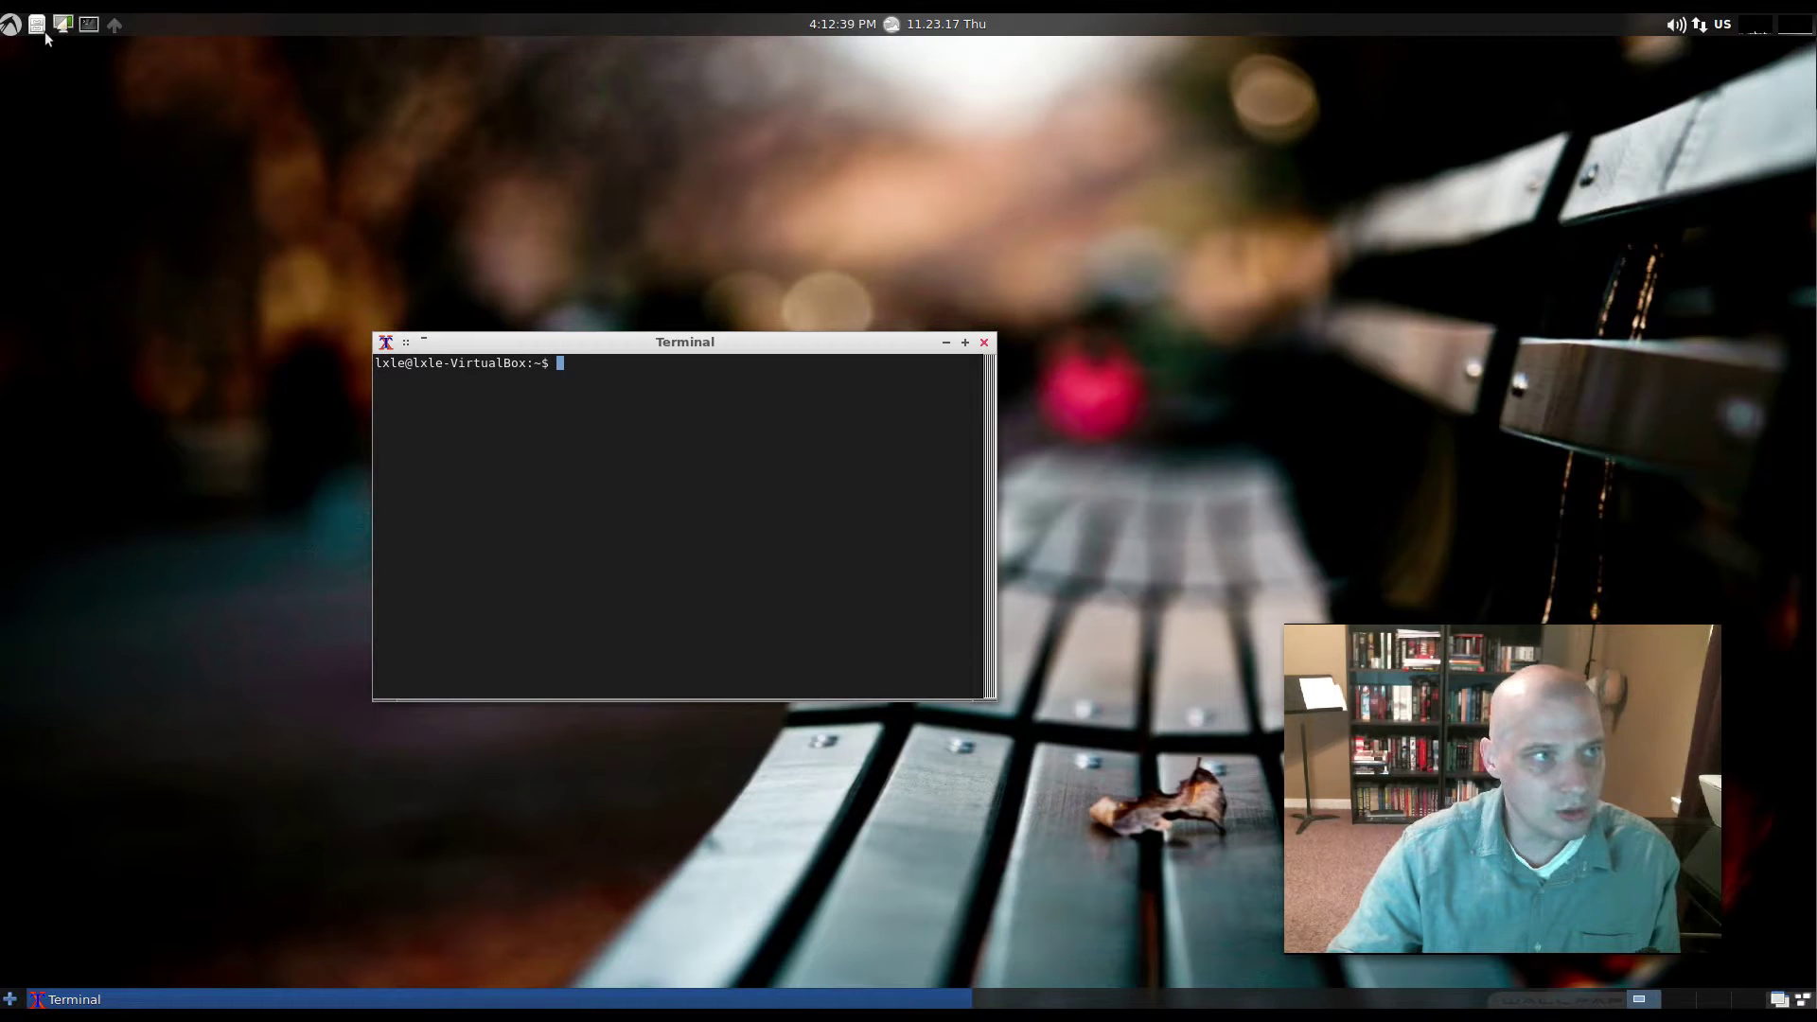
- Open and close the apps list and Launch/Task Bar settings, close Terminal, reopen the menu
click(7, 26)
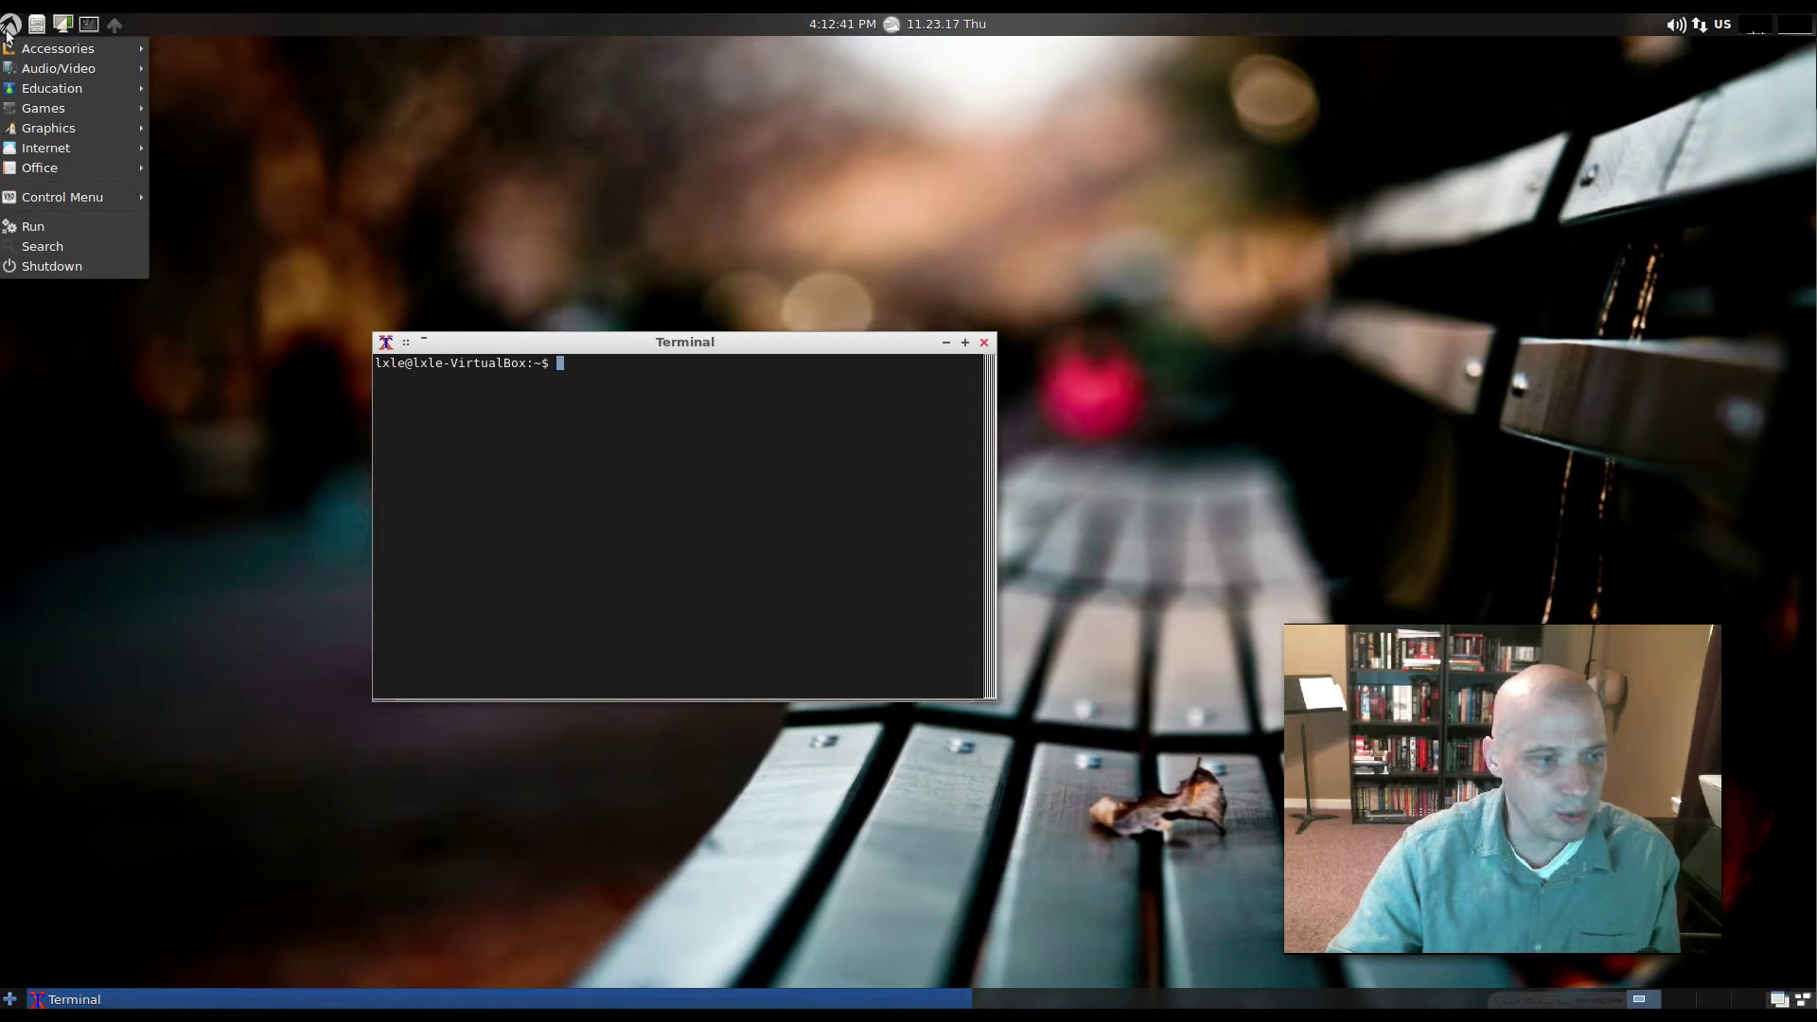
click(279, 159)
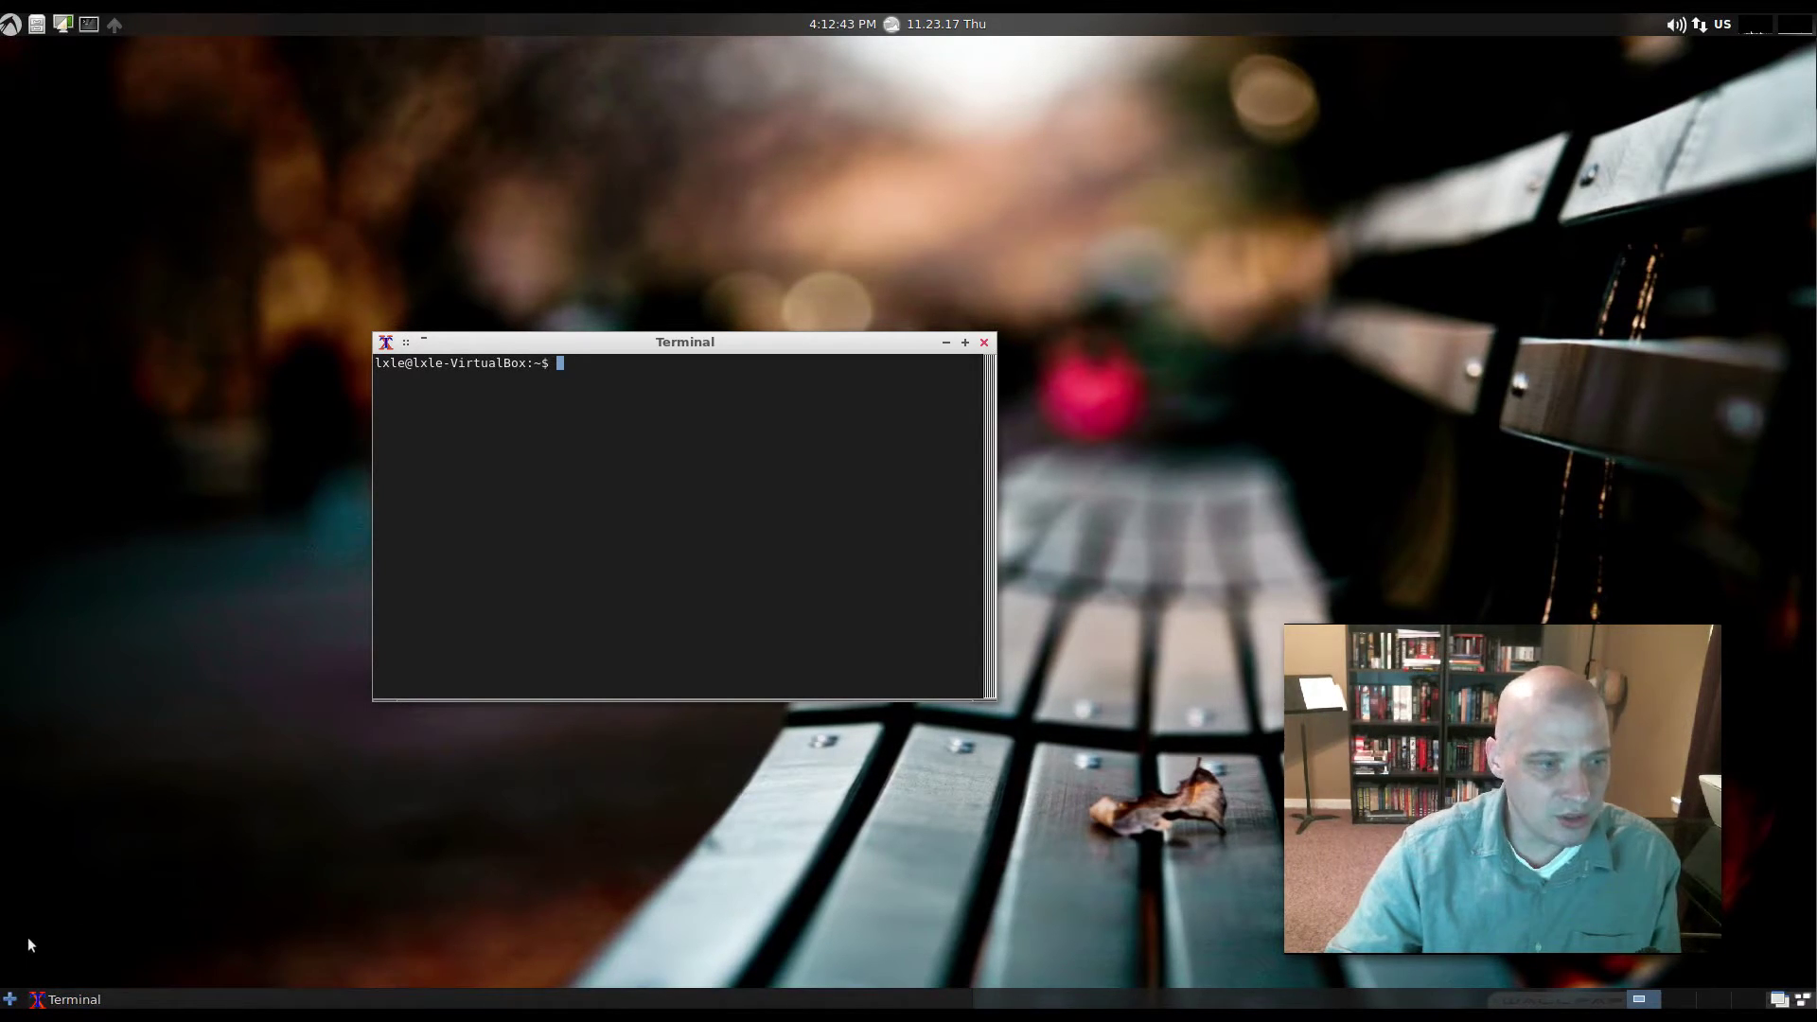
click(9, 999)
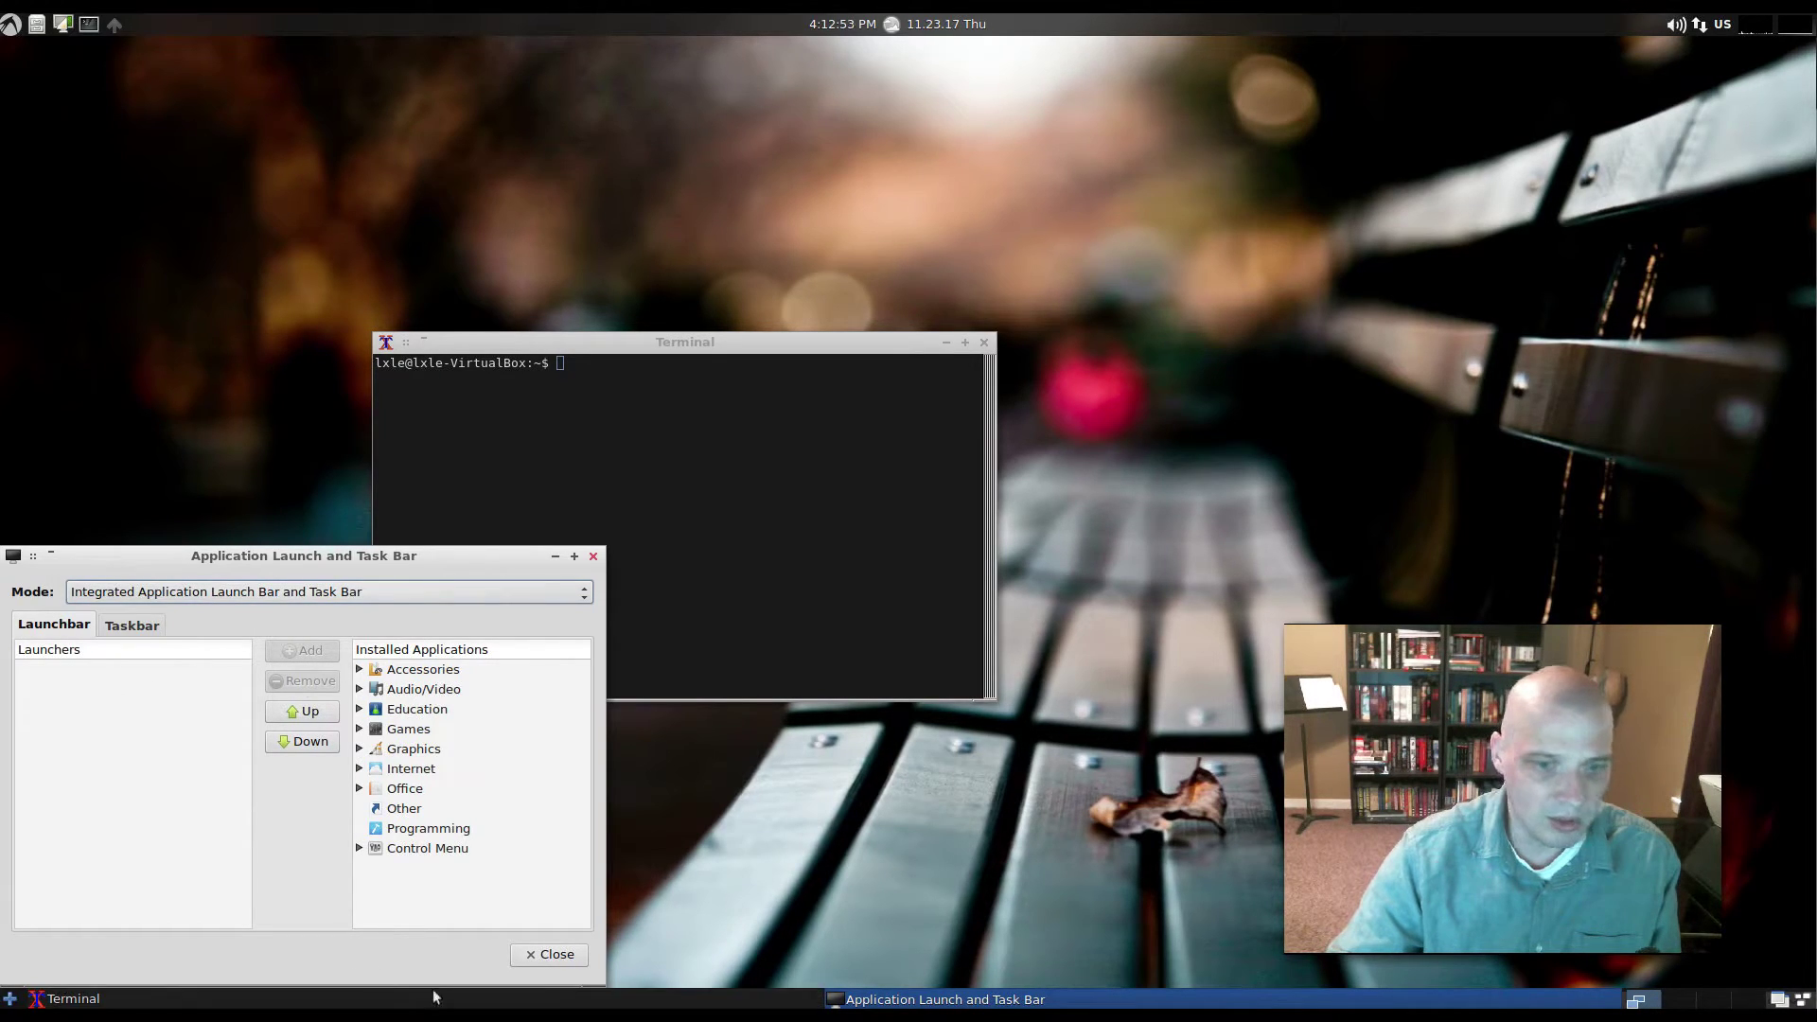
click(594, 555)
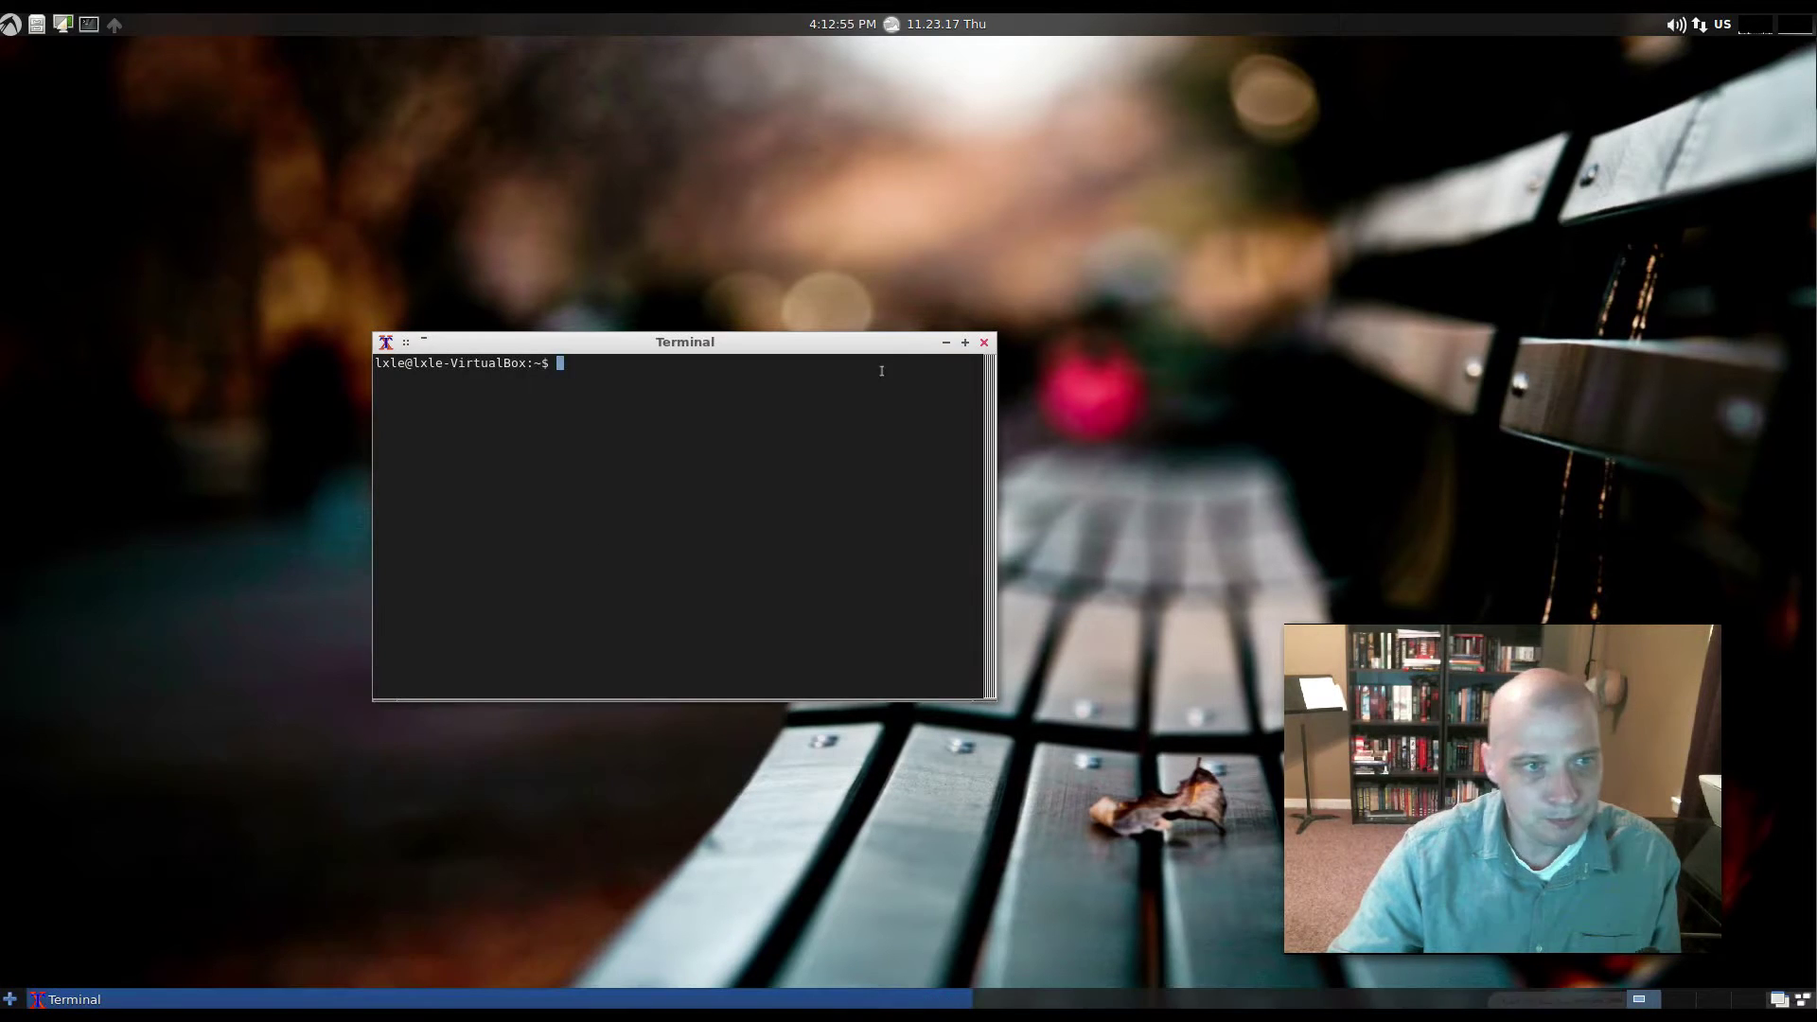
click(984, 343)
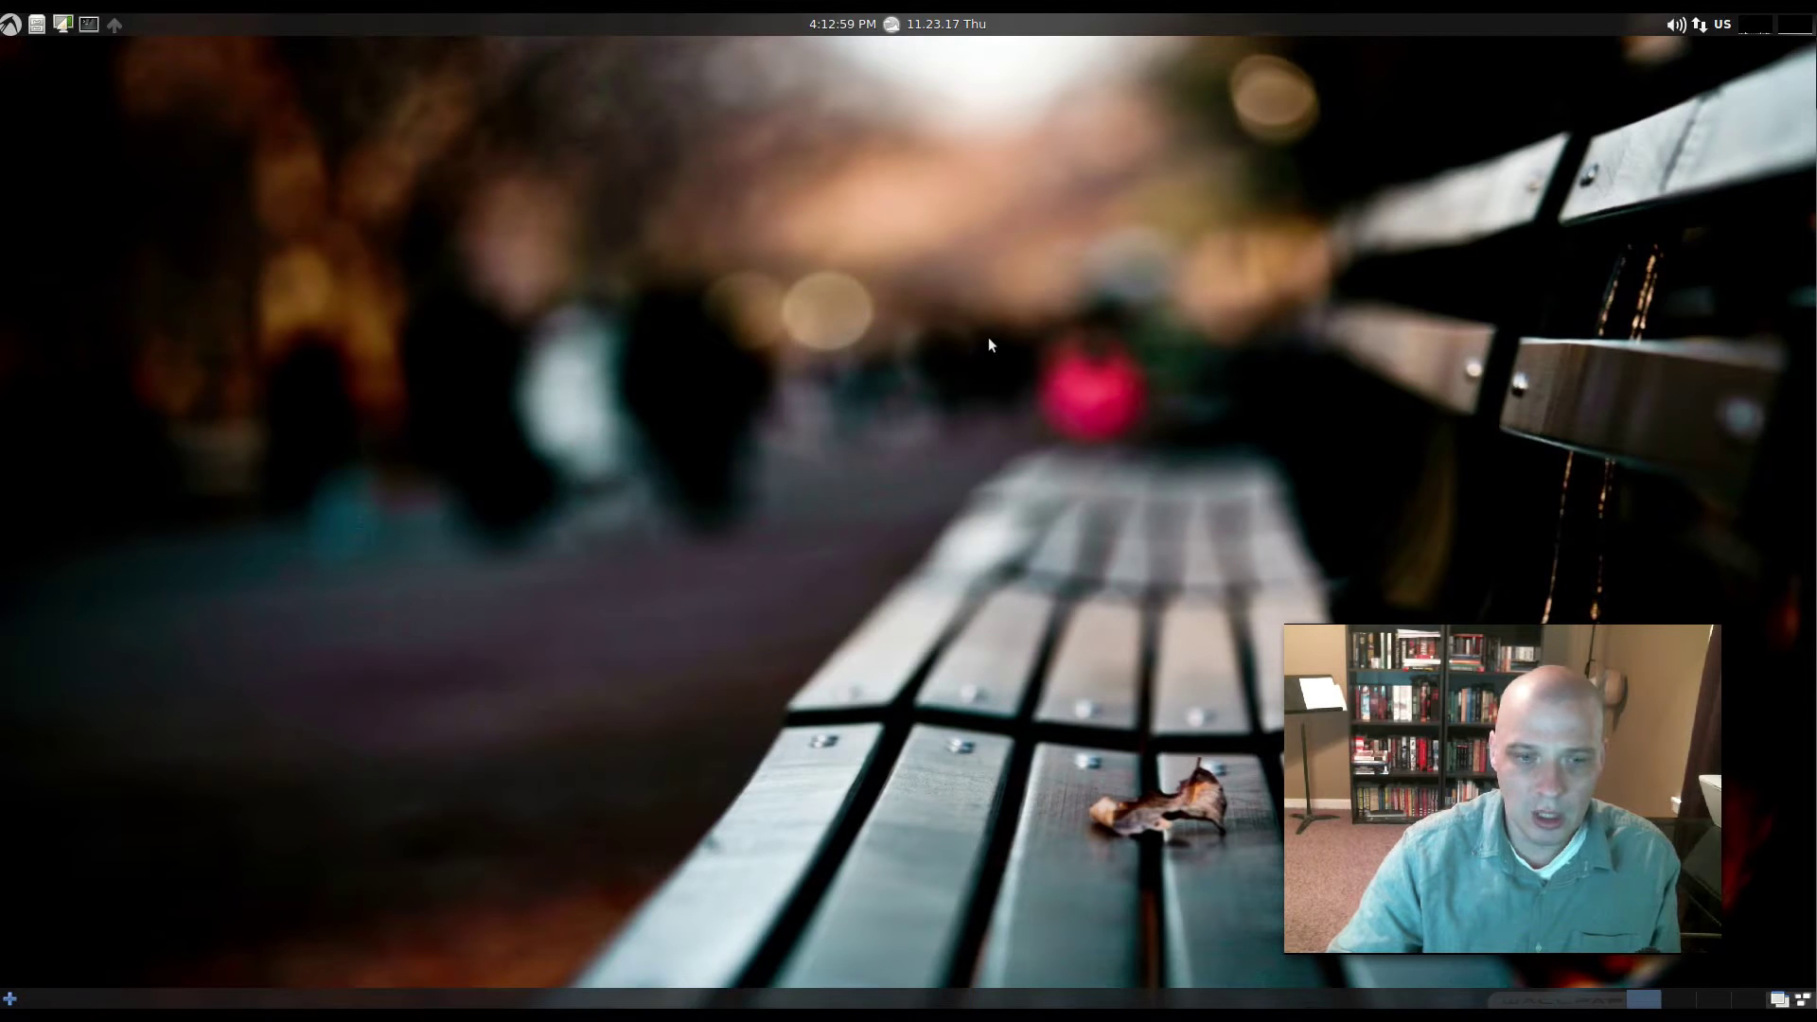
click(10, 26)
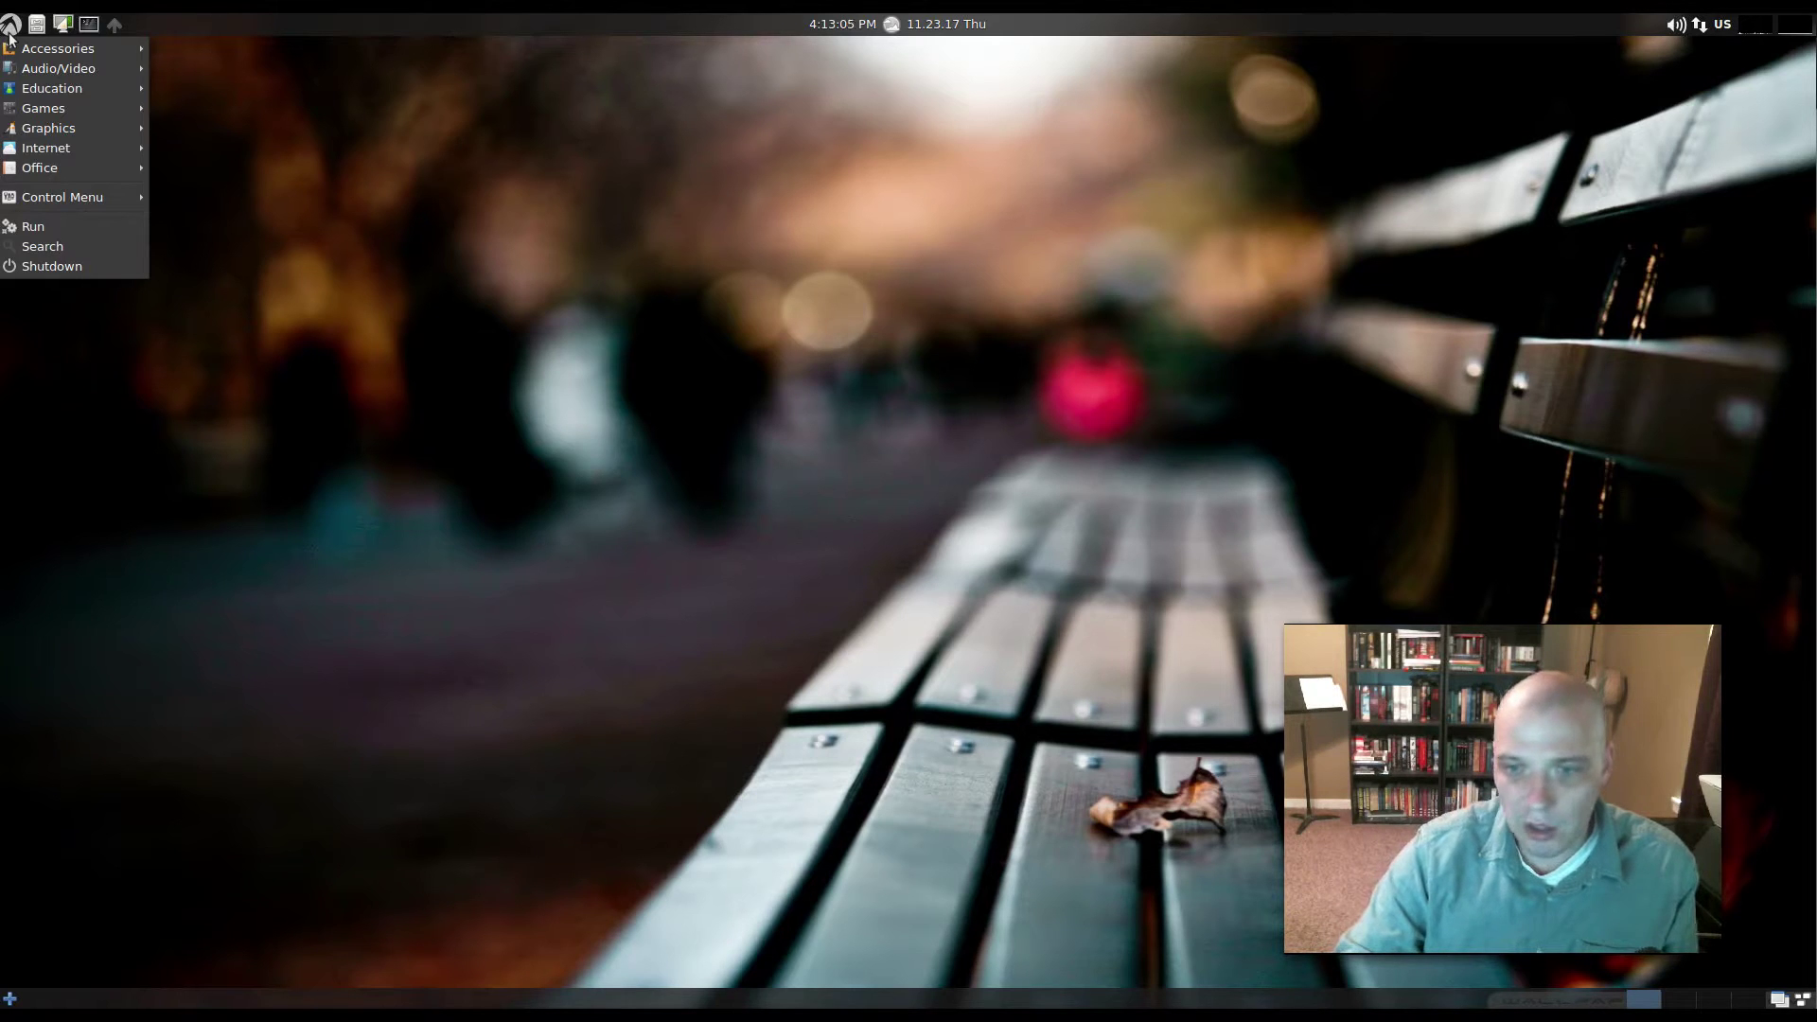
- Launch the Accessories File Manager, un-maximize it and move it left
mouse_move(107, 43)
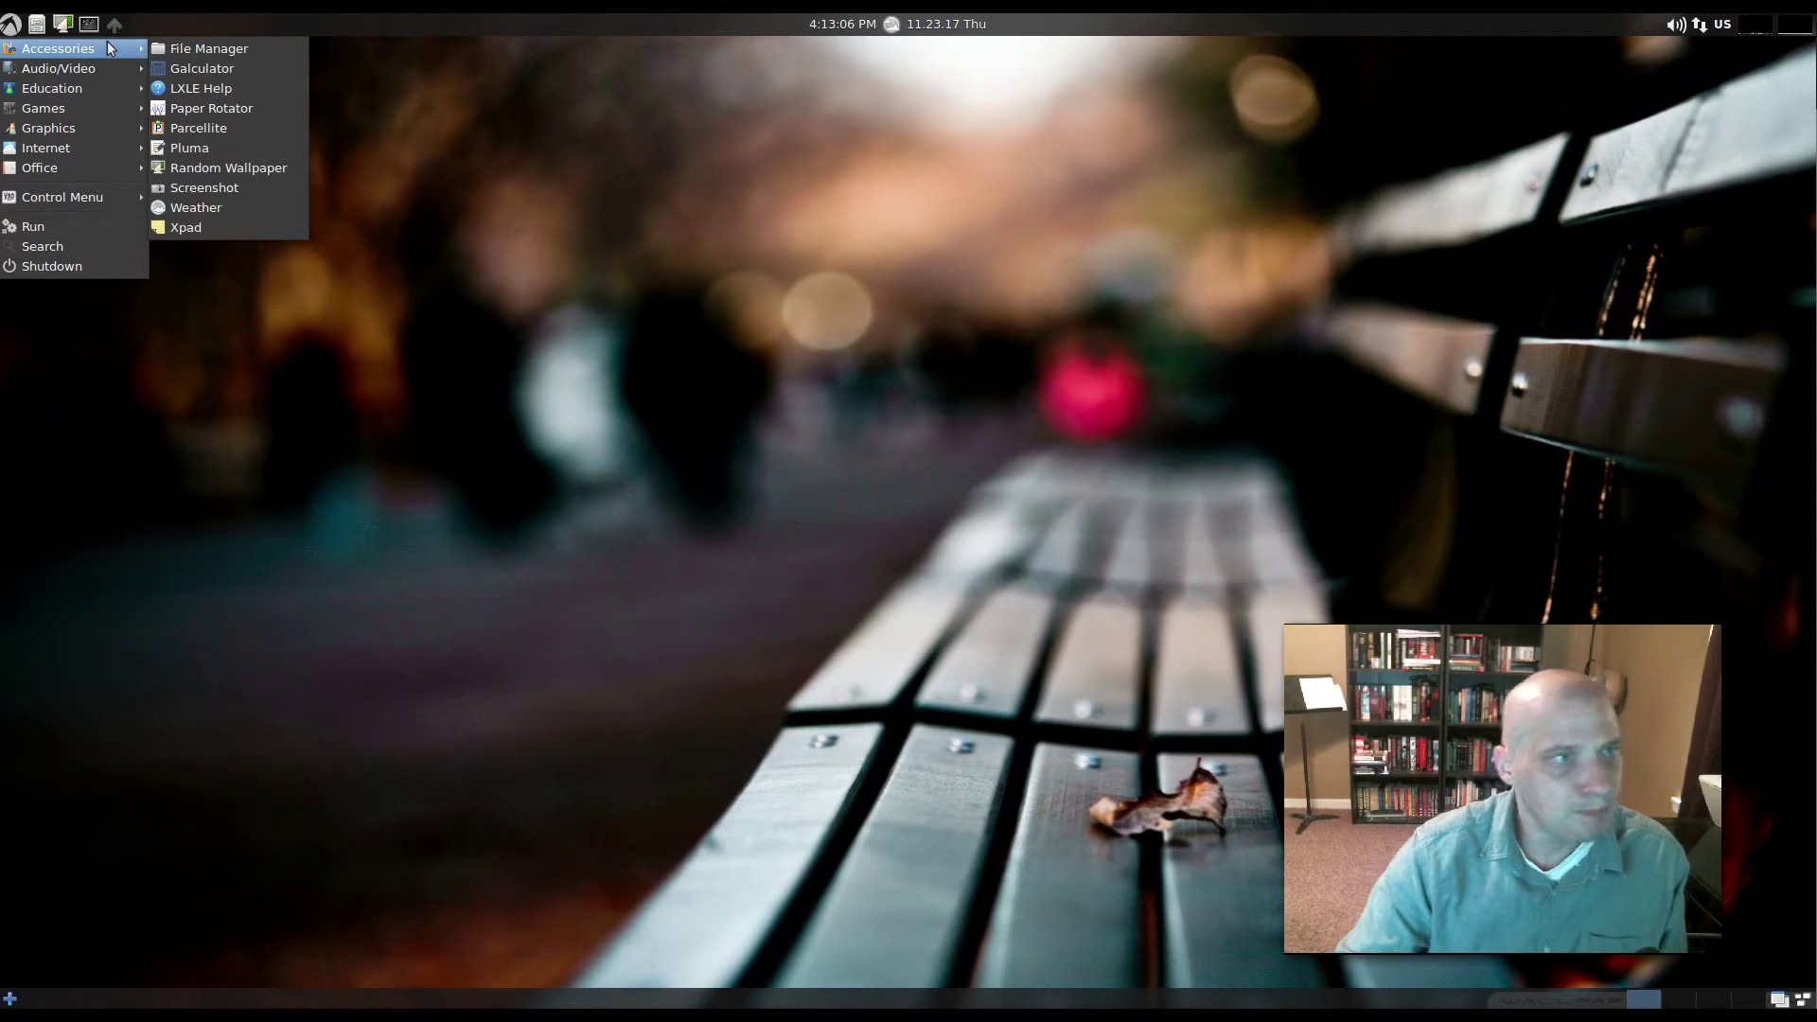
click(202, 49)
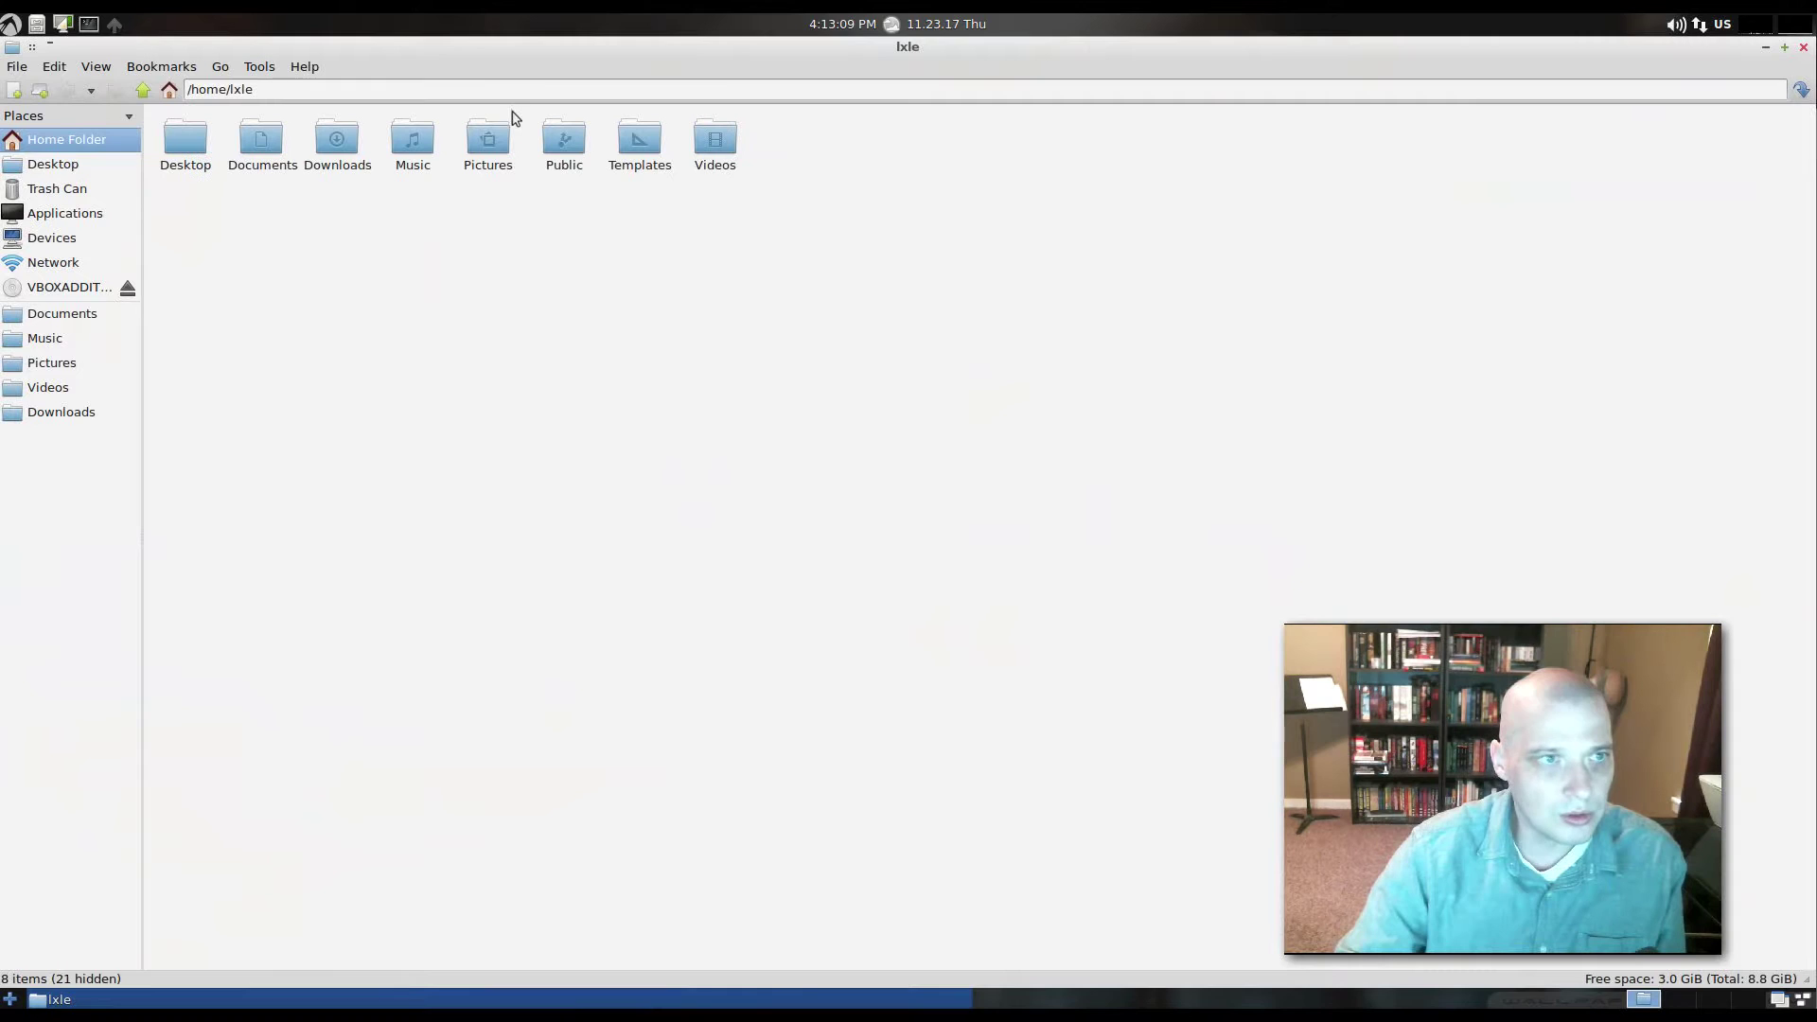
double_click(556, 48)
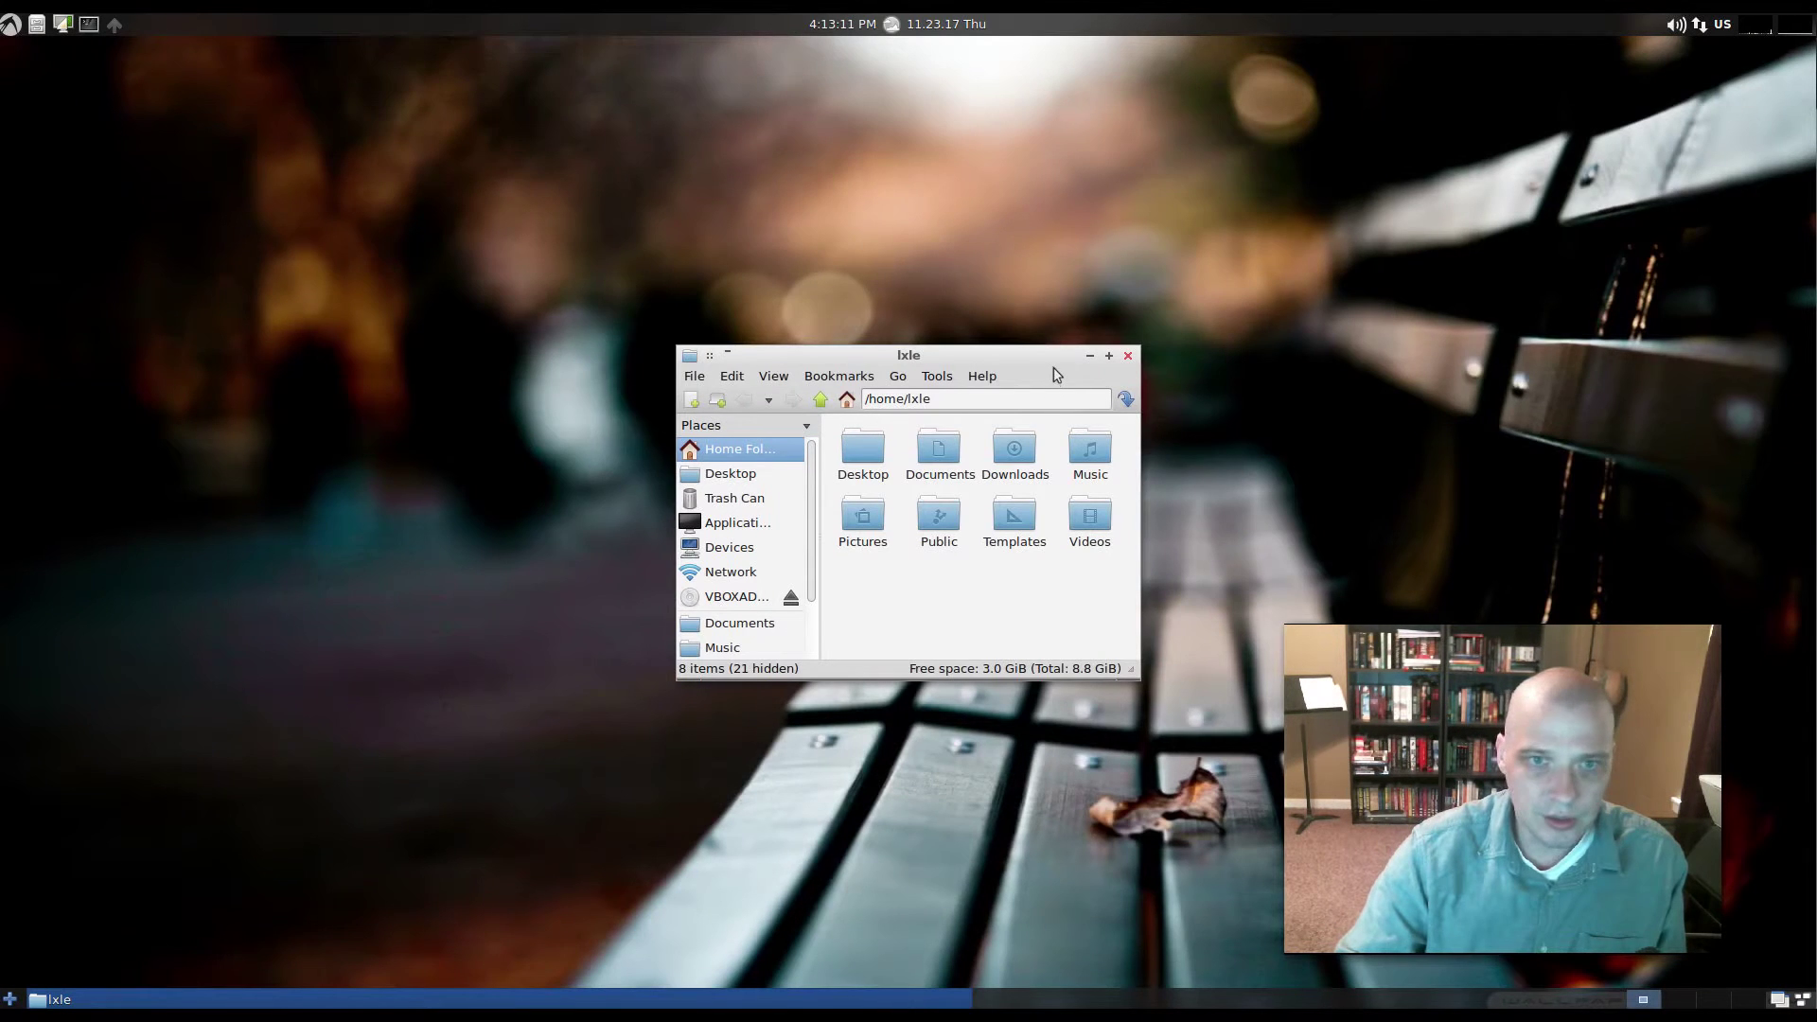
drag(957, 360, 642, 322)
- Check PCManFM's version 1.2.4 under Help > About, close it, and reopen the Accessories menu
click(649, 339)
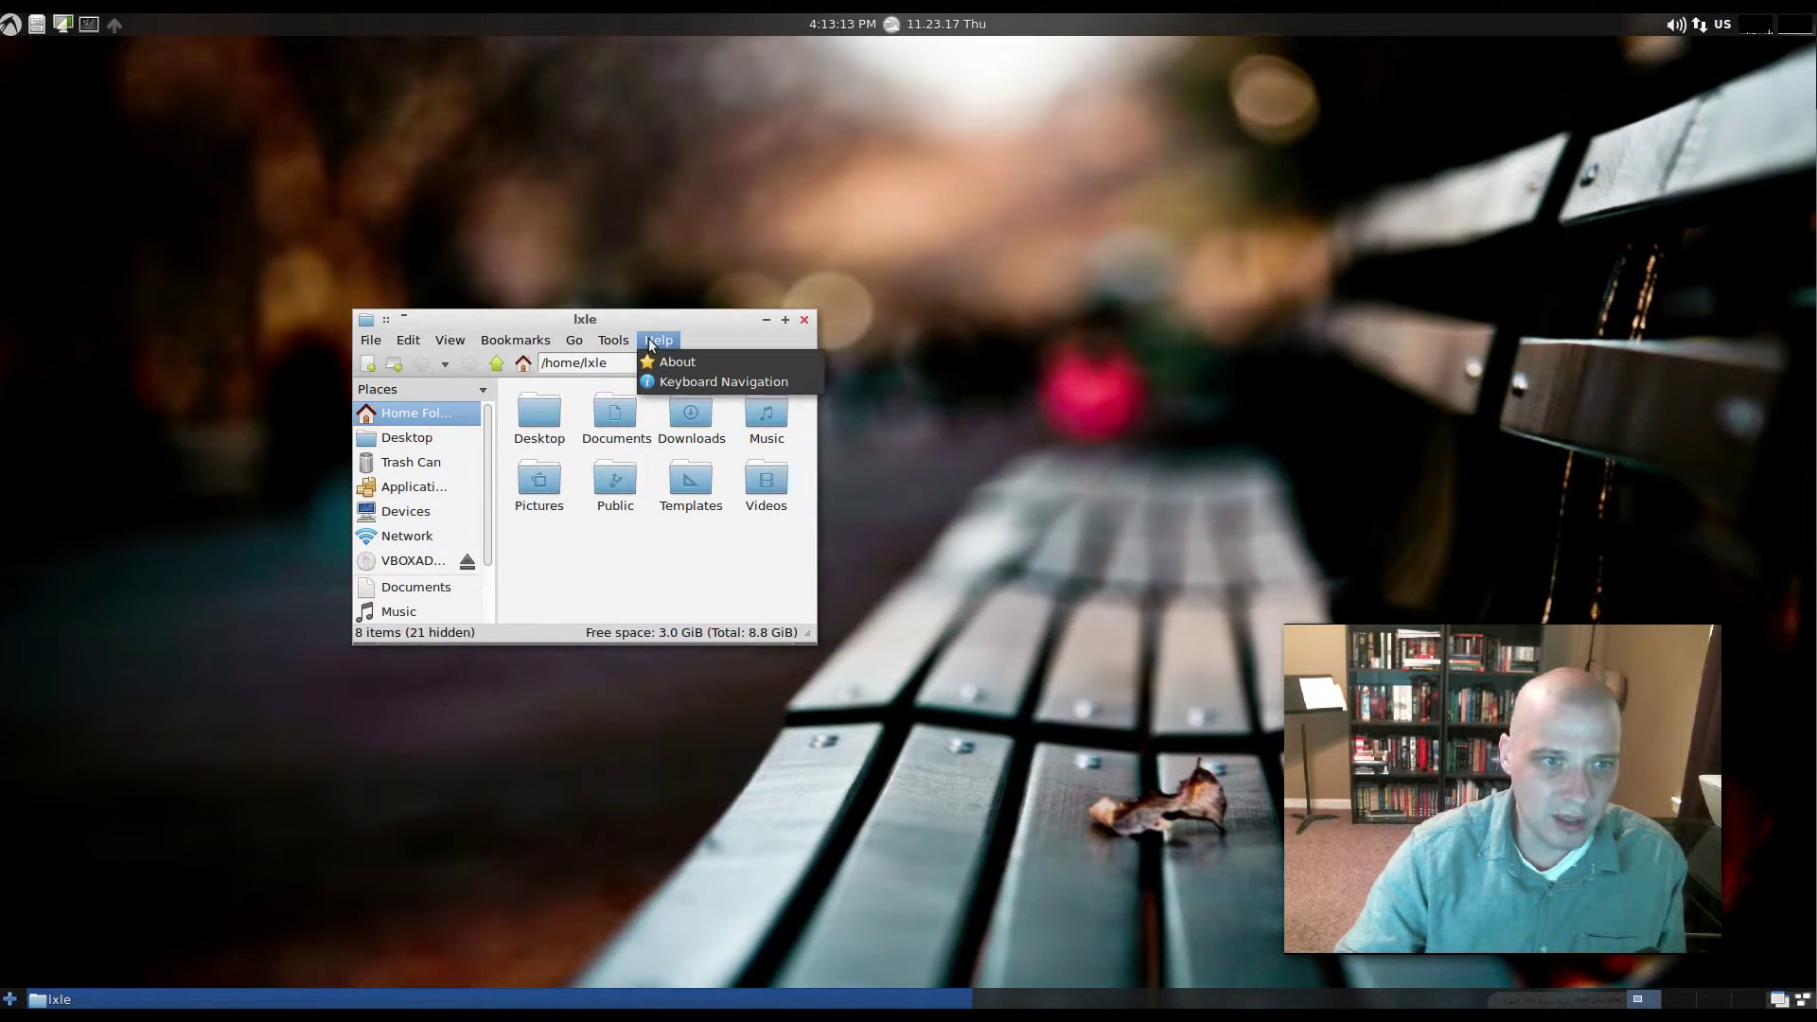
click(668, 362)
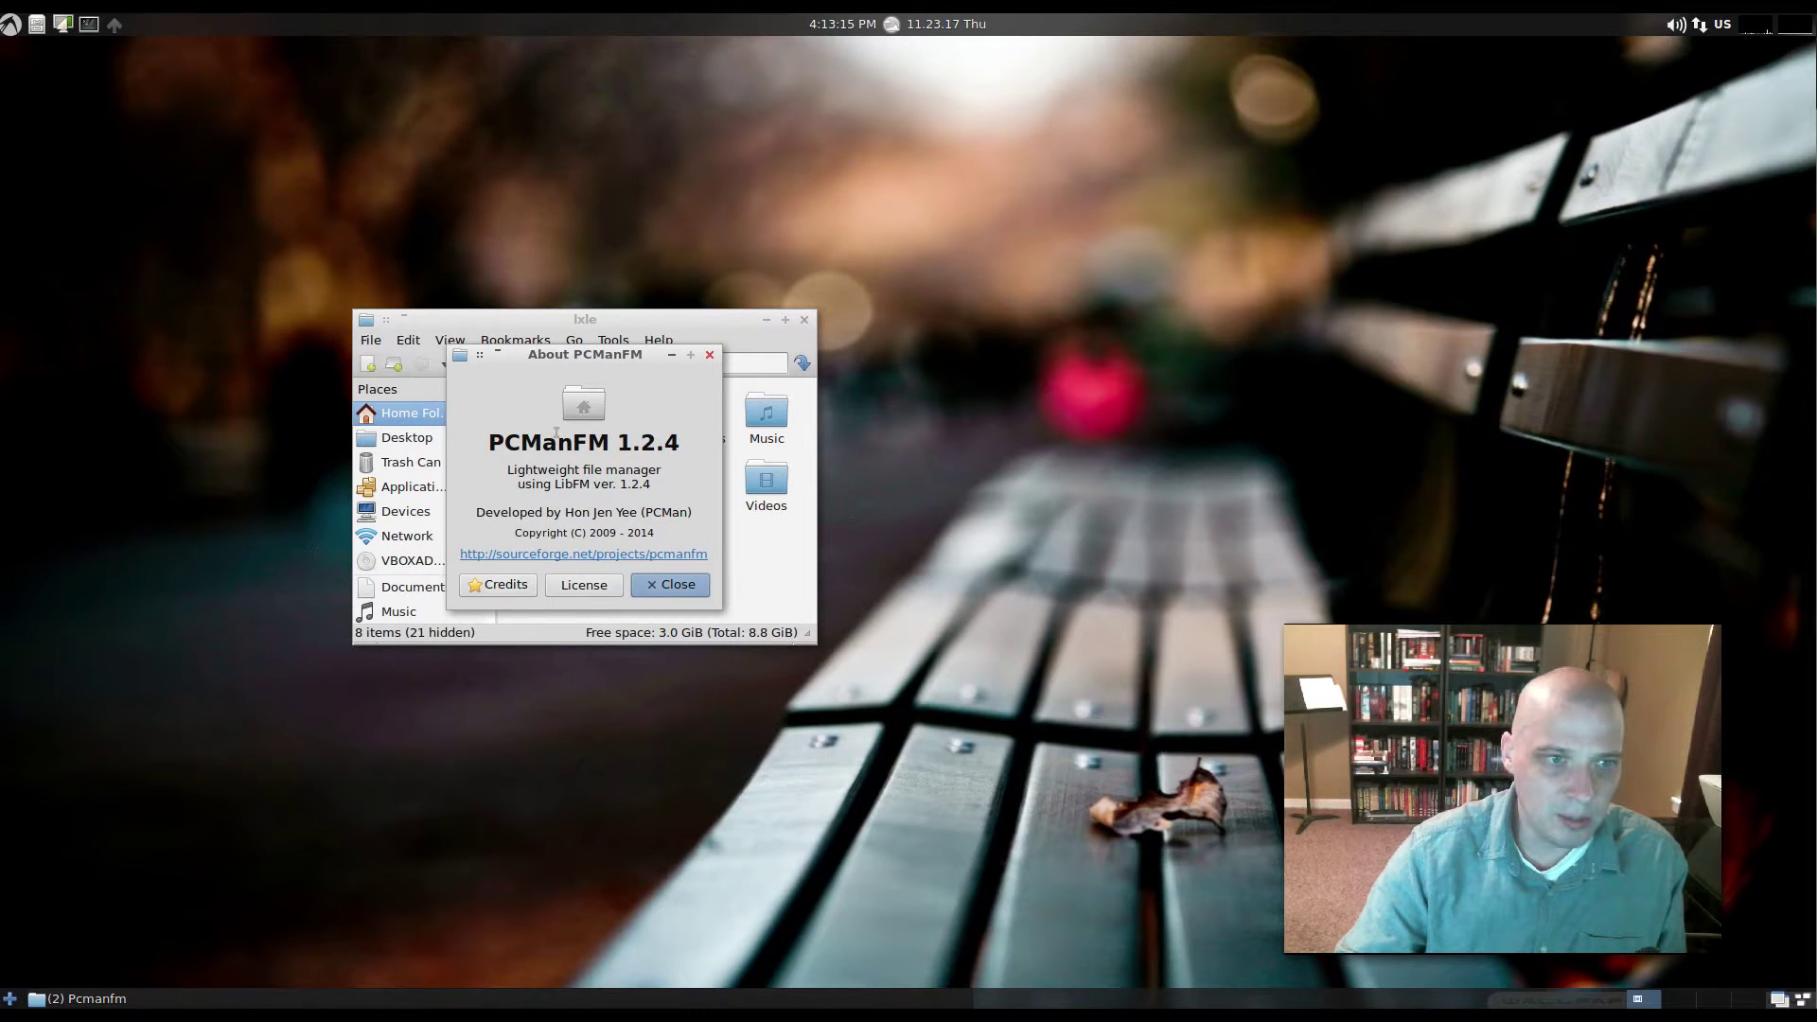
click(710, 354)
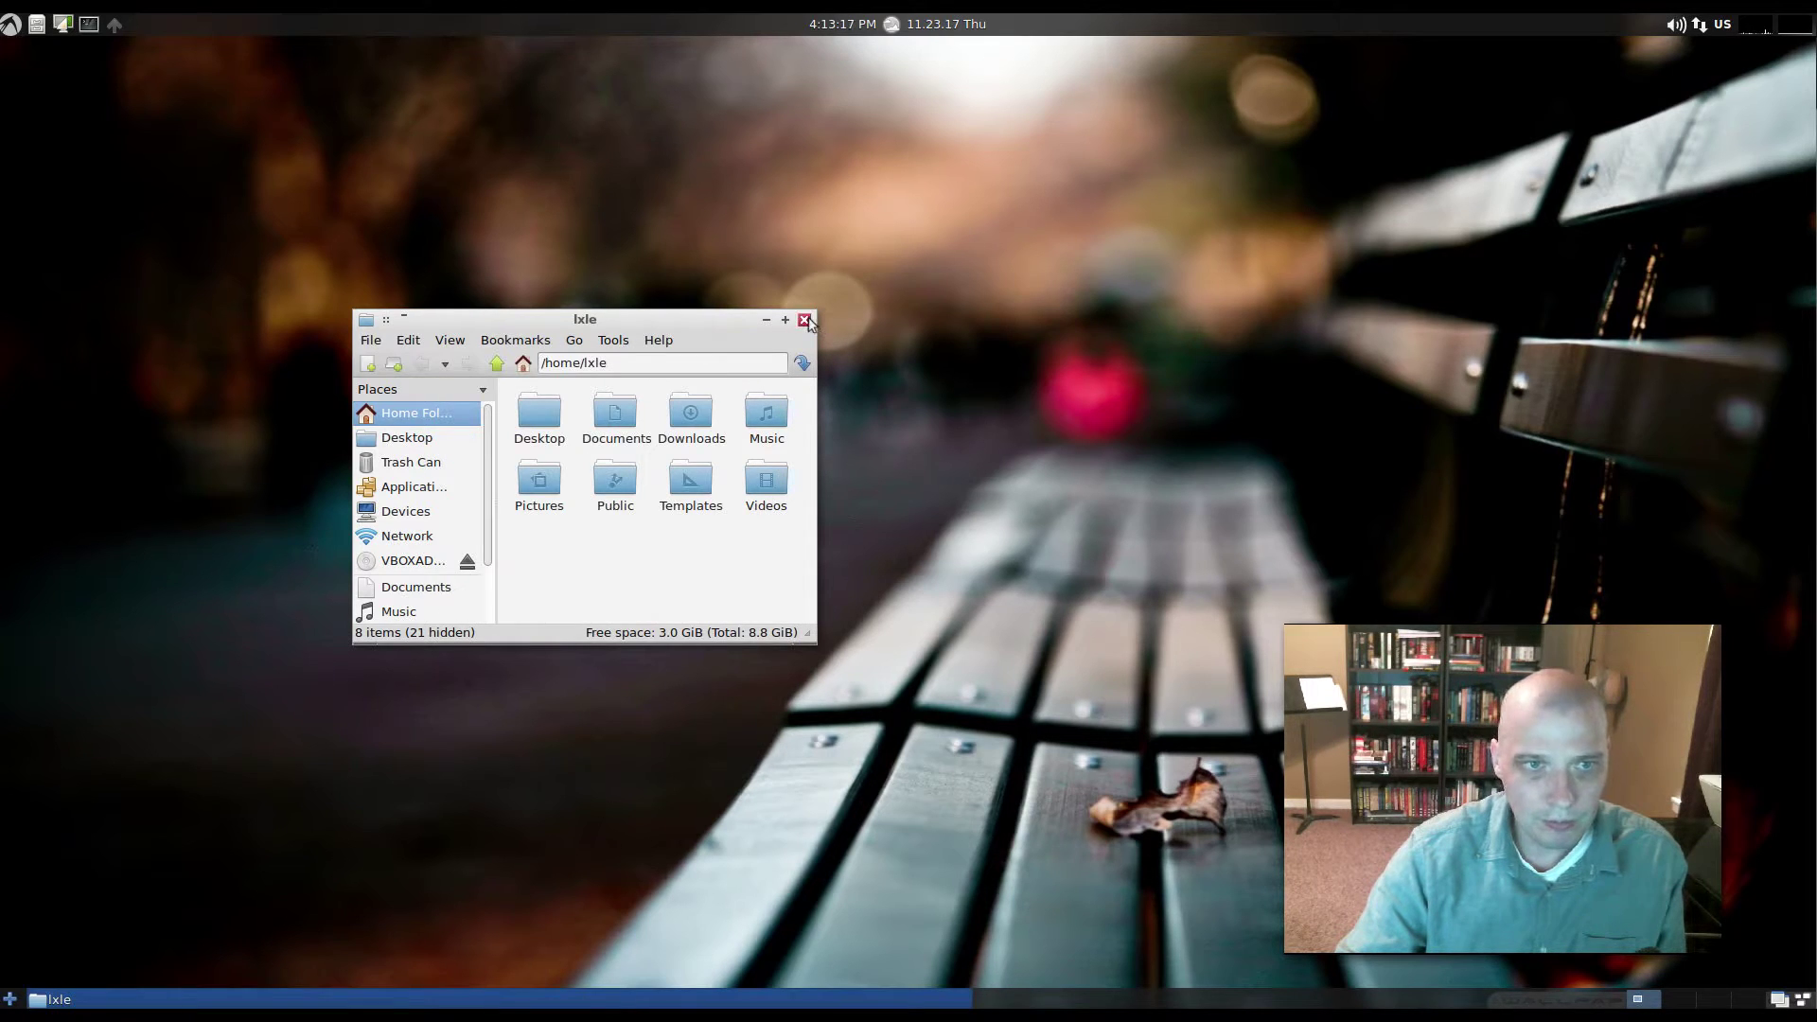
click(805, 321)
click(10, 24)
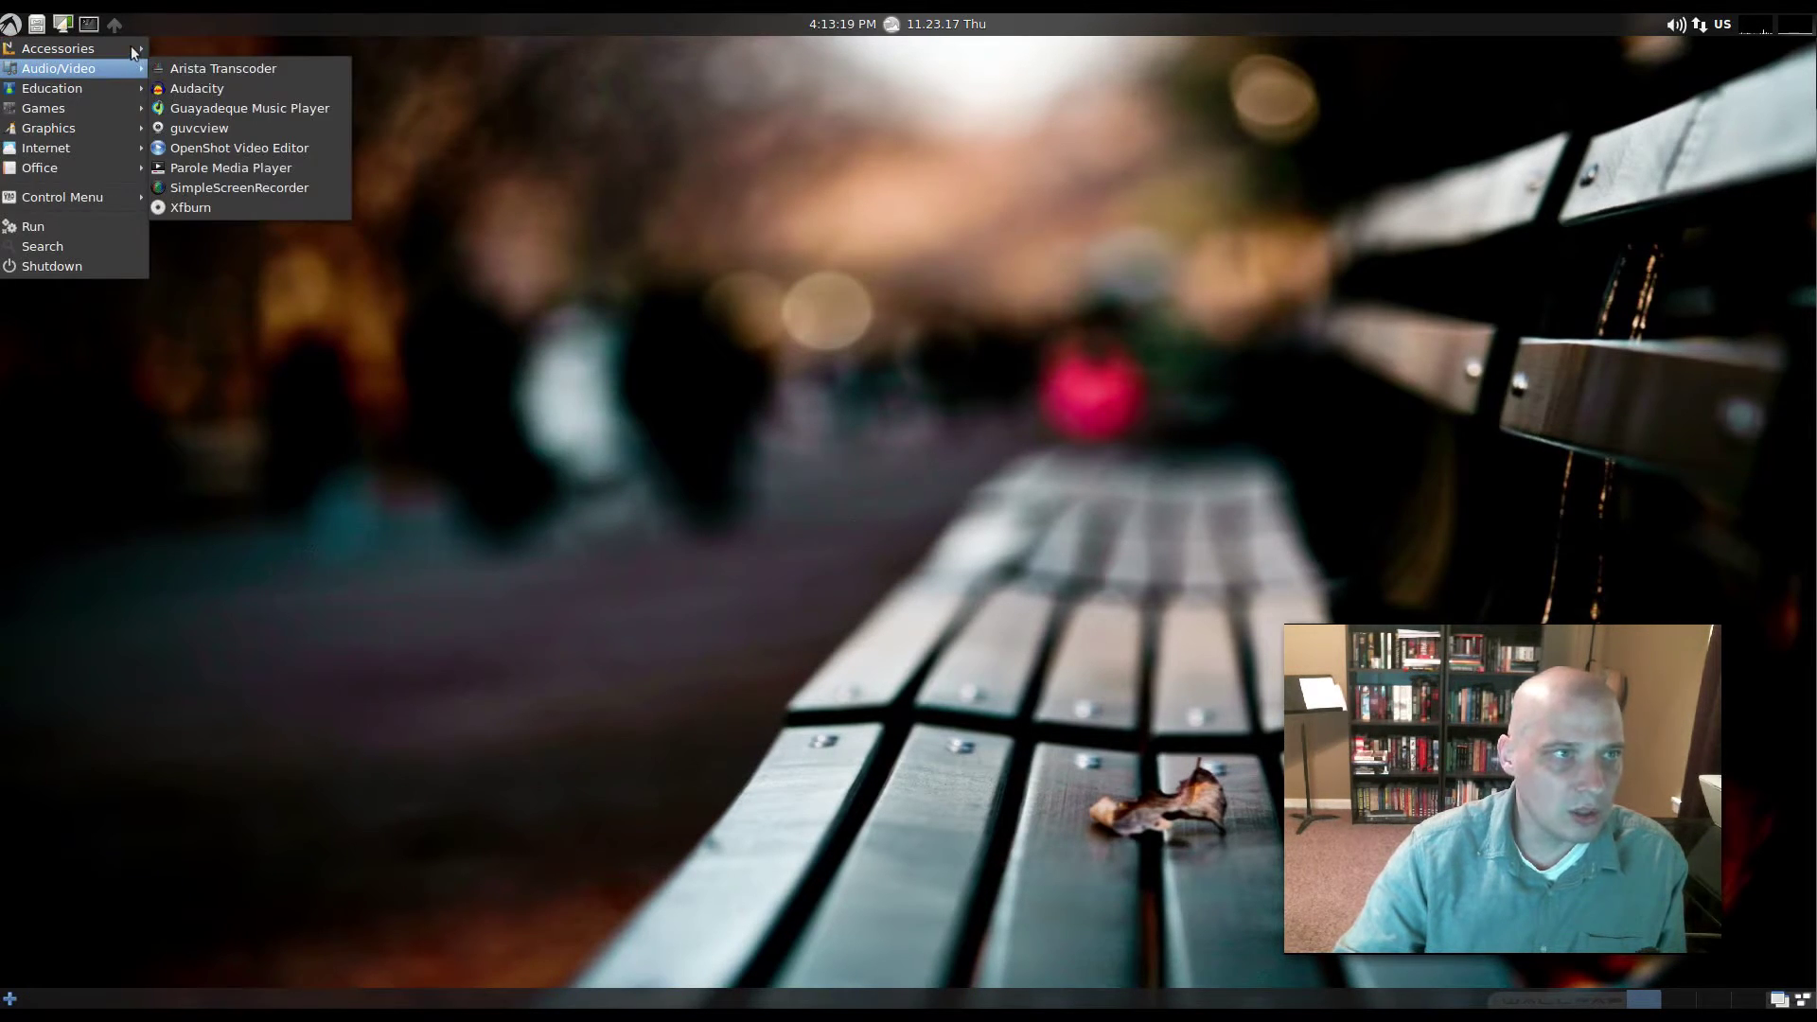
mouse_move(120, 49)
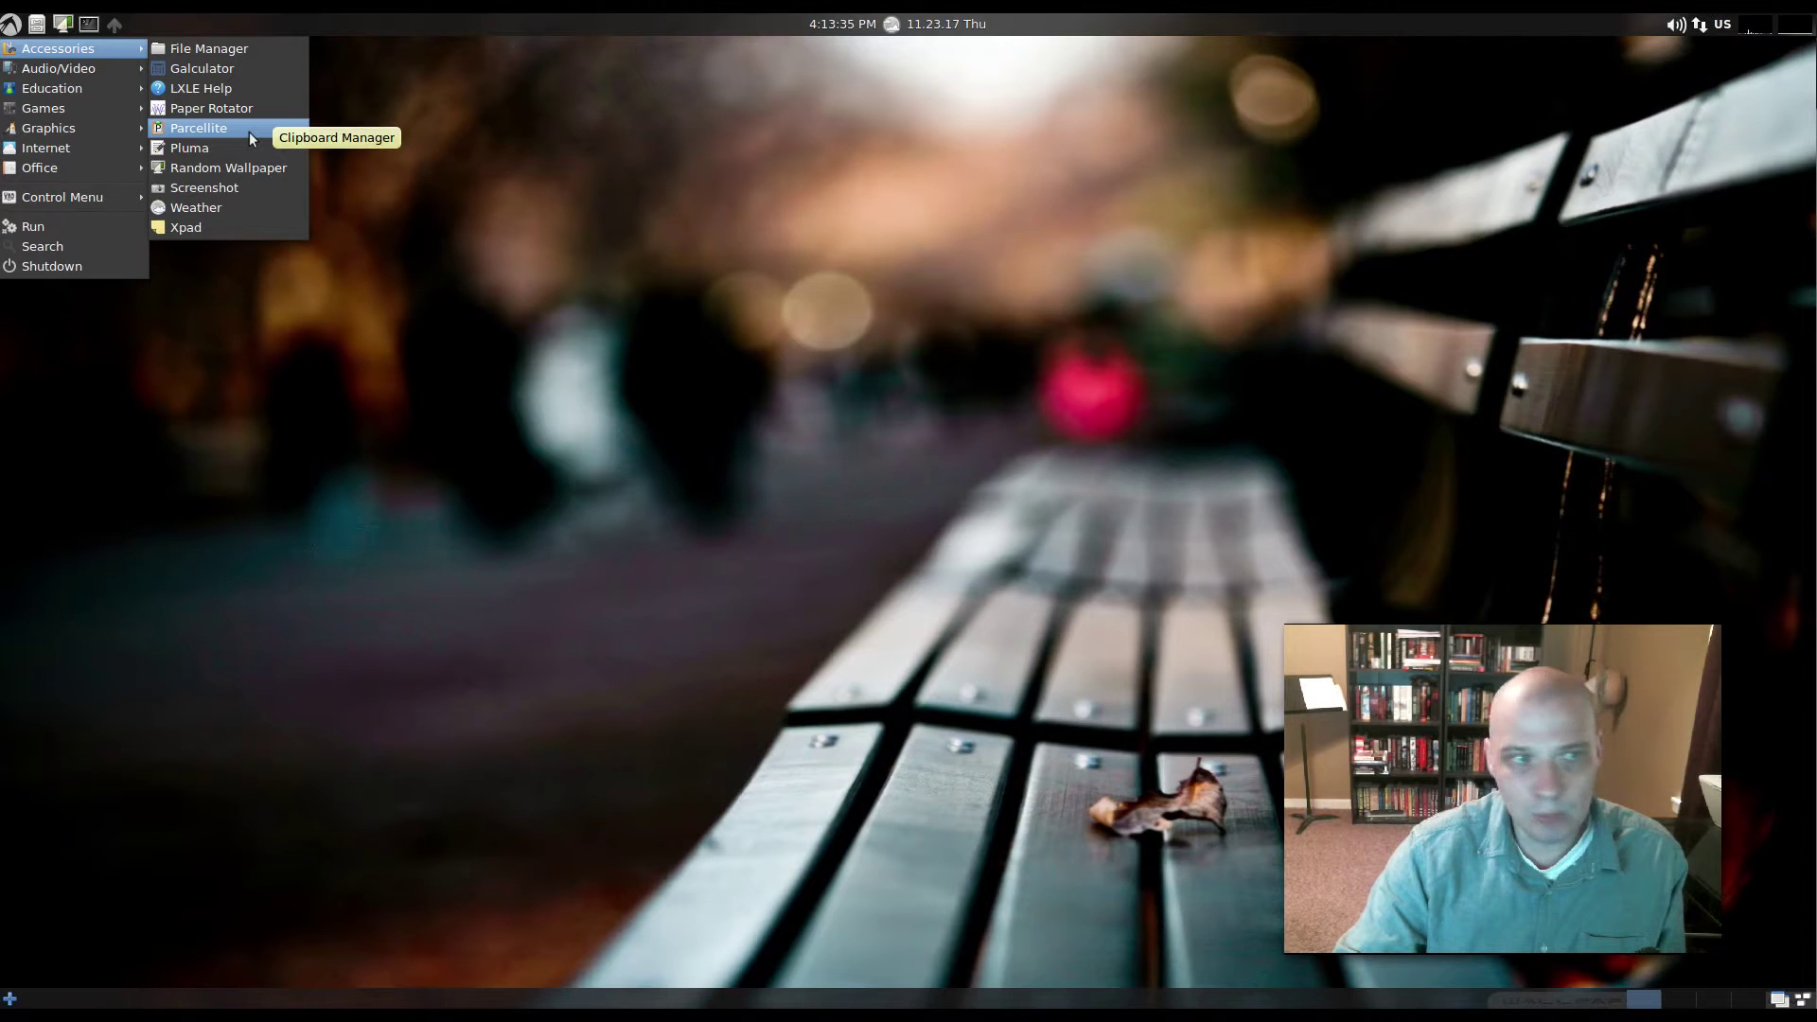
- Launch Pluma, confirm version 1.16.2 in Help > About, close it, and reopen the application menu
click(229, 151)
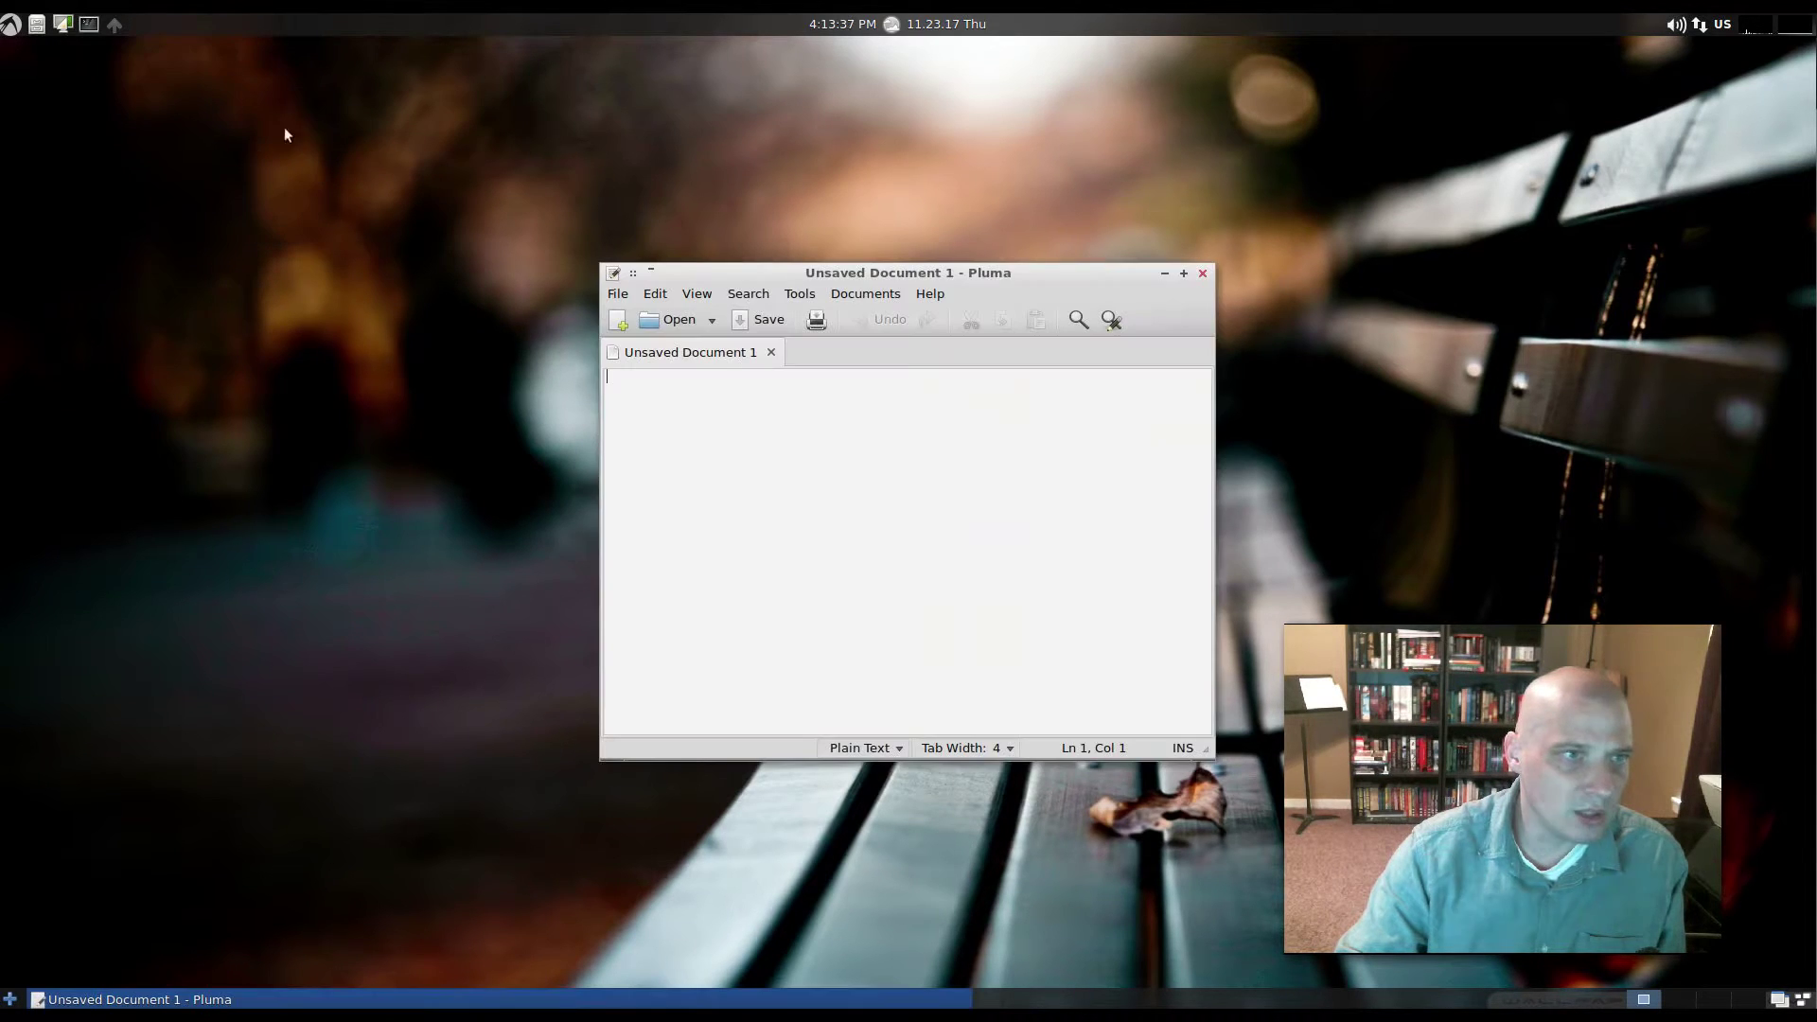
drag(1036, 281, 762, 304)
click(657, 319)
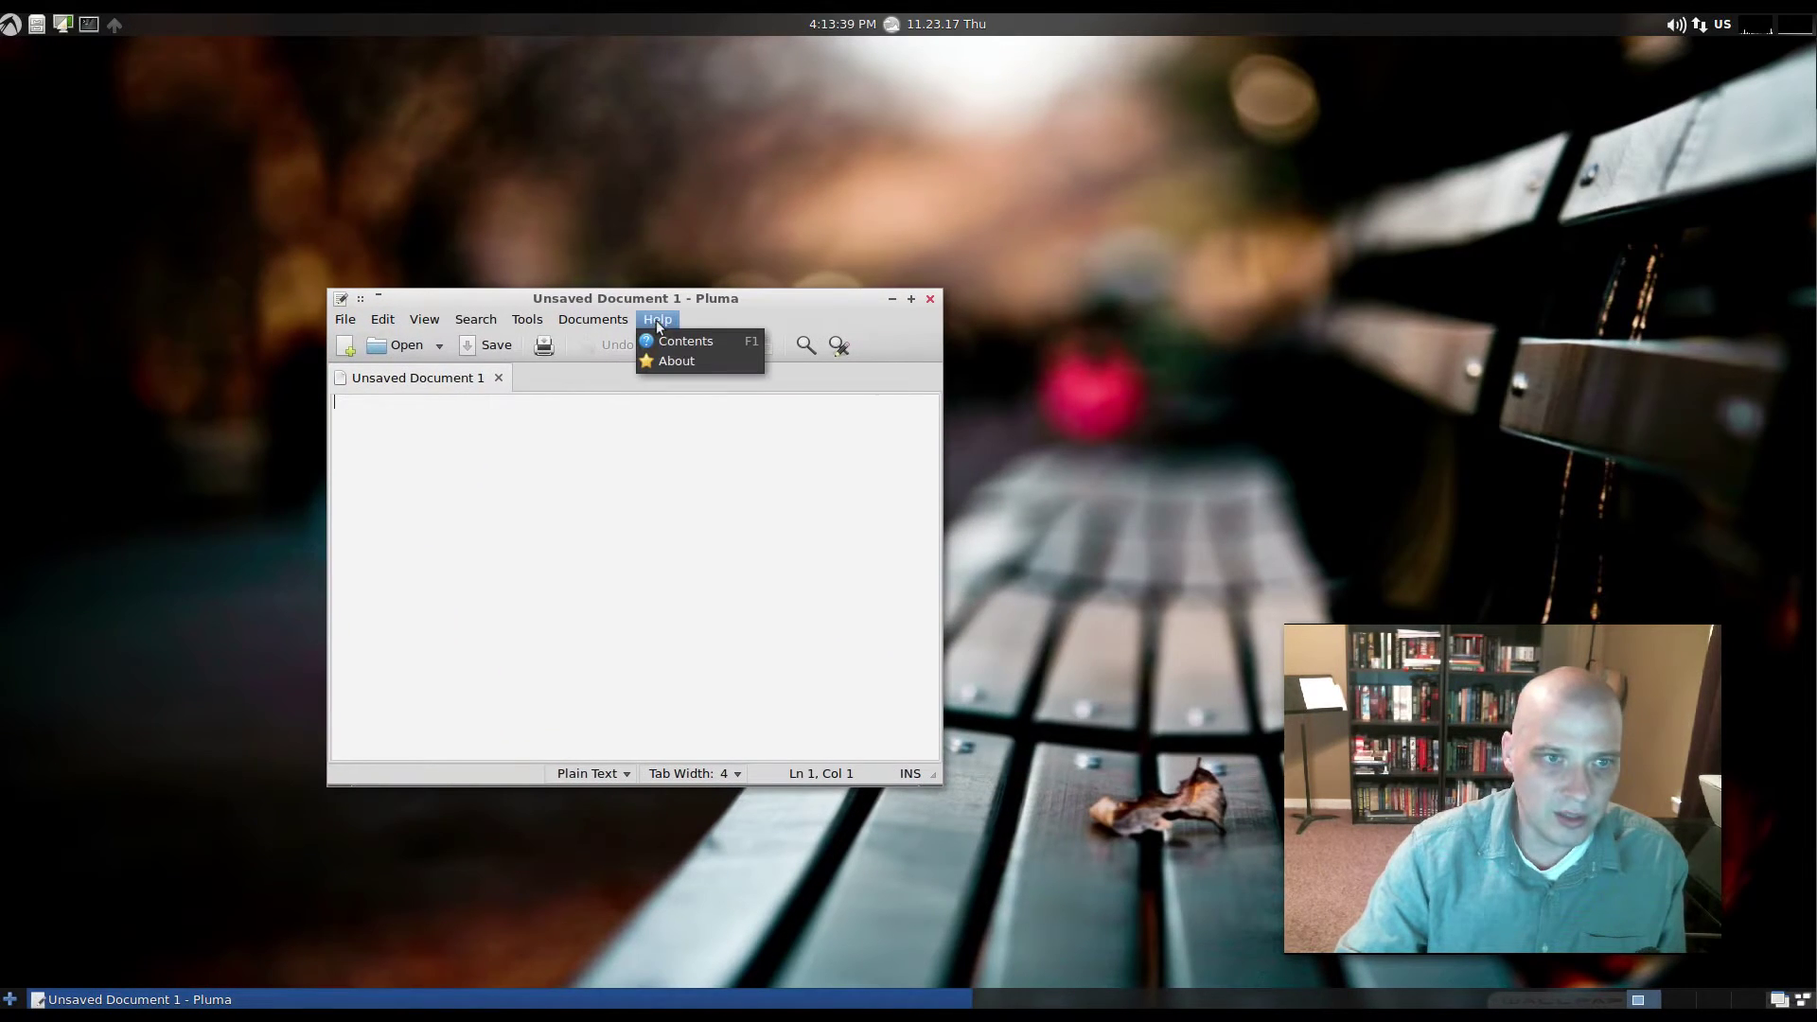
click(668, 362)
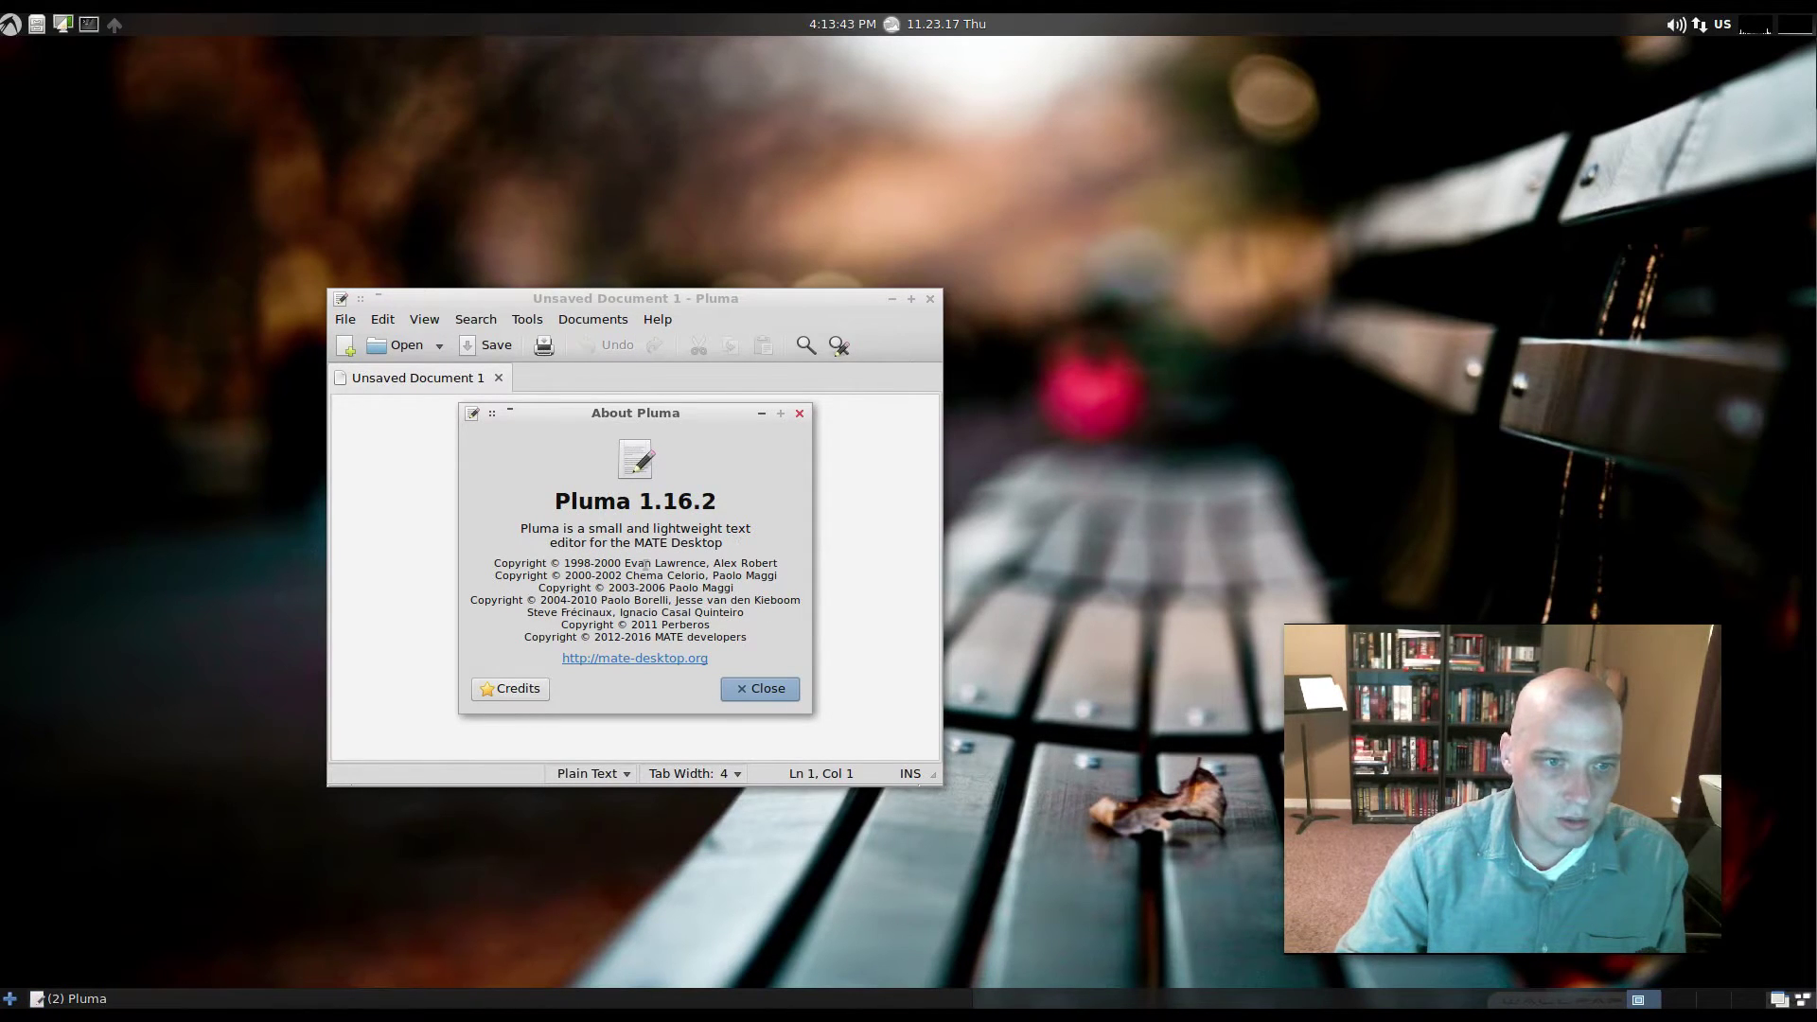
click(800, 413)
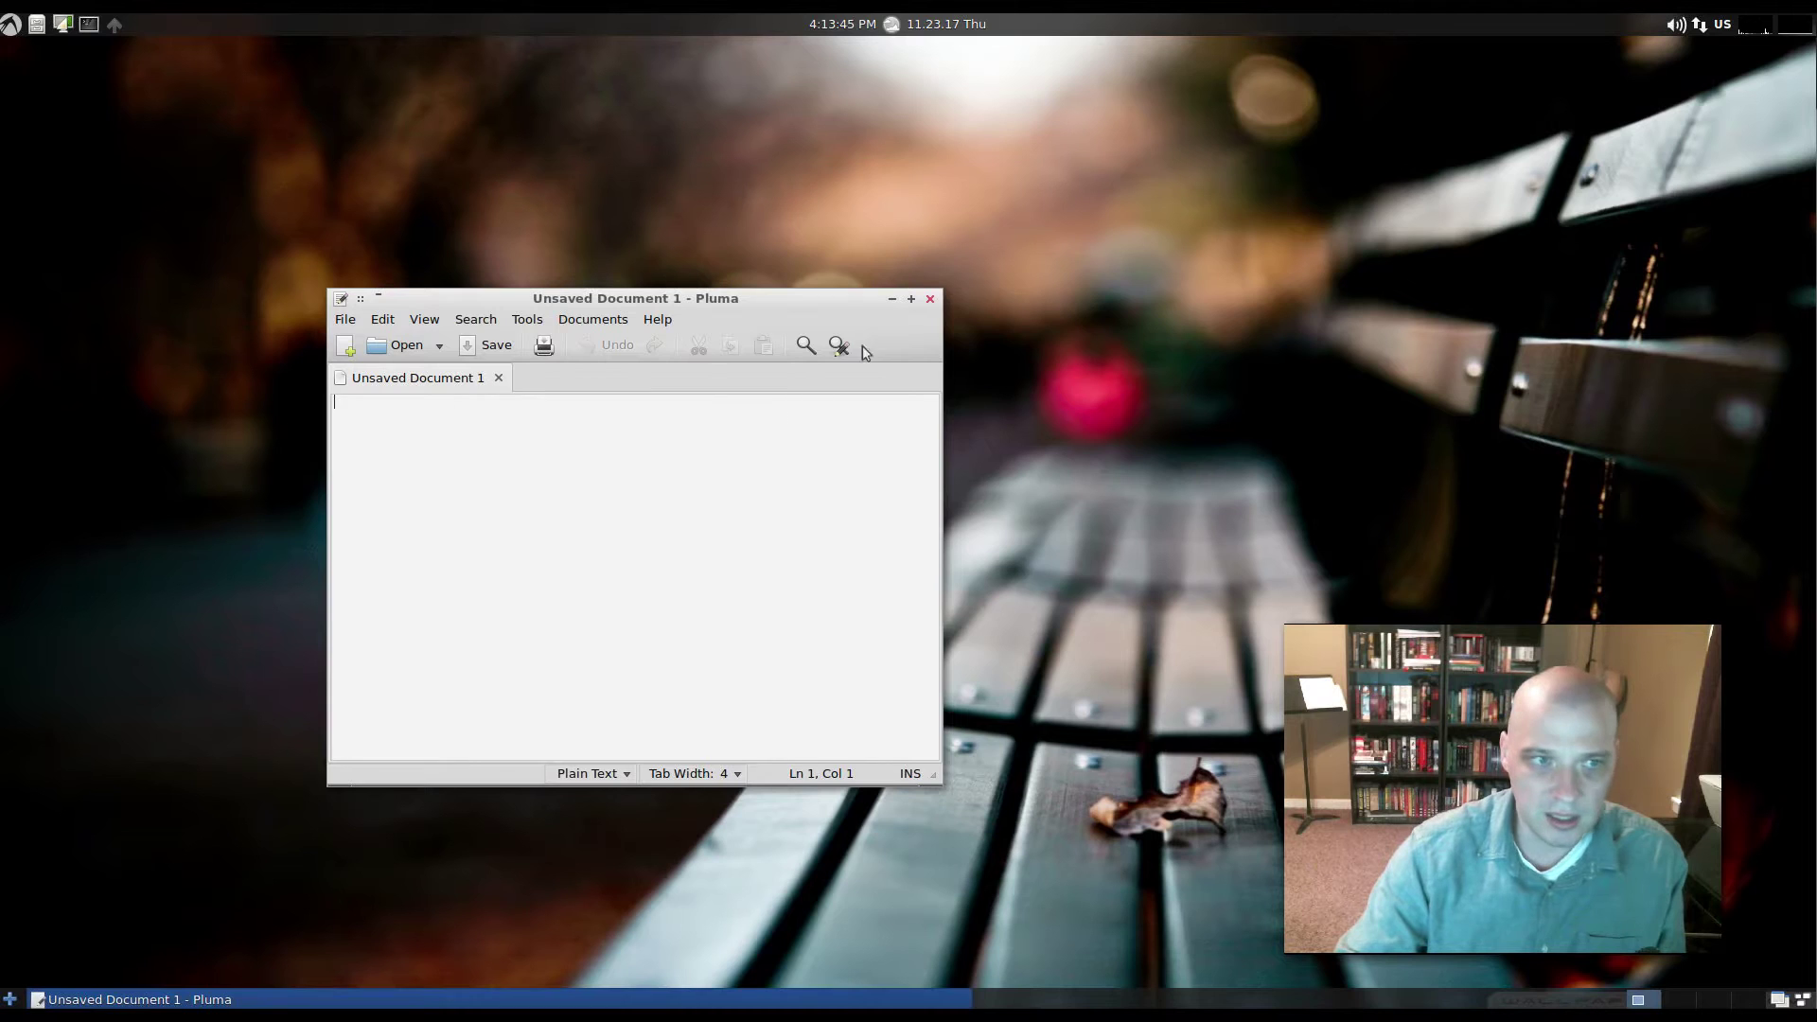
click(931, 298)
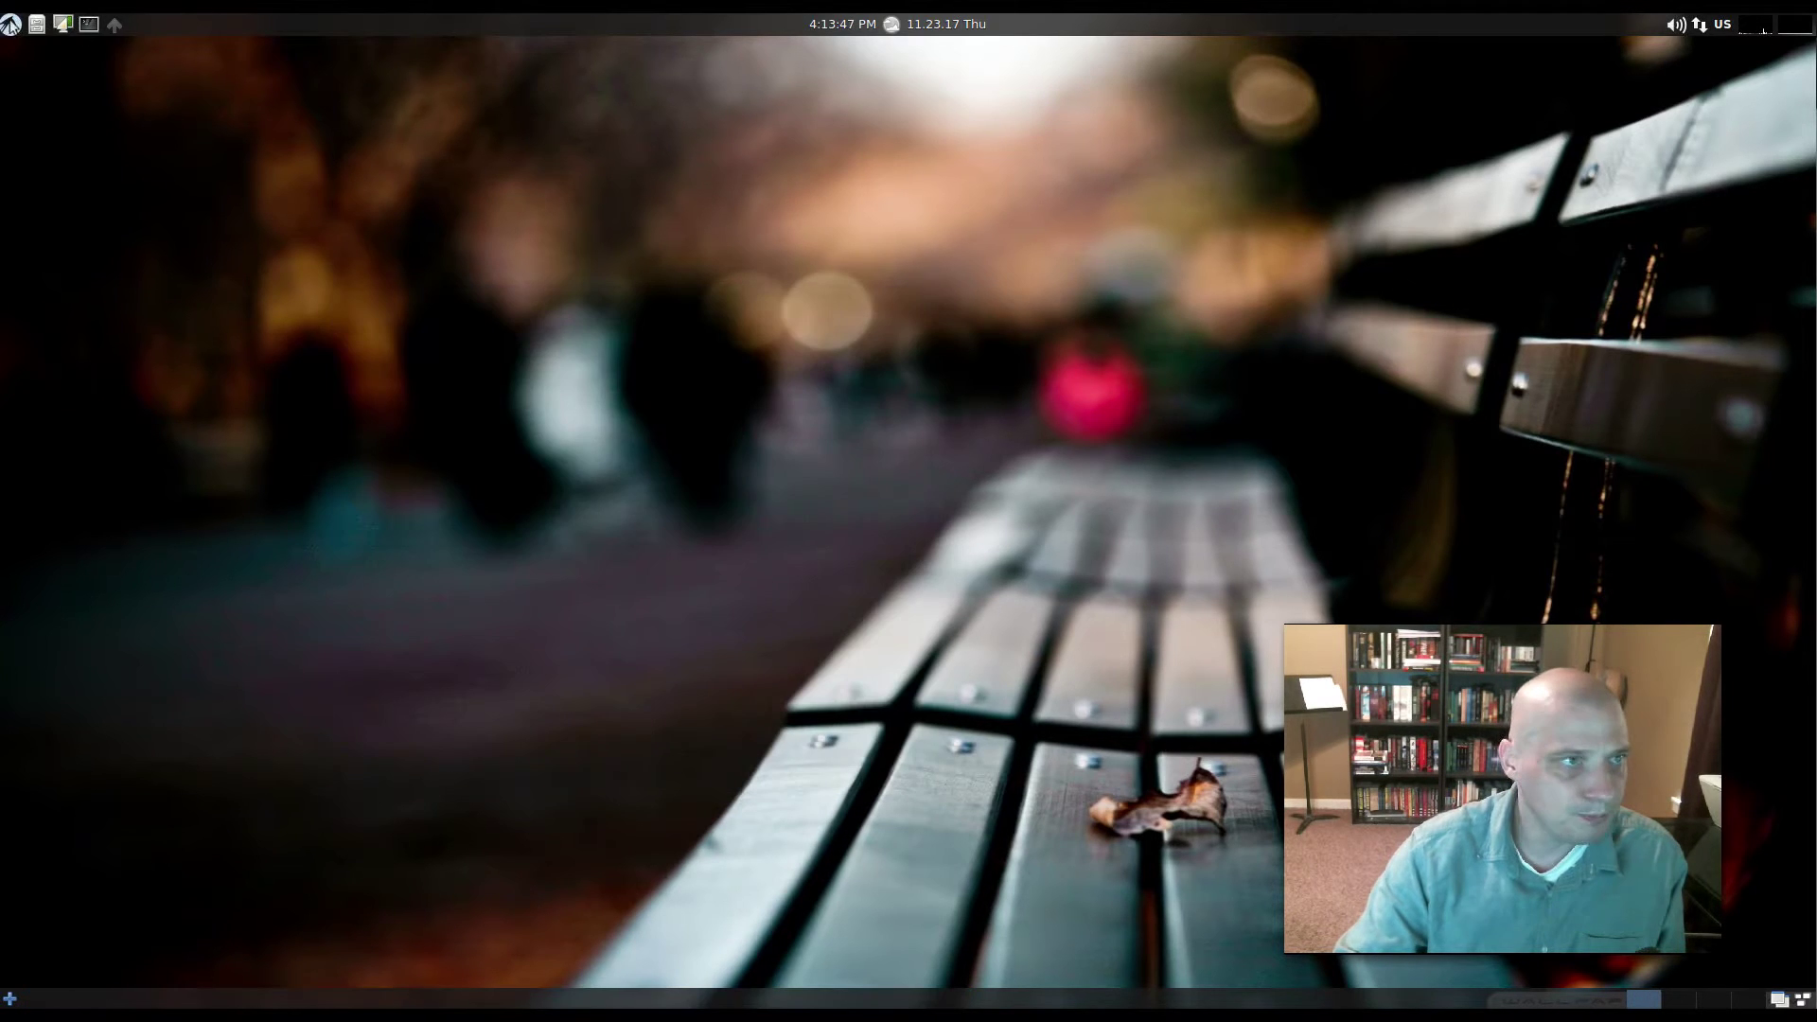
click(11, 23)
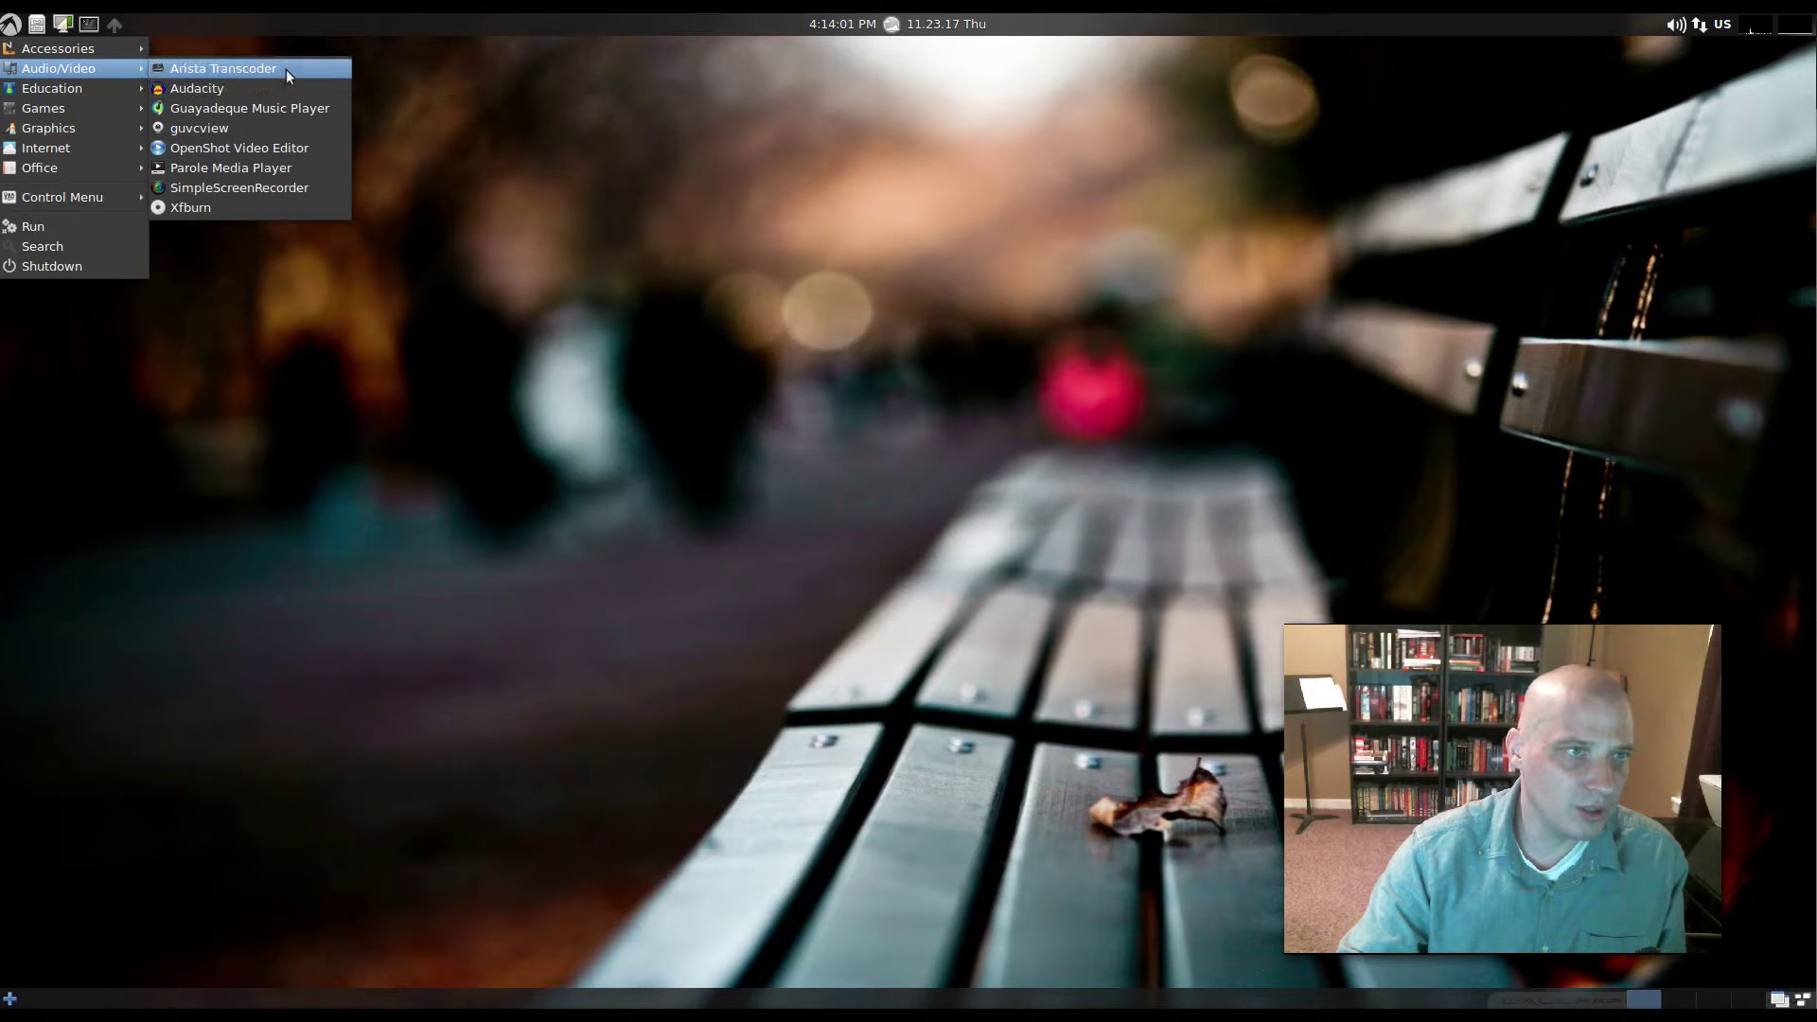
- Launch Audacity, dismiss its welcome screen, and close it
click(288, 93)
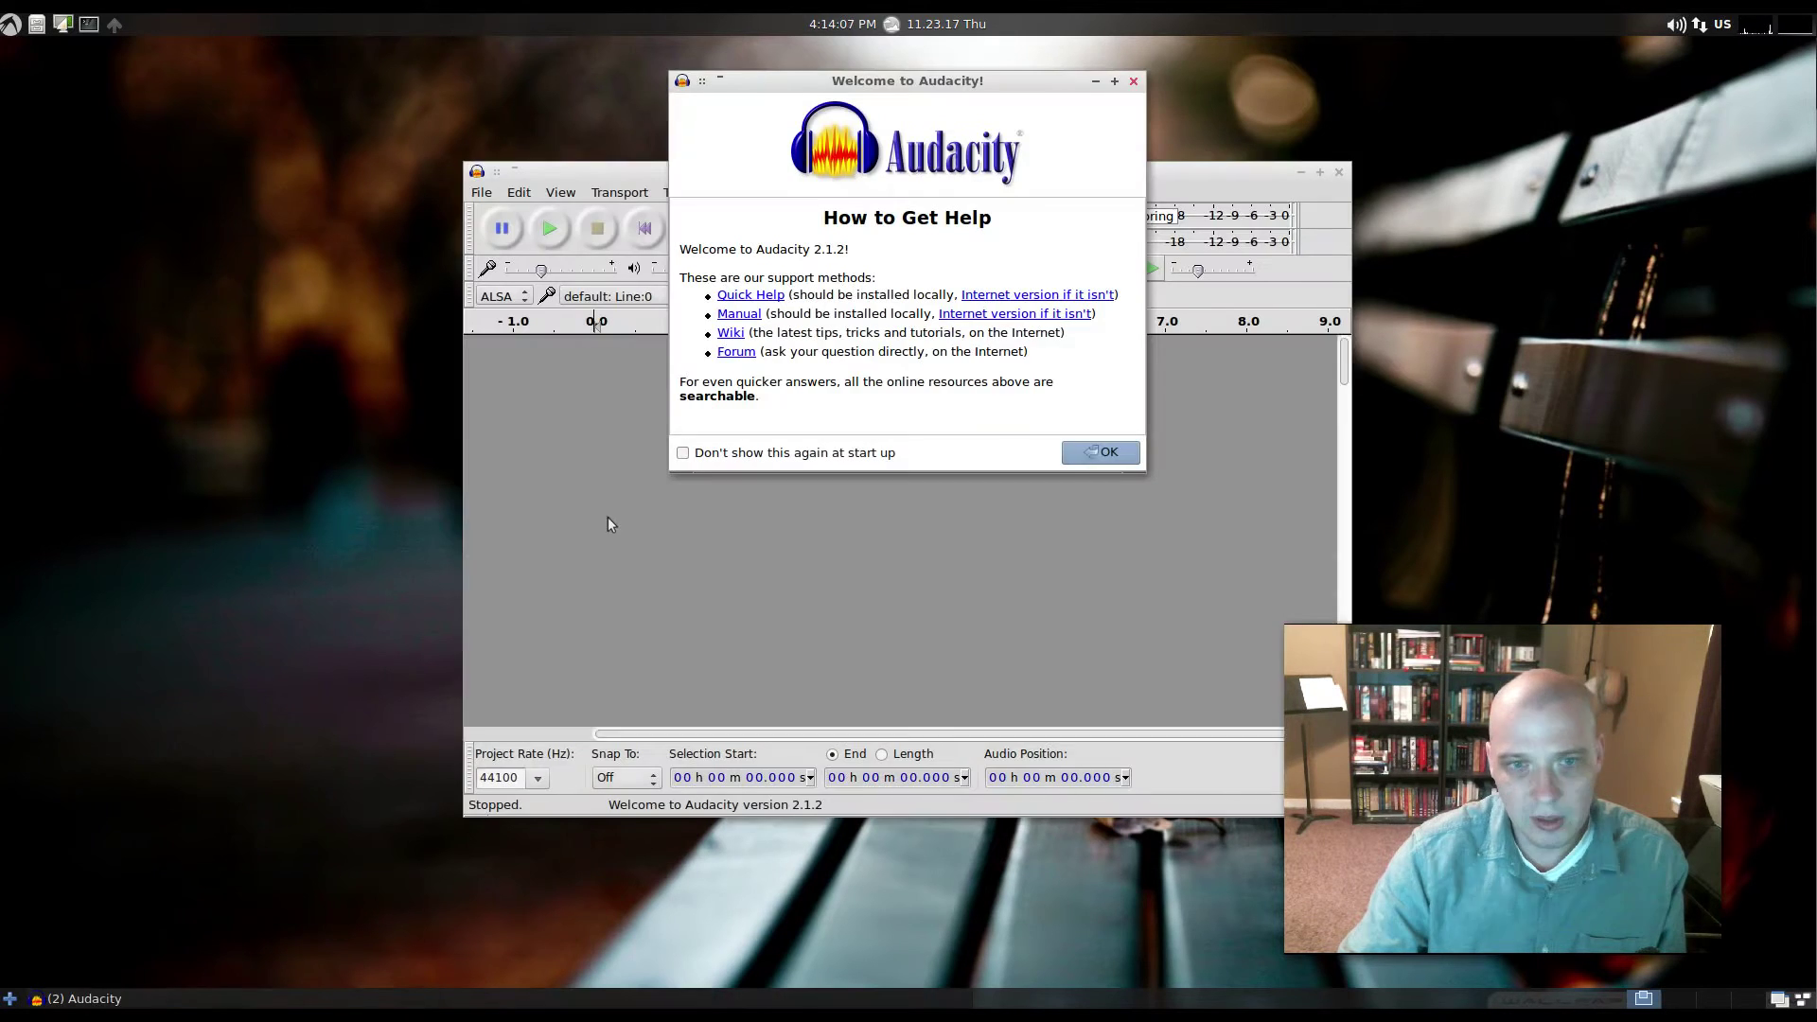
click(1133, 81)
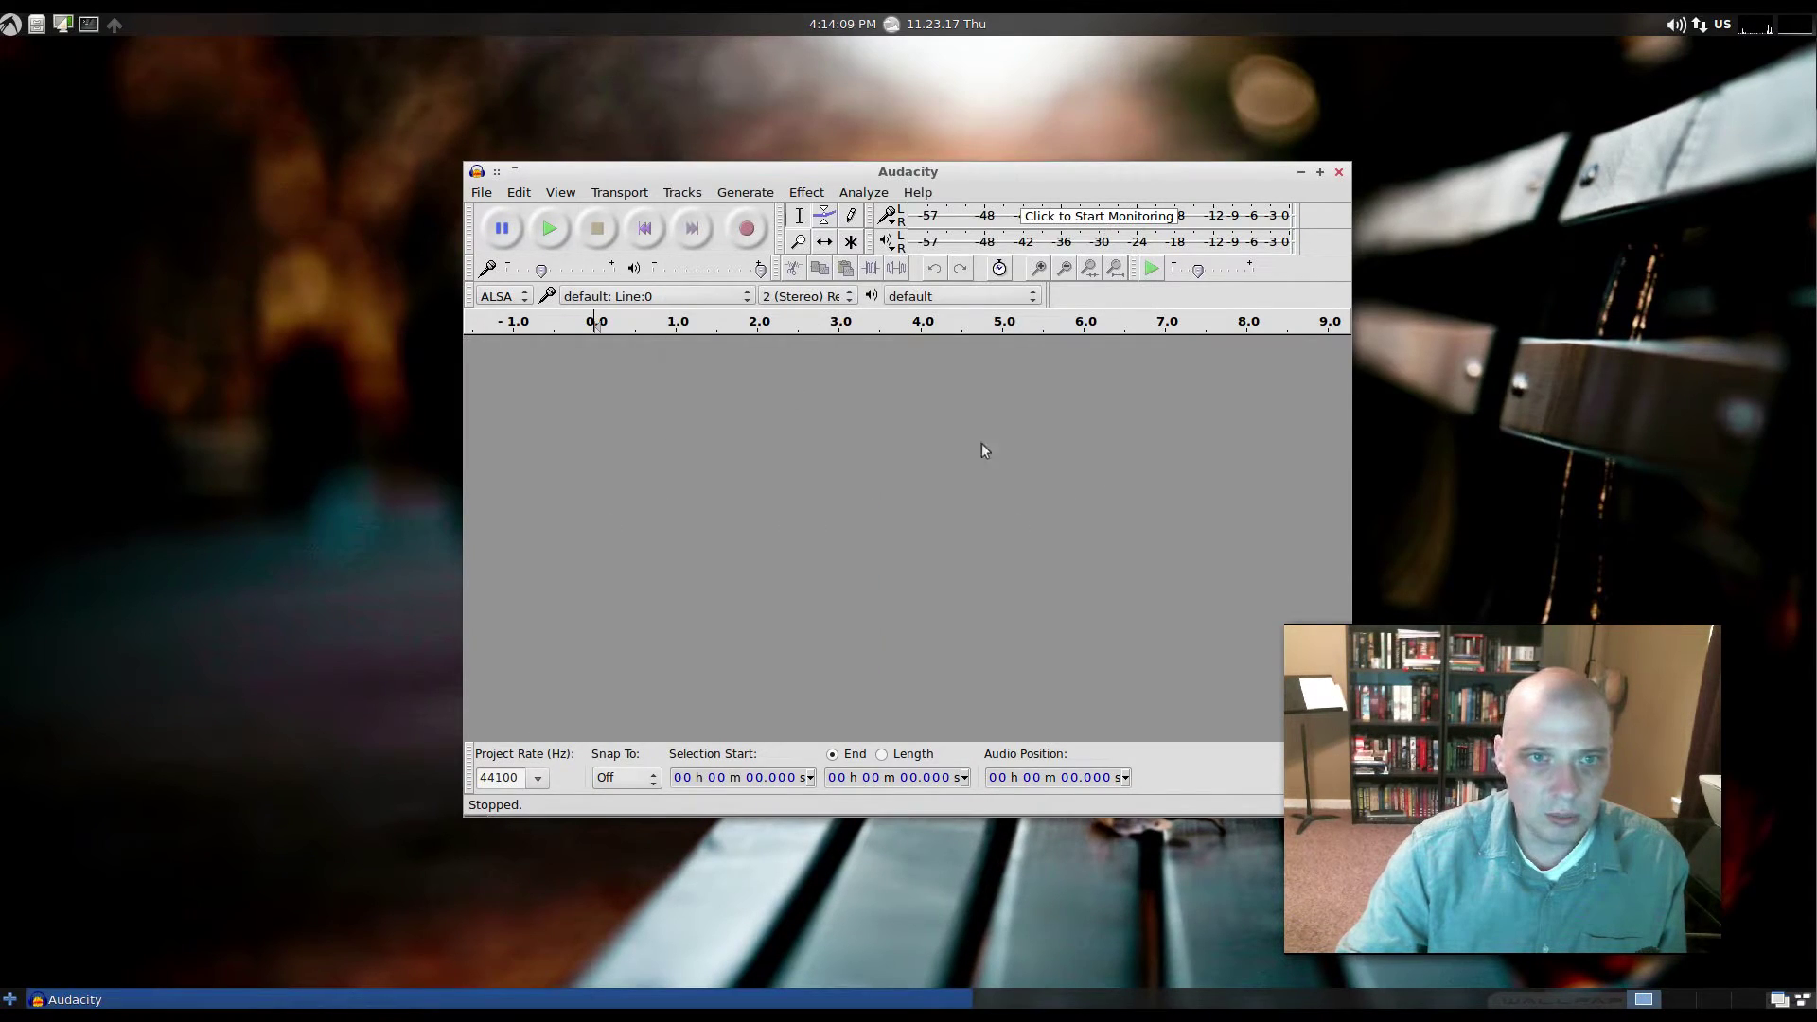
click(1339, 172)
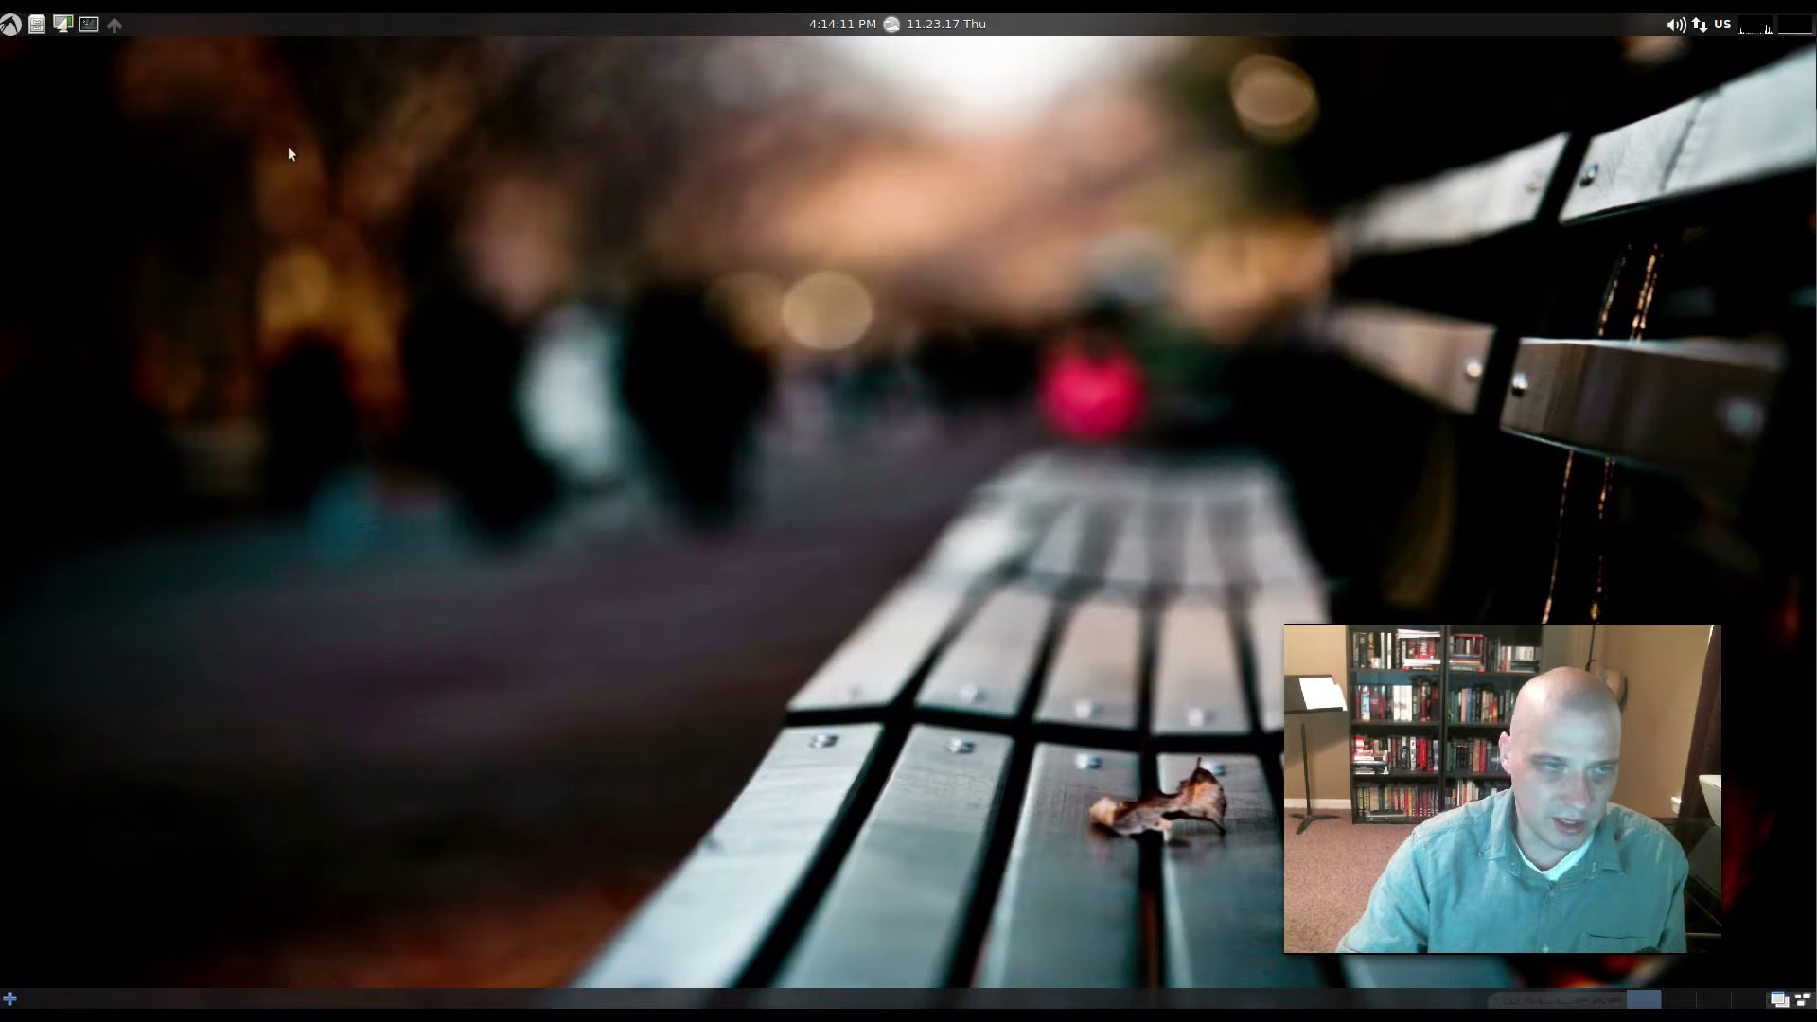
- Open Guayadeque Music Player from Audio/Video, view its empty library, then close it
click(13, 24)
mouse_move(84, 70)
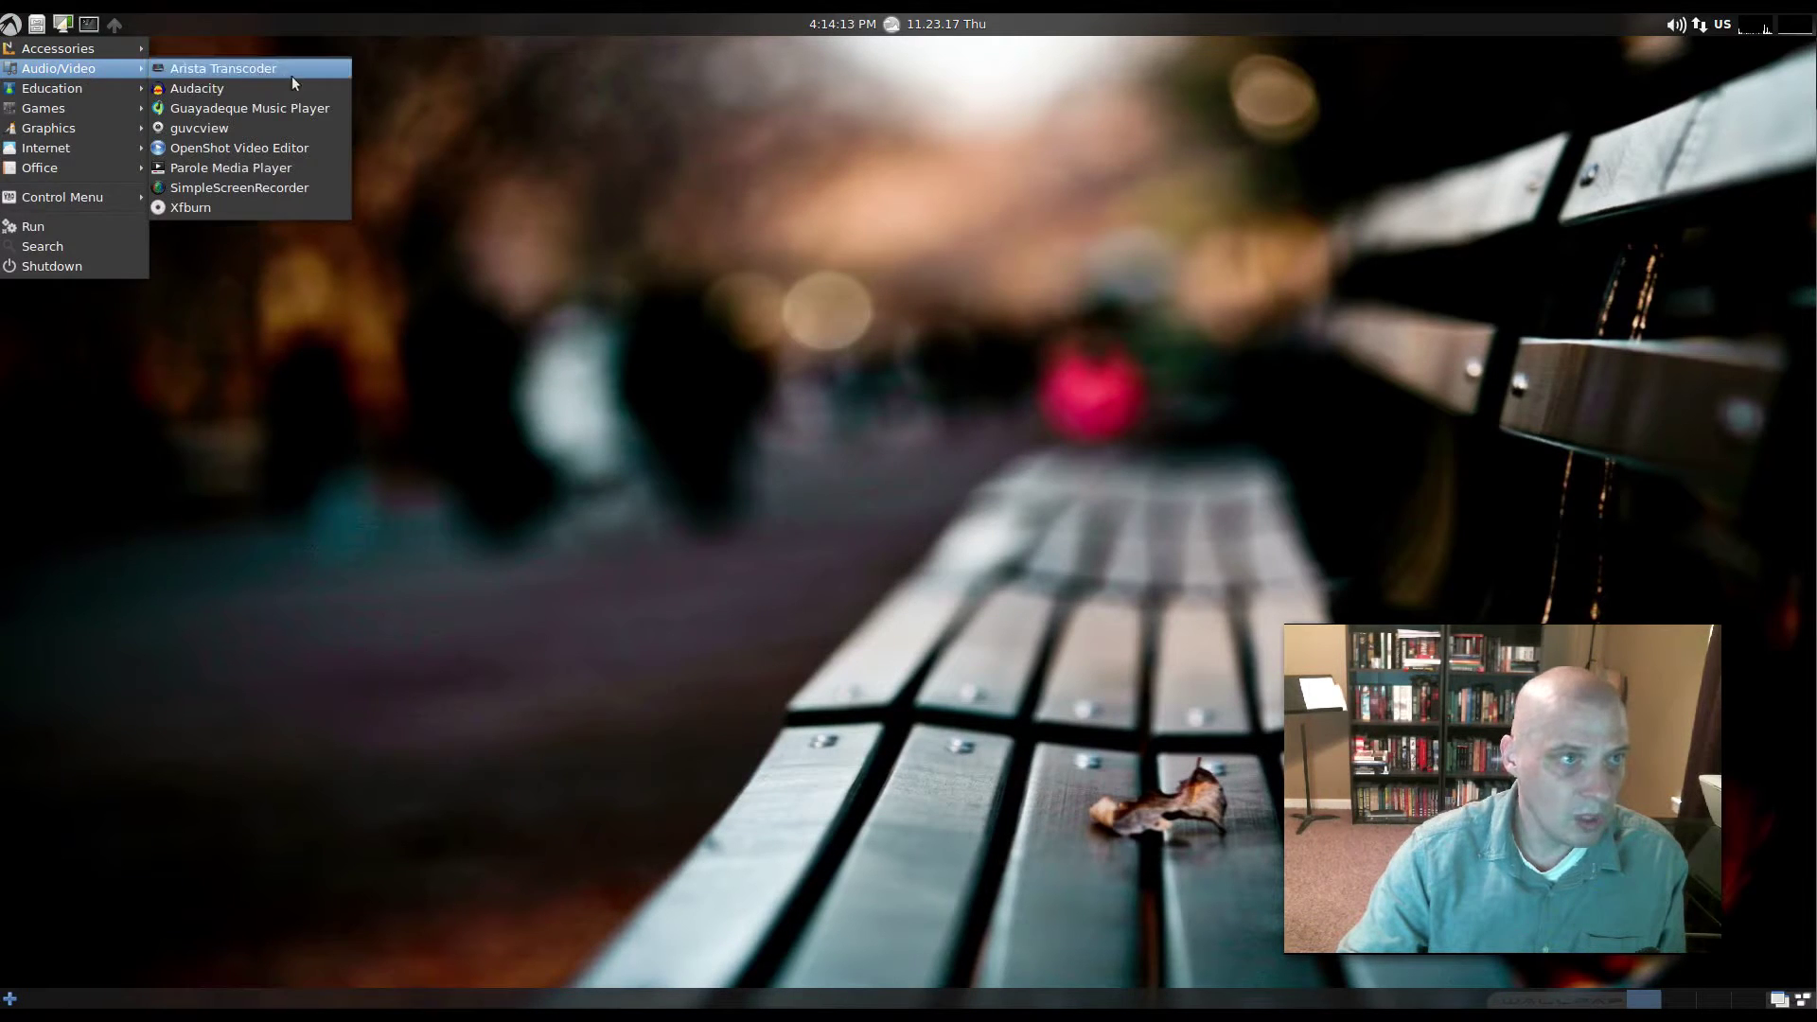
click(305, 112)
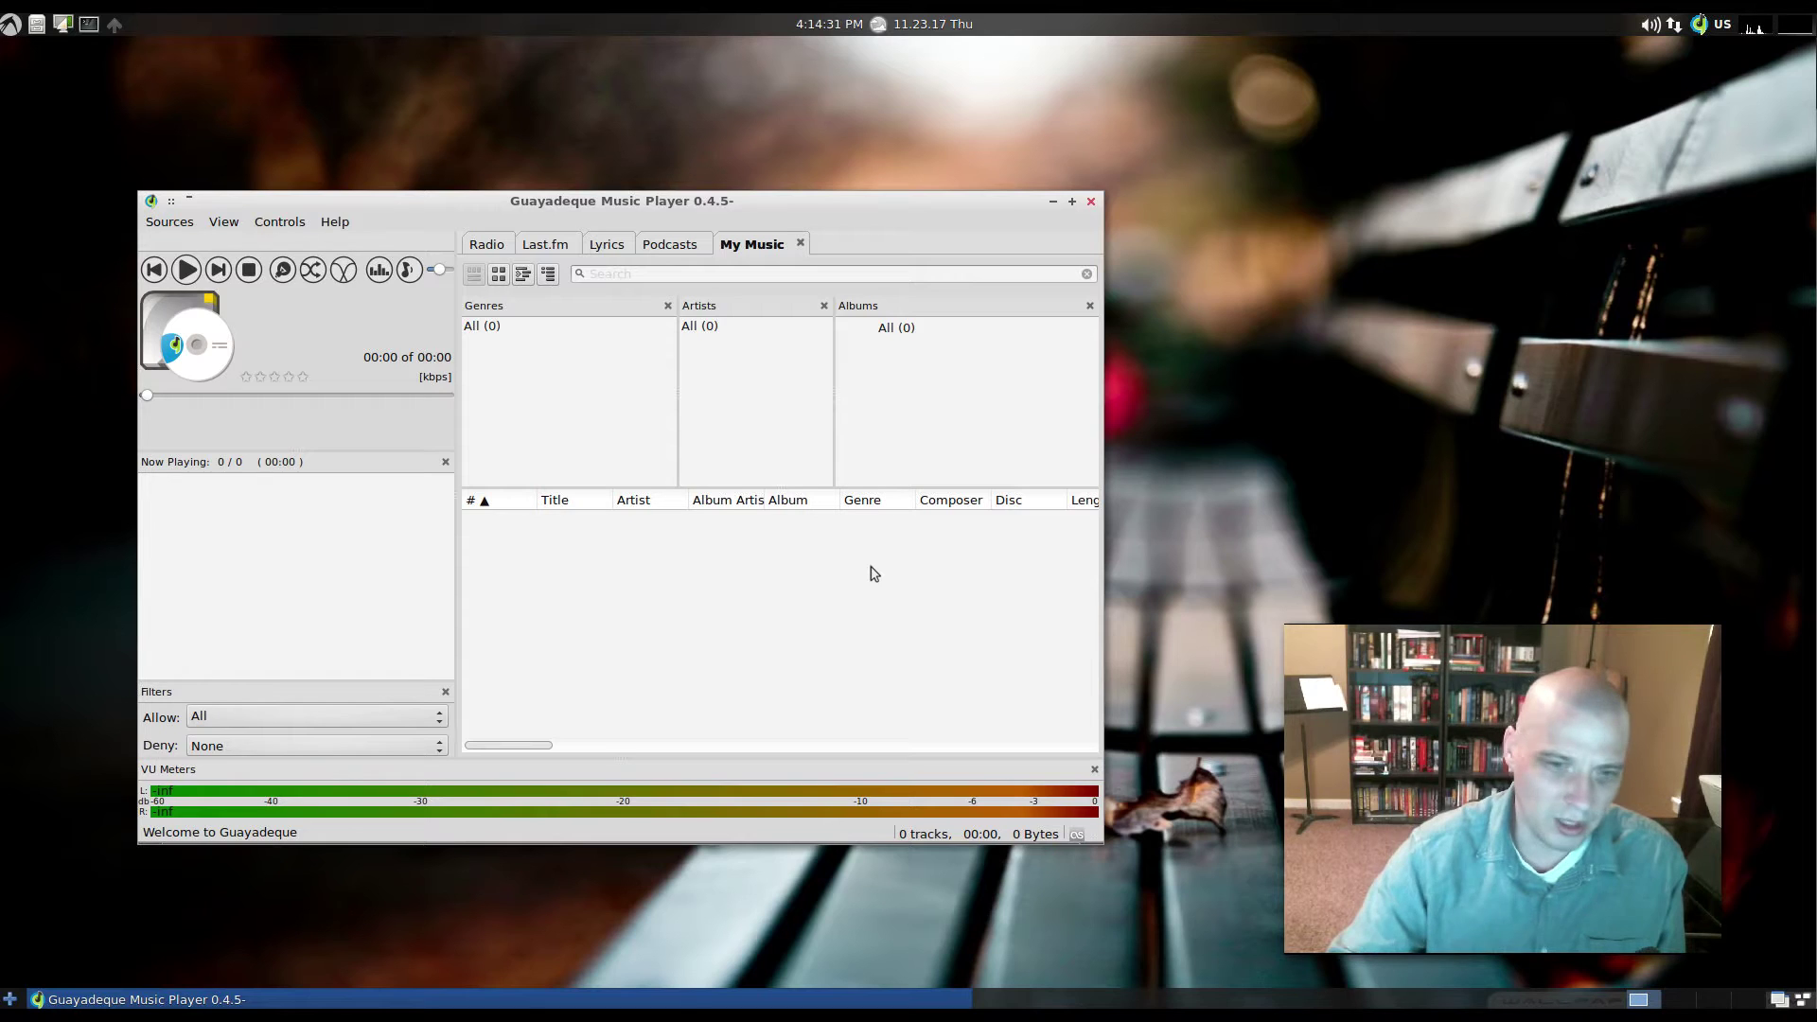
click(1093, 202)
click(21, 26)
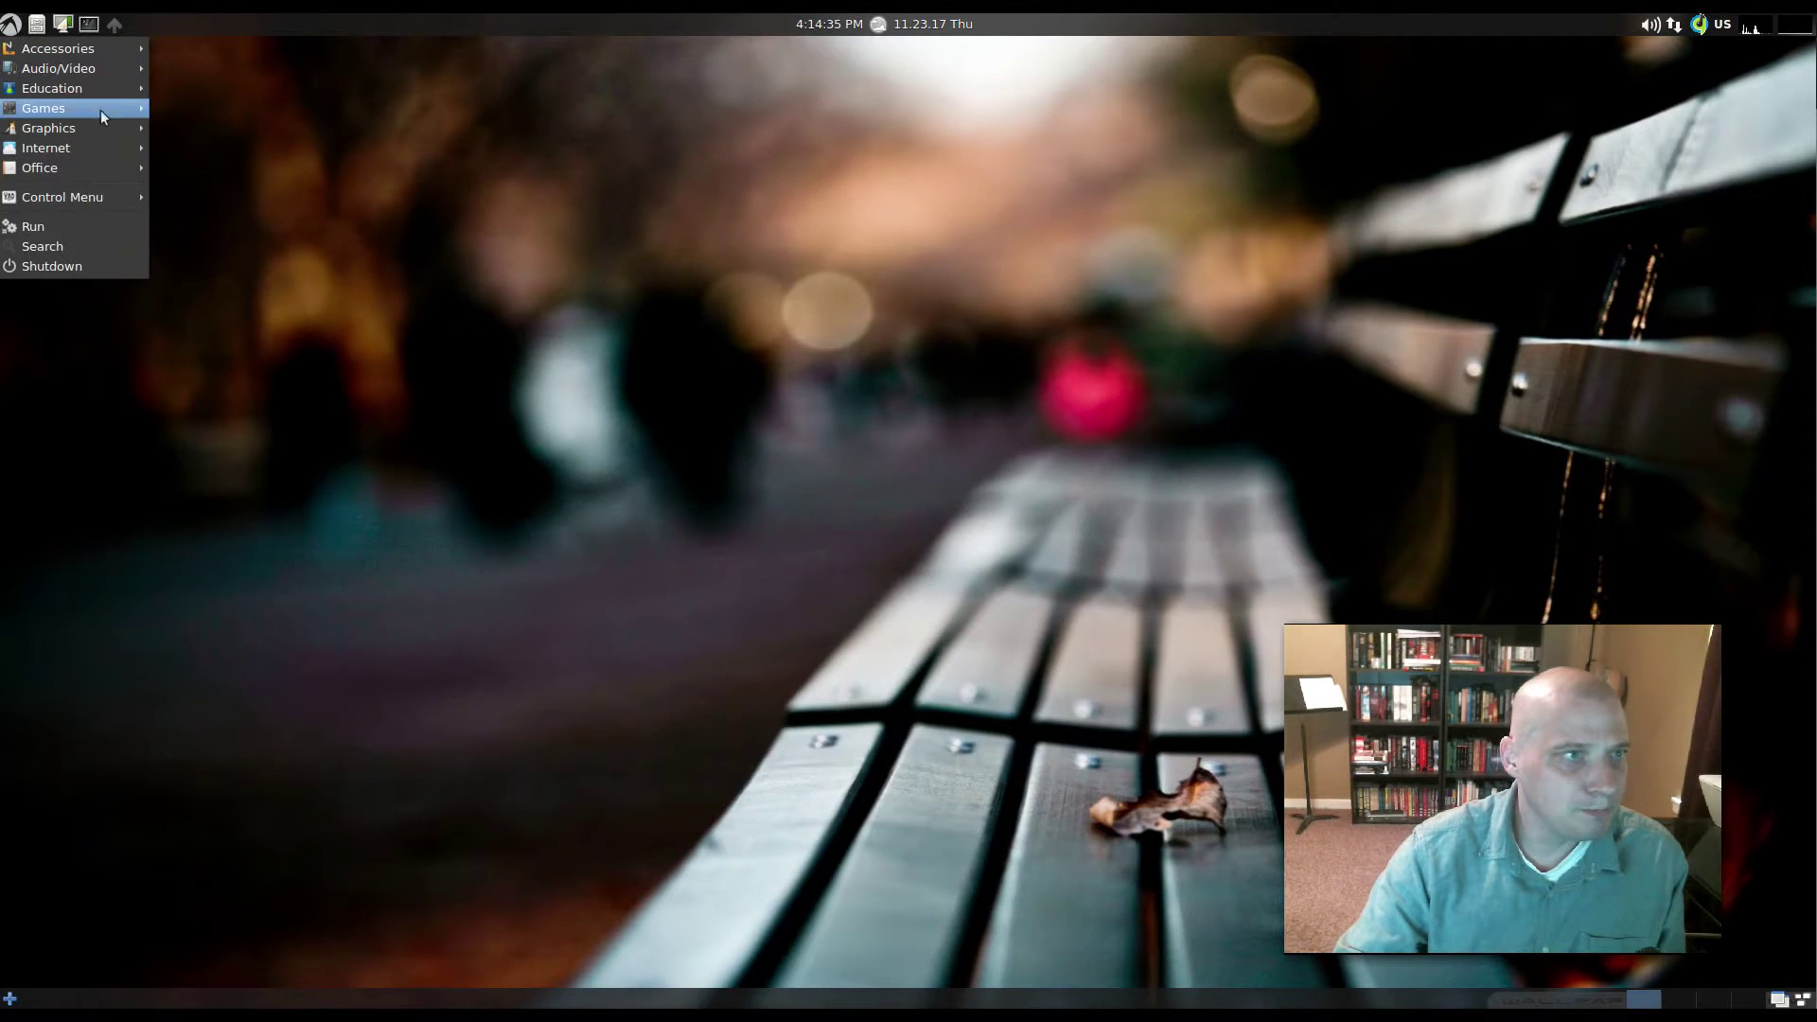
mouse_move(123, 68)
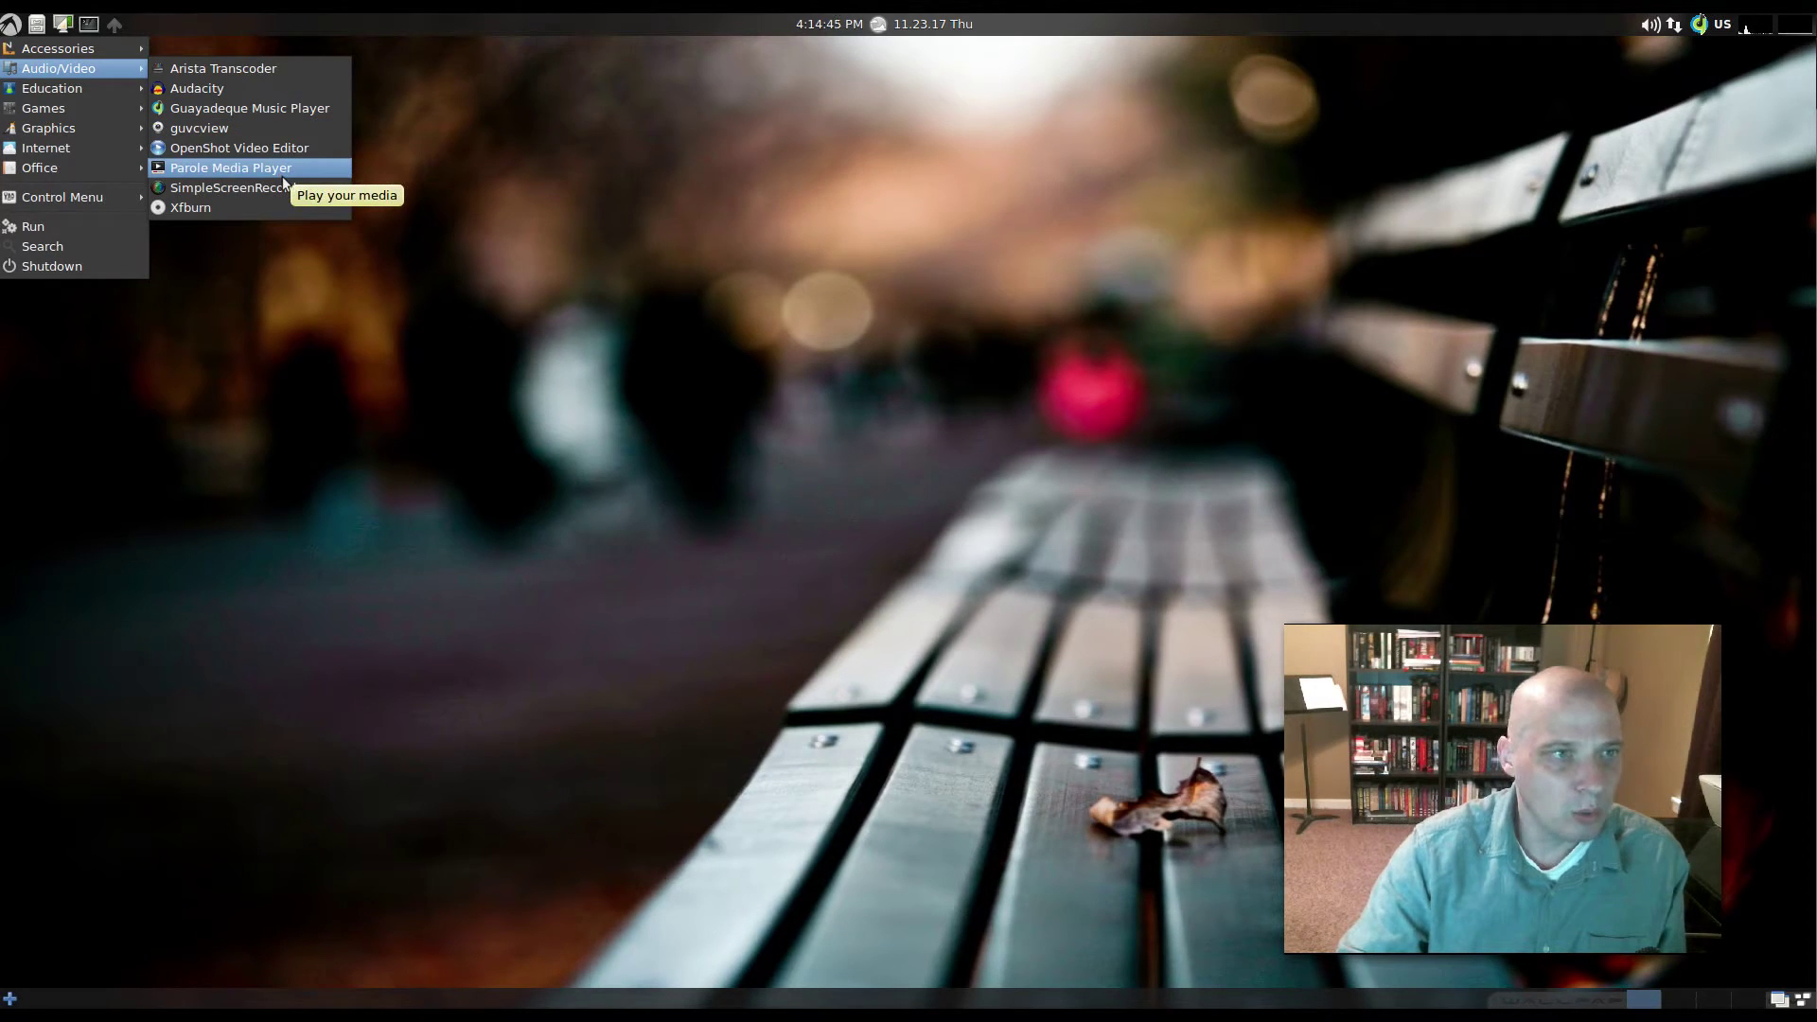
click(282, 174)
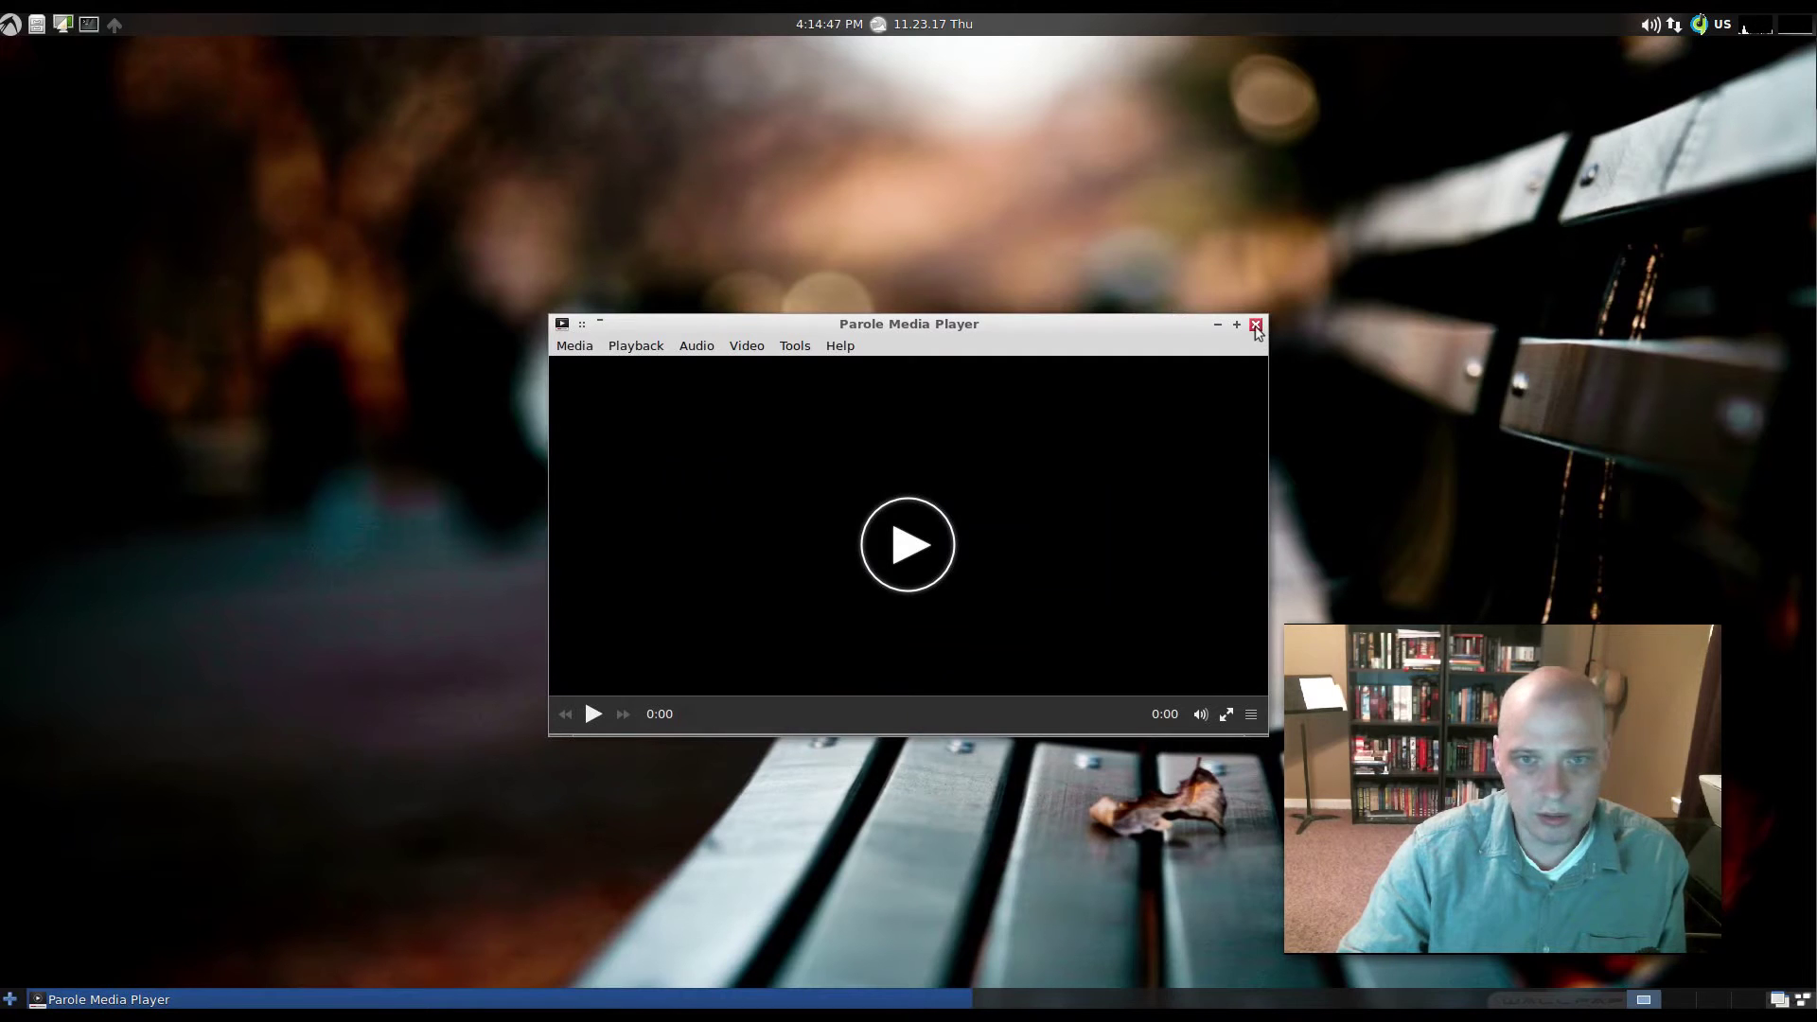
click(1256, 325)
click(11, 24)
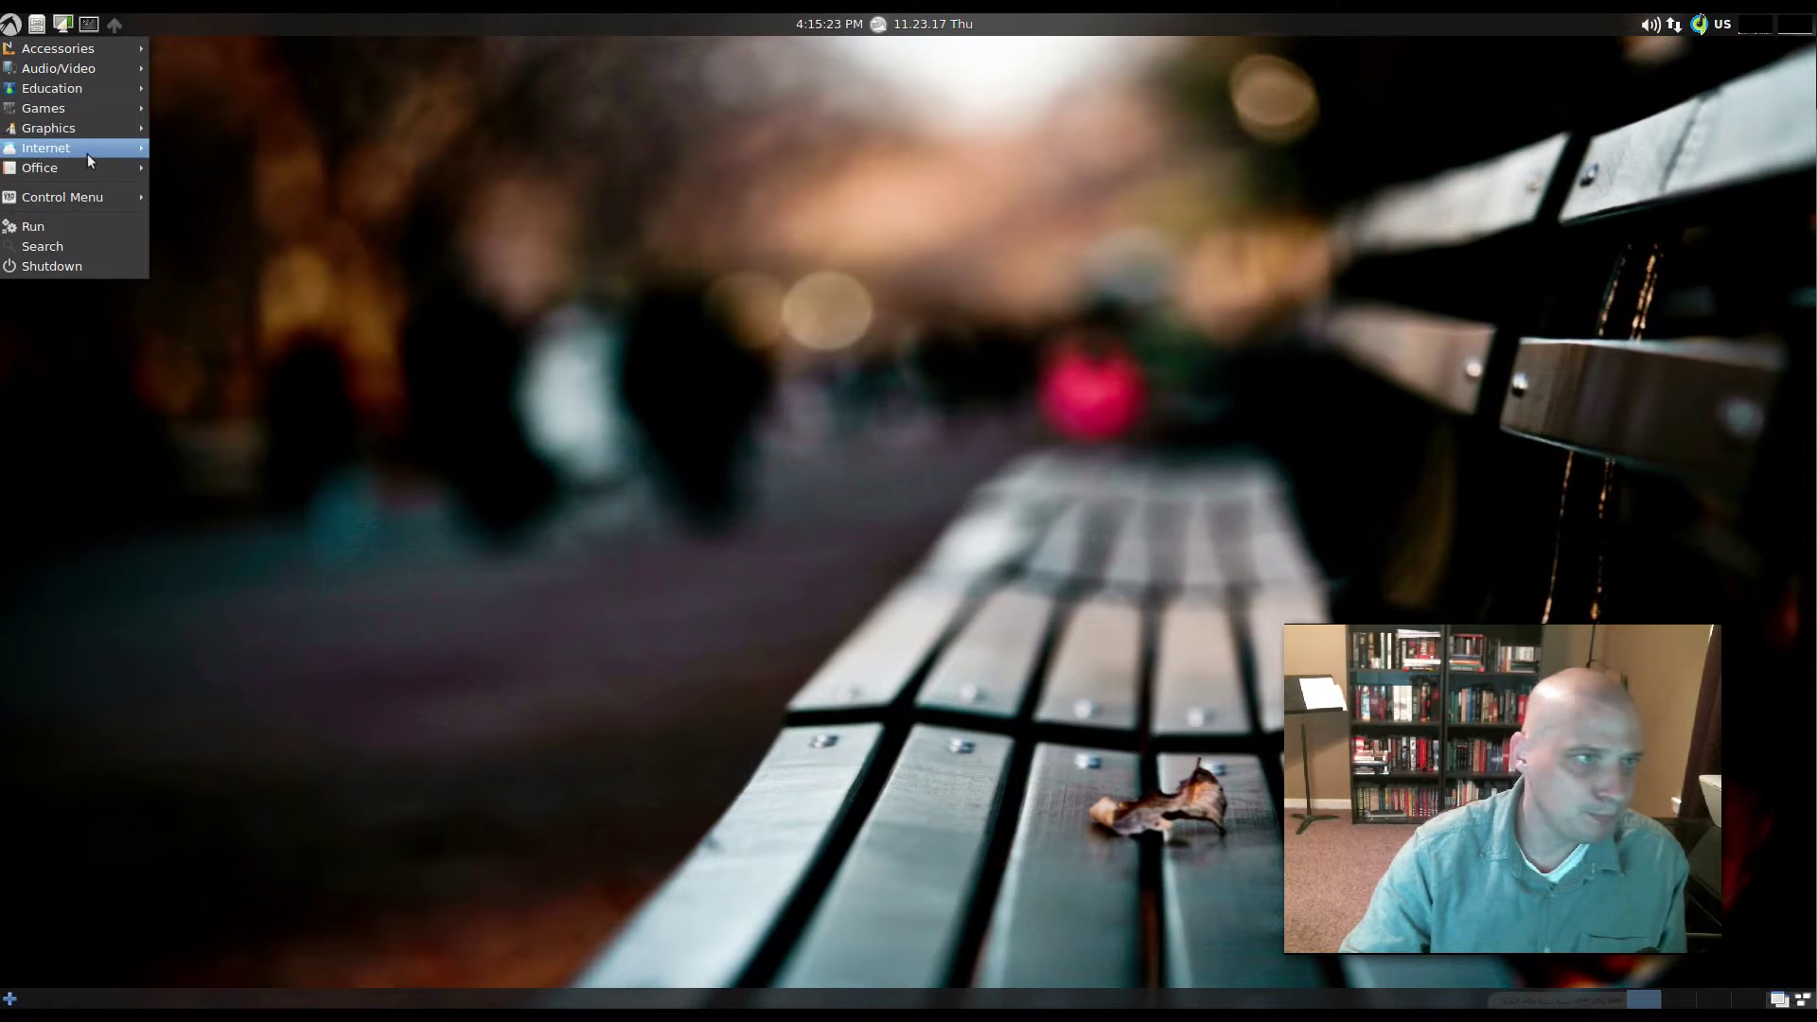
- Show the Internet submenu listing ChatZilla, FireFTP, Pidgin, Transmission, uGet and others
mouse_move(117, 130)
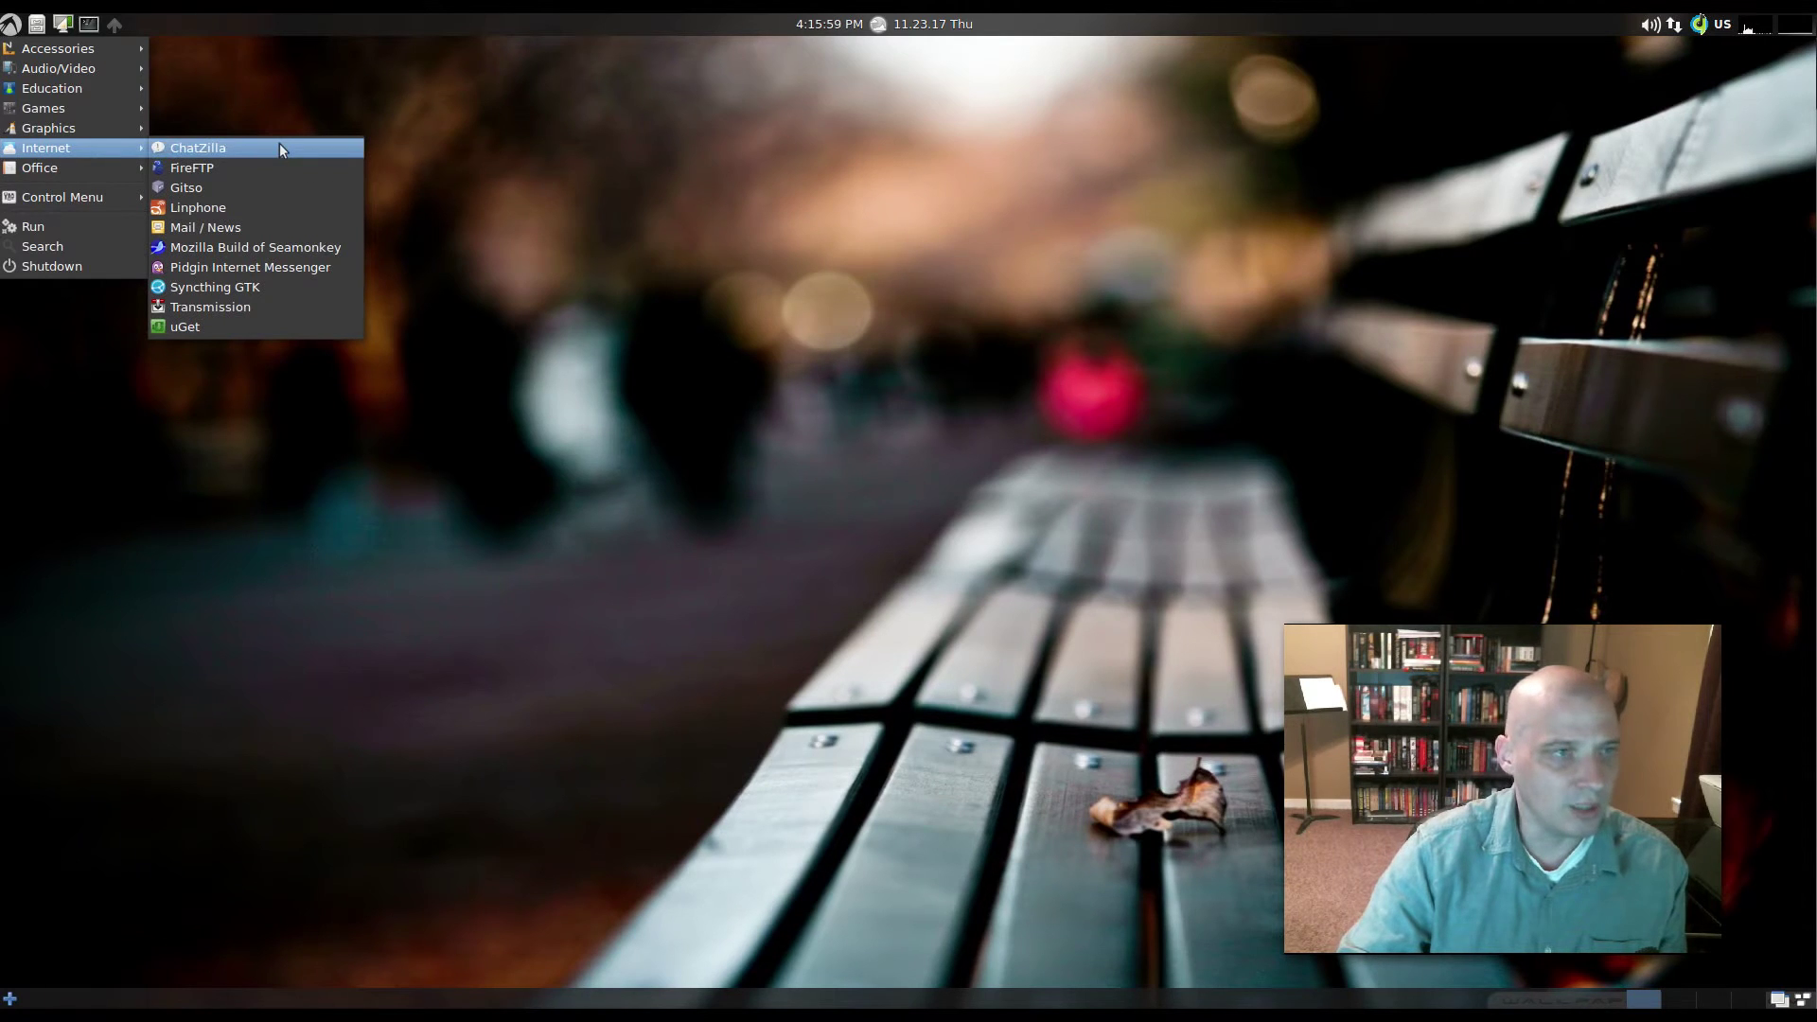
click(285, 150)
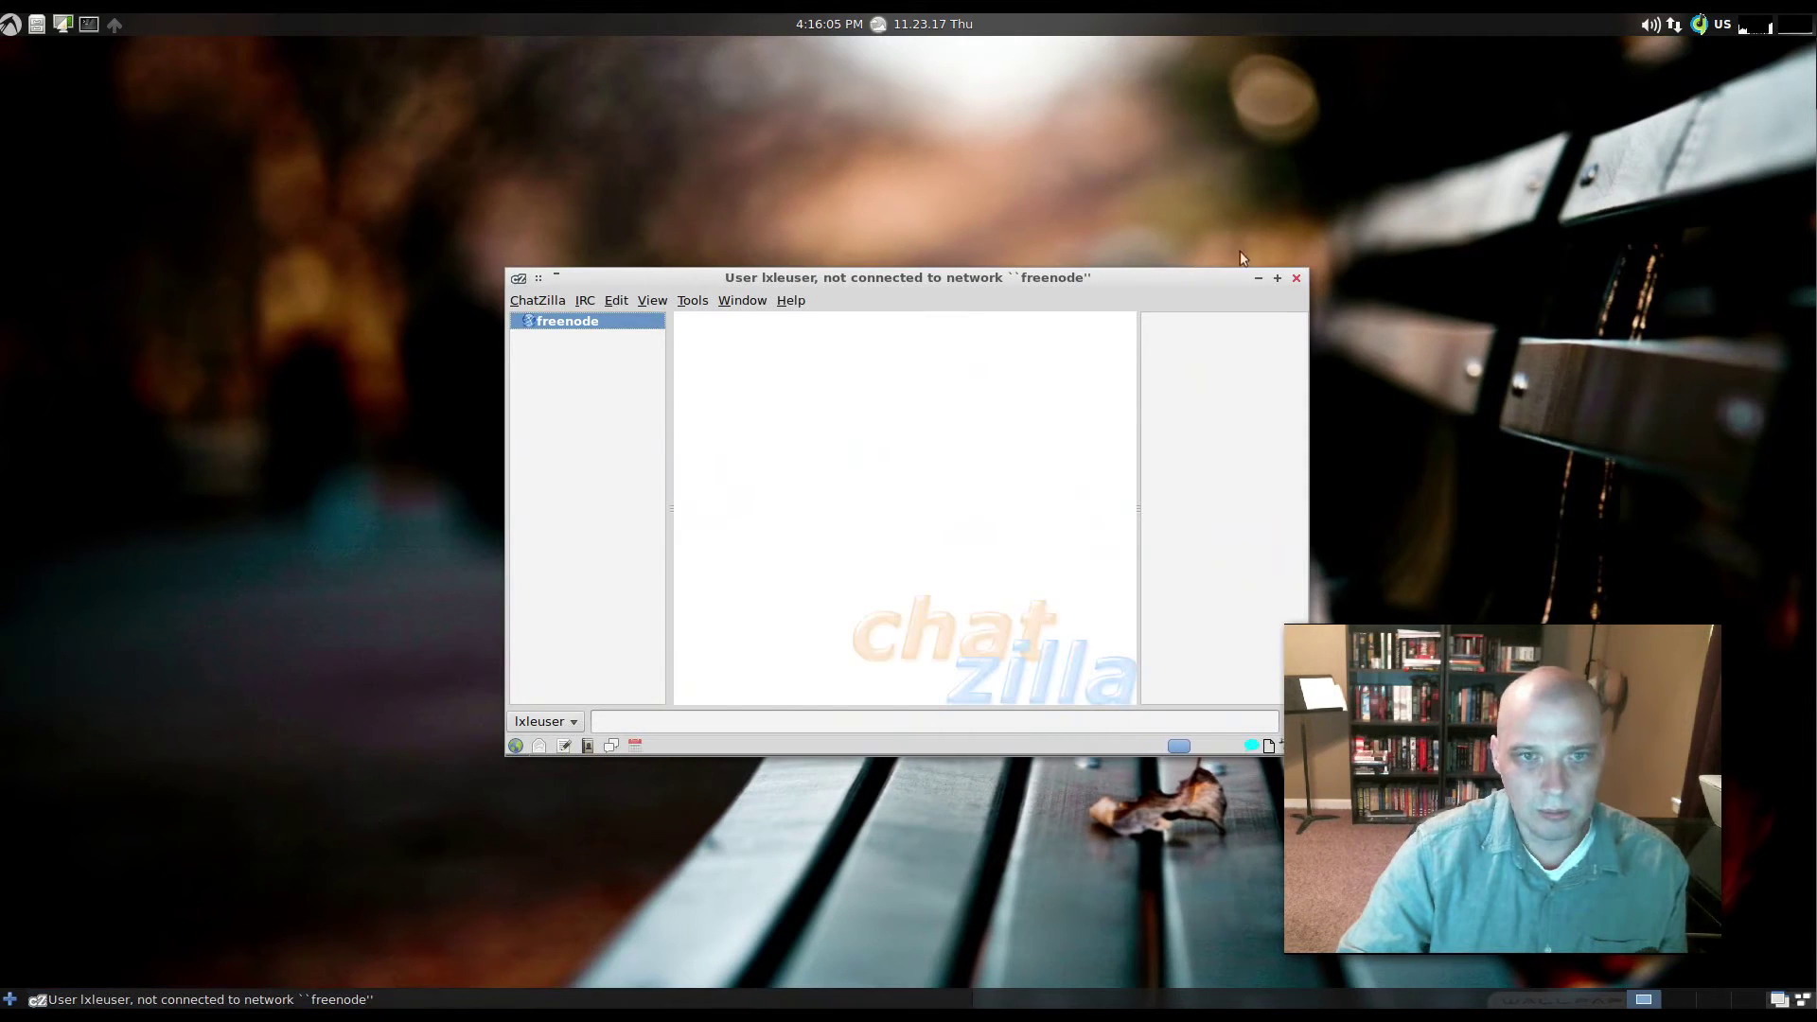
drag(1231, 281, 982, 282)
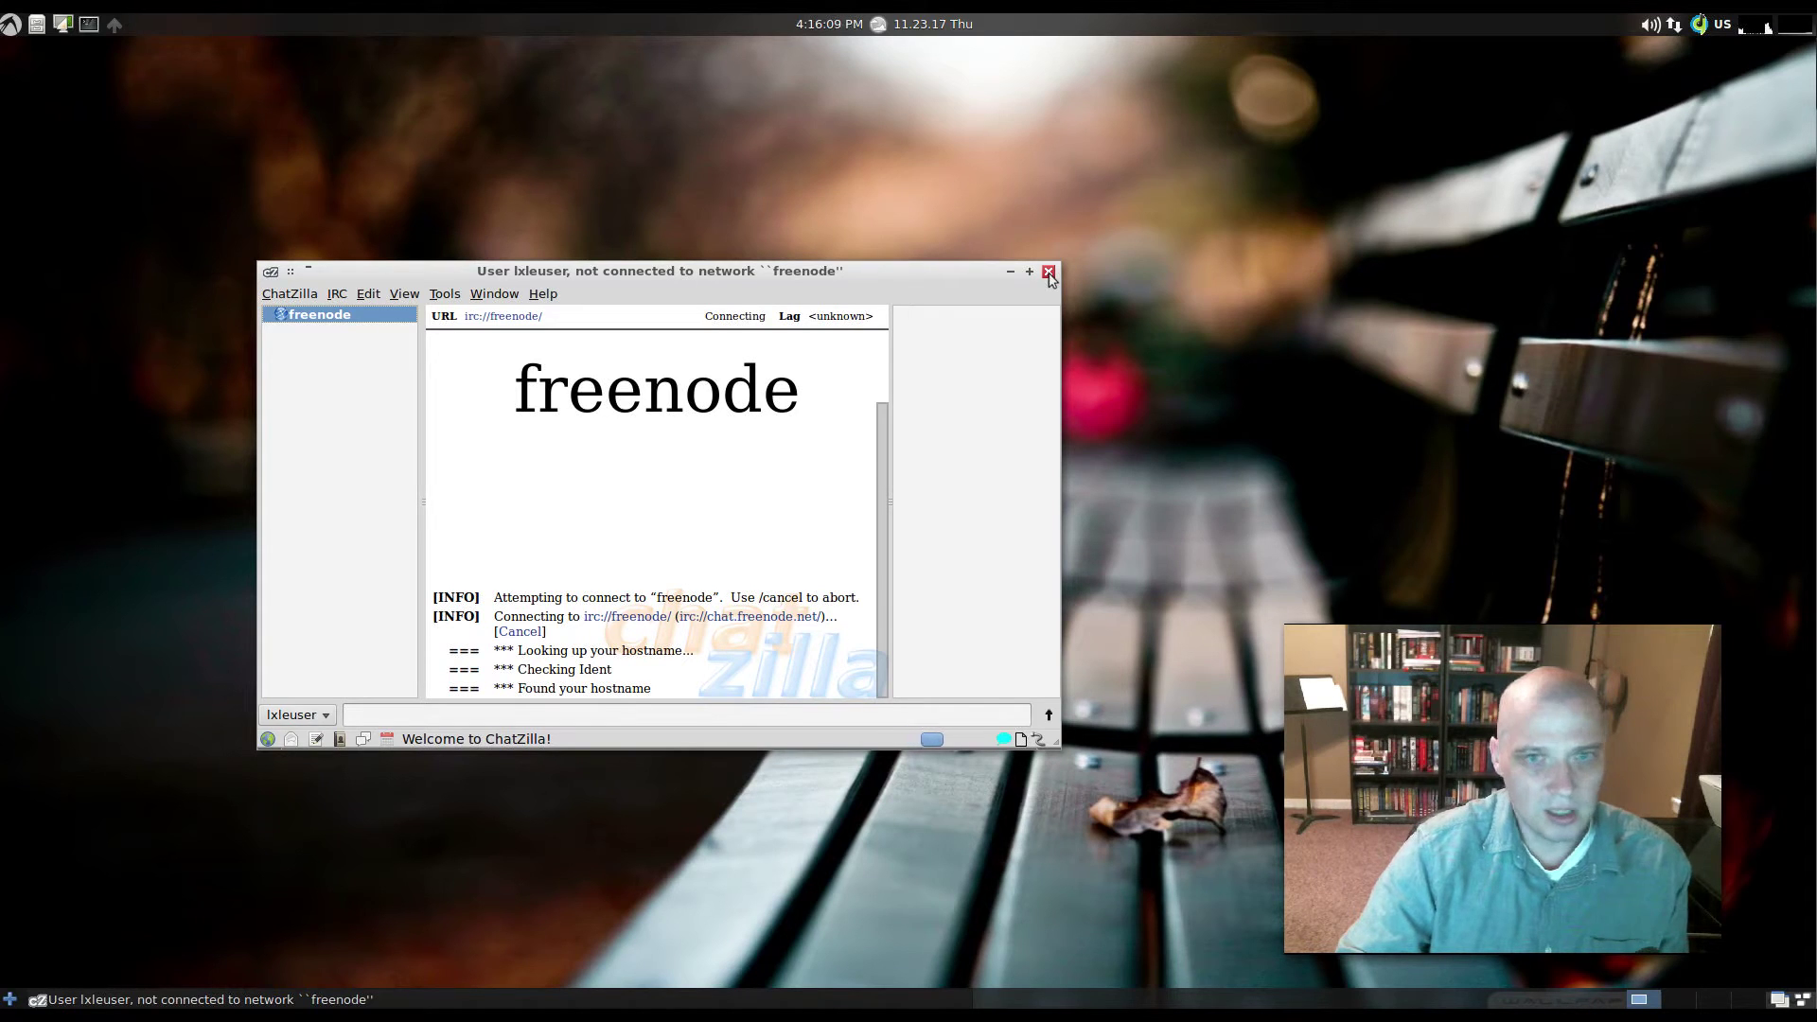
click(1047, 272)
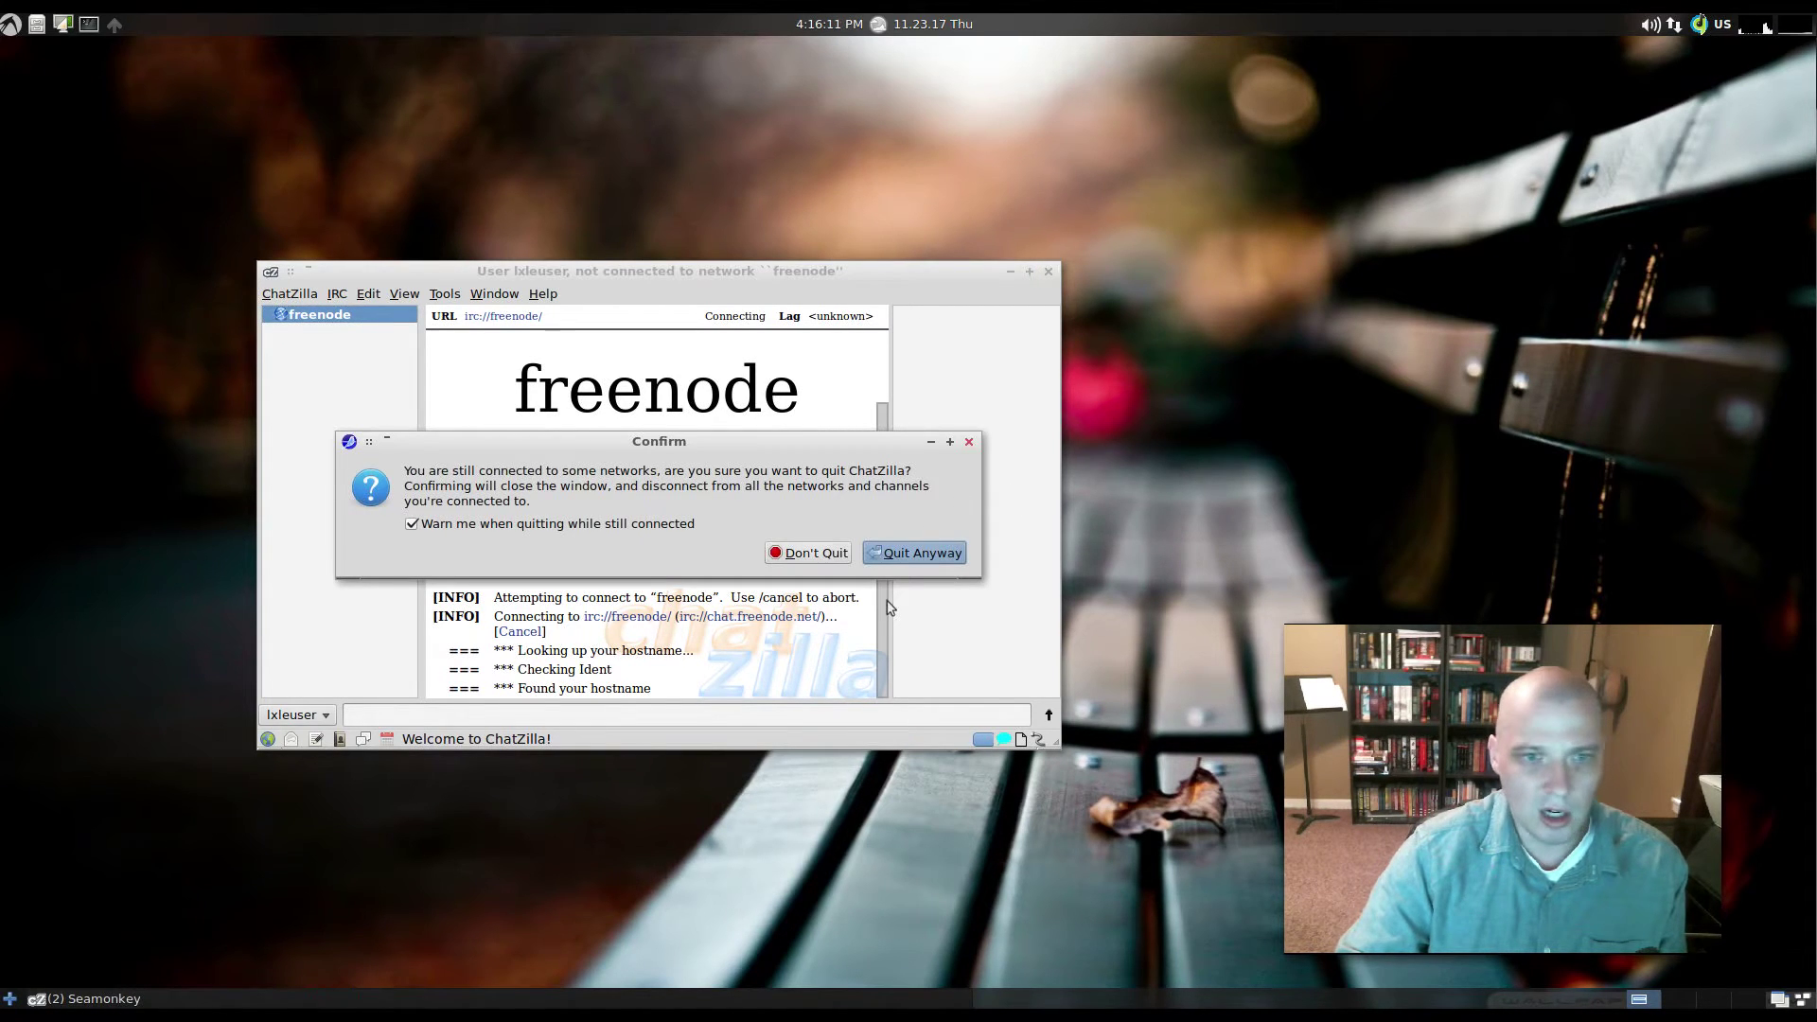
click(906, 559)
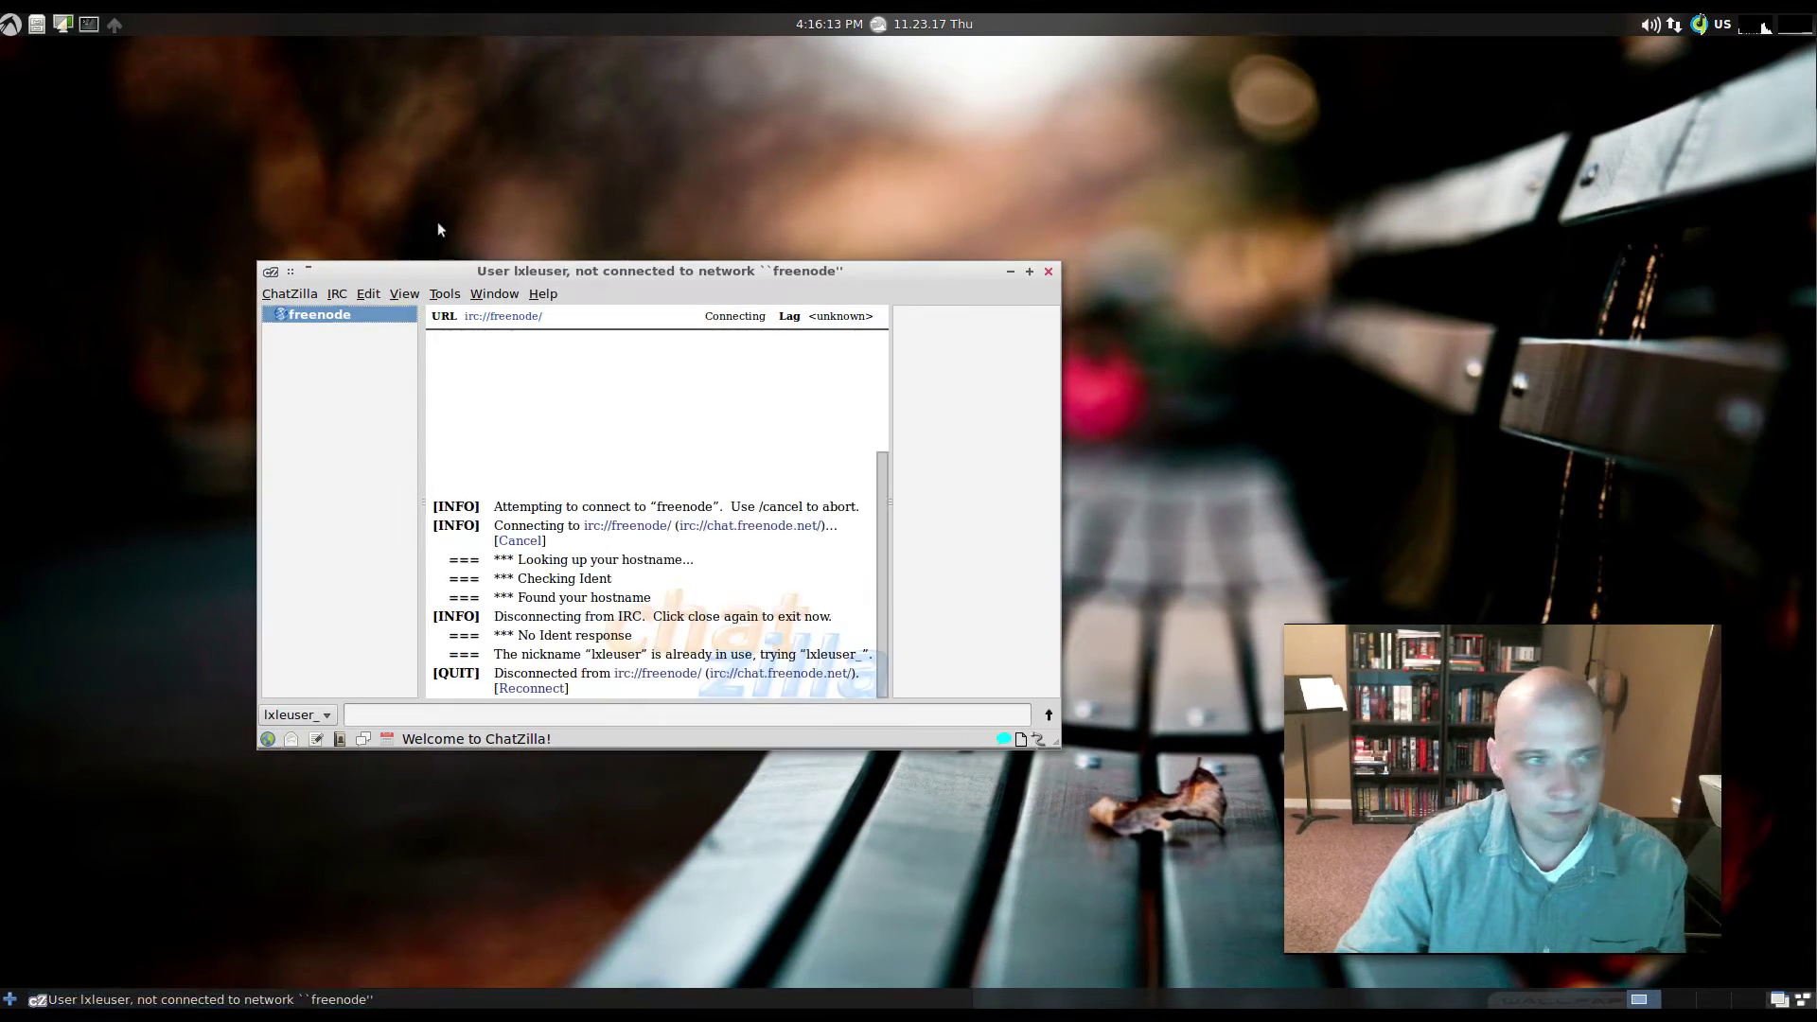
click(10, 23)
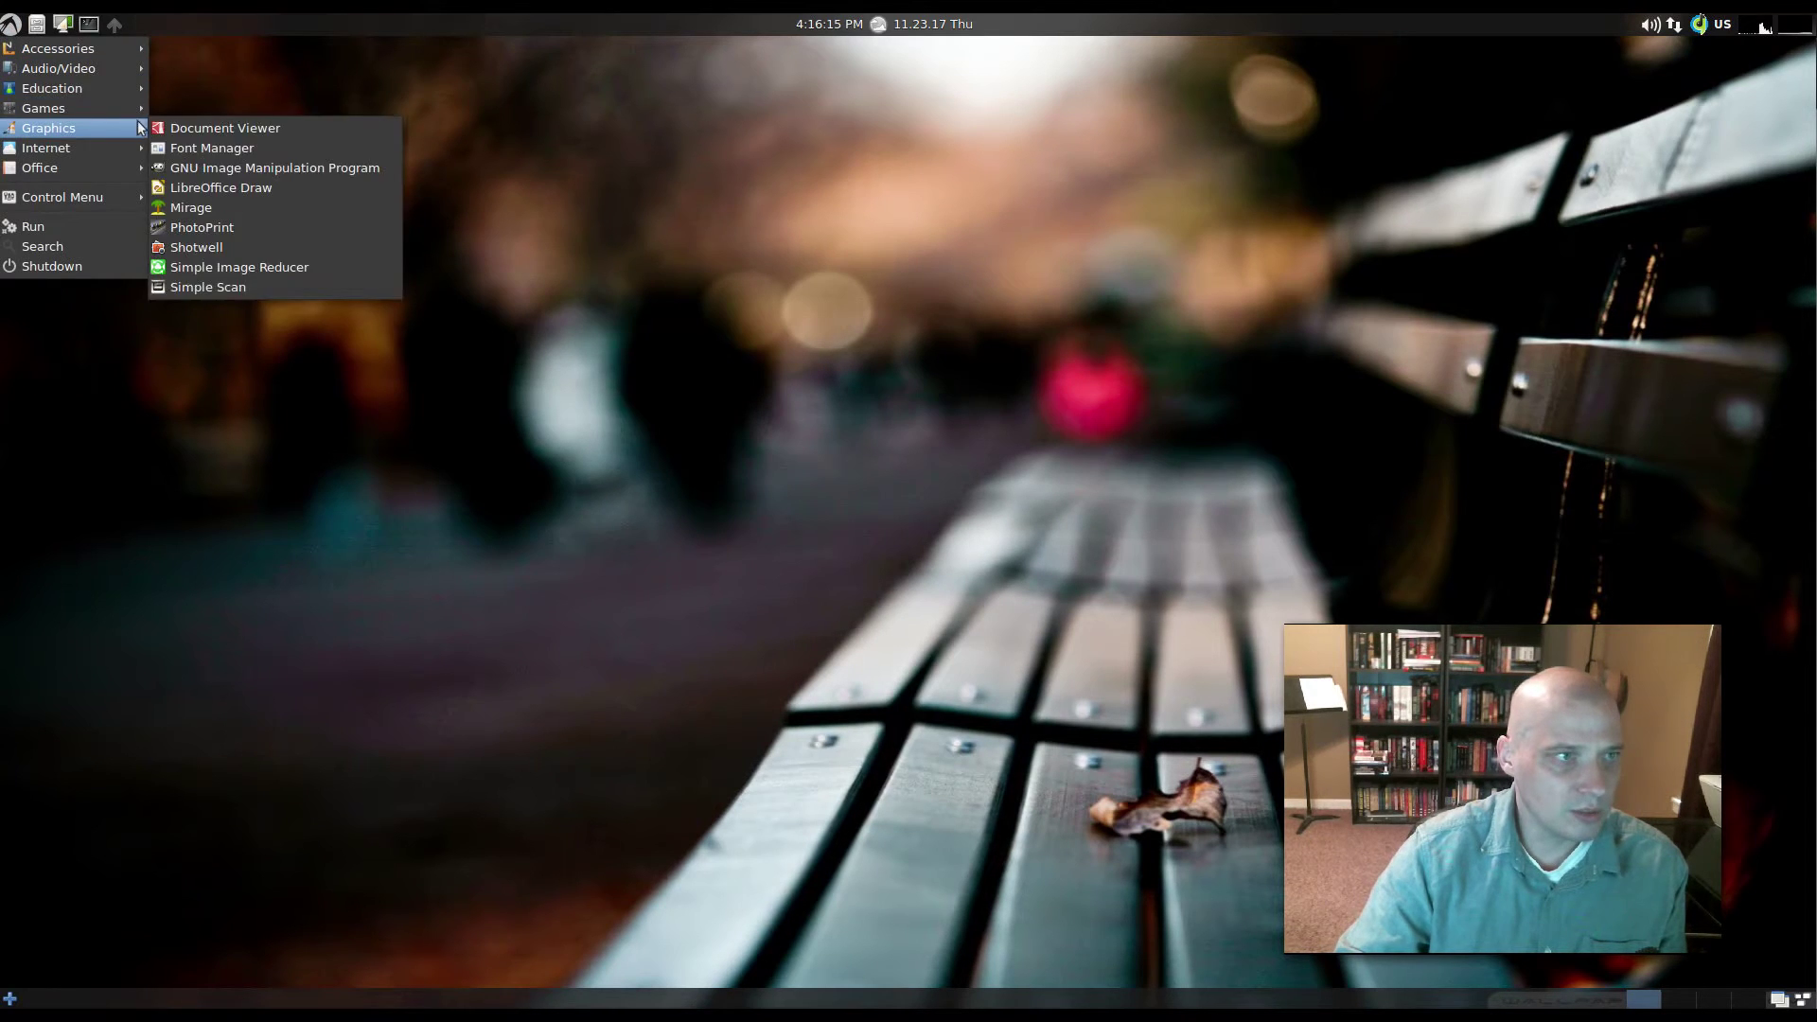
mouse_move(128, 147)
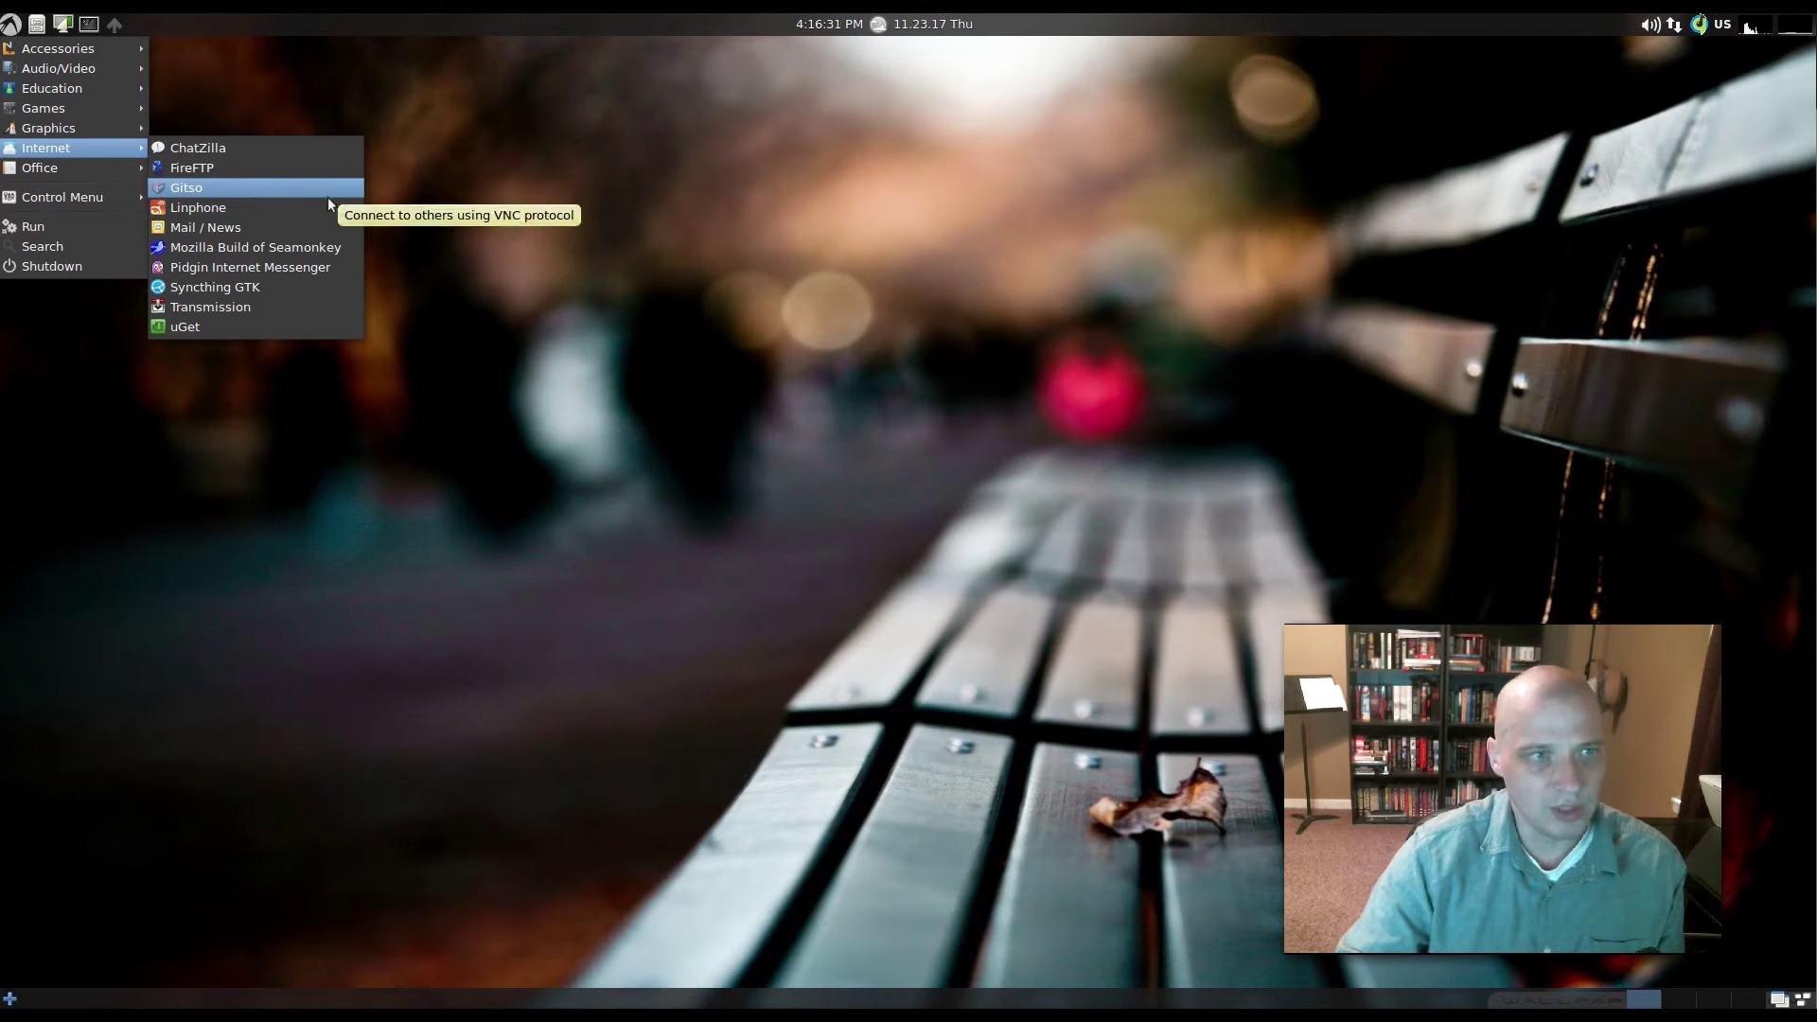
click(278, 216)
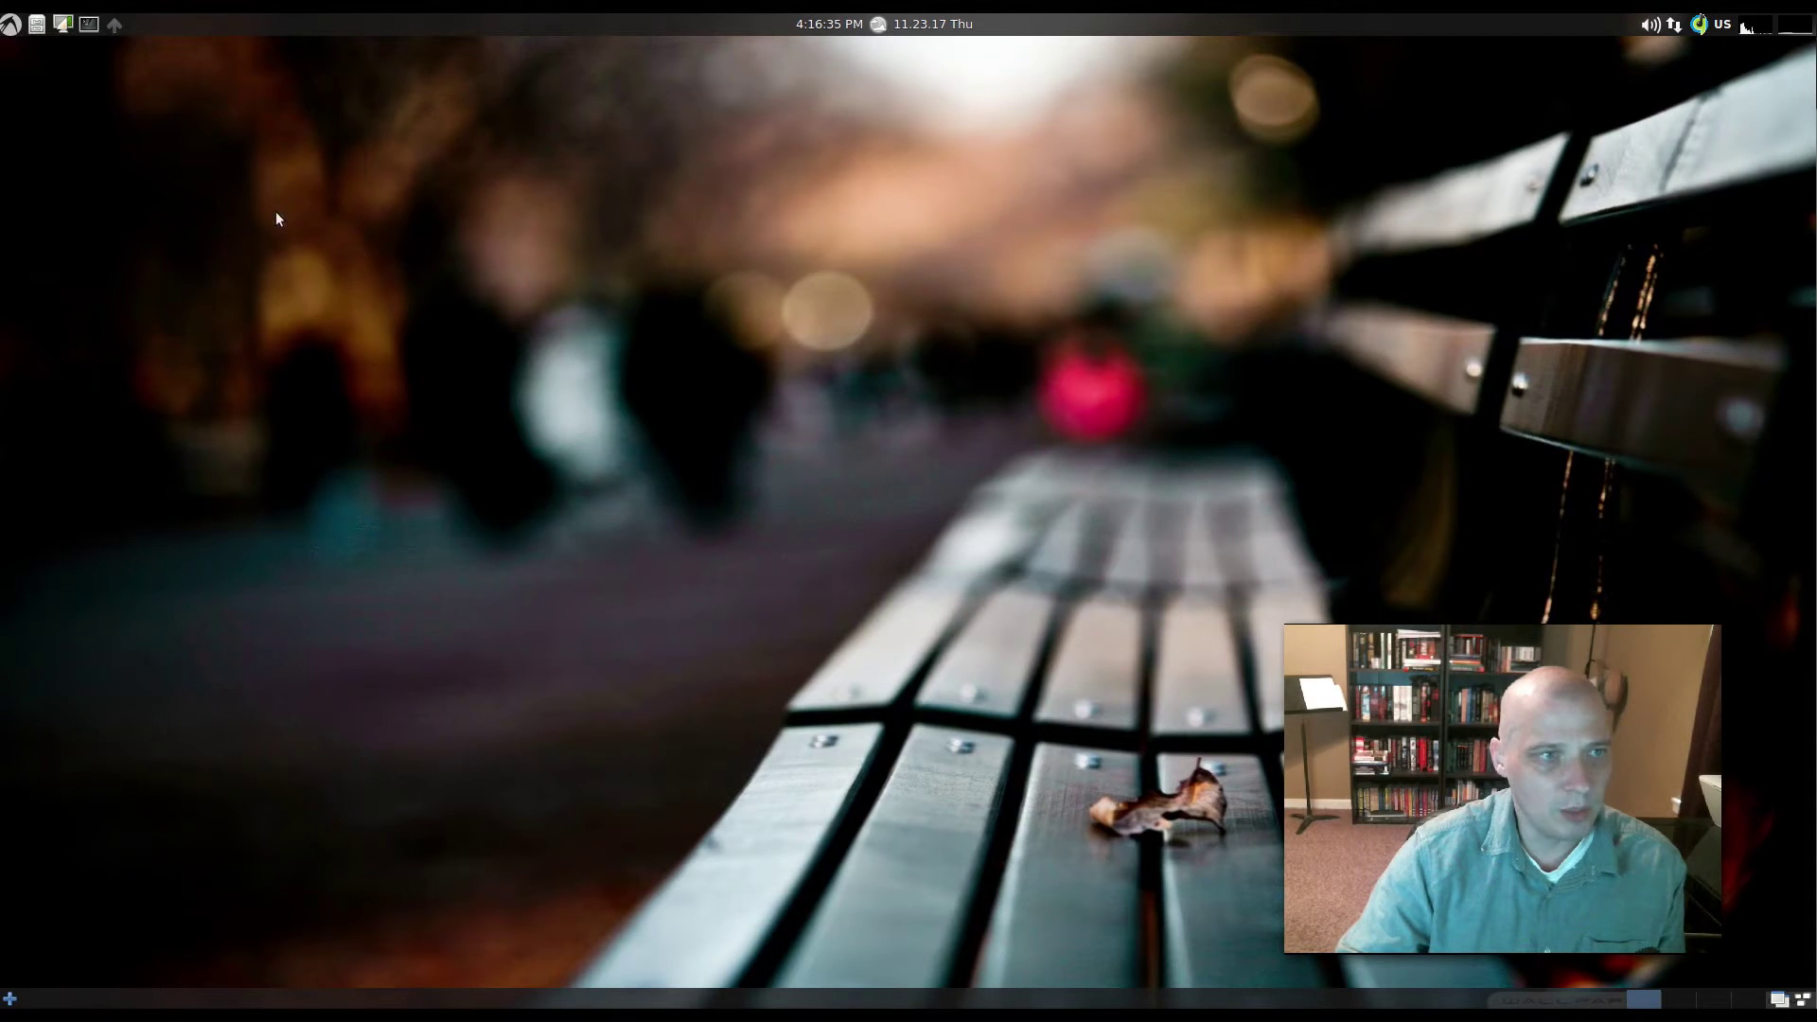
click(1056, 654)
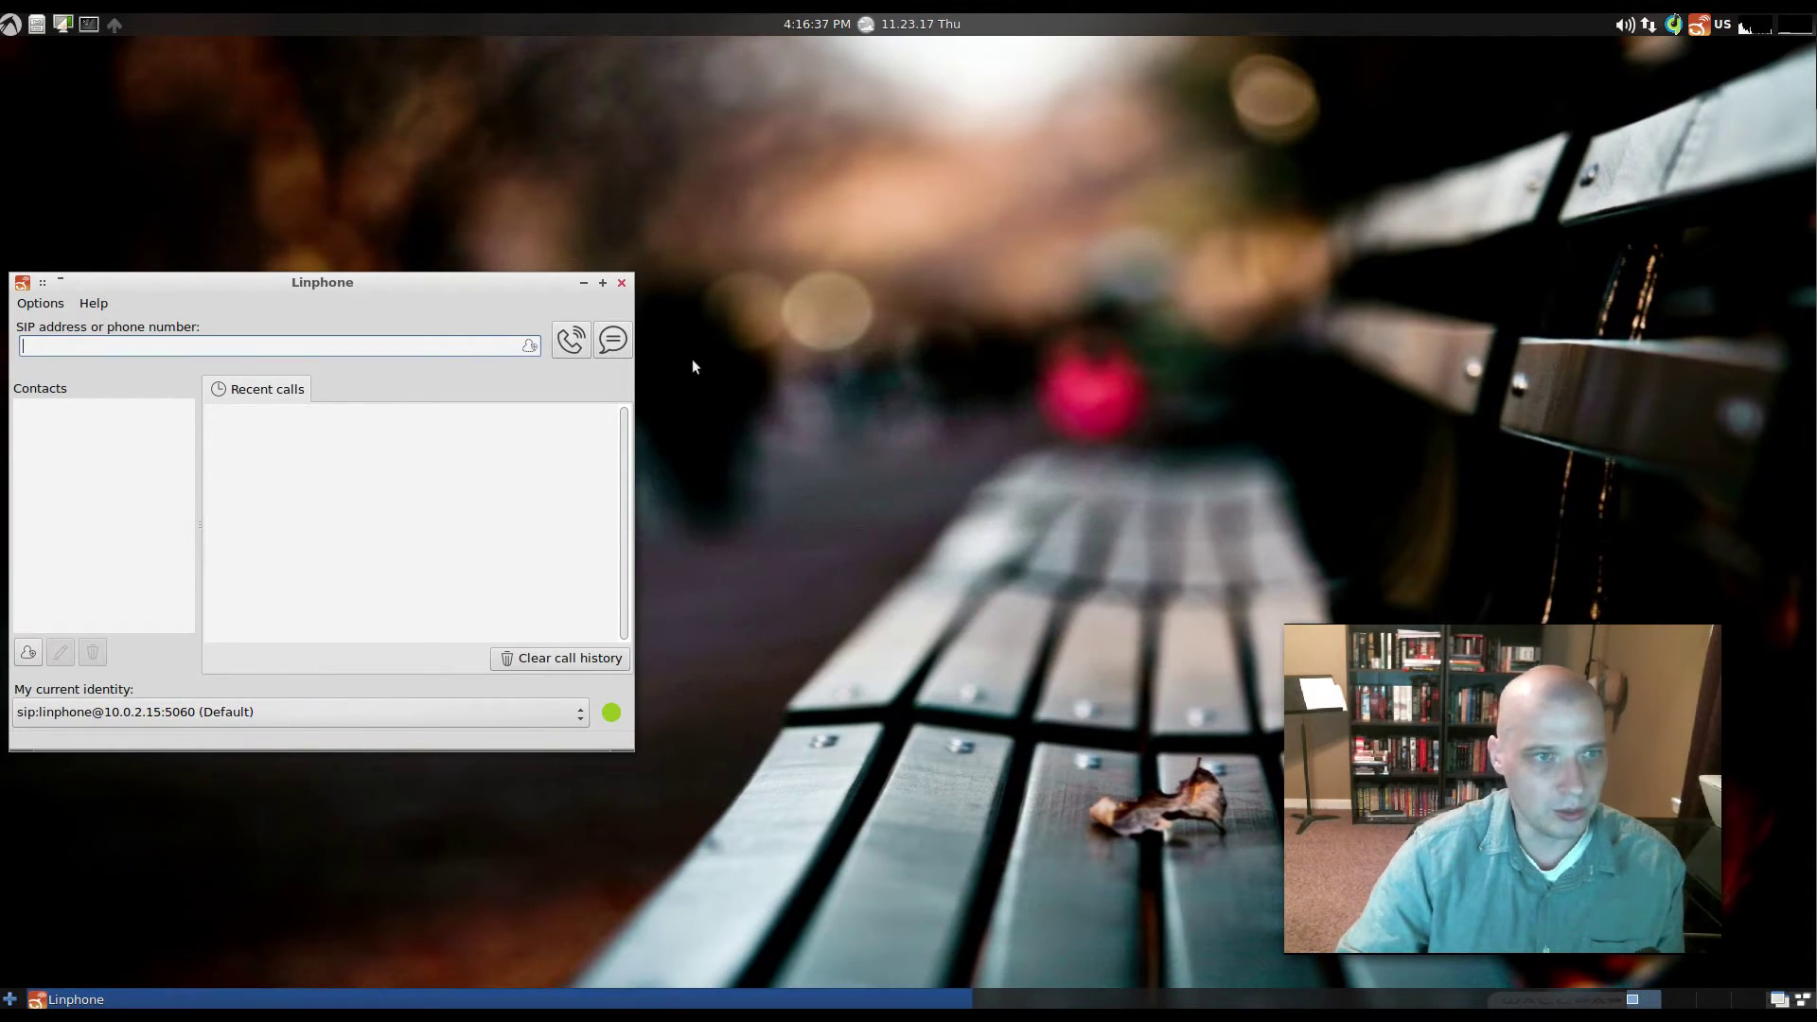
click(621, 283)
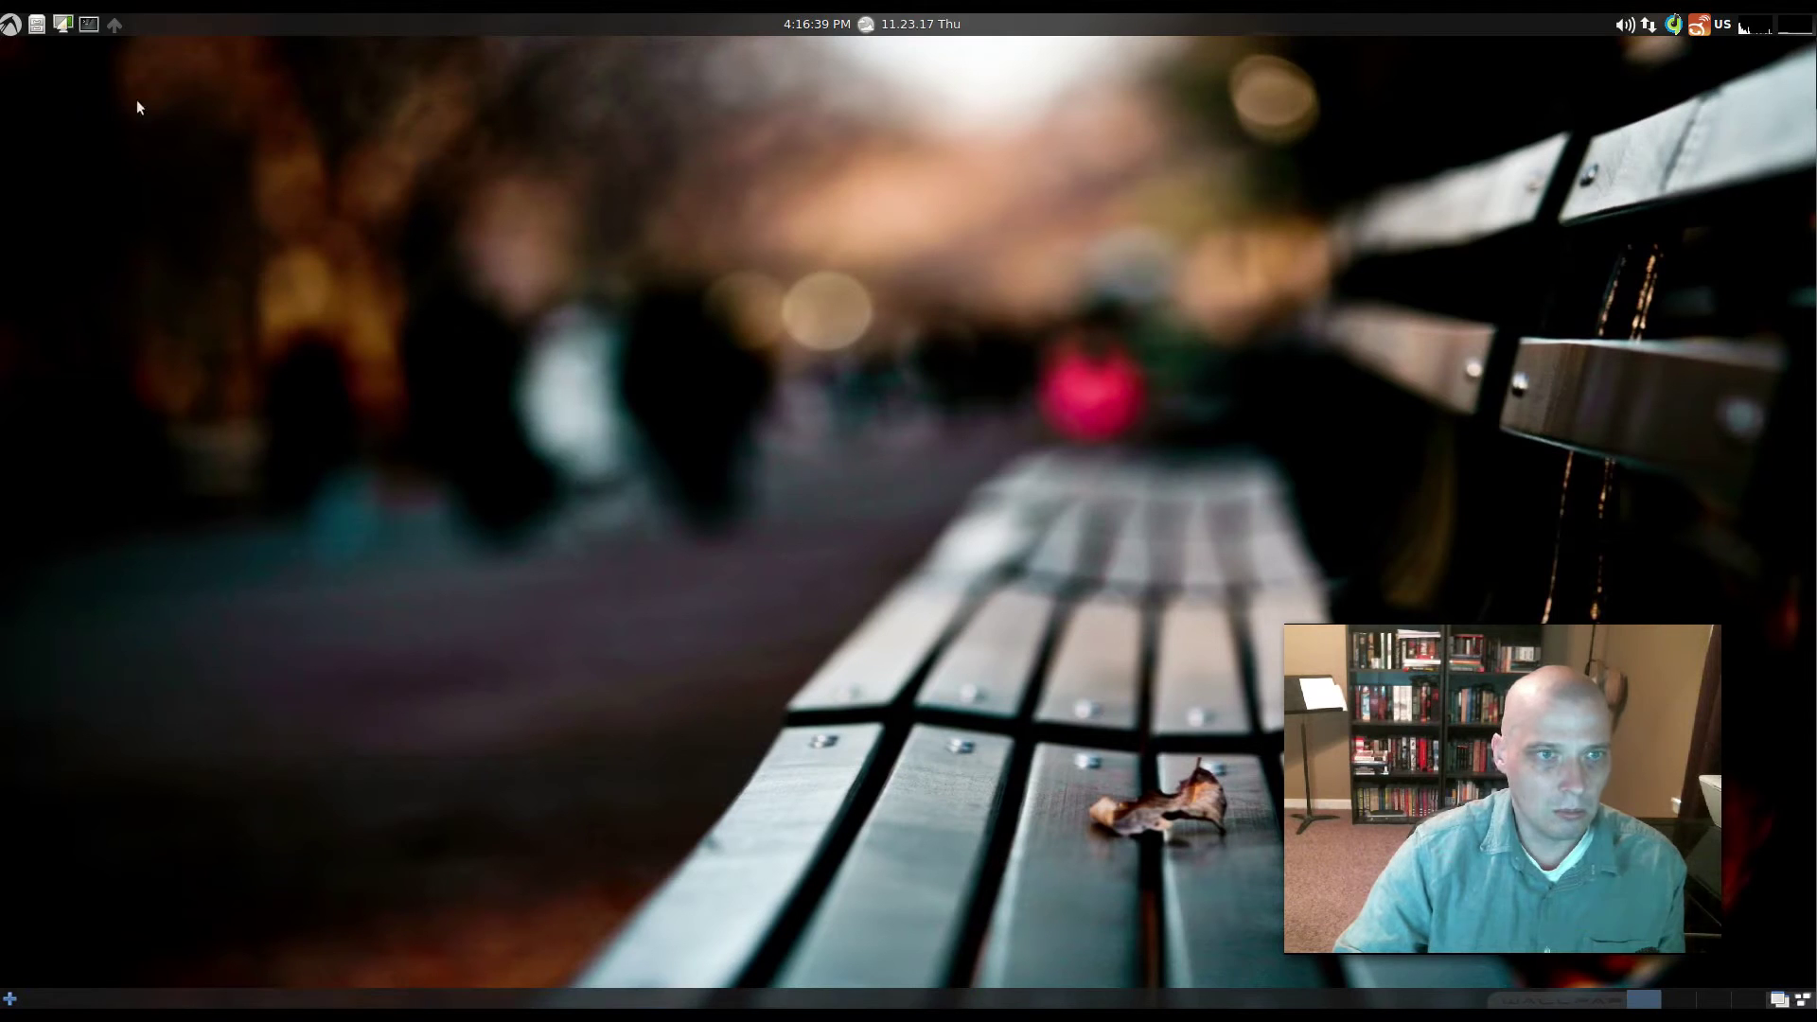
click(10, 24)
mouse_move(120, 111)
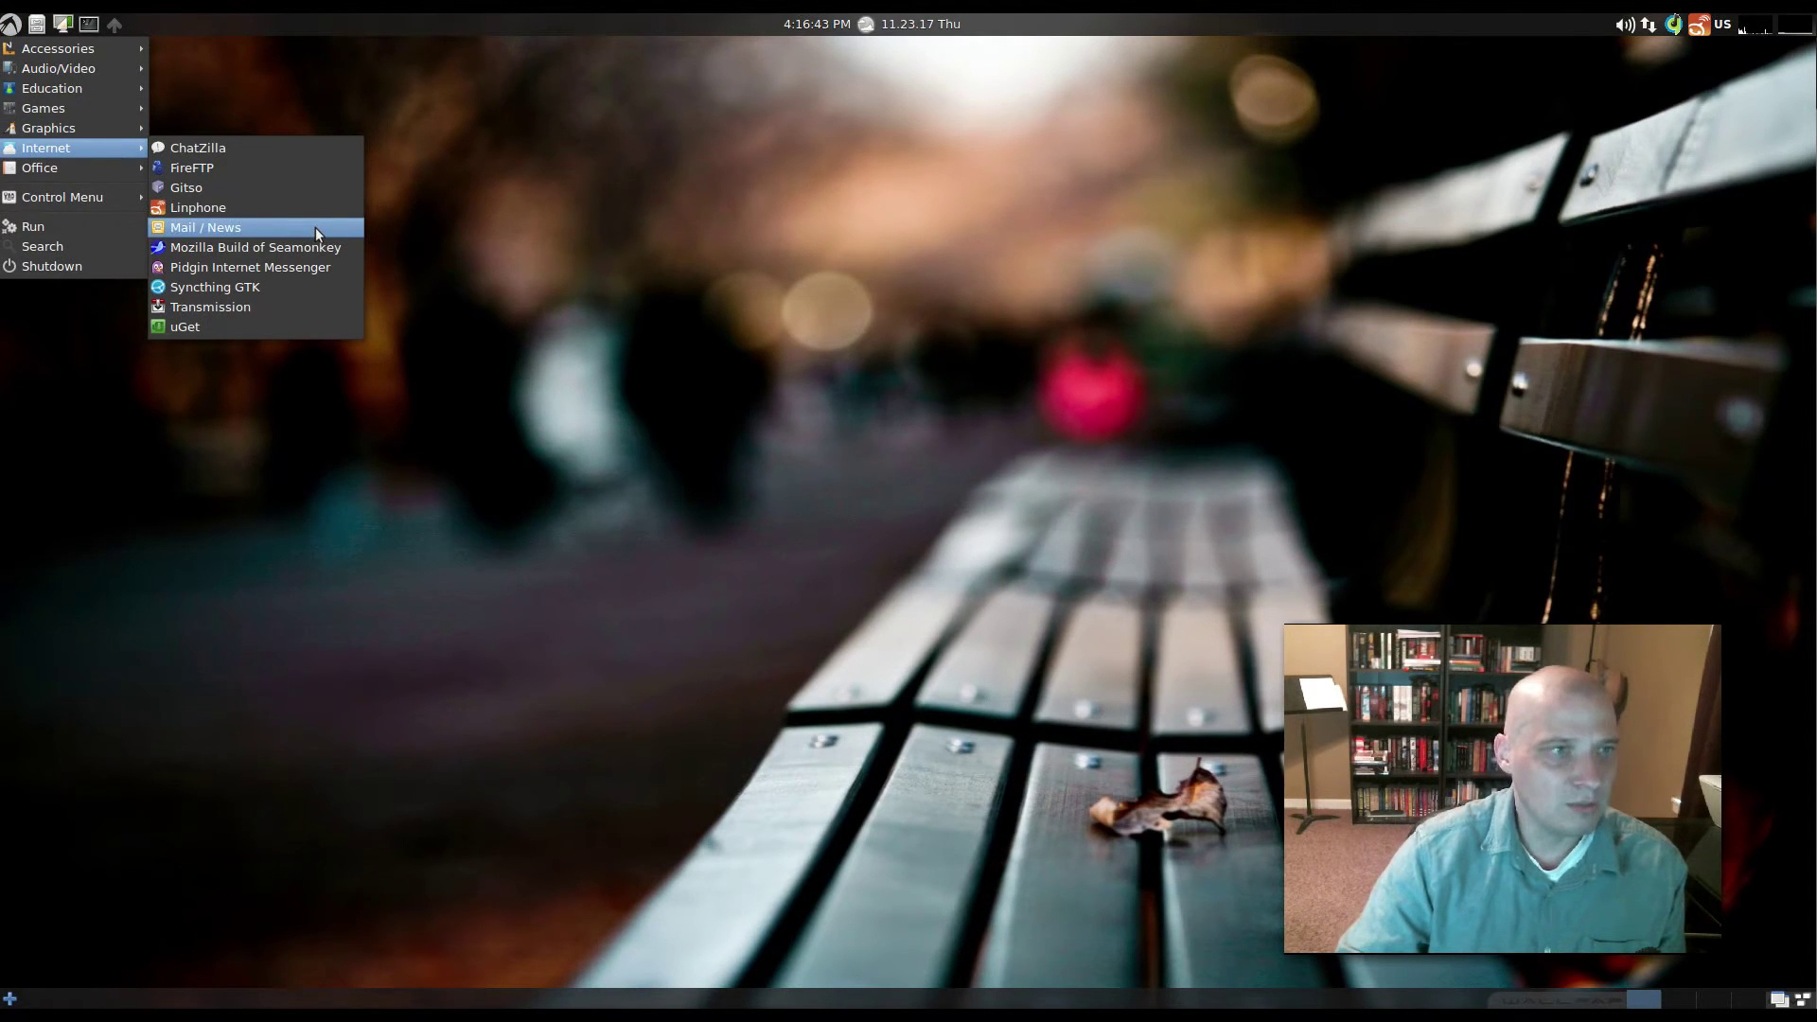
click(316, 229)
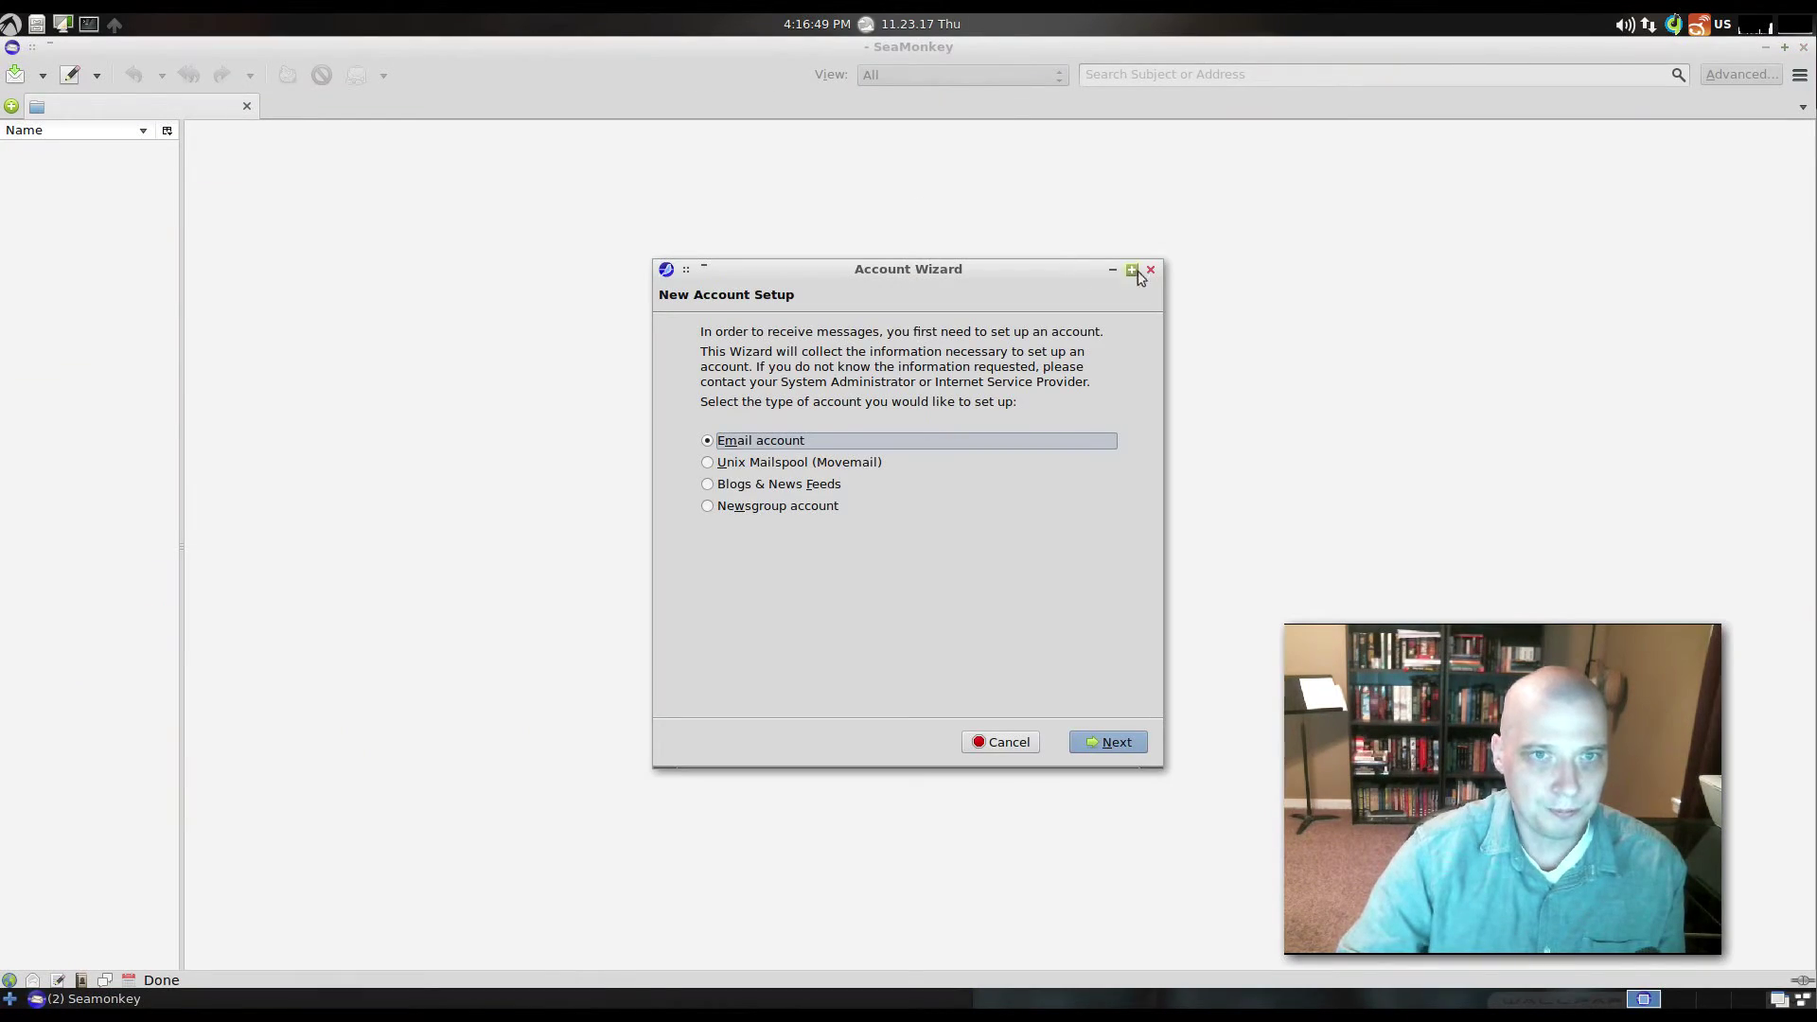
click(1150, 270)
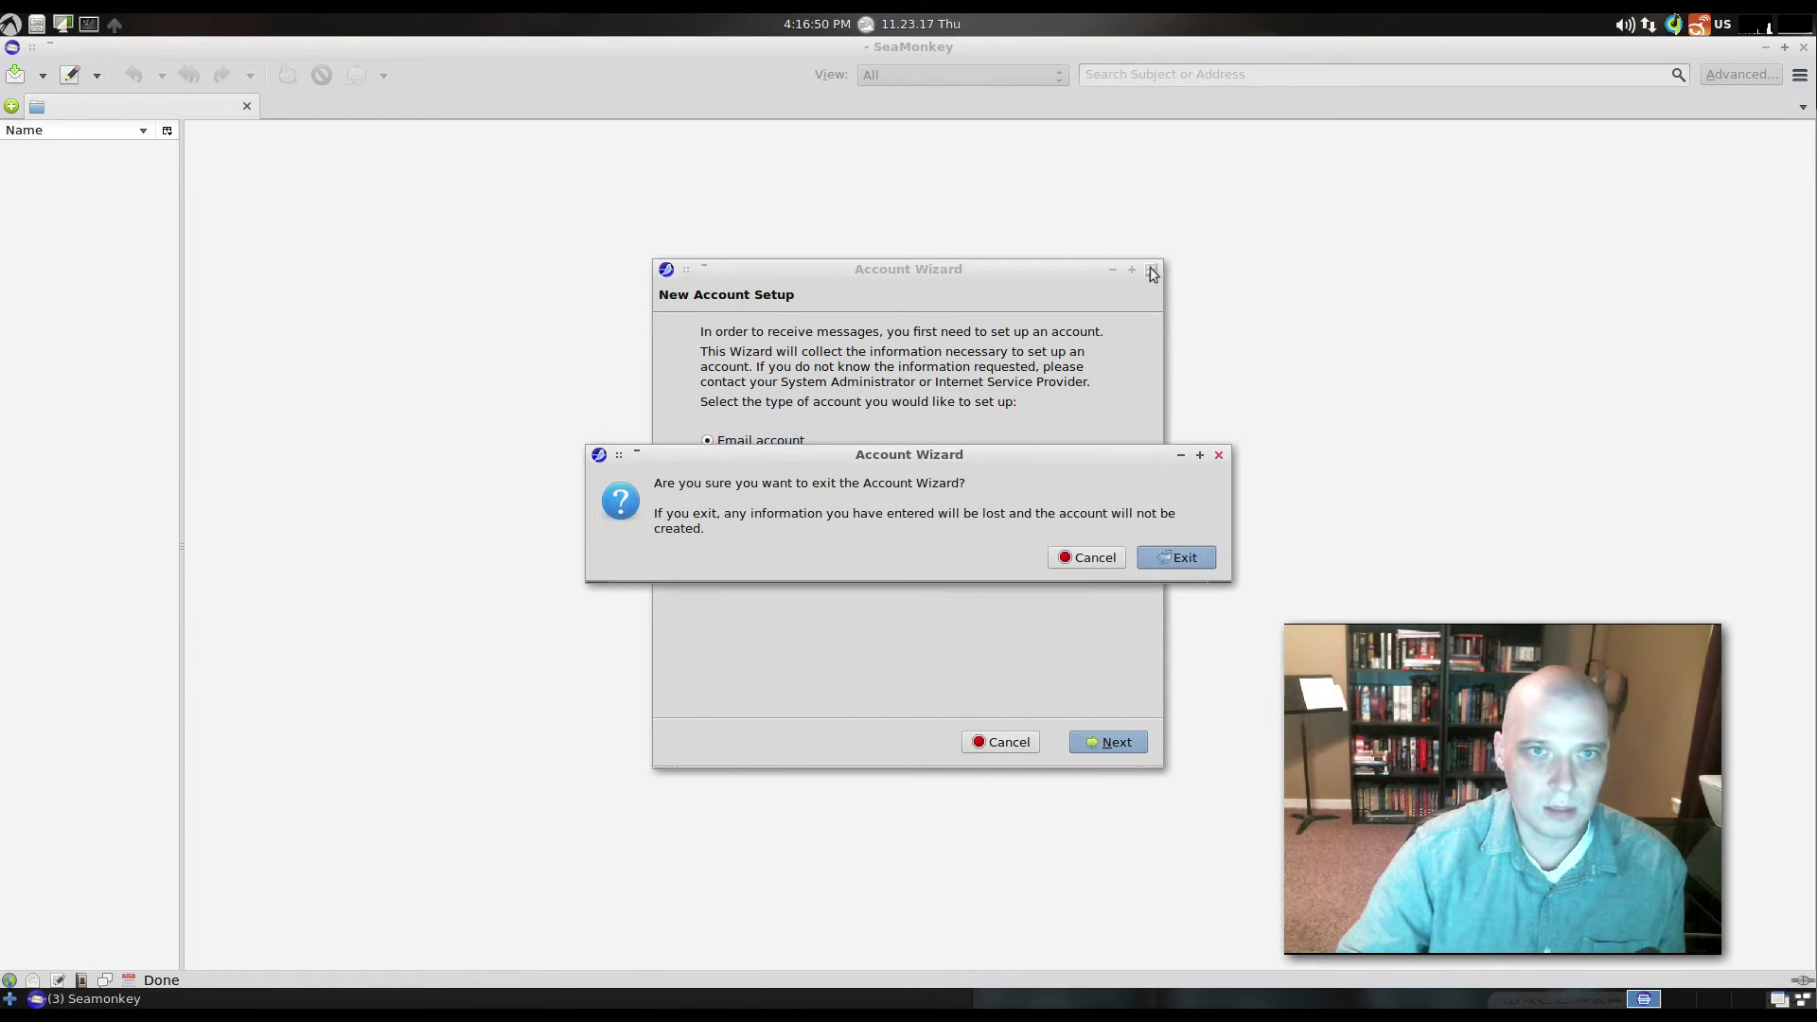
click(1180, 559)
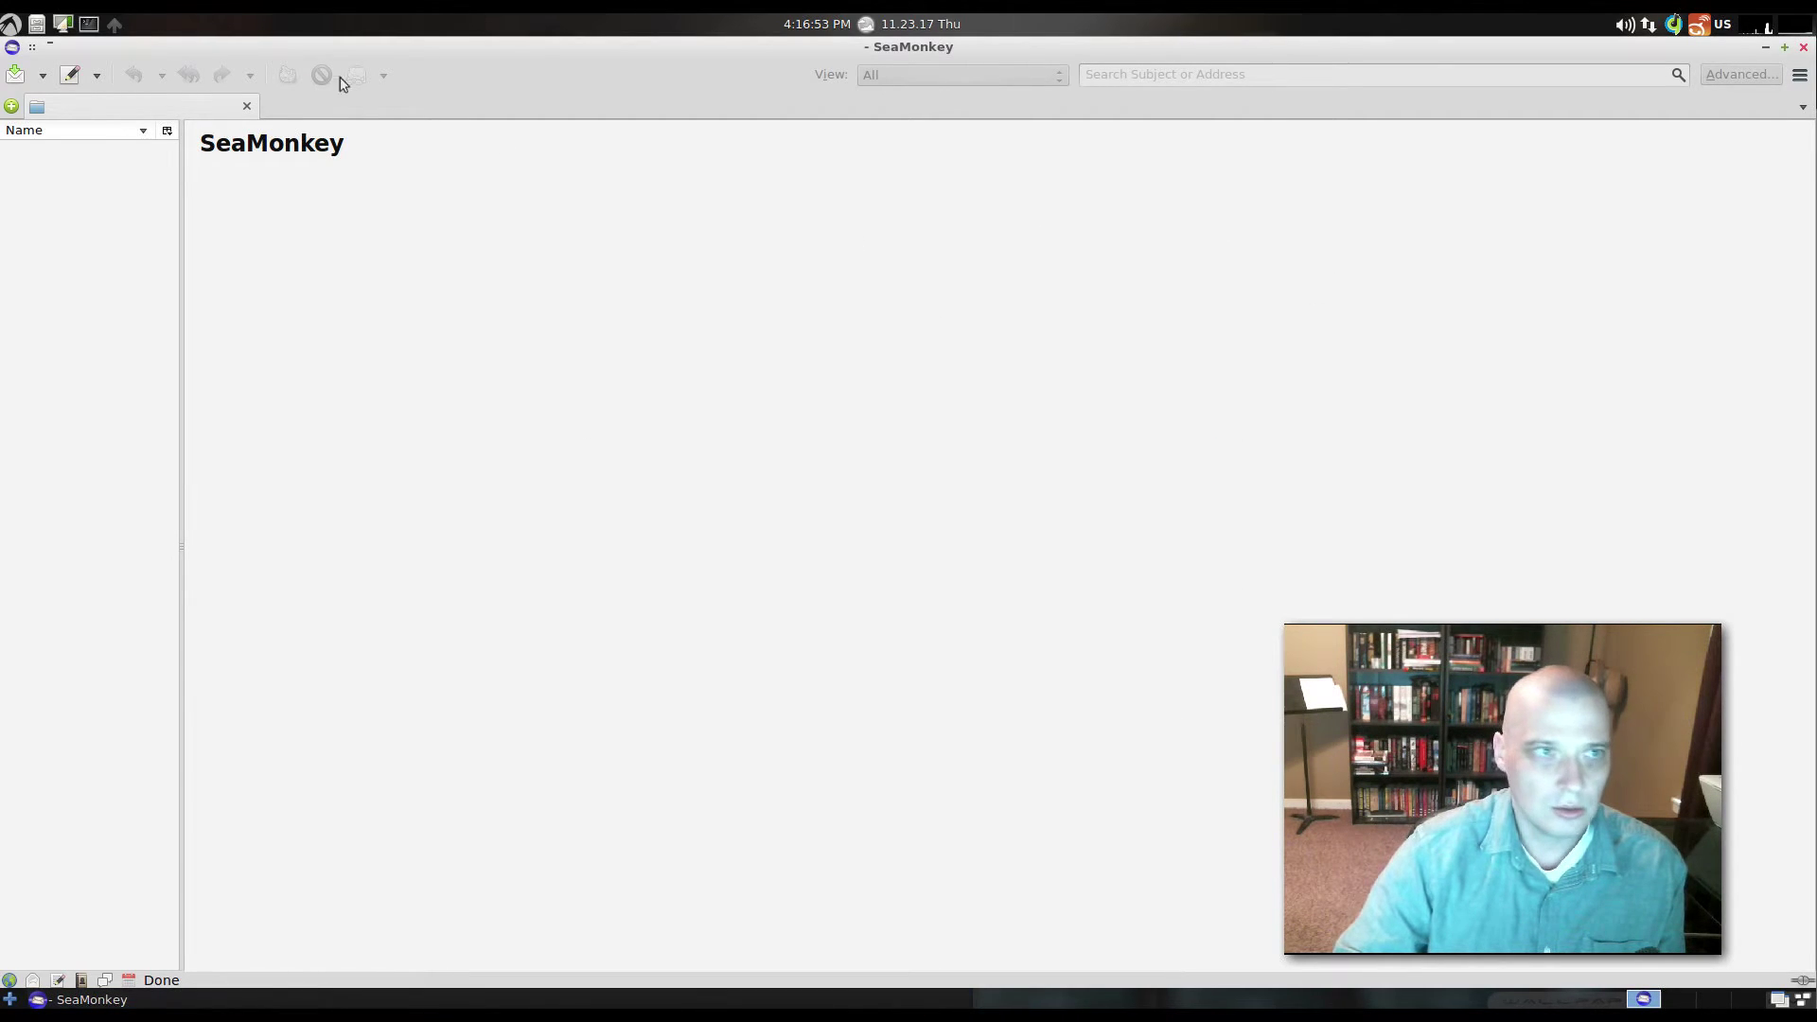
click(1802, 47)
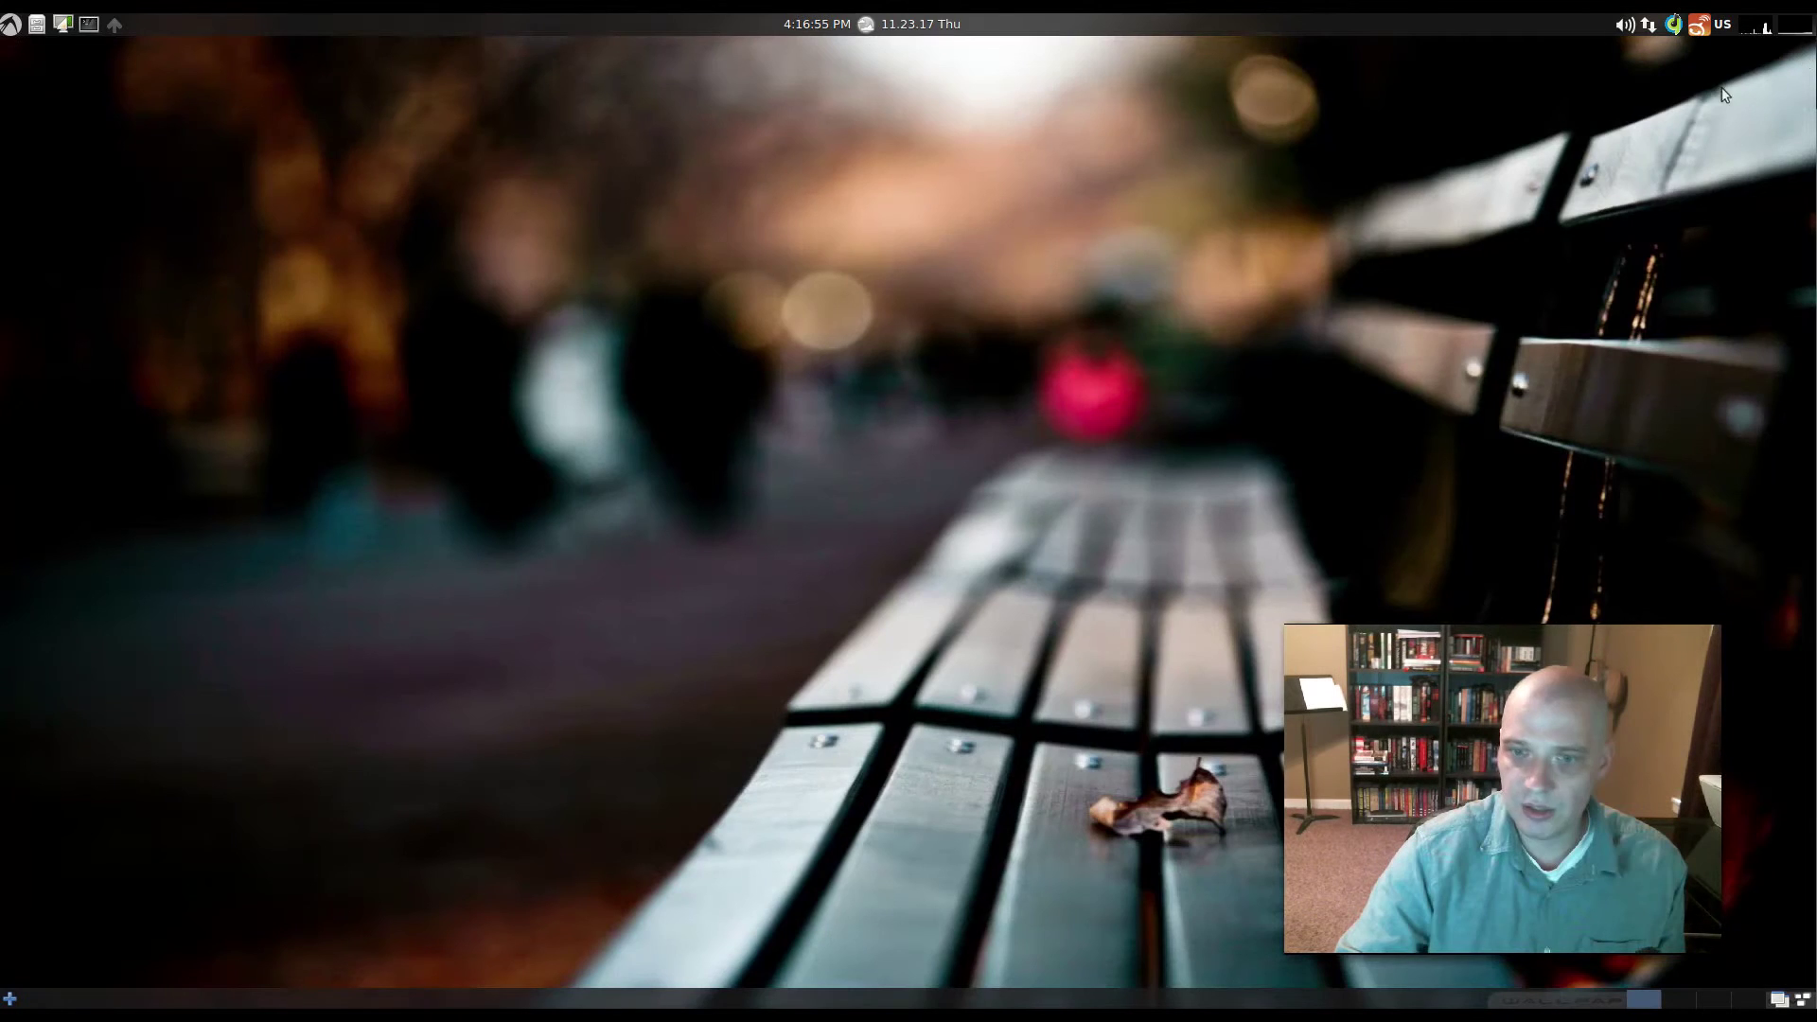
click(9, 24)
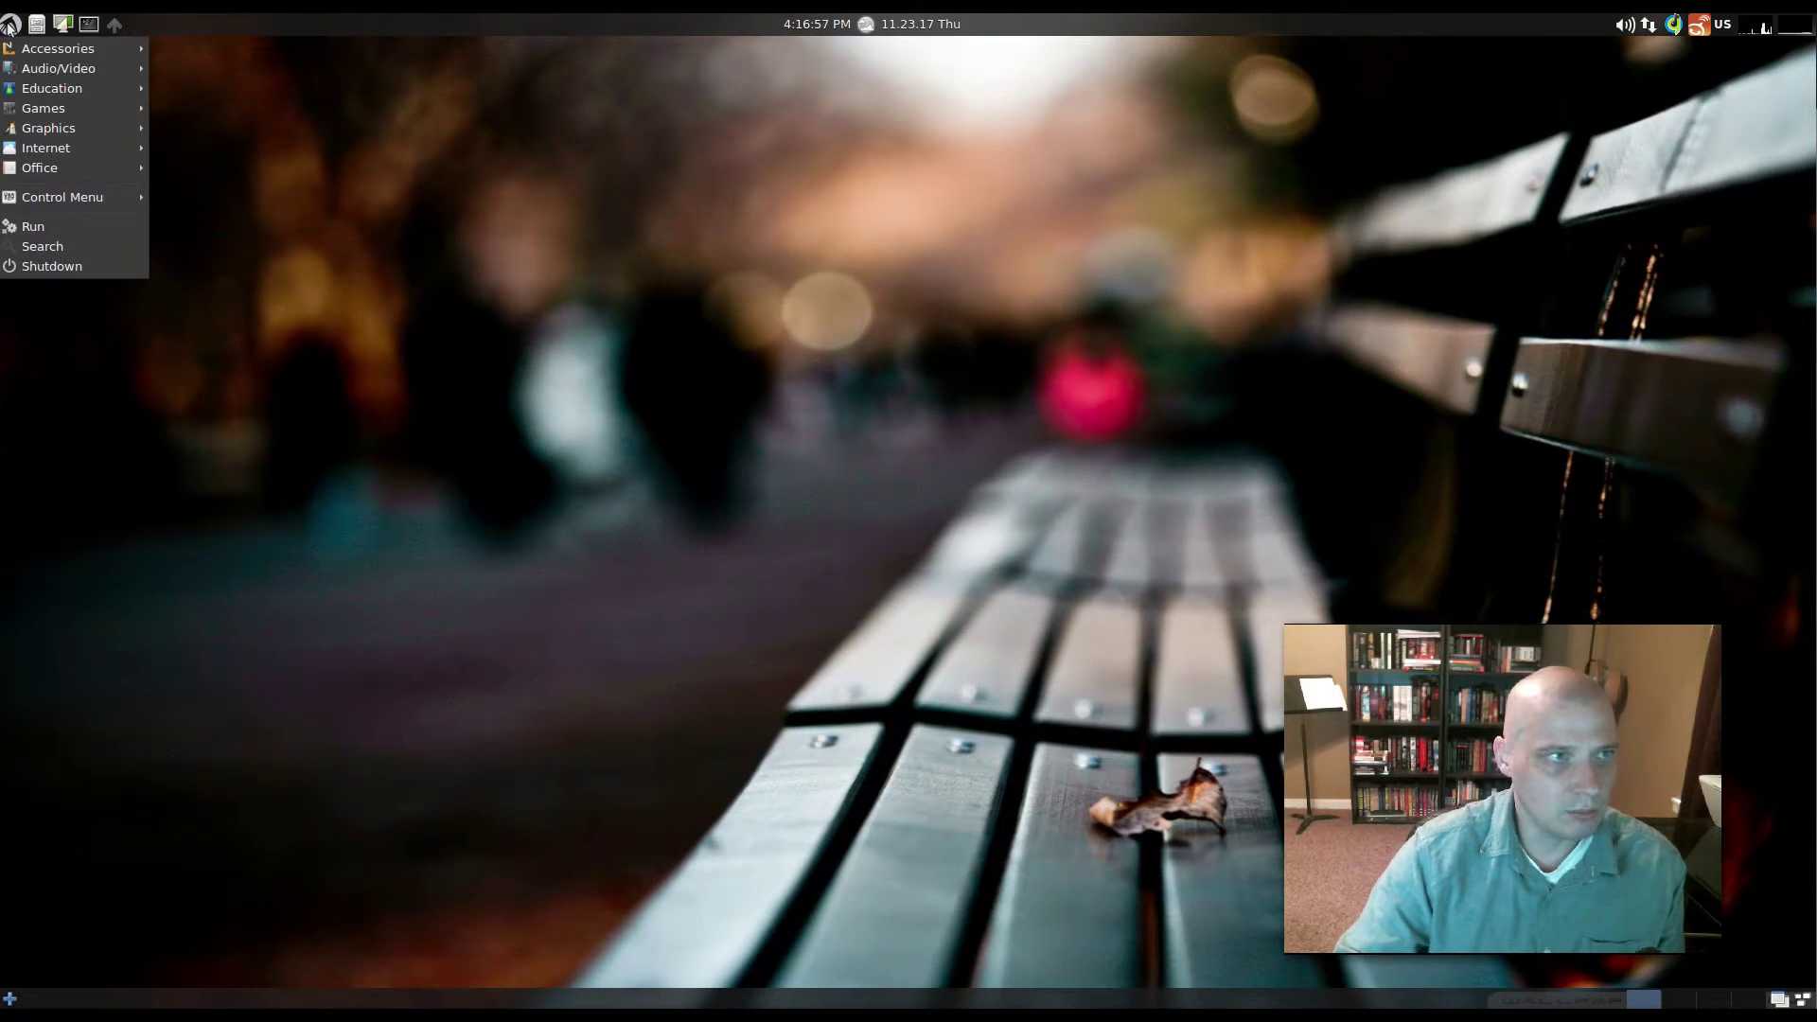
mouse_move(127, 93)
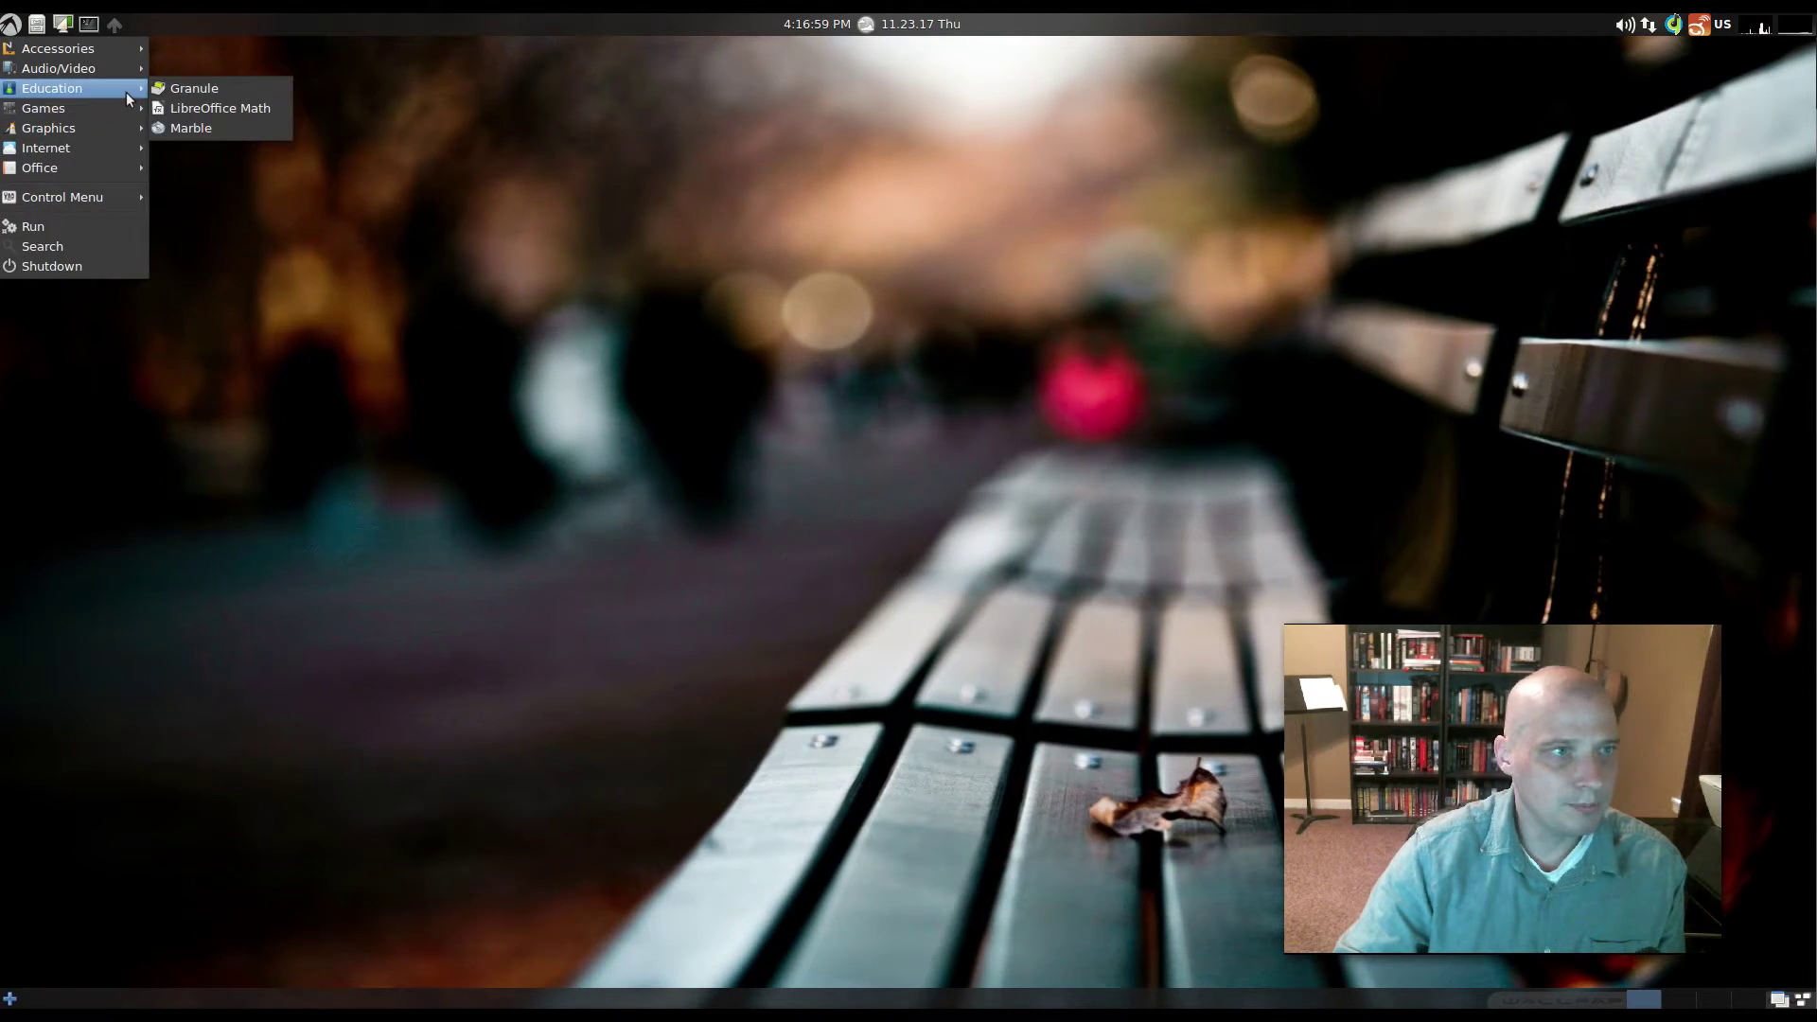
mouse_move(117, 151)
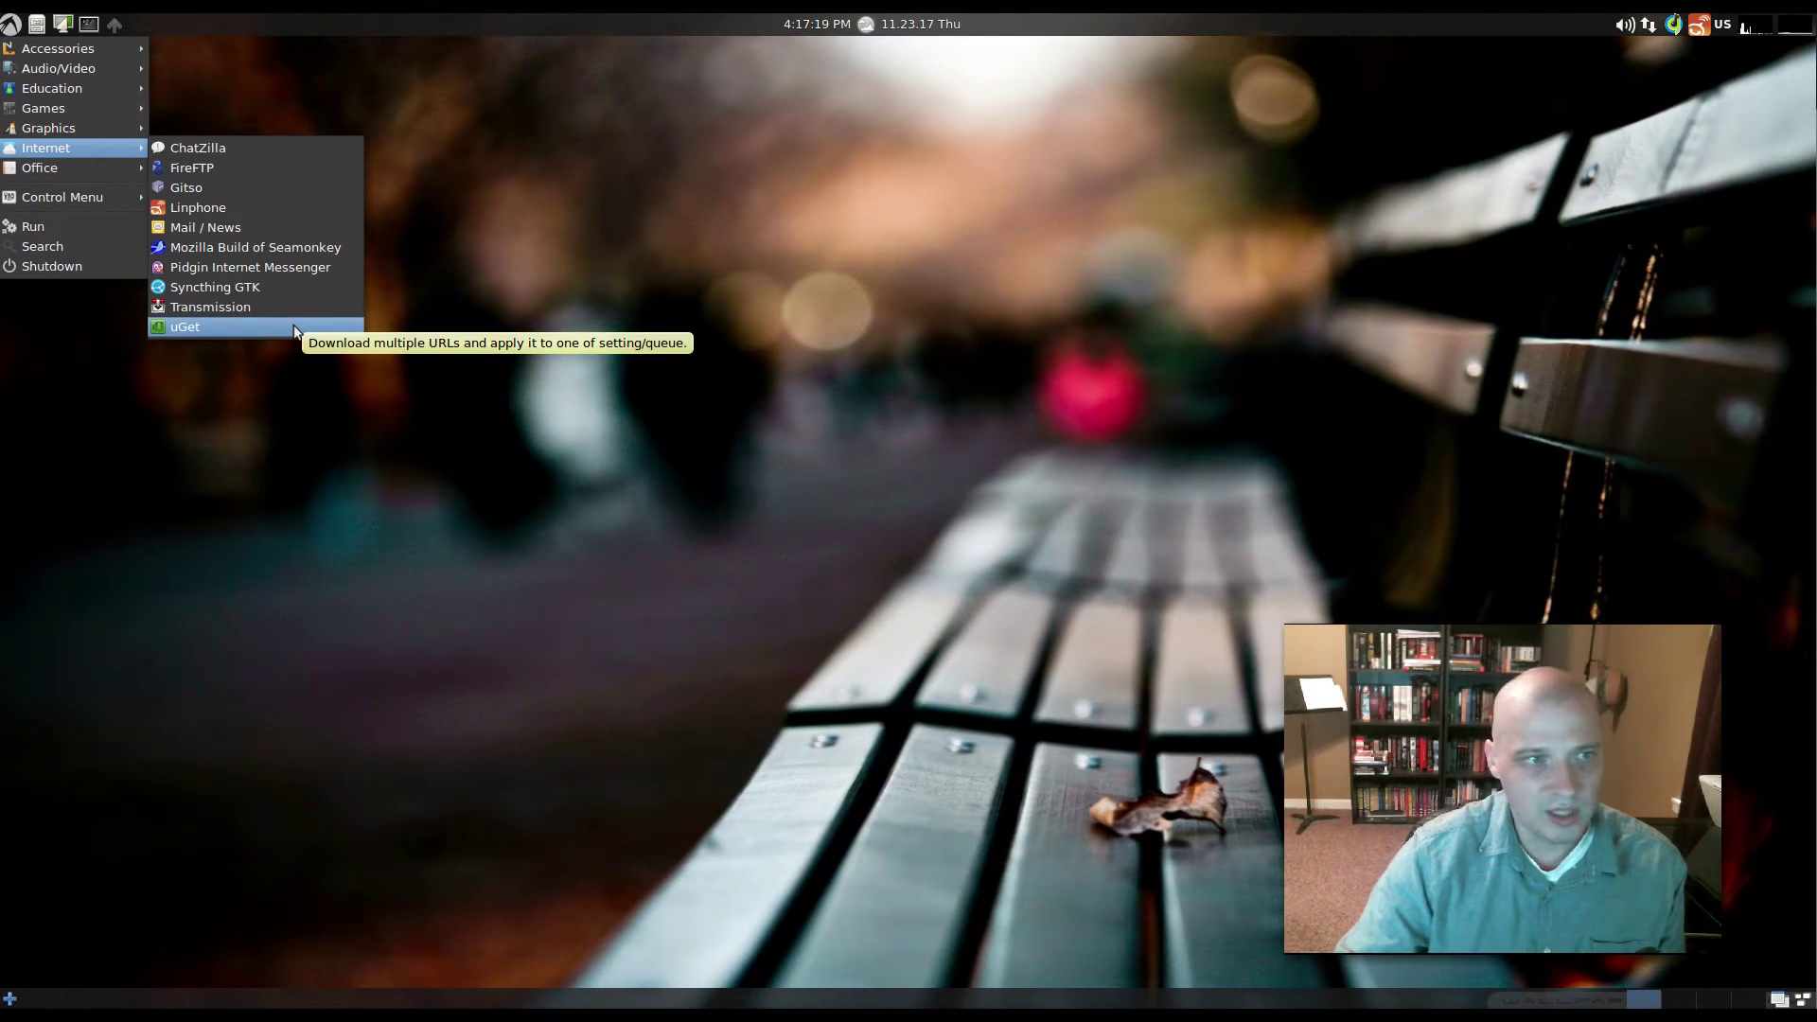
- Launch uGet and view its version and credits in the About window
click(293, 328)
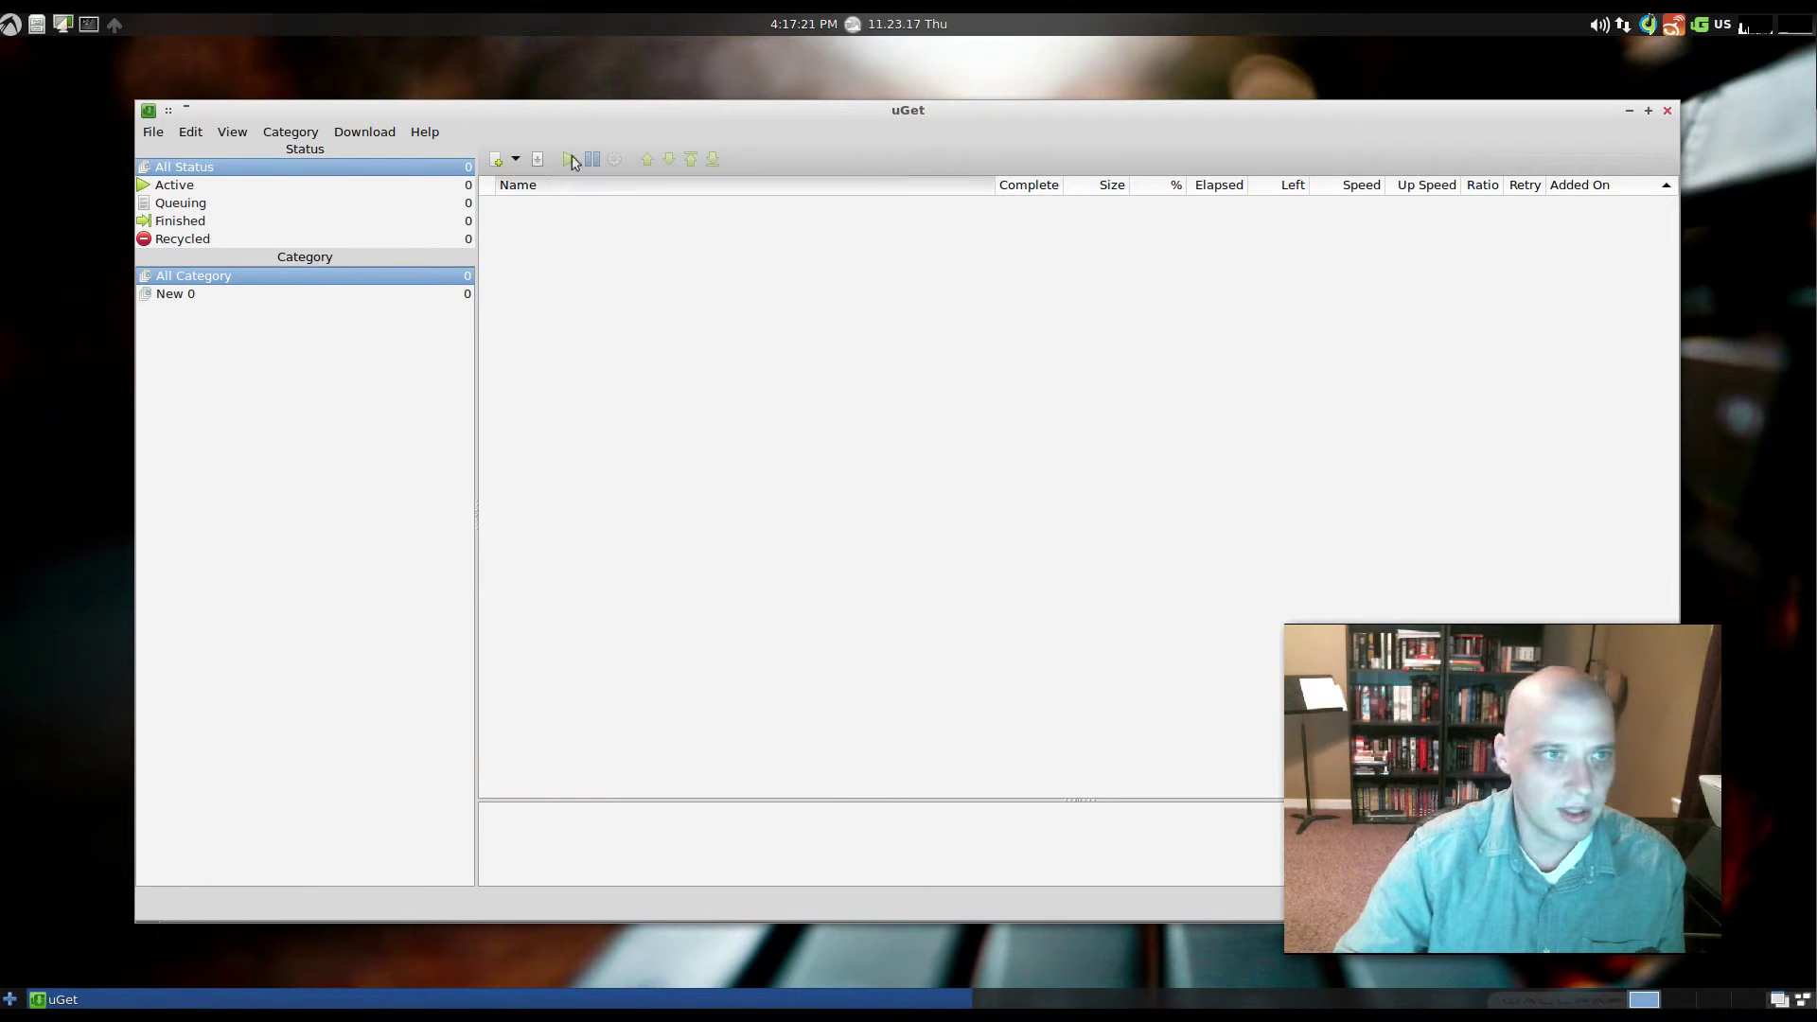
click(424, 132)
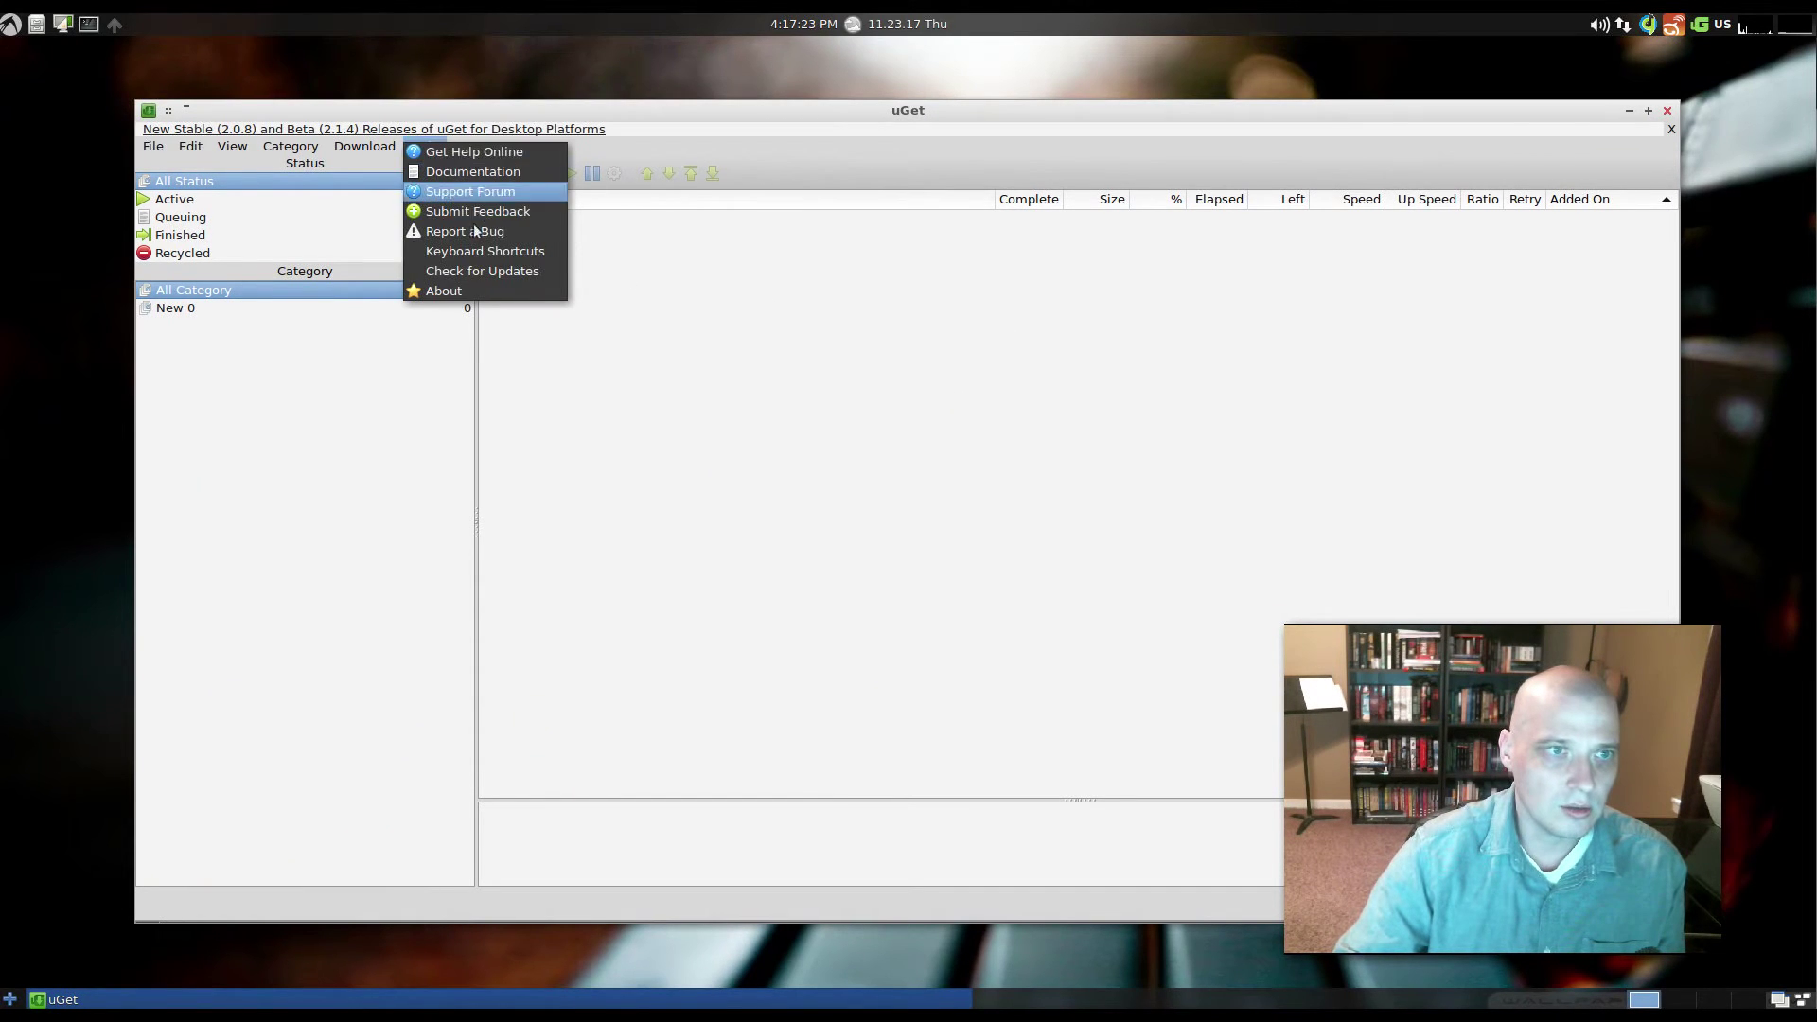
click(456, 287)
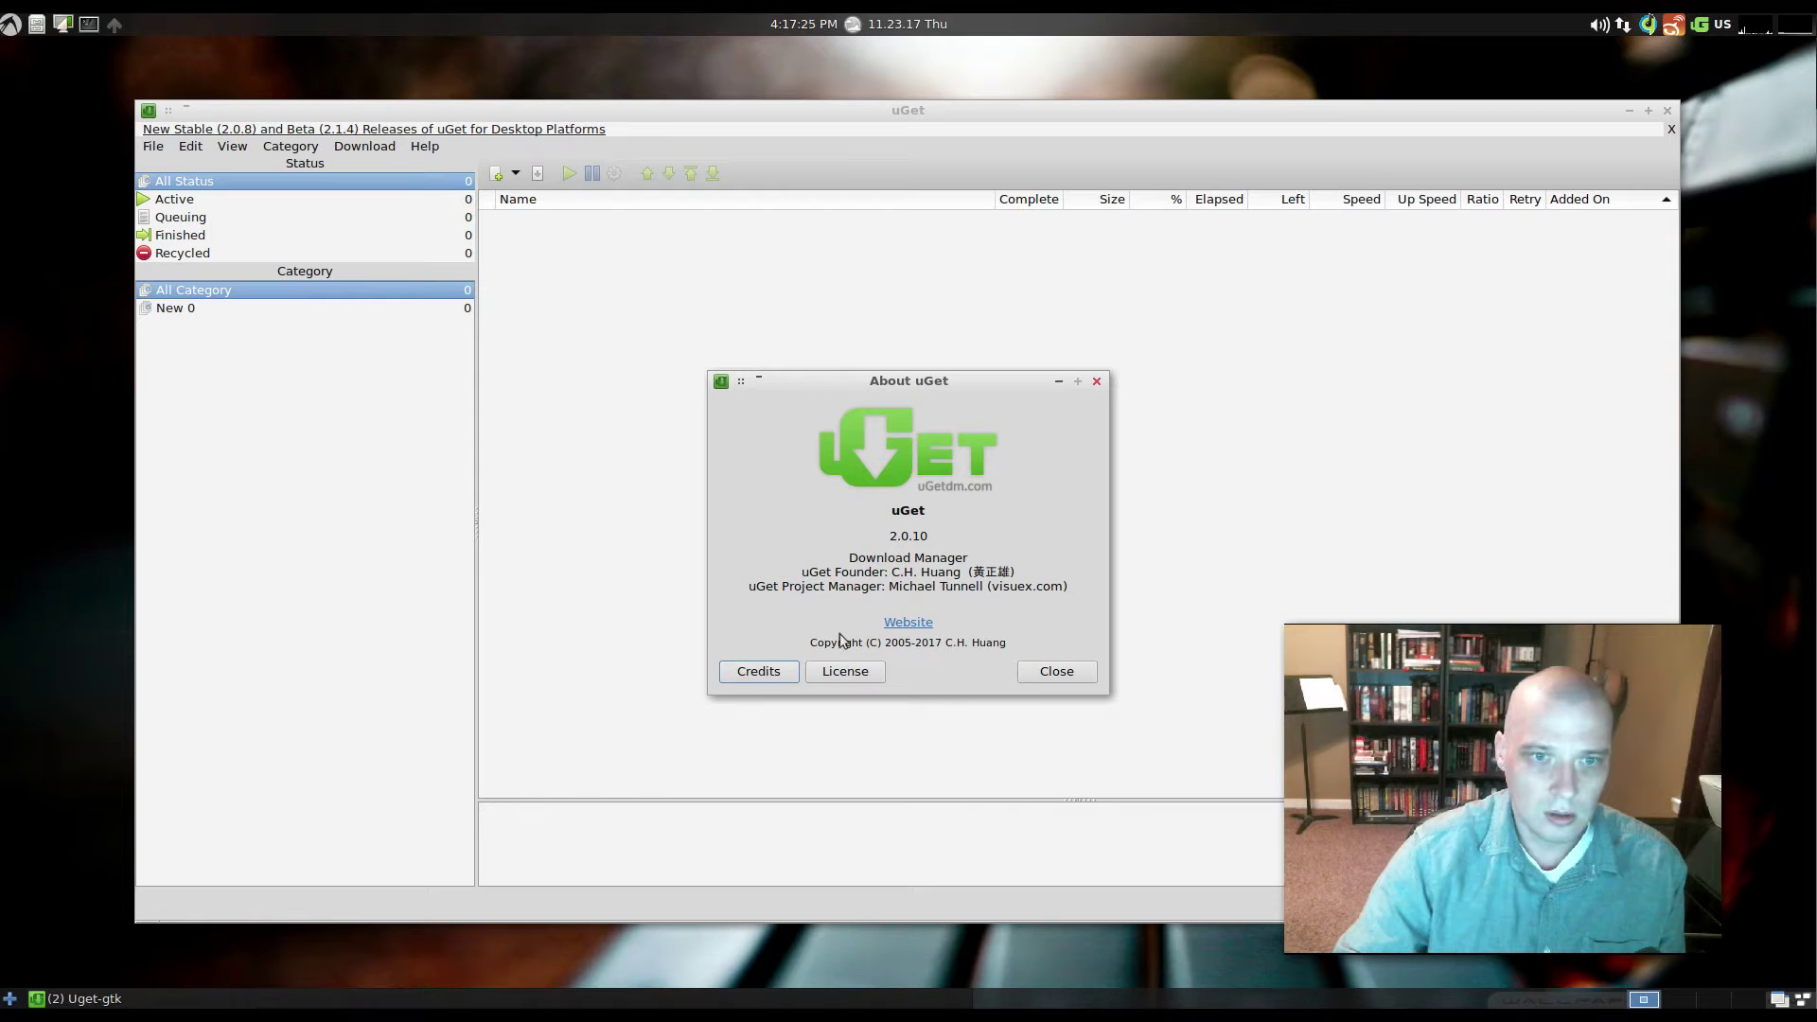
- Close the About window and uGet, then reopen the application menu
click(1097, 381)
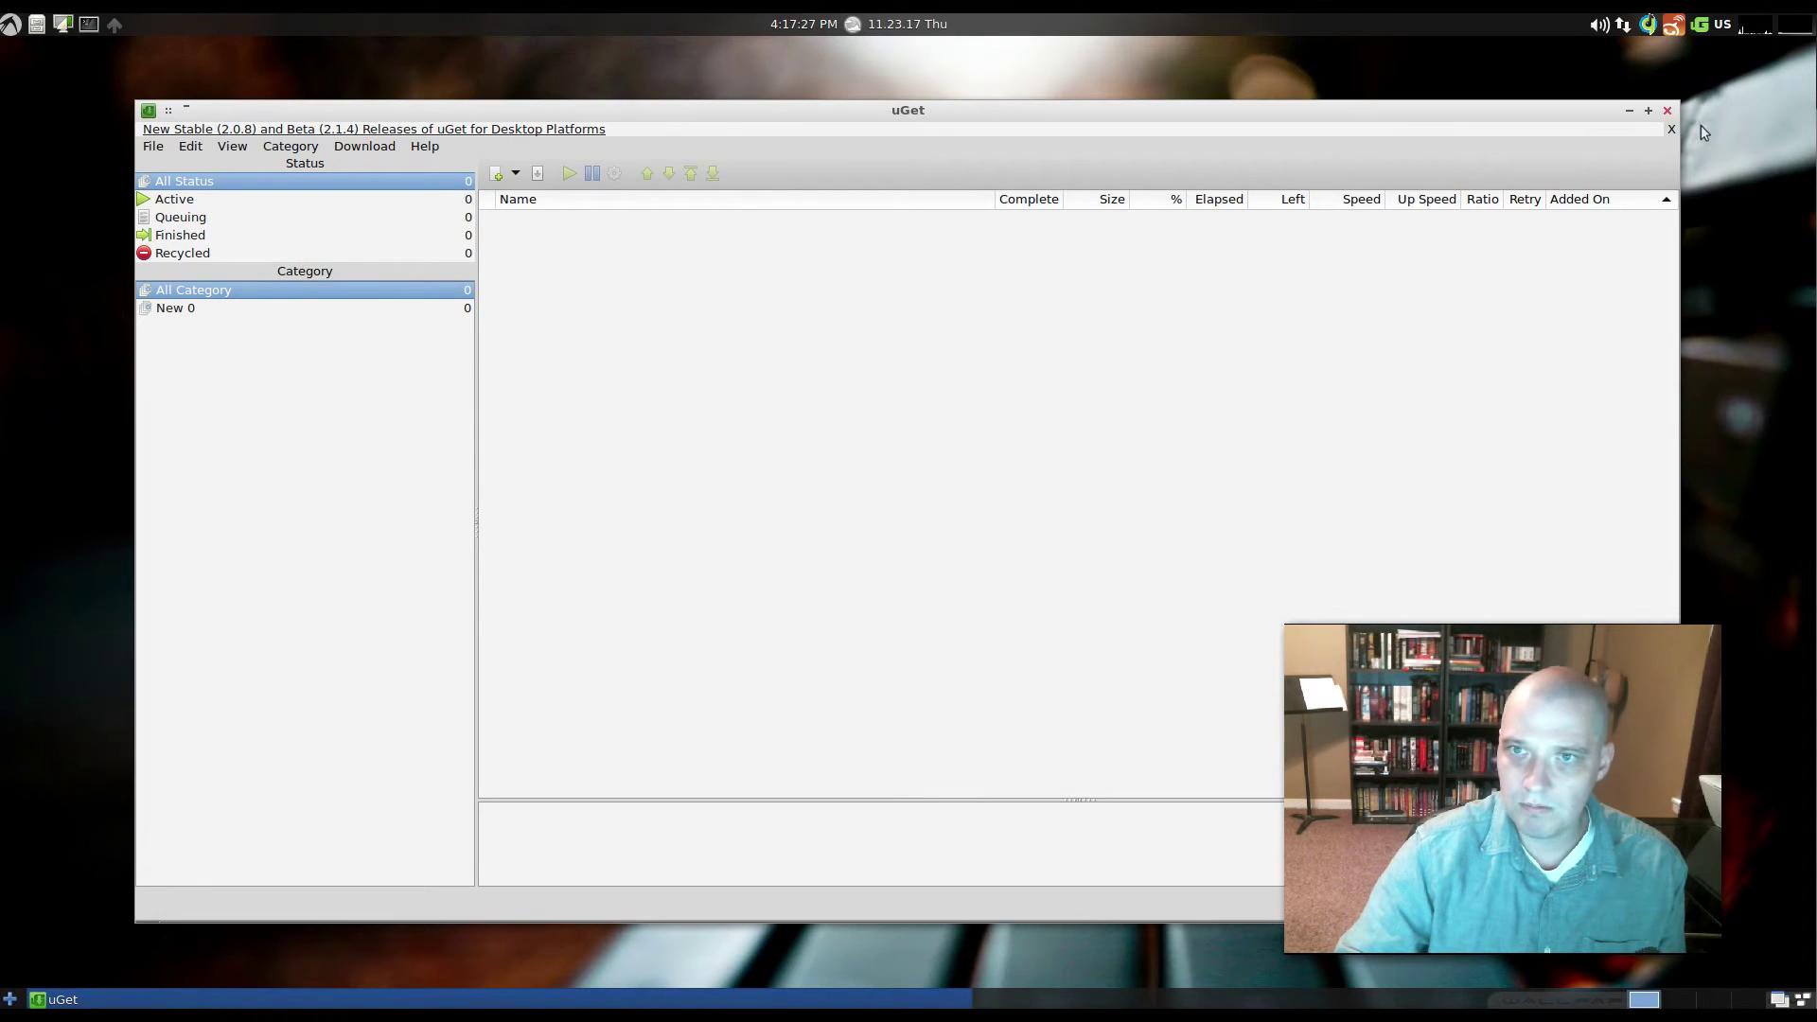
click(1667, 109)
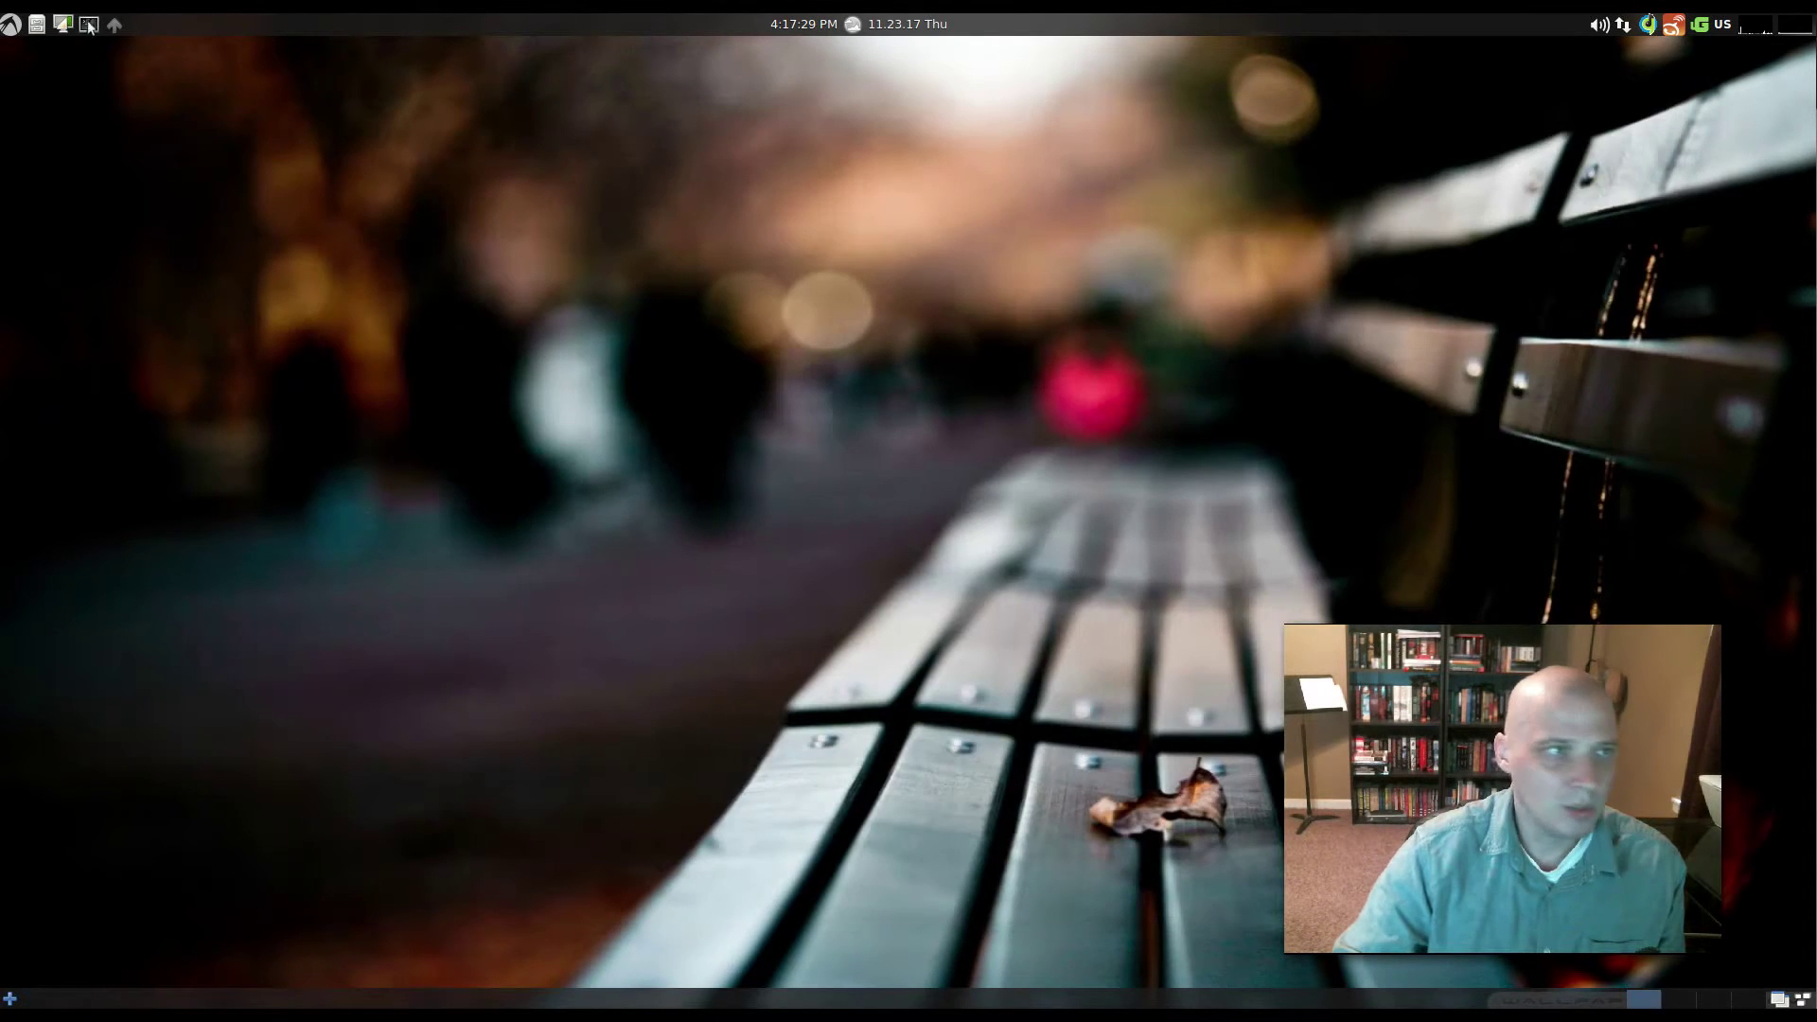
click(11, 24)
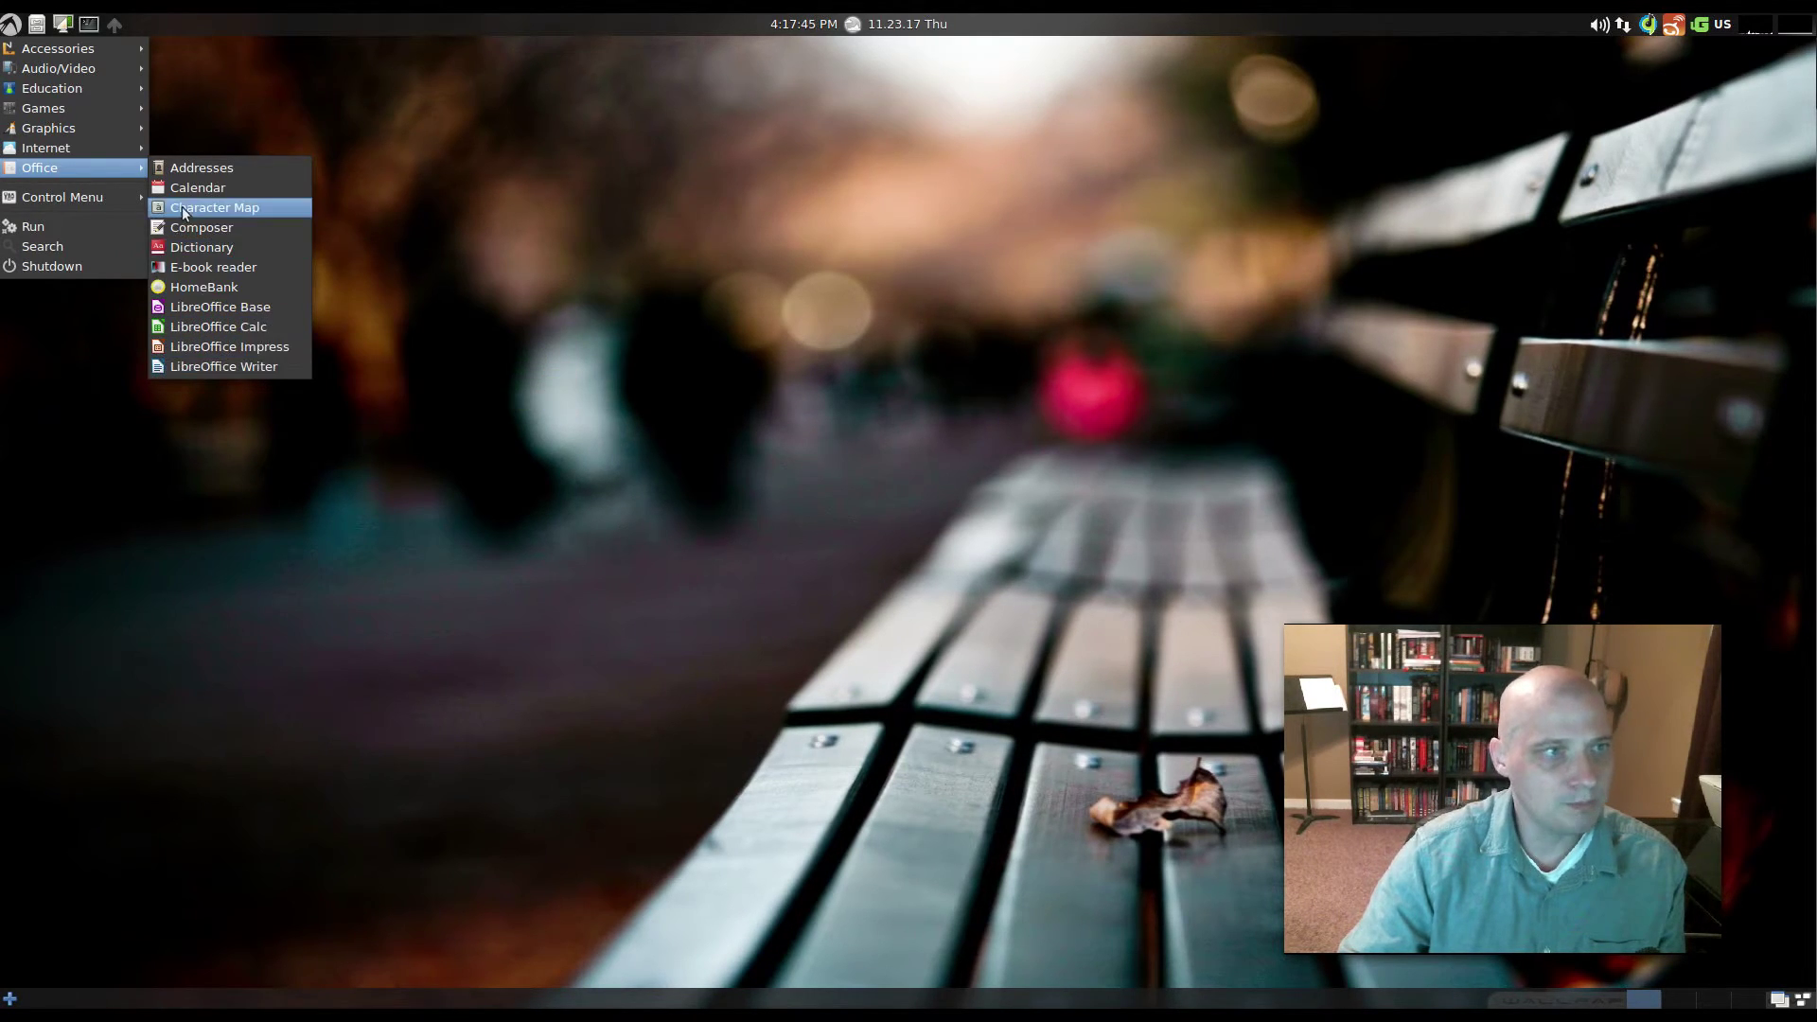
- Browse the Control Menu to its Software submenu with Check & Install Updates, Synaptic and more
mouse_move(126, 202)
mouse_move(197, 203)
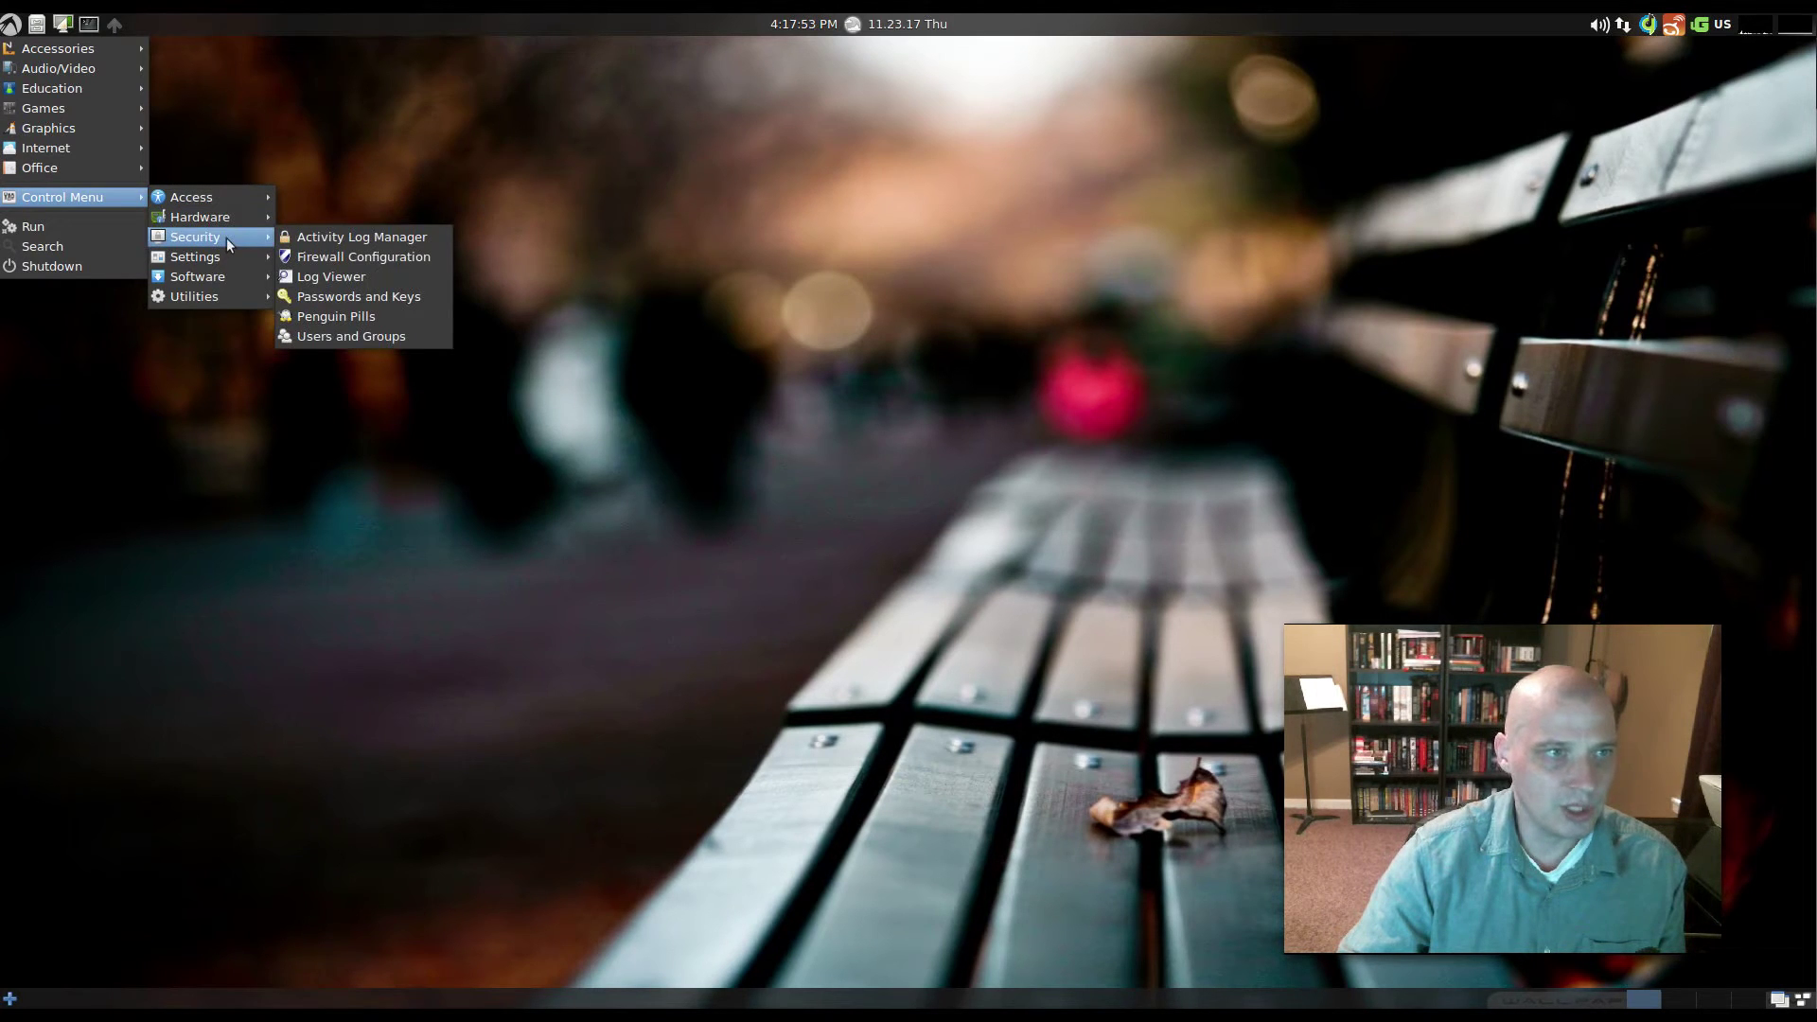
mouse_move(225, 262)
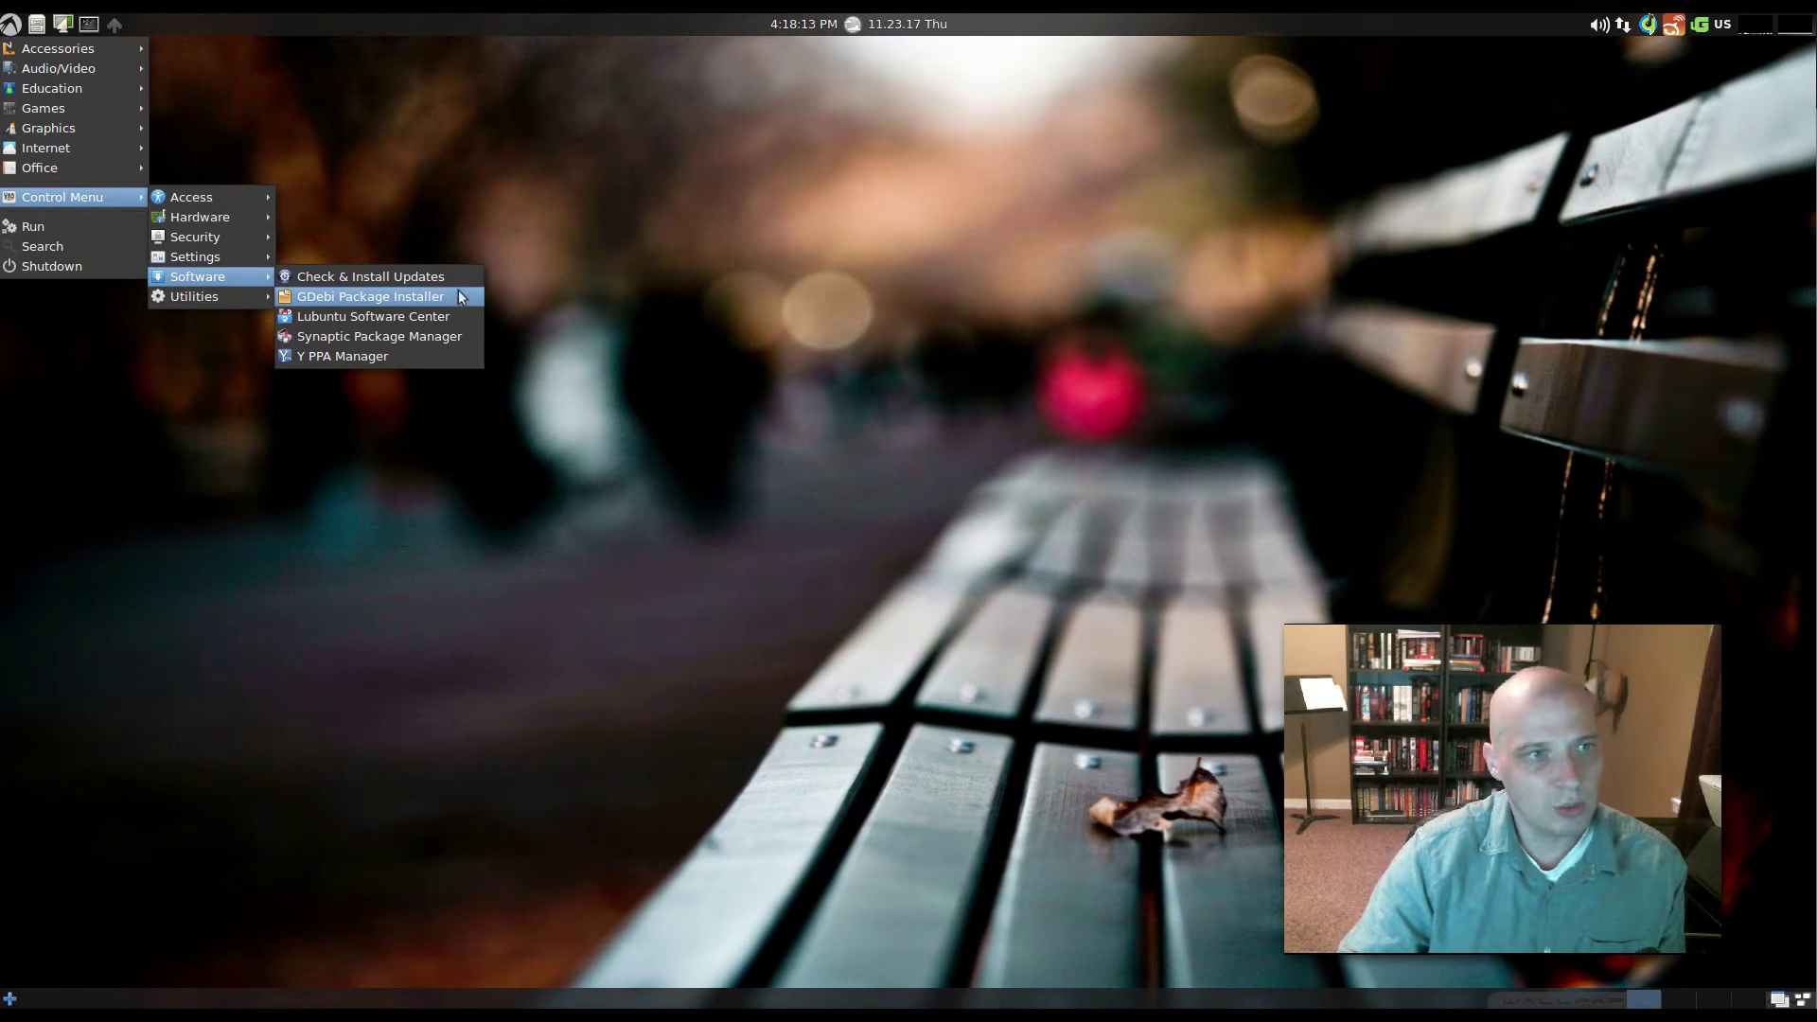
- Launch Check & Install Updates, enter the administrator password, and let uCareSystem run to Done
click(458, 283)
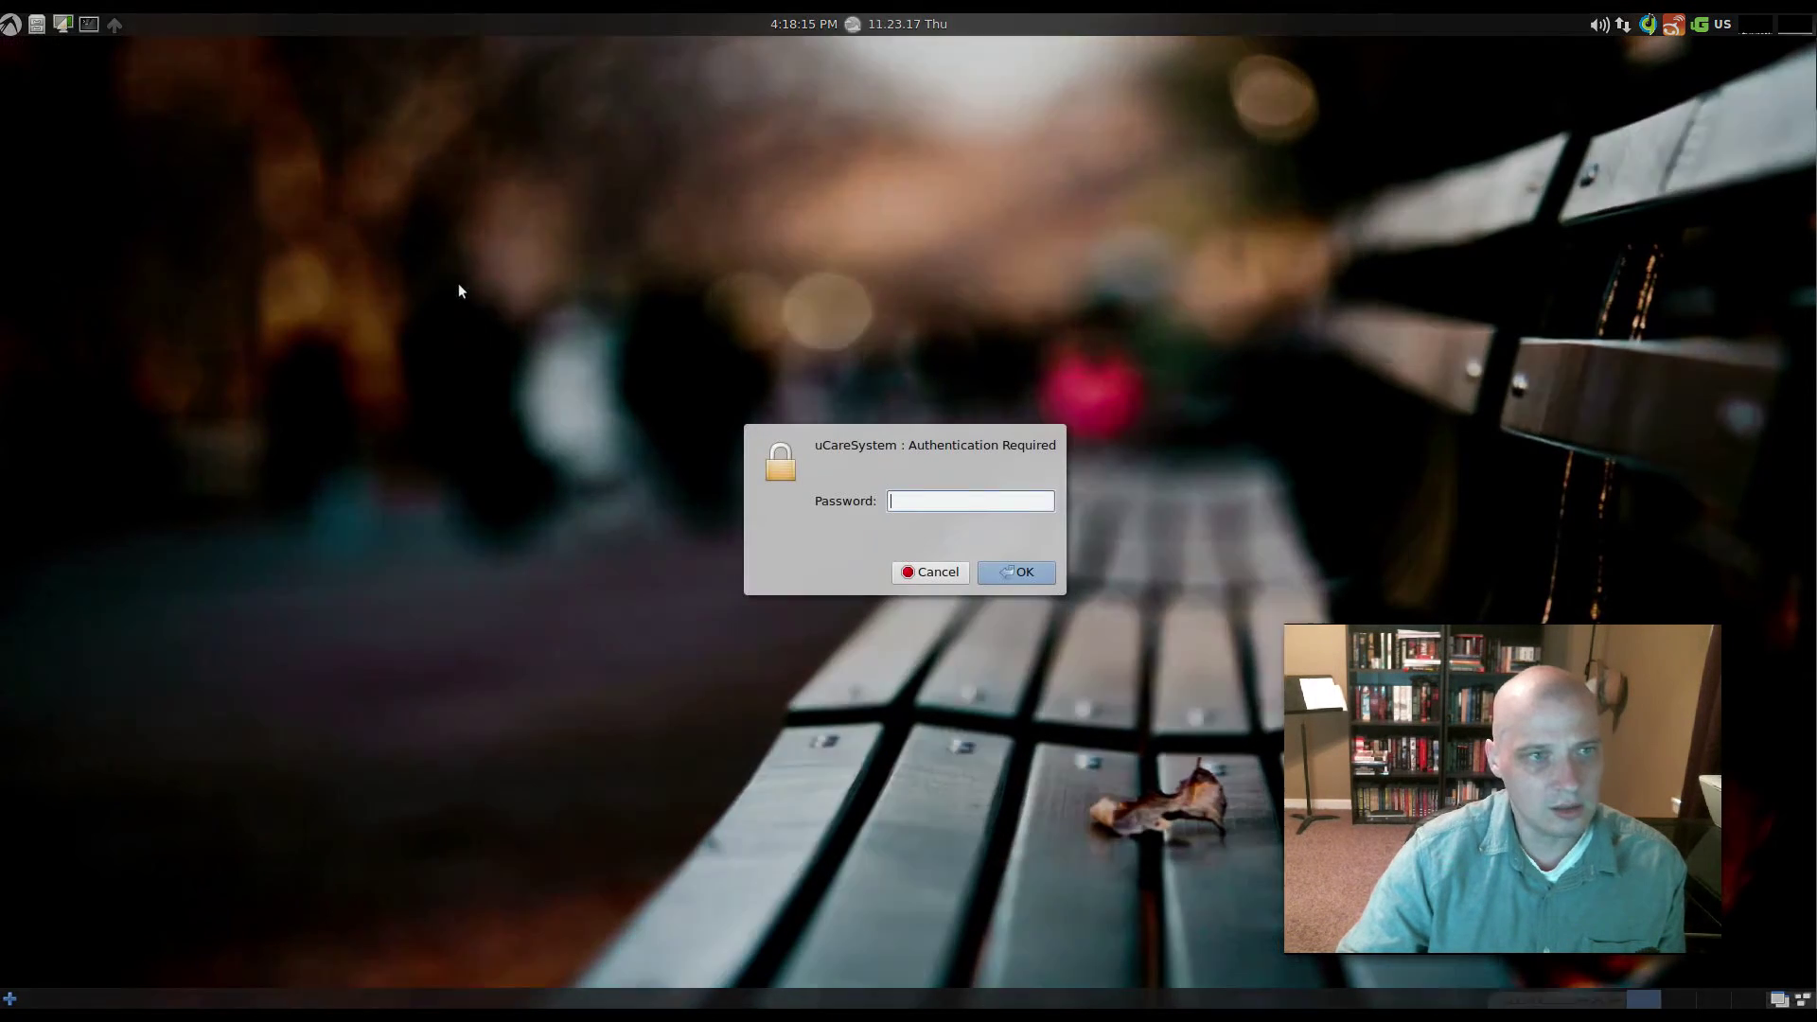
text(*********)
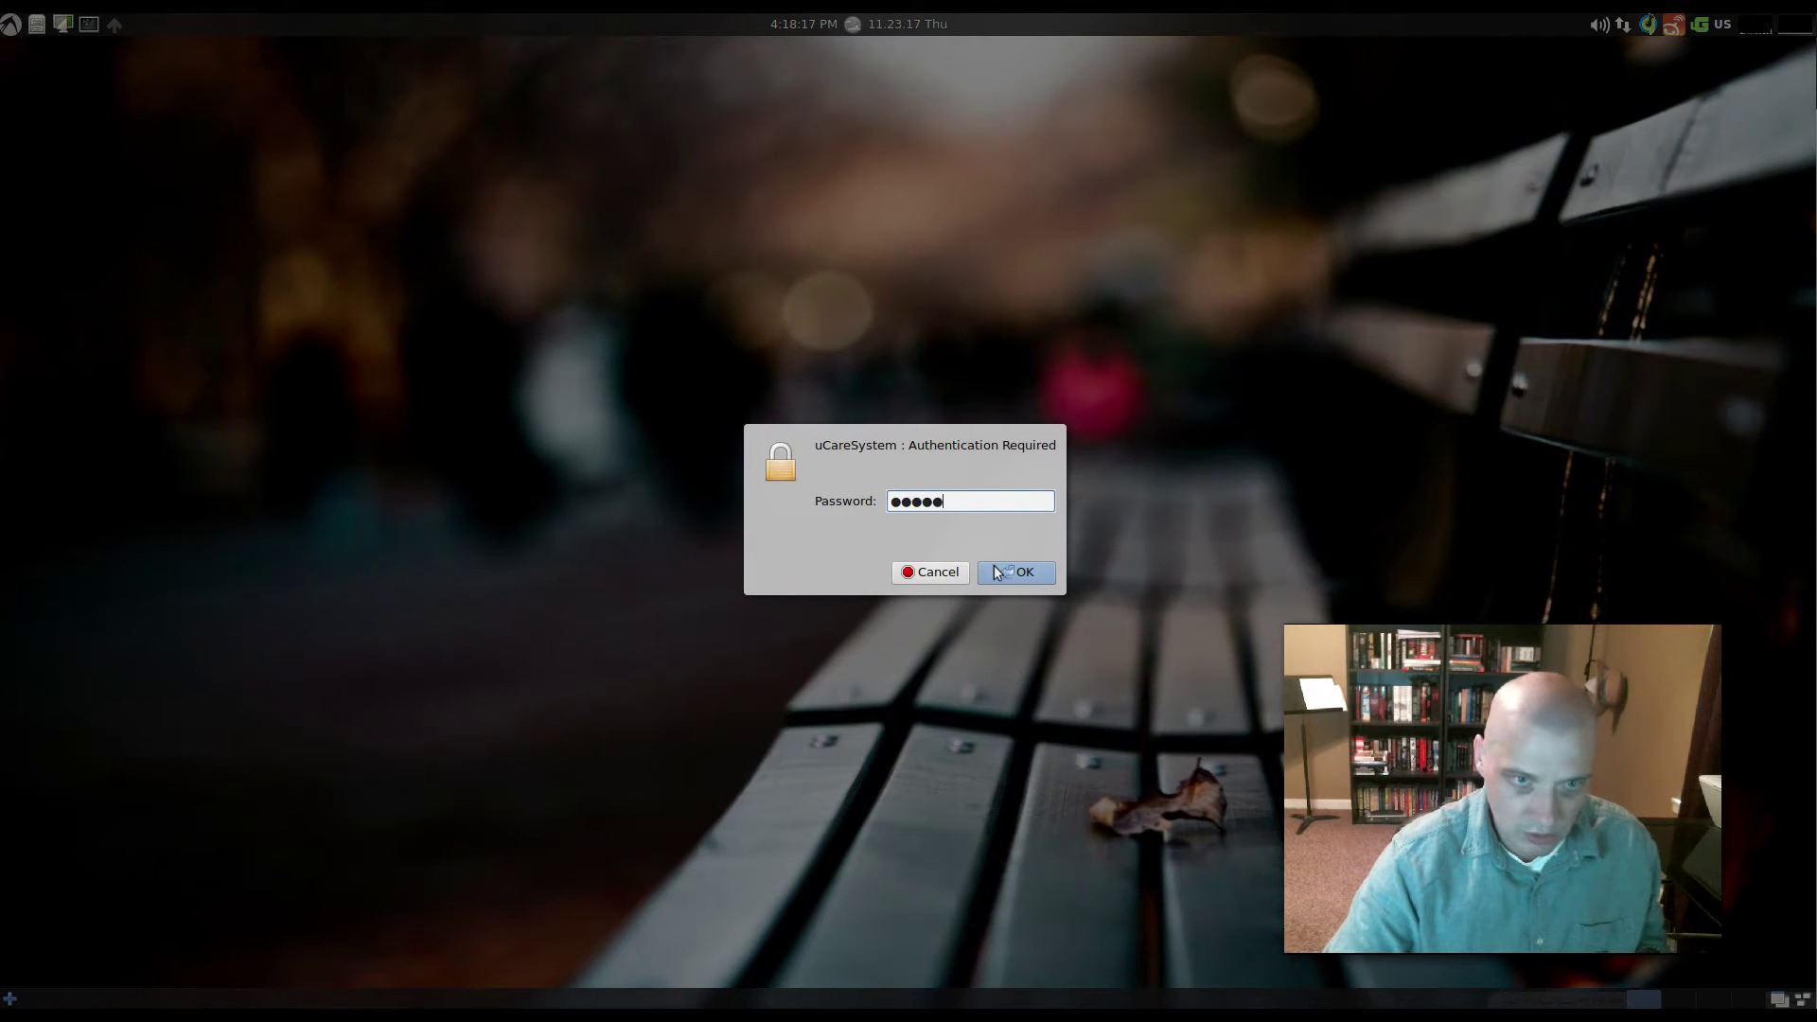
click(1016, 571)
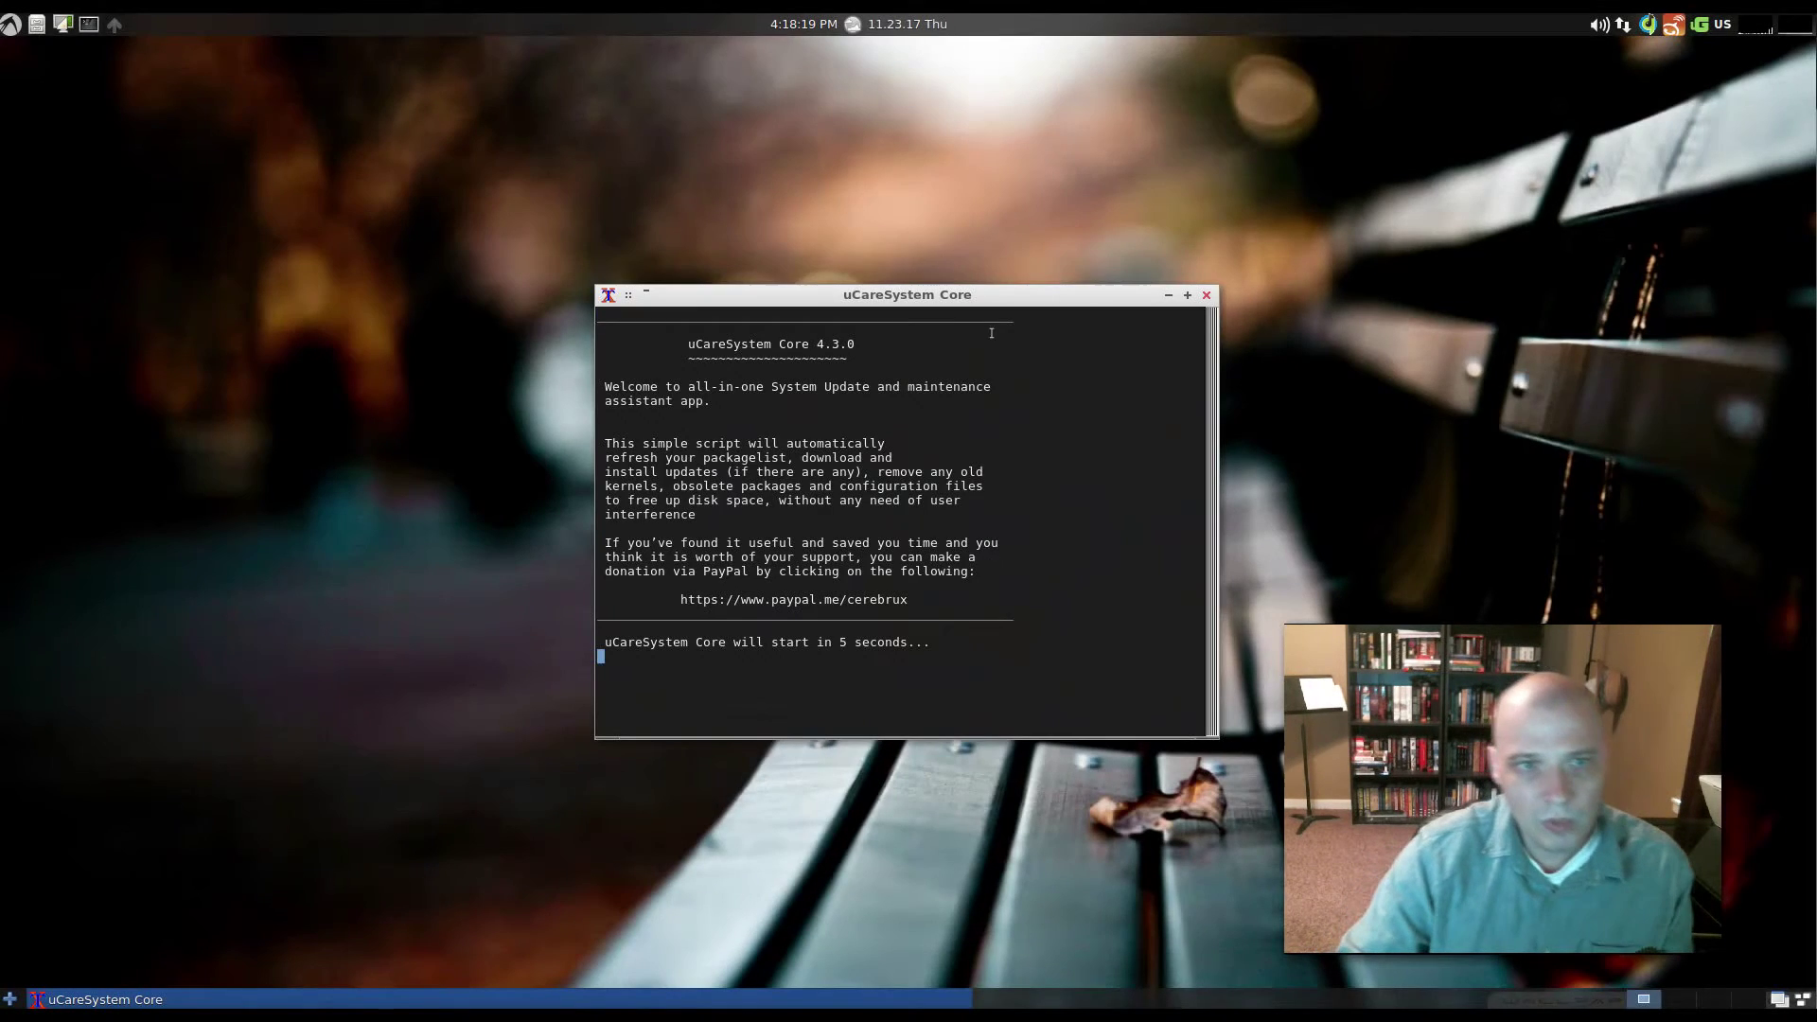
drag(1014, 298, 648, 335)
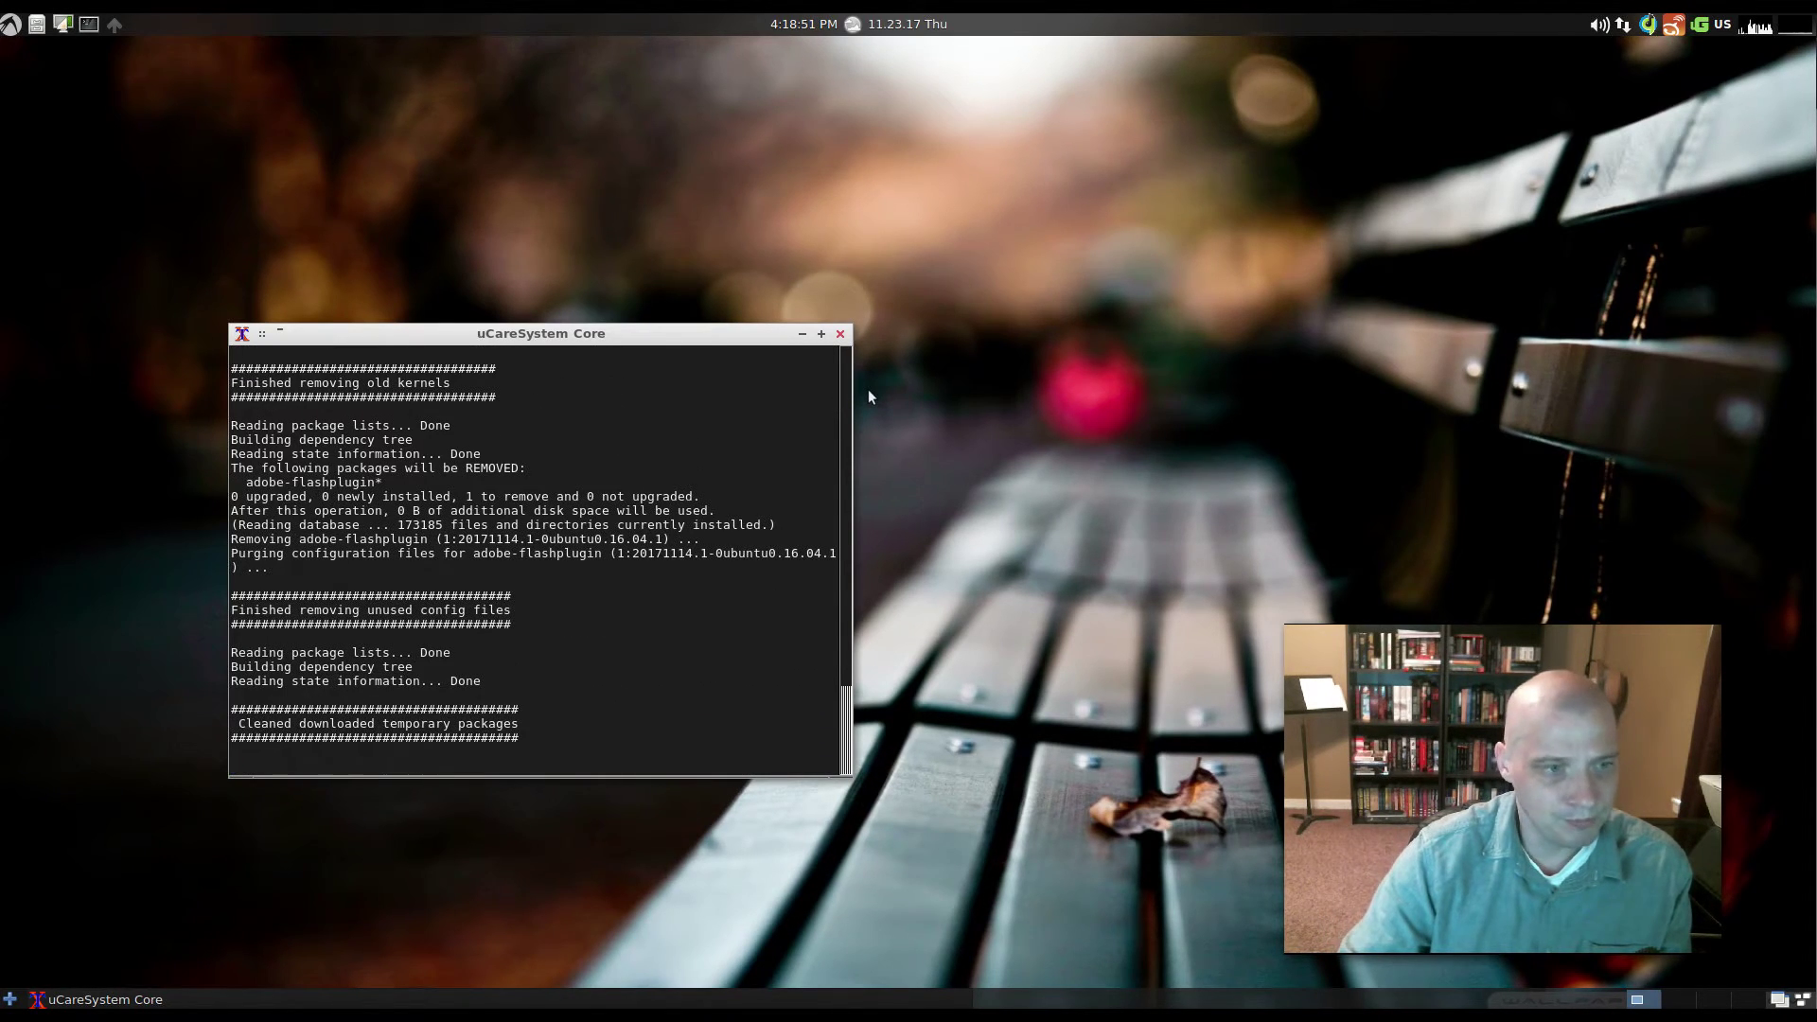
- Bring up the applications menu at the Control Menu's Software submenu
click(9, 24)
mouse_move(127, 170)
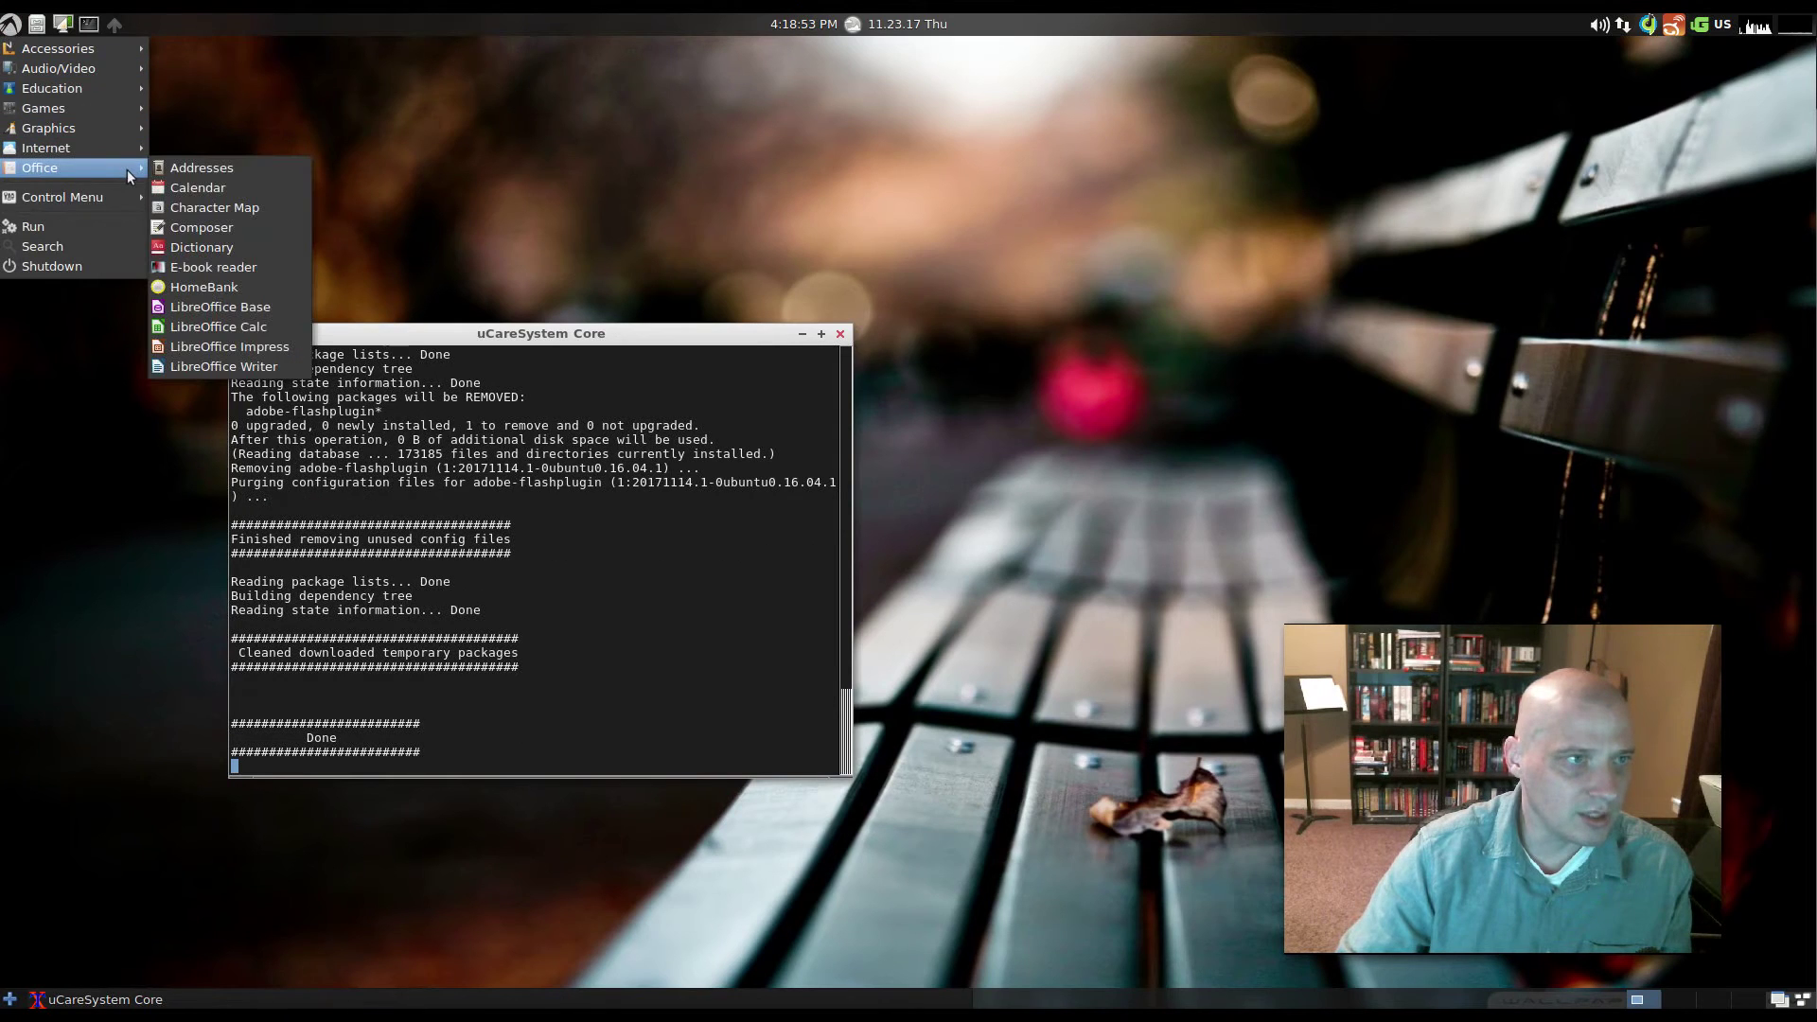
mouse_move(106, 199)
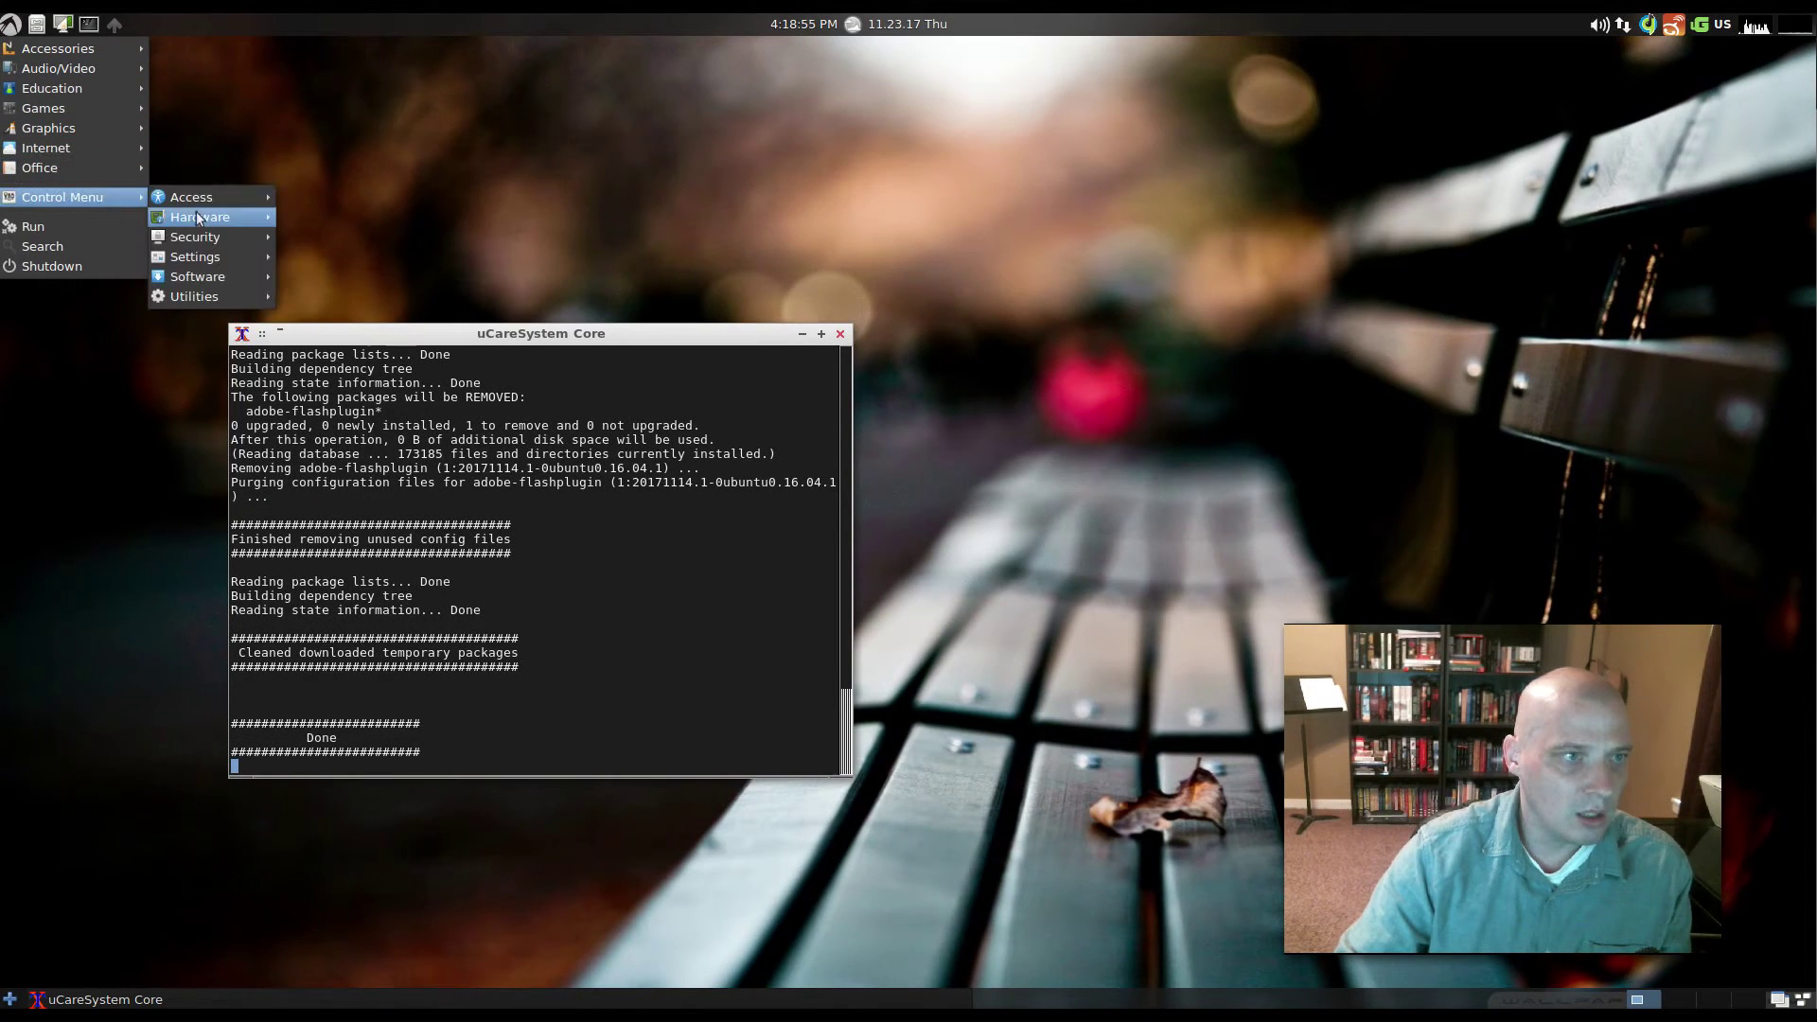
mouse_move(215, 278)
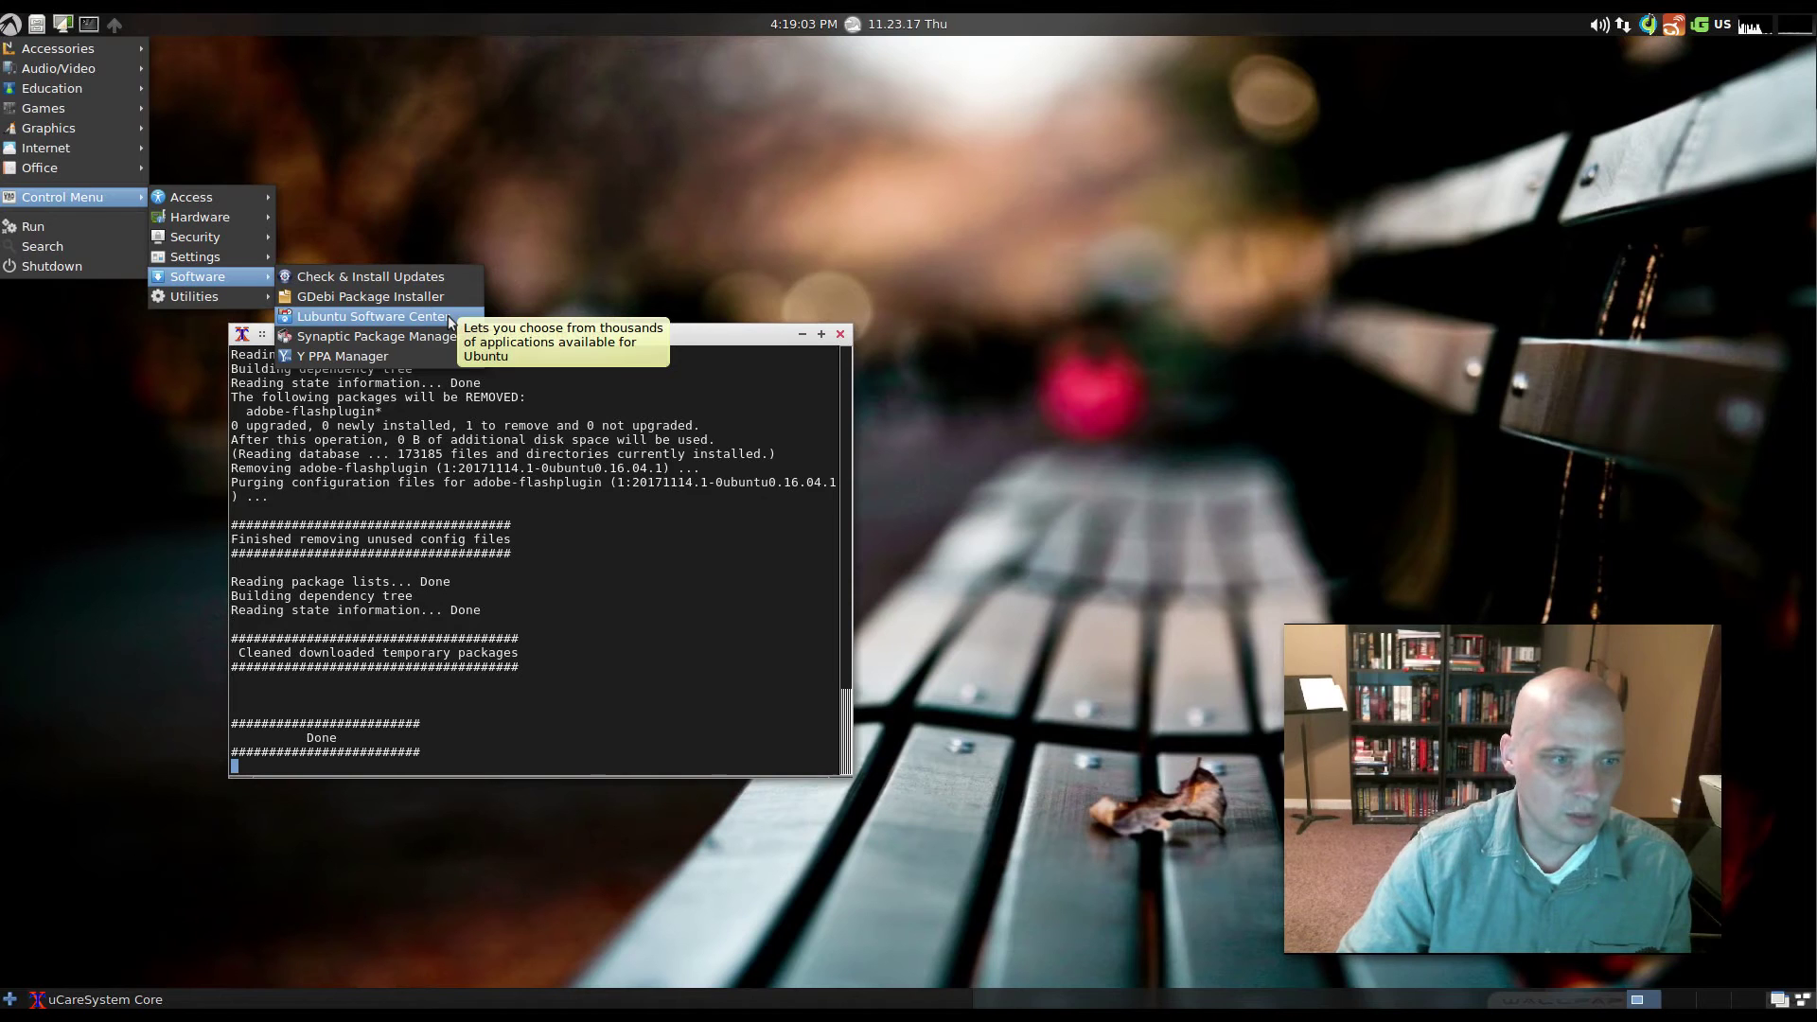
- Open Lubuntu Software Center, then move and enlarge its window
click(447, 316)
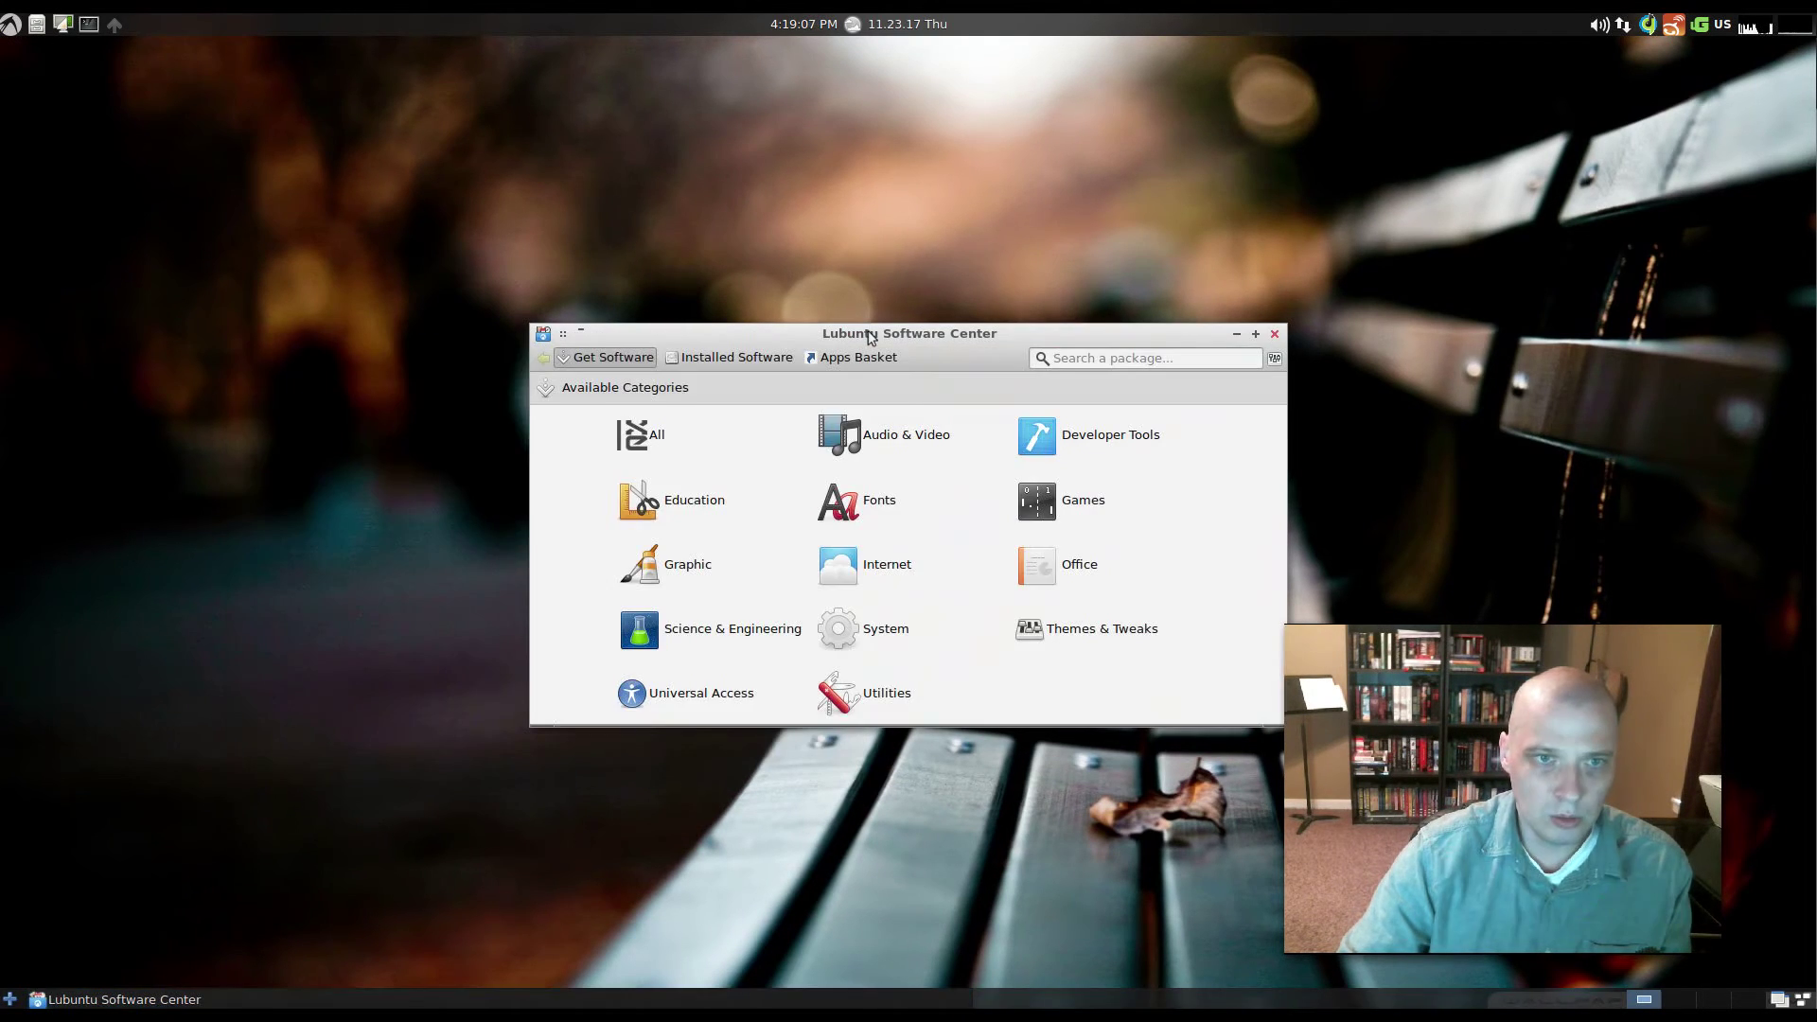
drag(868, 338, 590, 328)
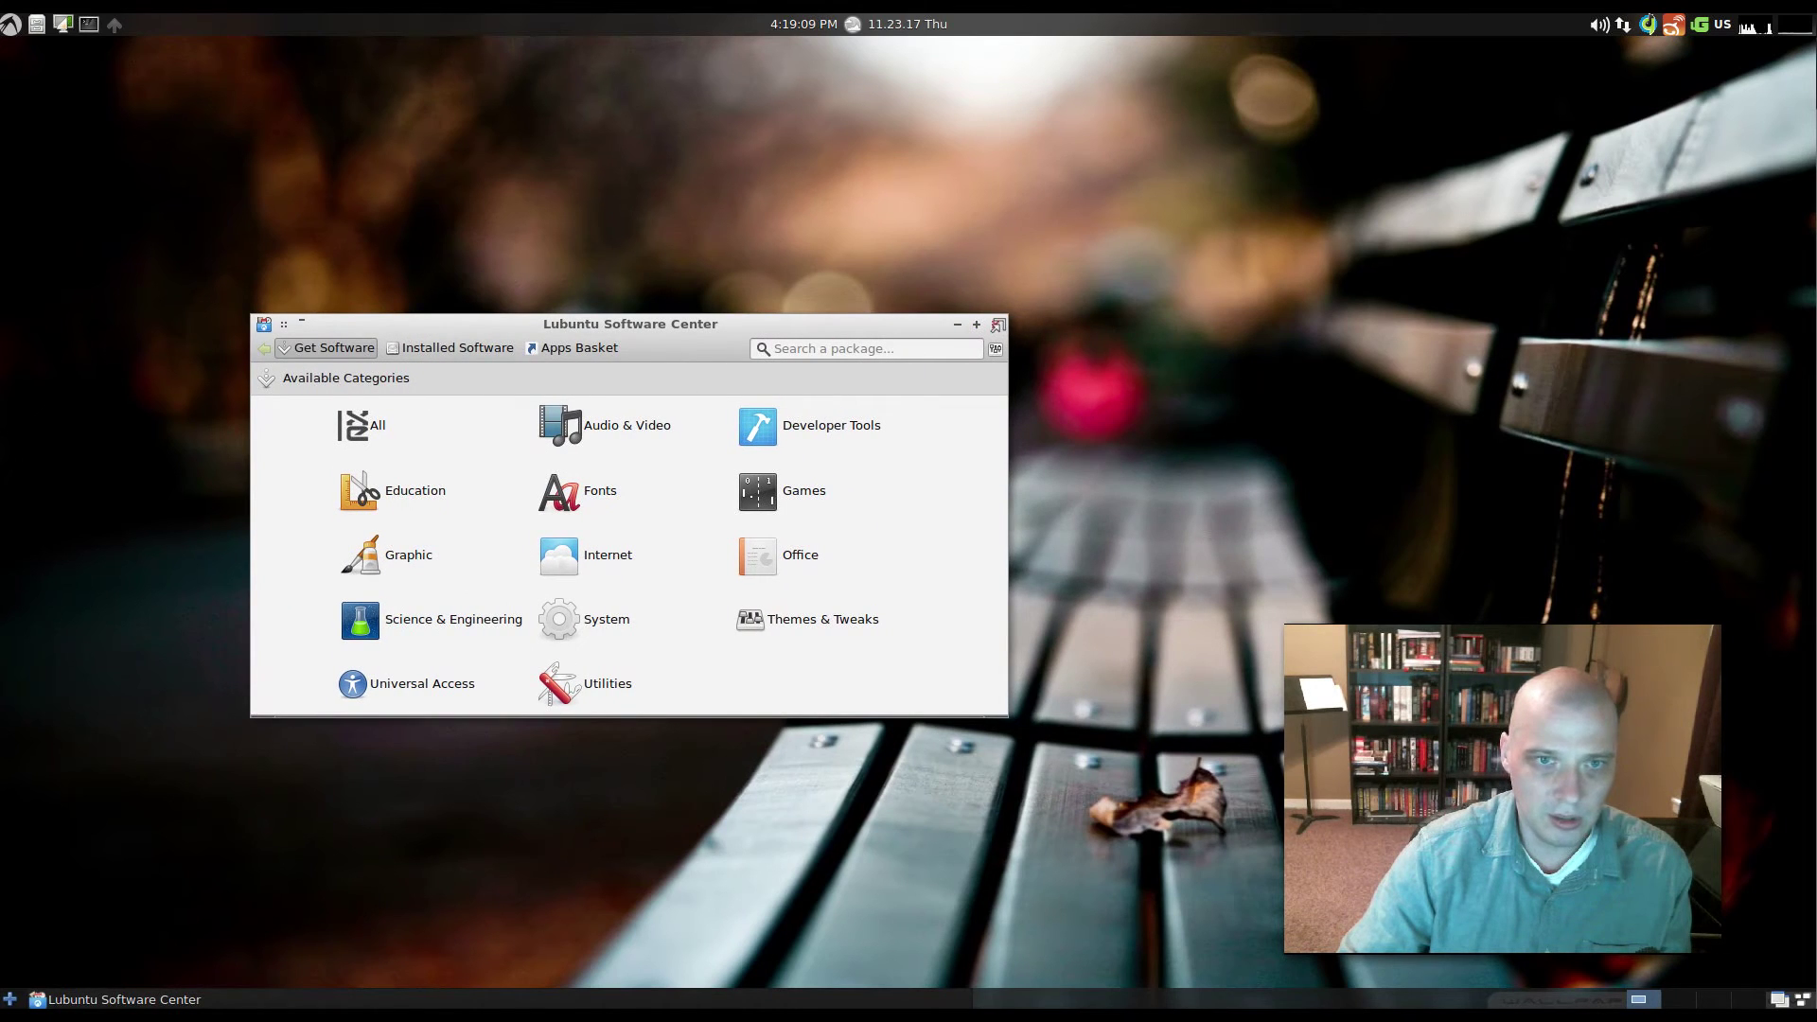
drag(1007, 315, 1273, 62)
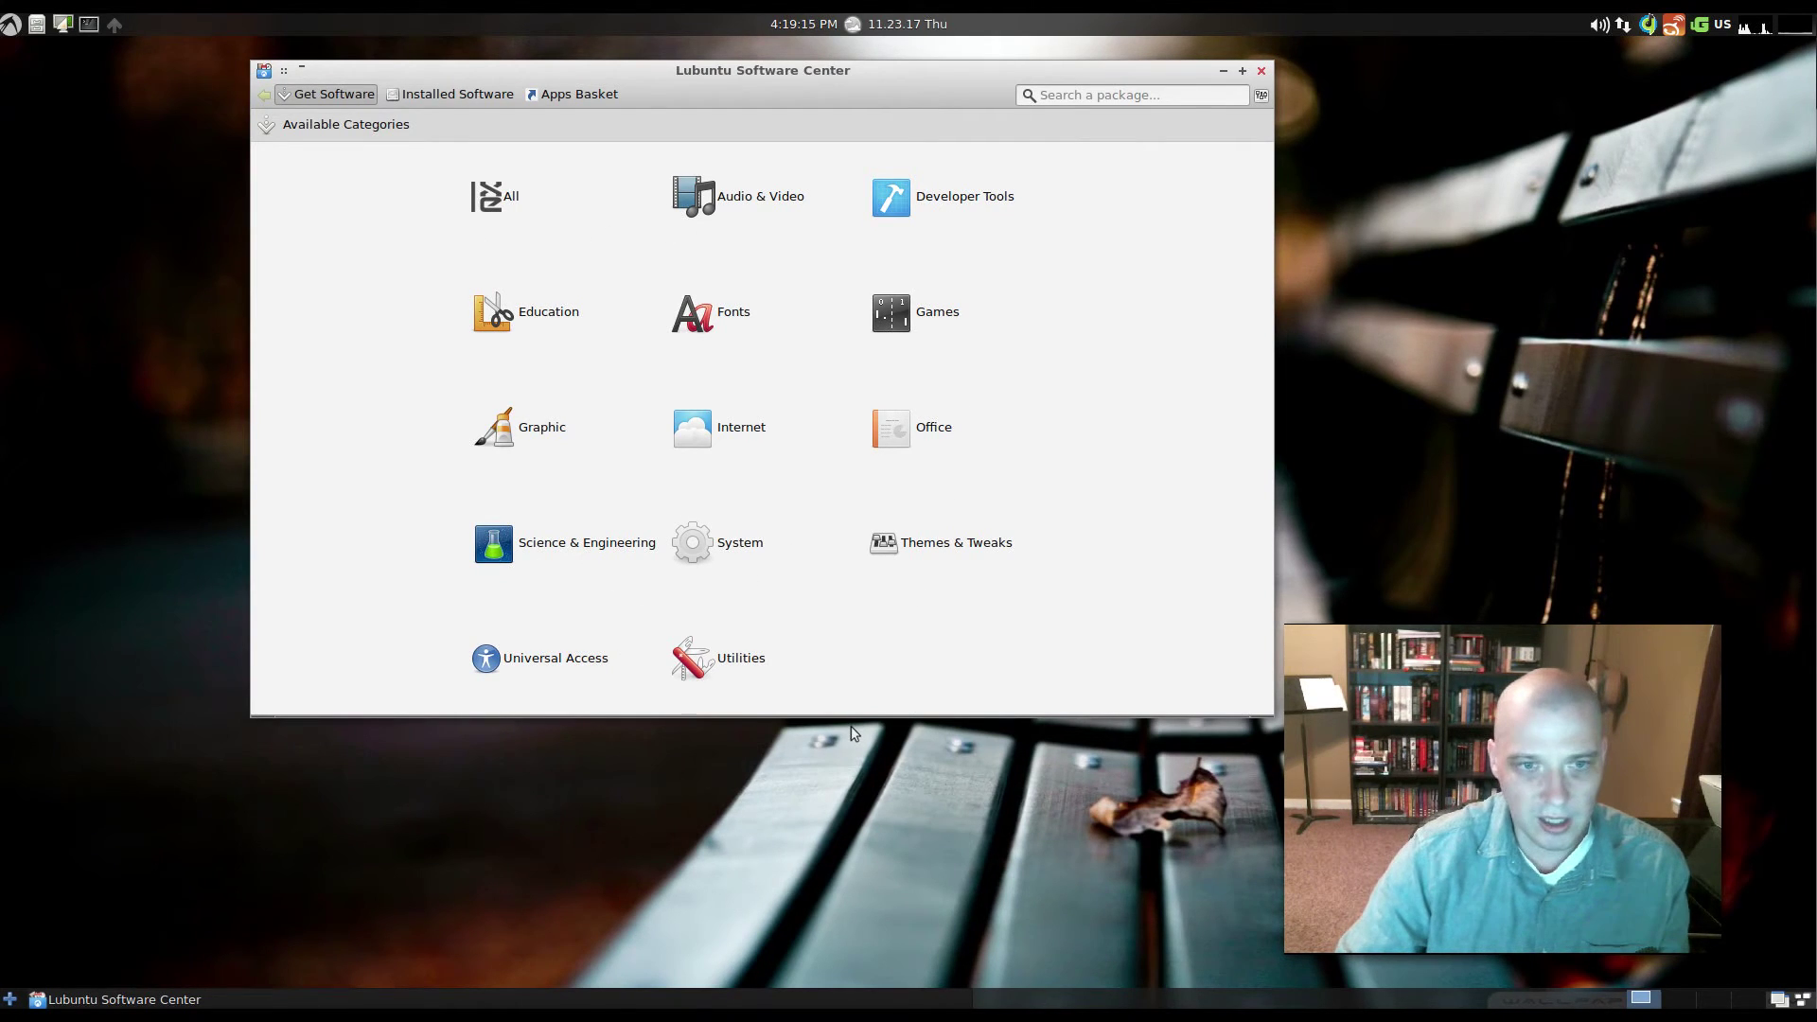
- Browse the Audio & Video packages, then close the software center
click(766, 202)
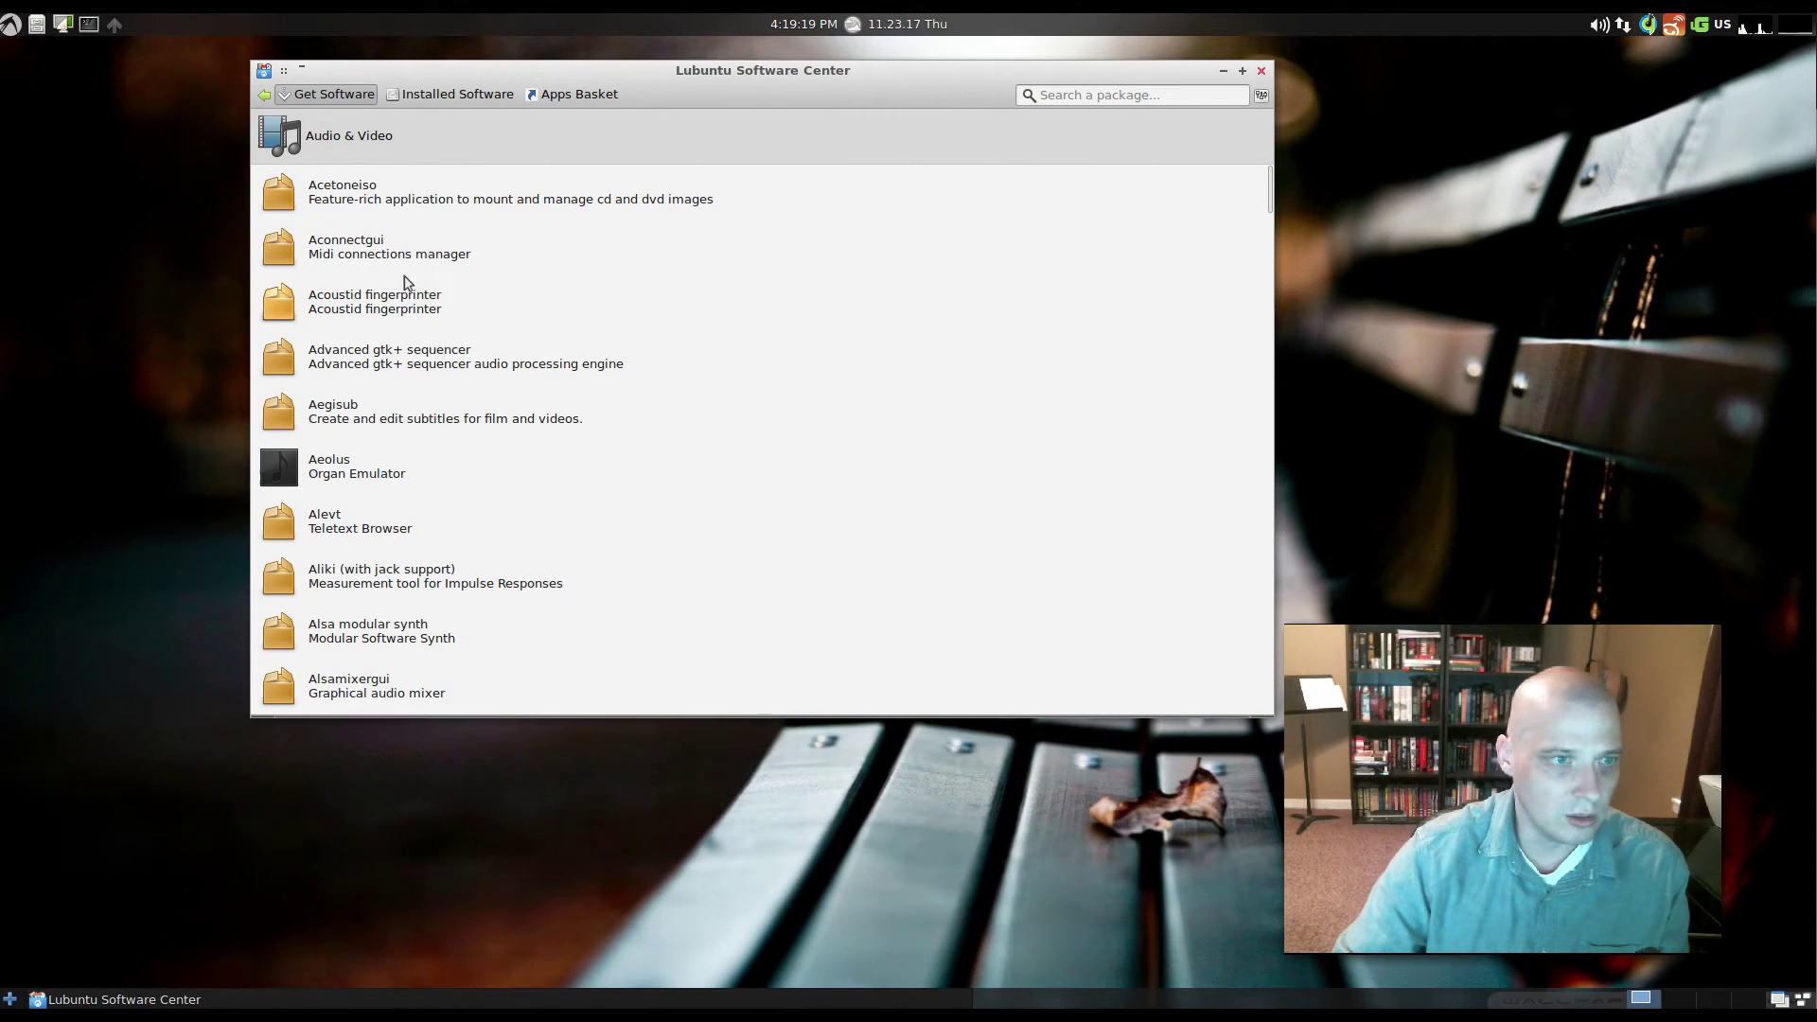
drag(1267, 189, 1156, 19)
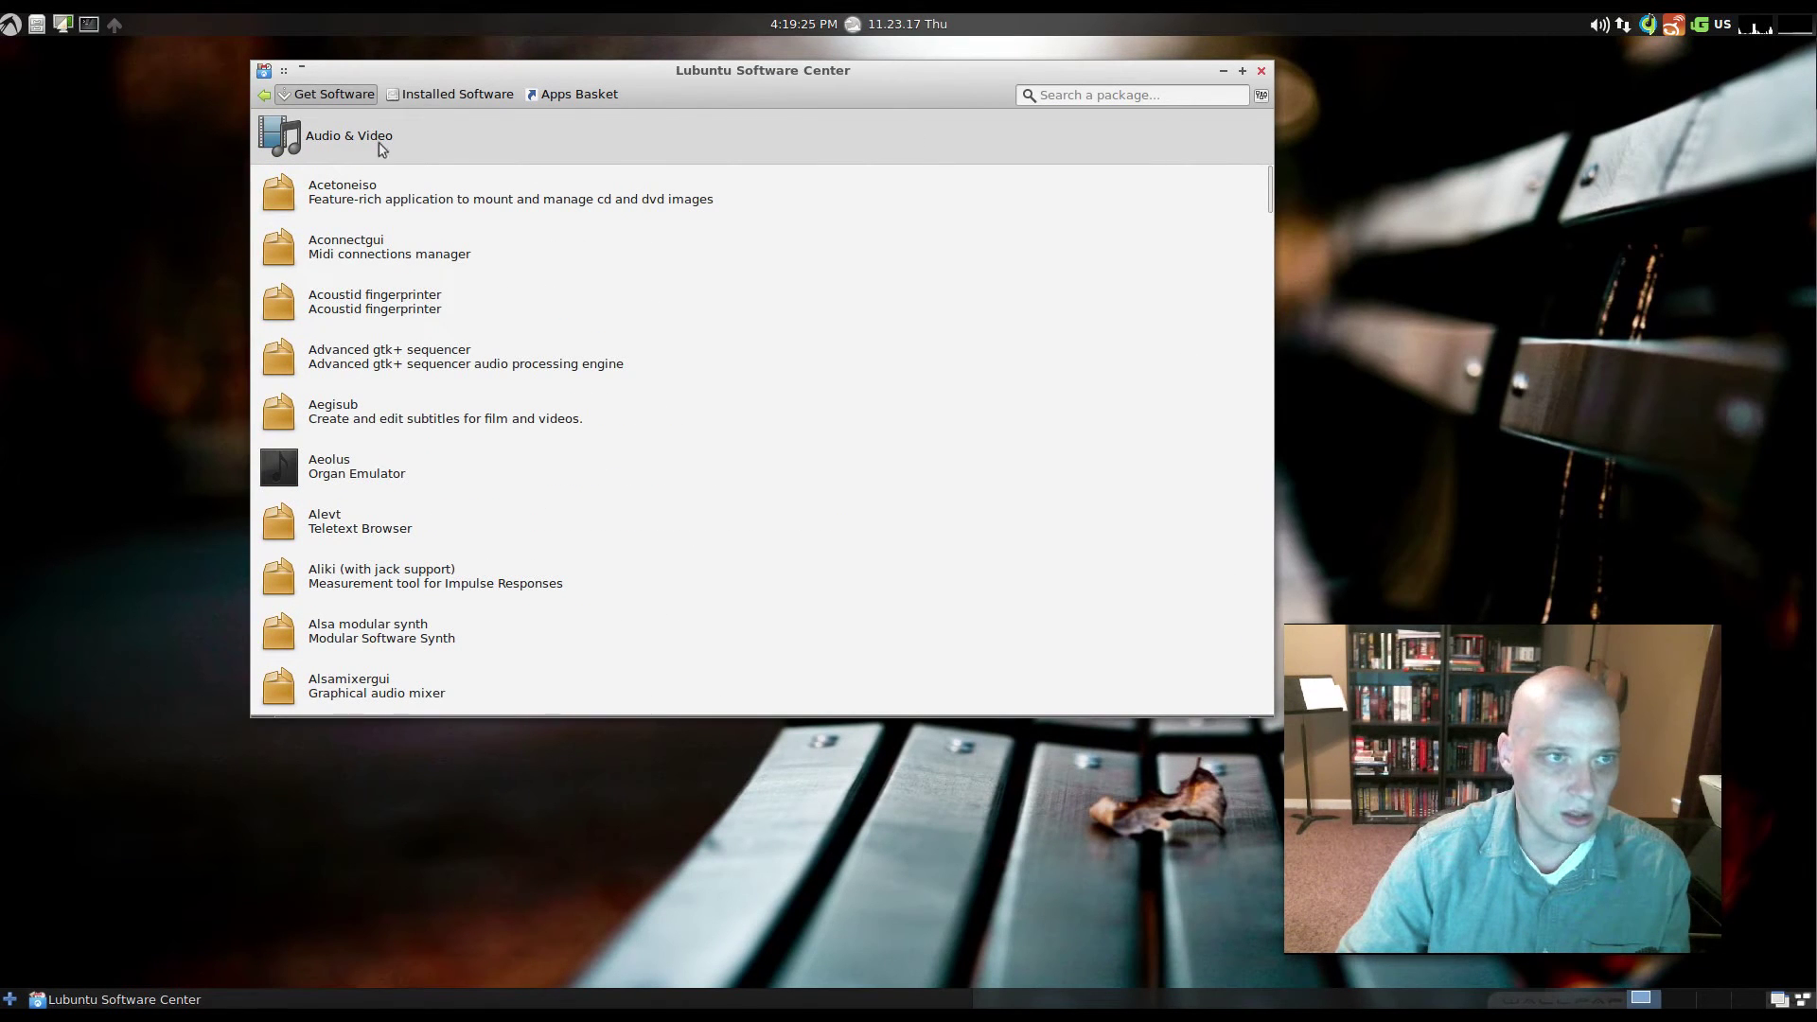
click(1262, 71)
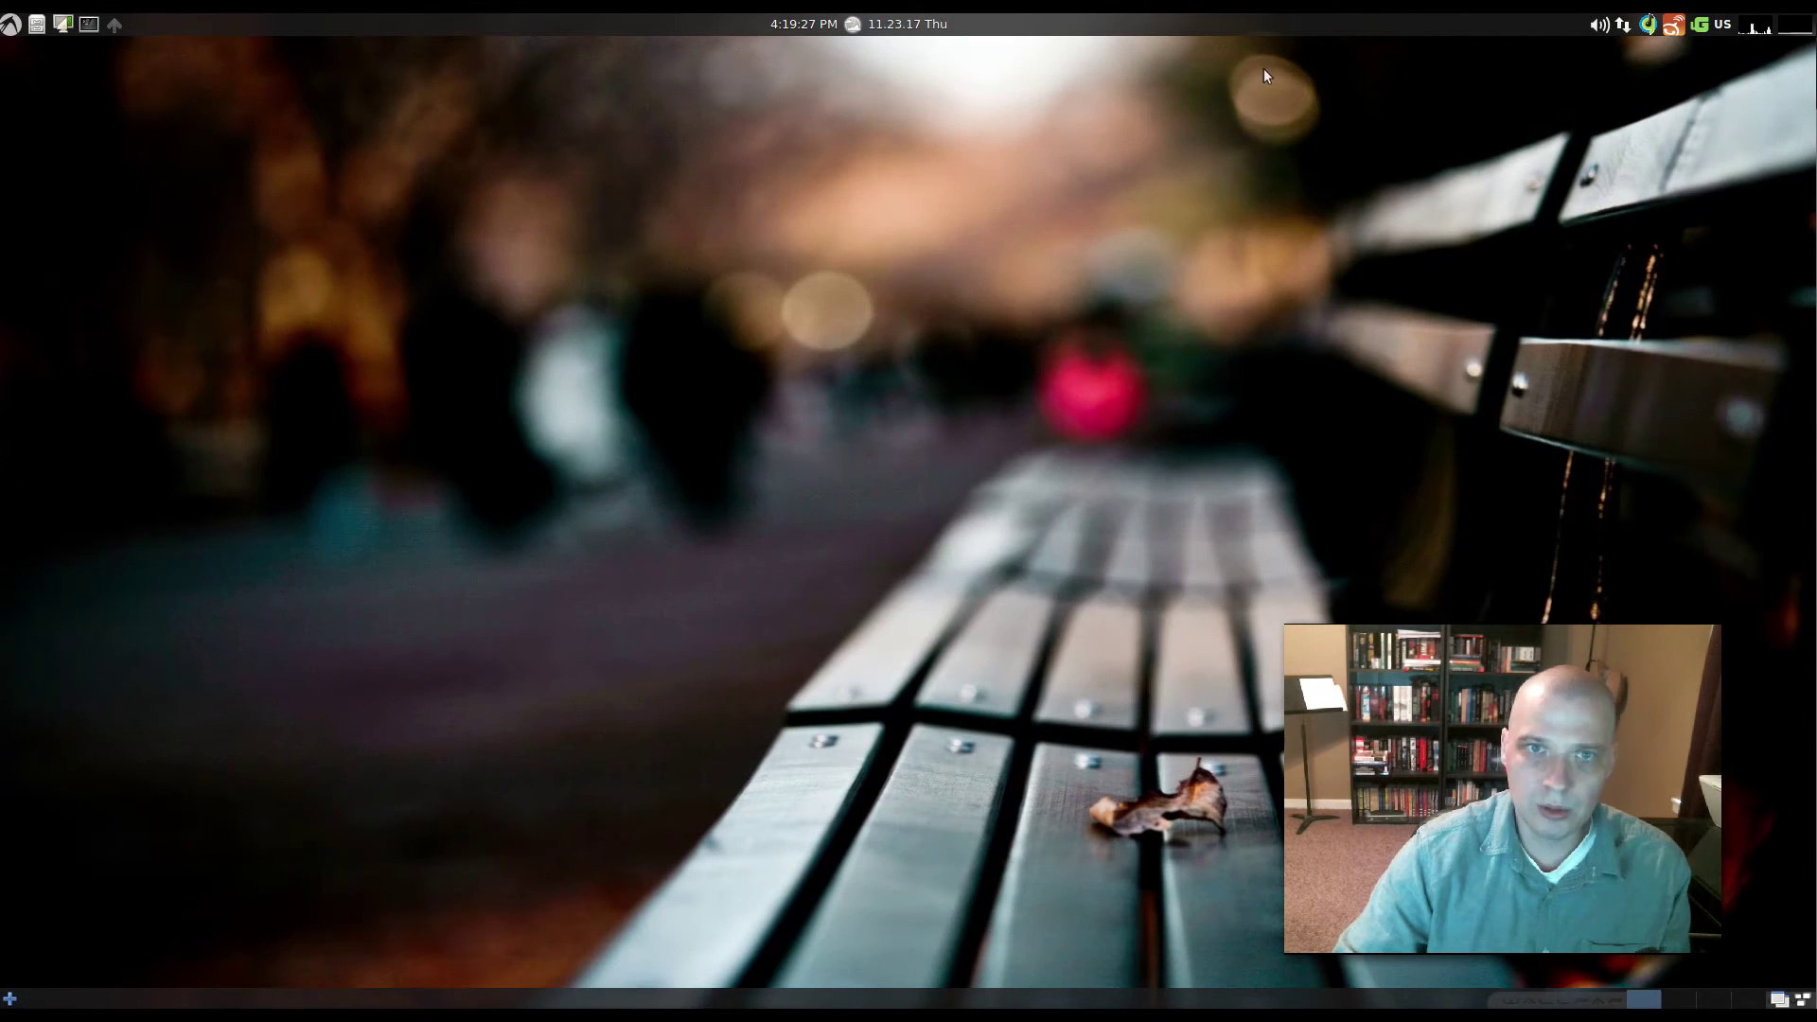
click(10, 23)
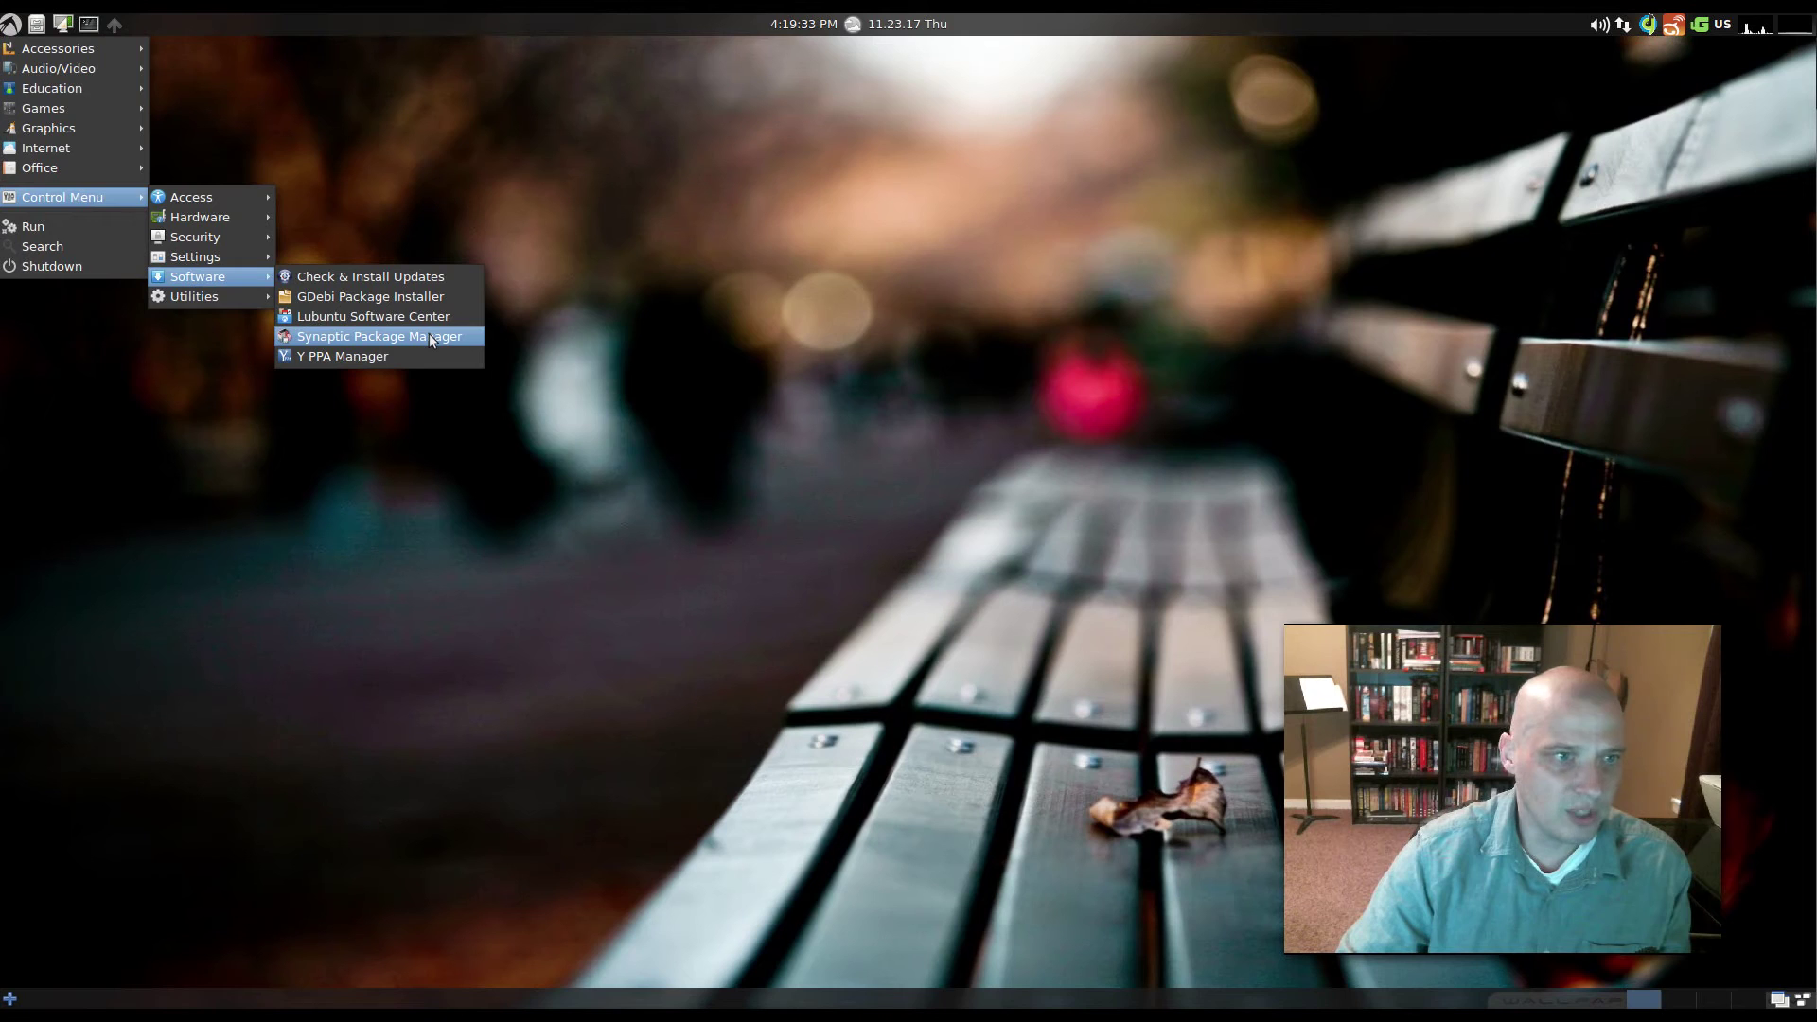
click(431, 338)
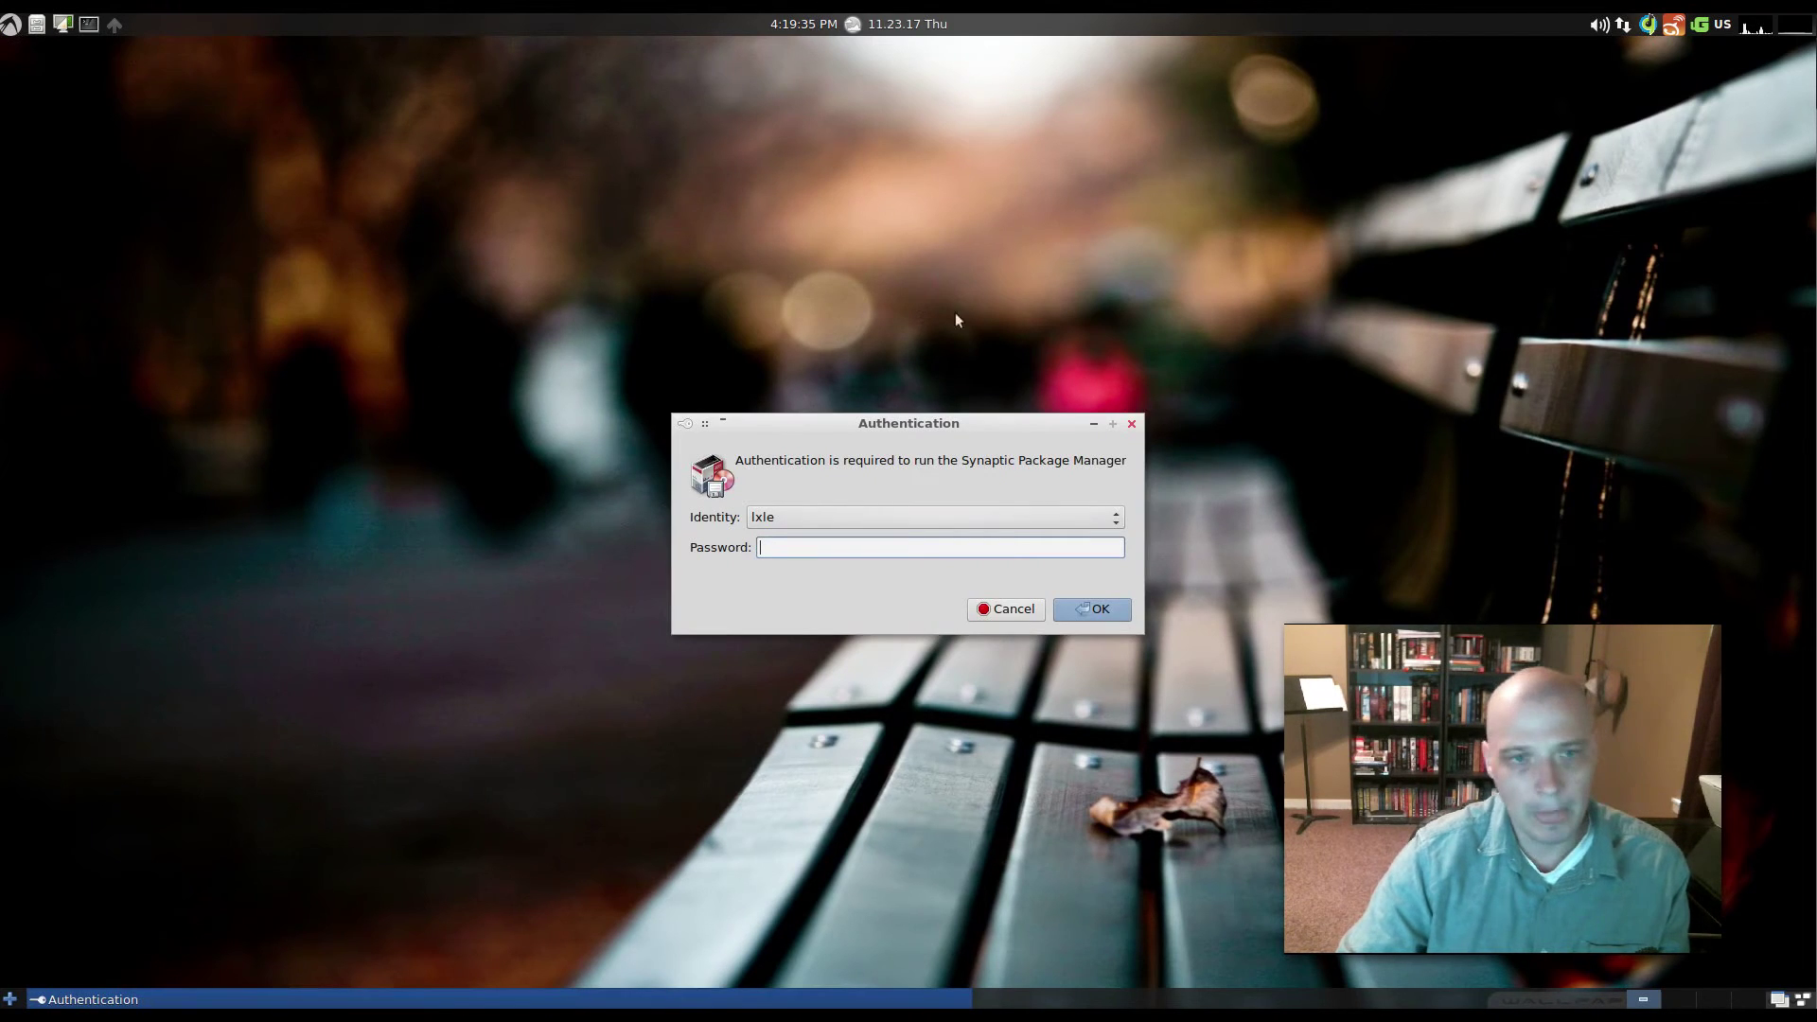
text(•)
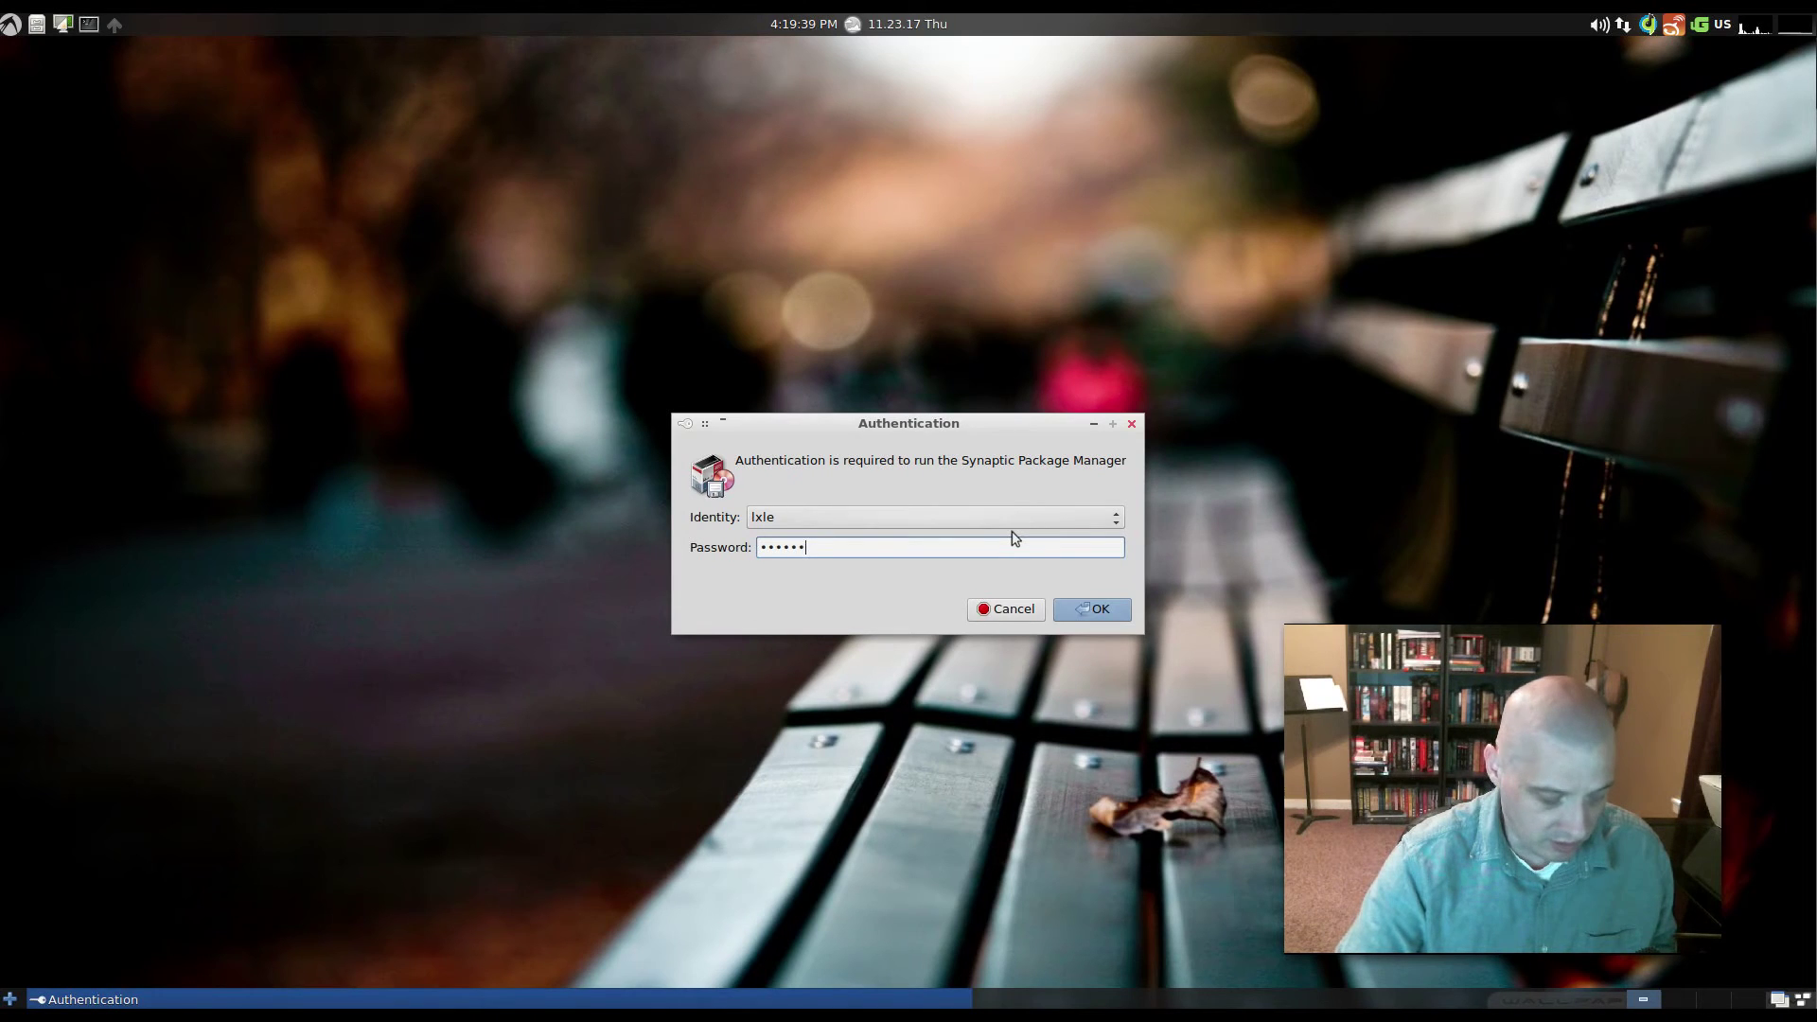
key(Return)
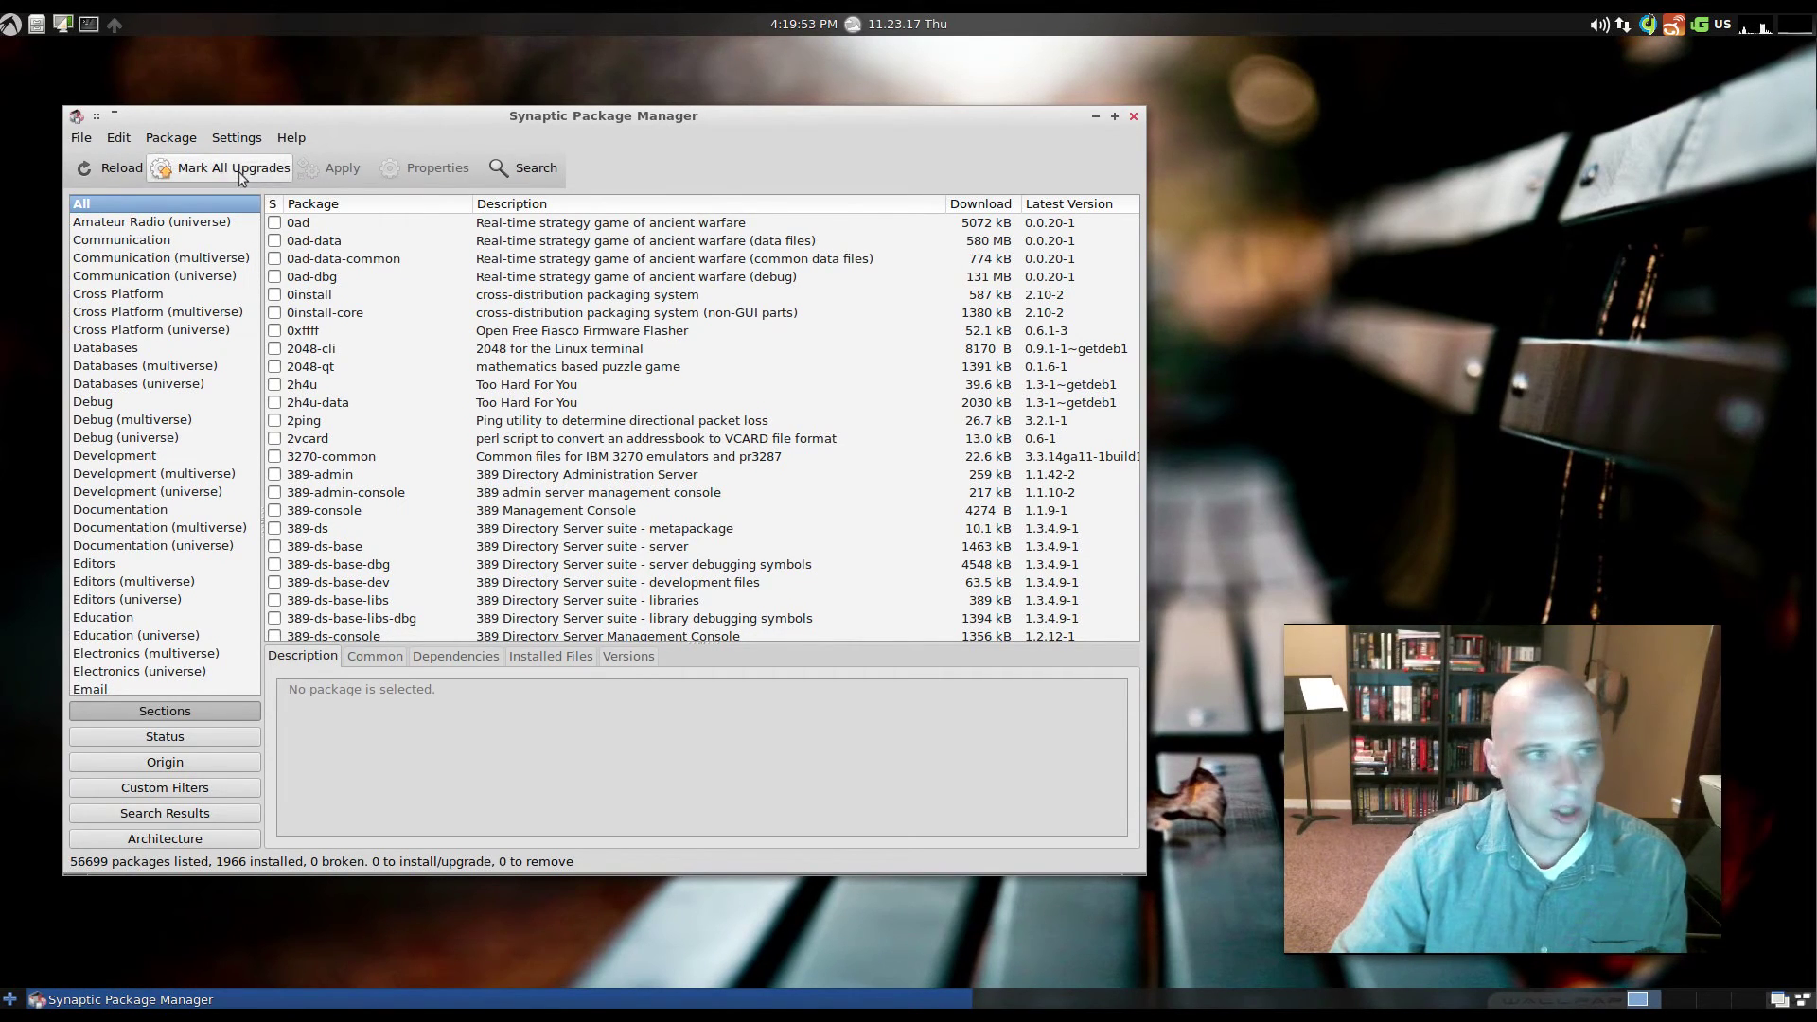
click(166, 138)
mouse_move(231, 138)
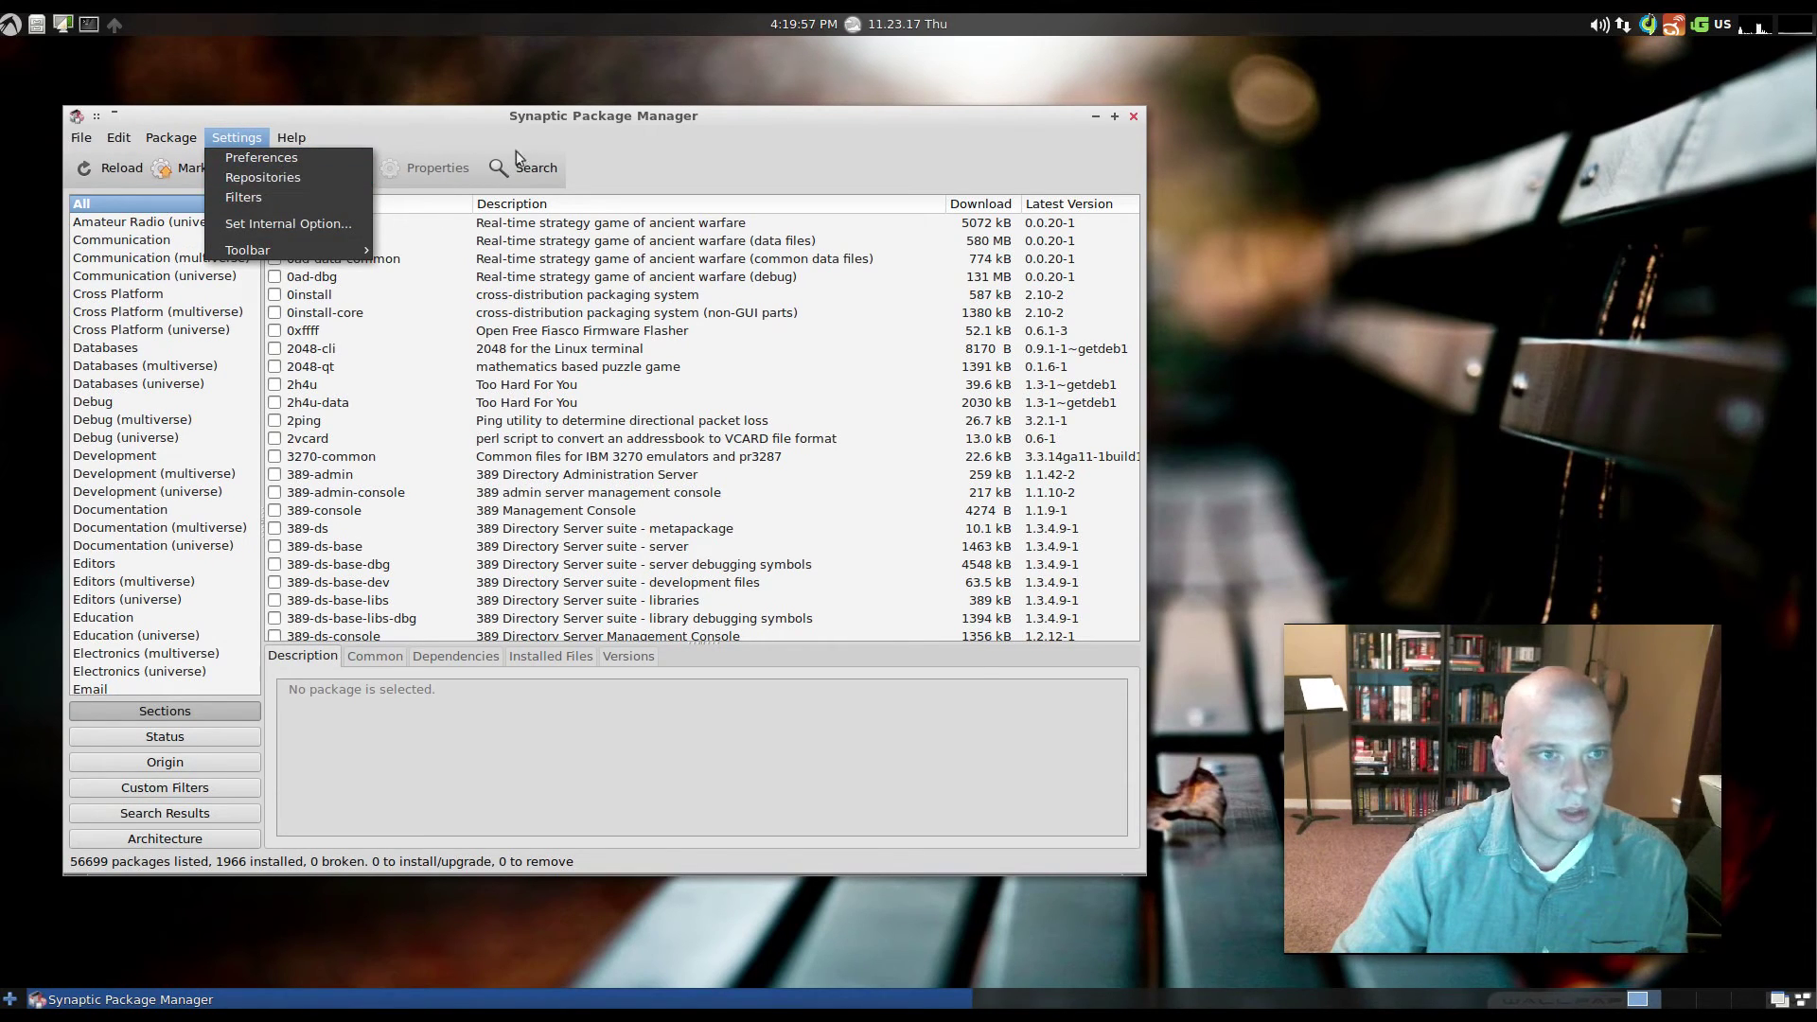
click(812, 140)
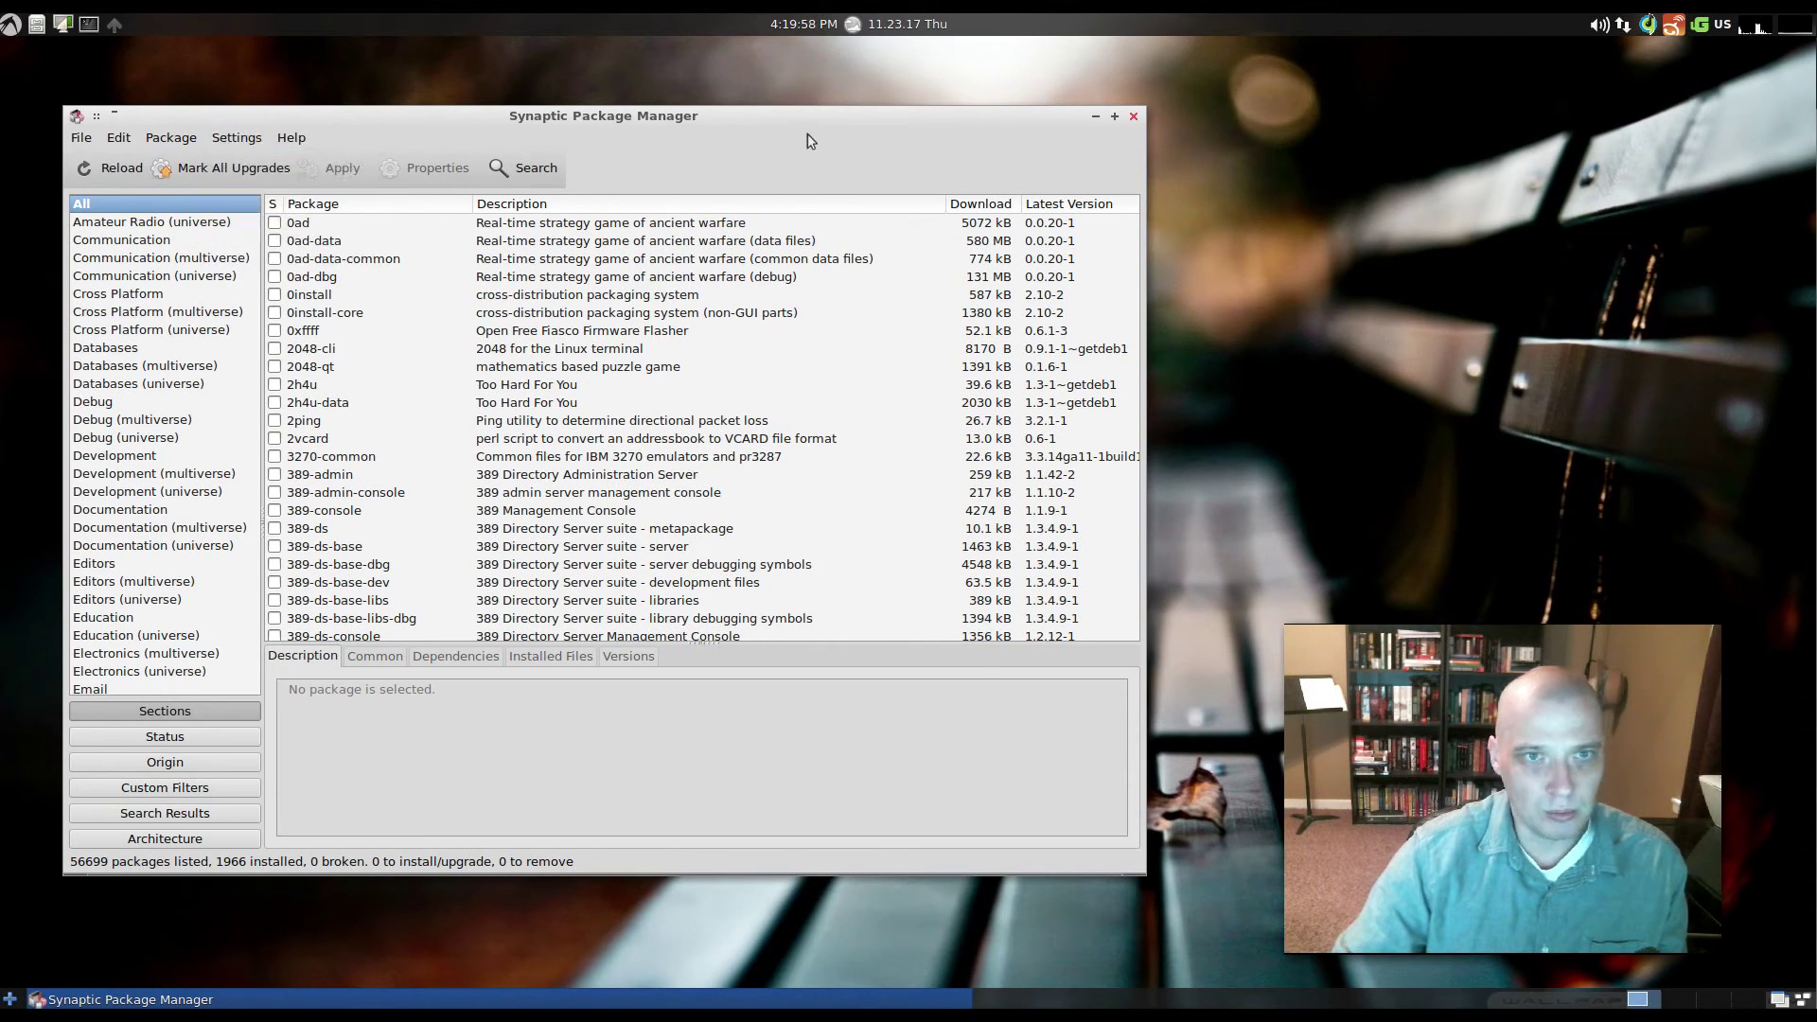
click(1133, 118)
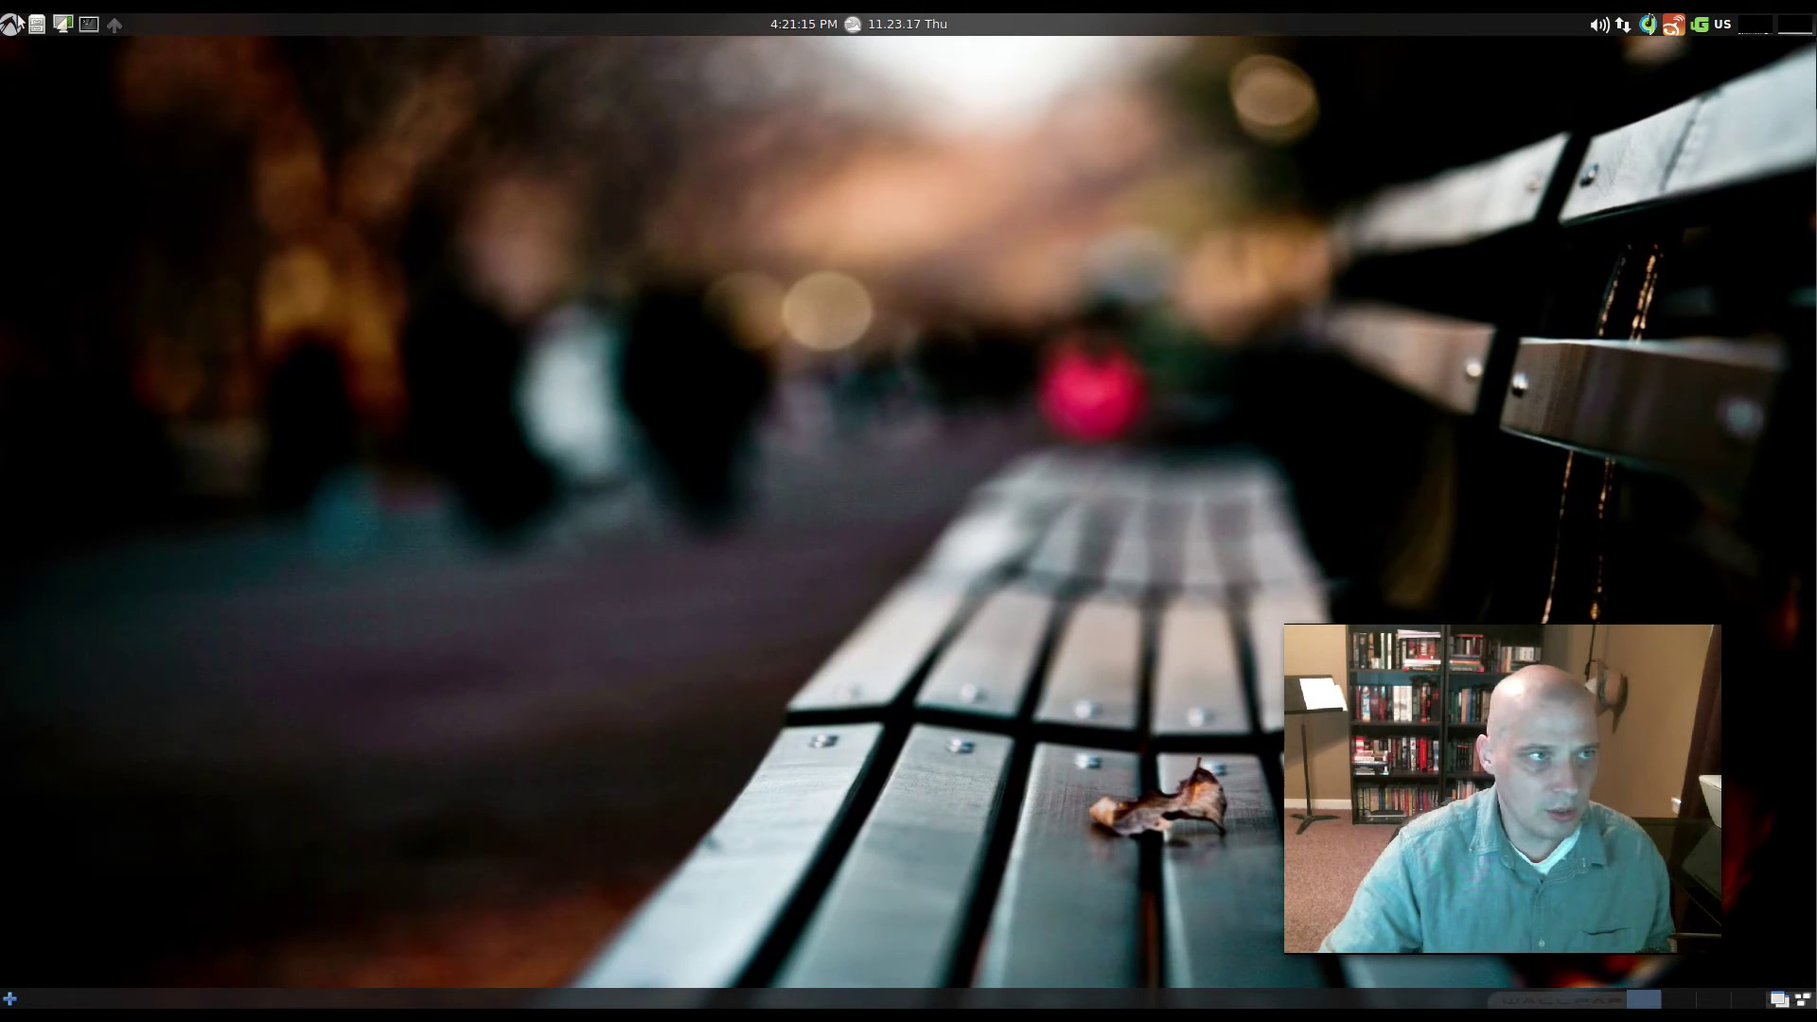
- Launch the file manager by running pcmanfm from the Run prompt
click(10, 23)
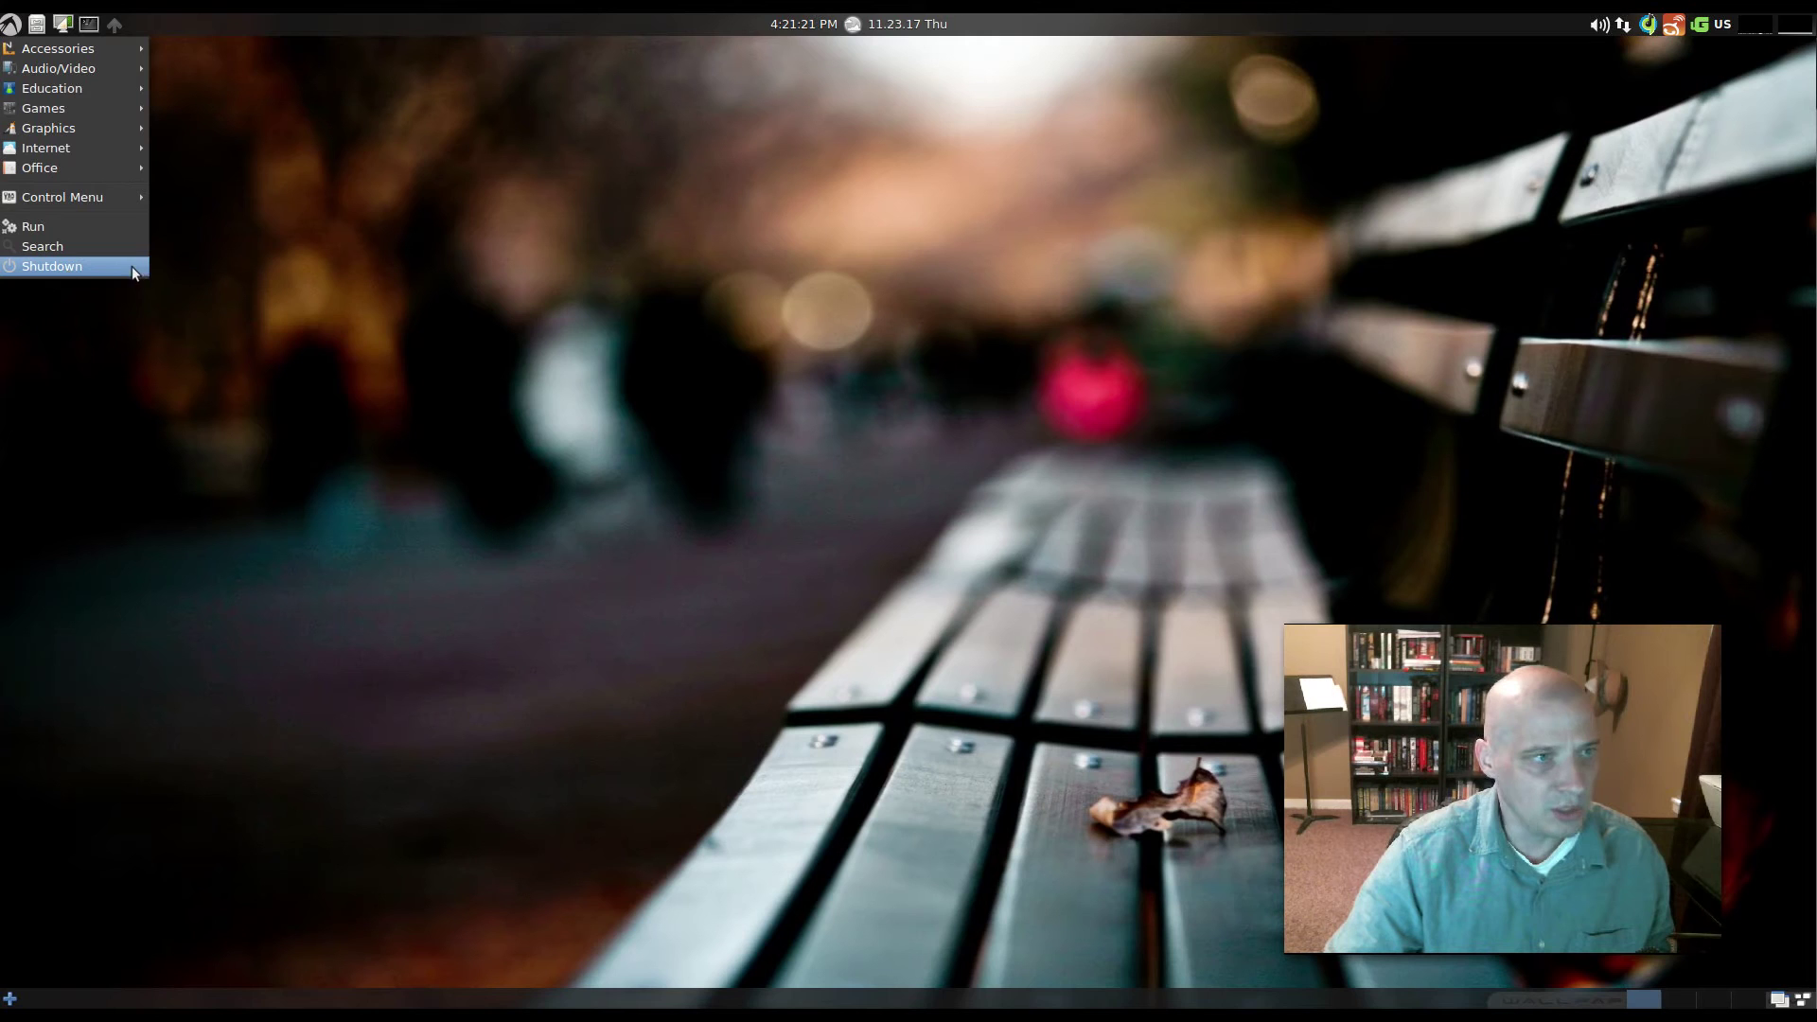
click(126, 232)
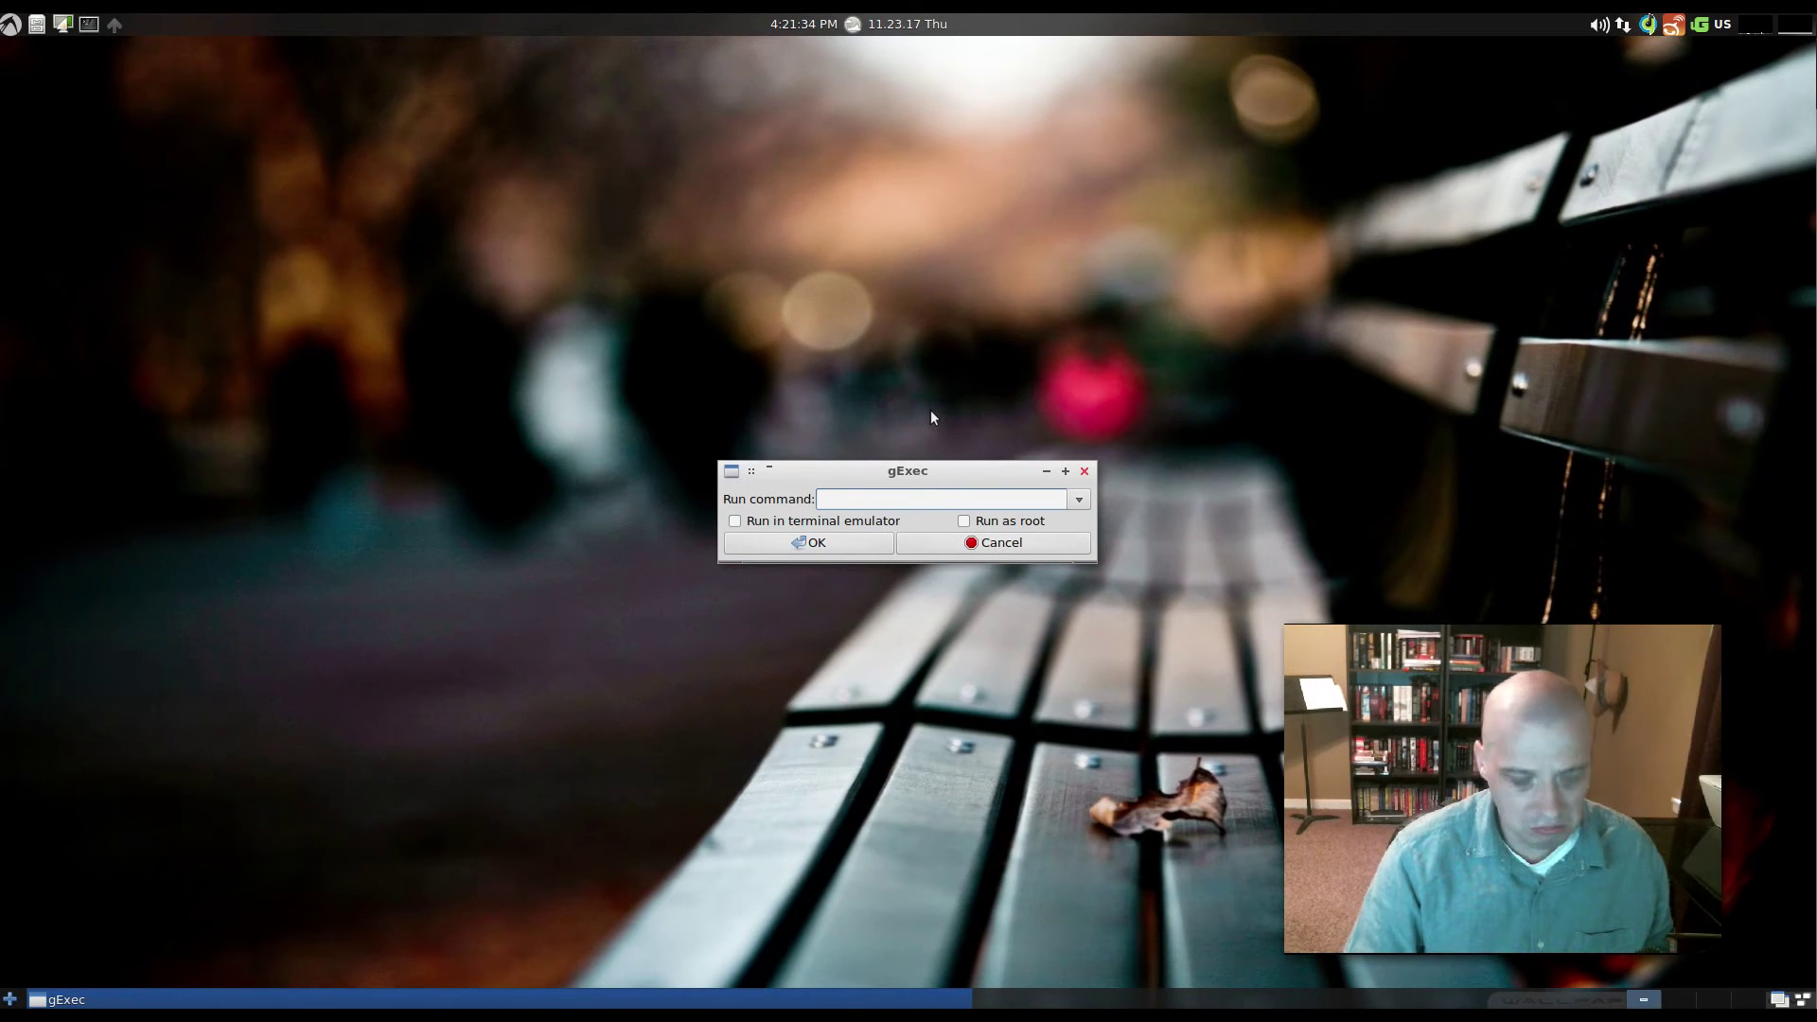
text(pcmanfm)
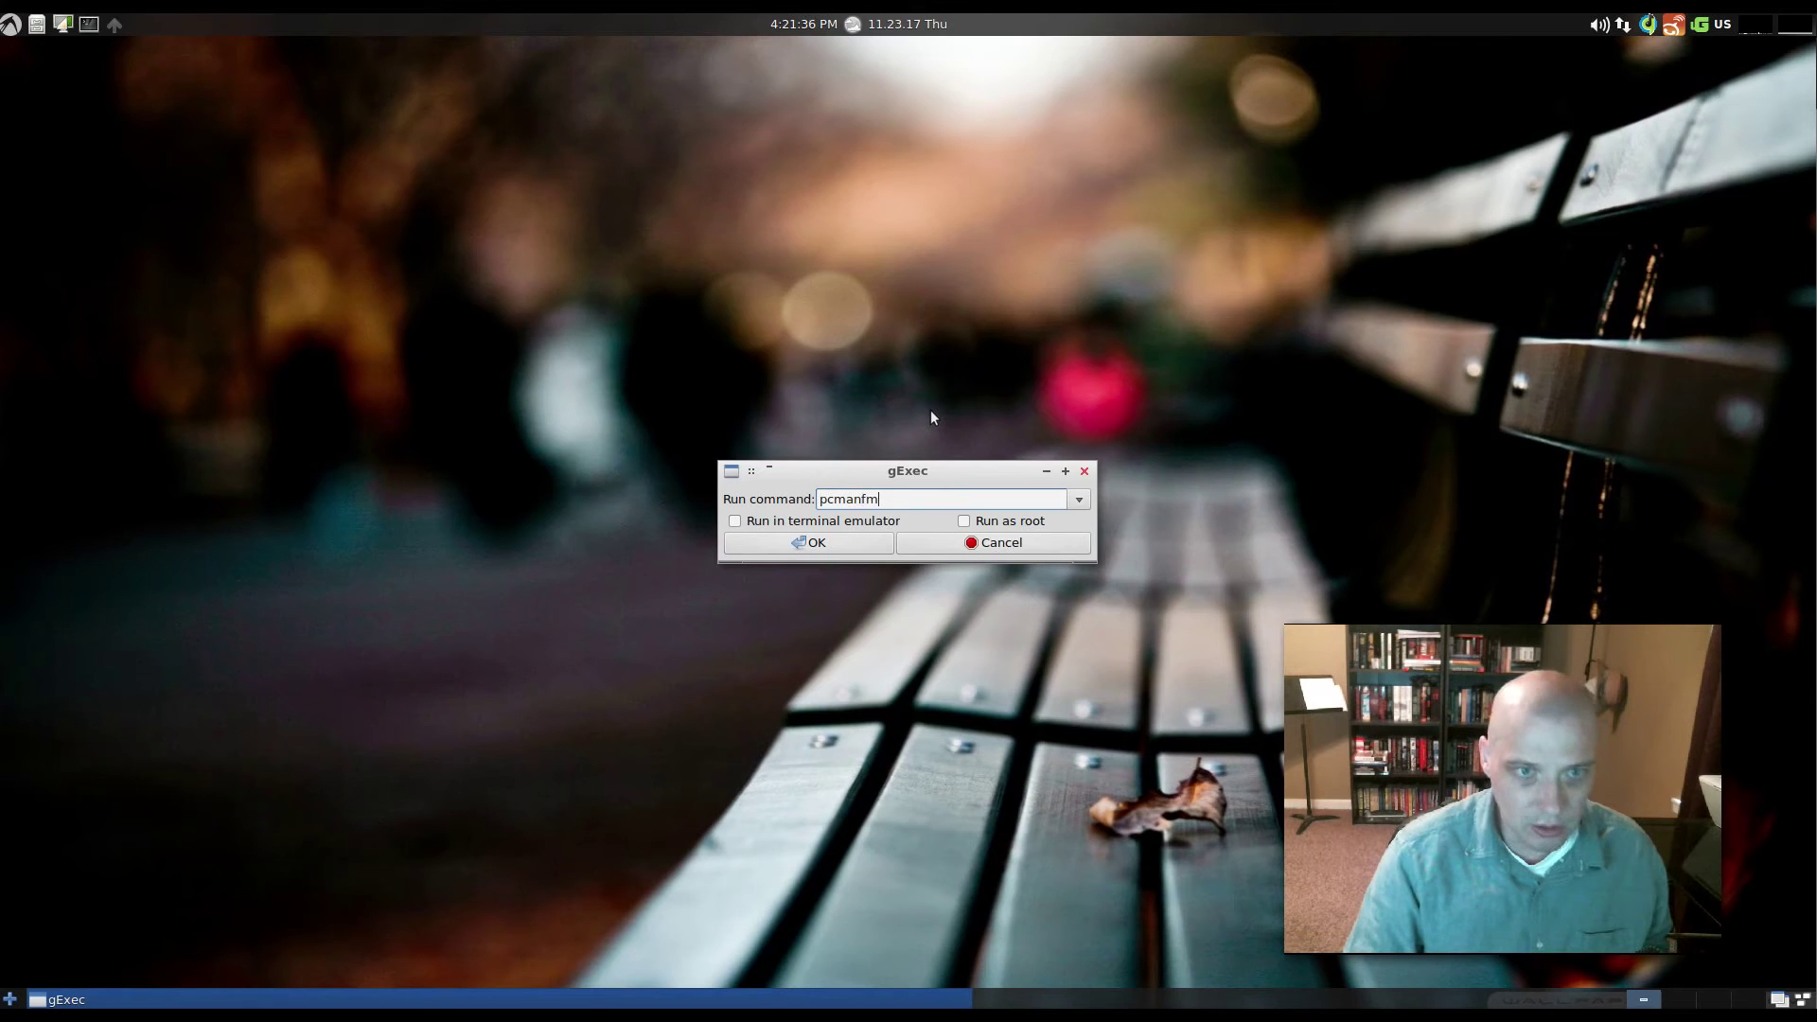
key(Return)
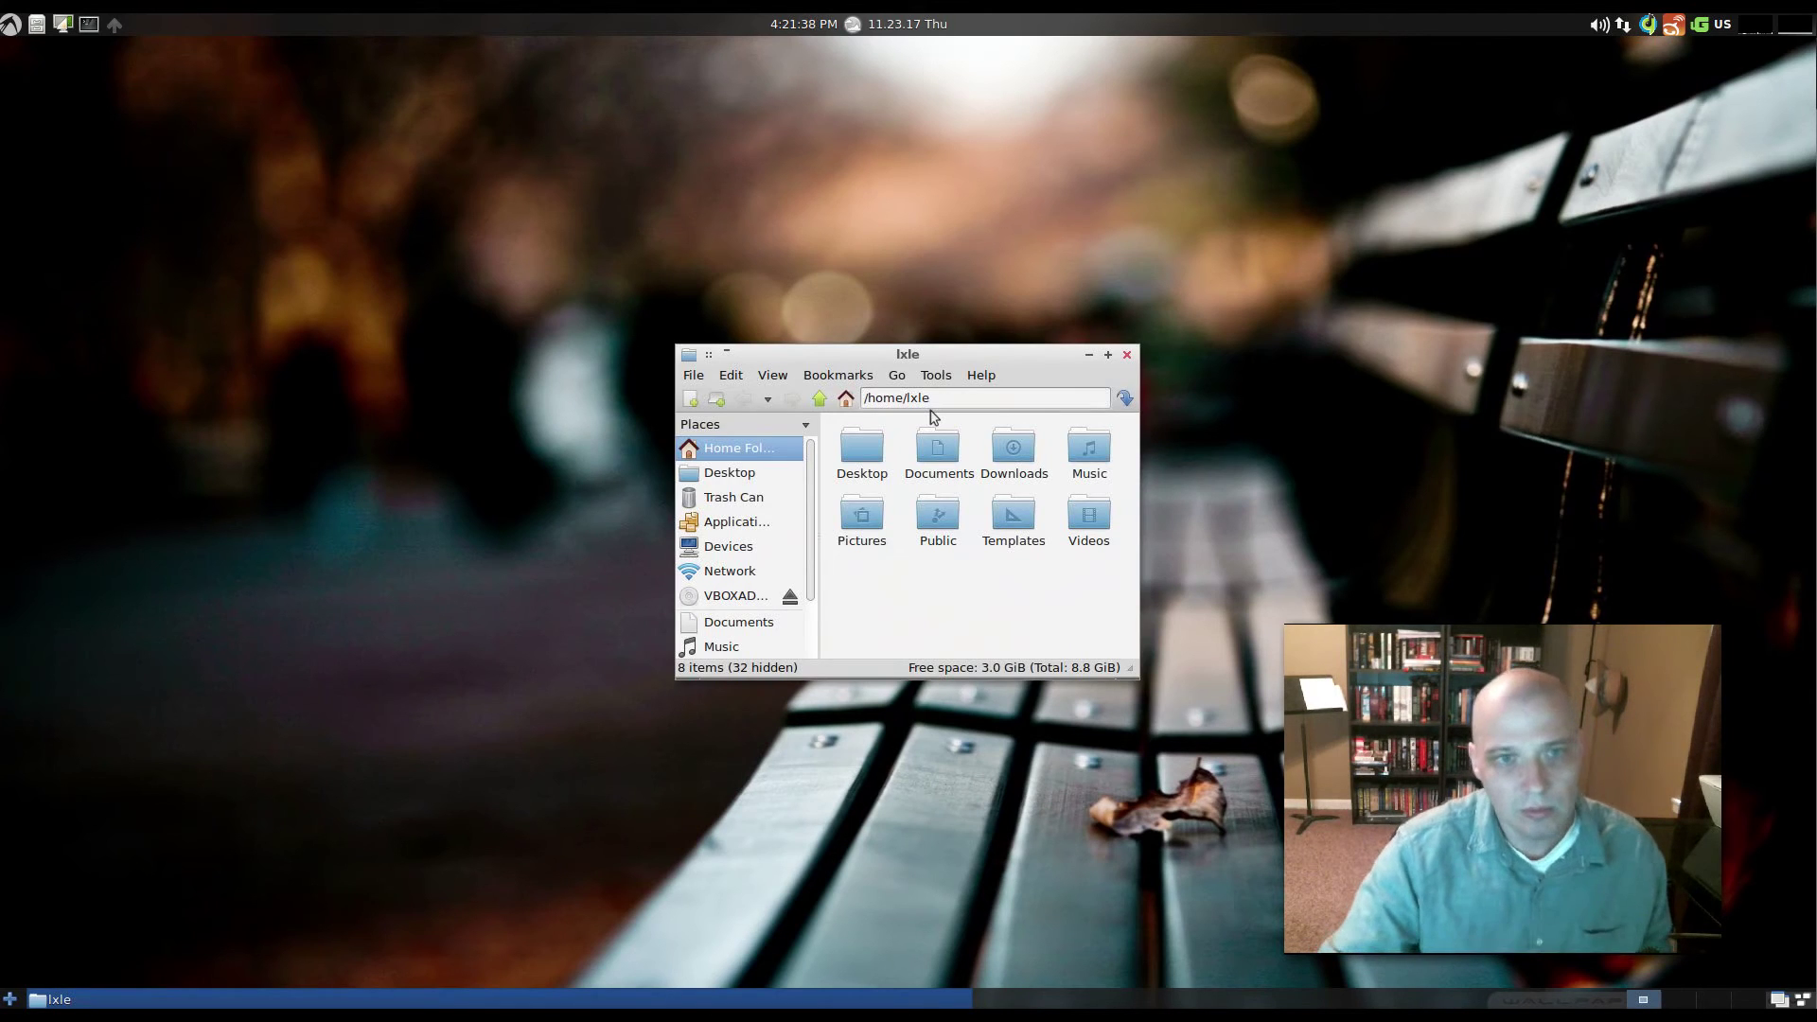
- Close the /home/lxle file window and dismiss the application menu
drag(1014, 358, 765, 374)
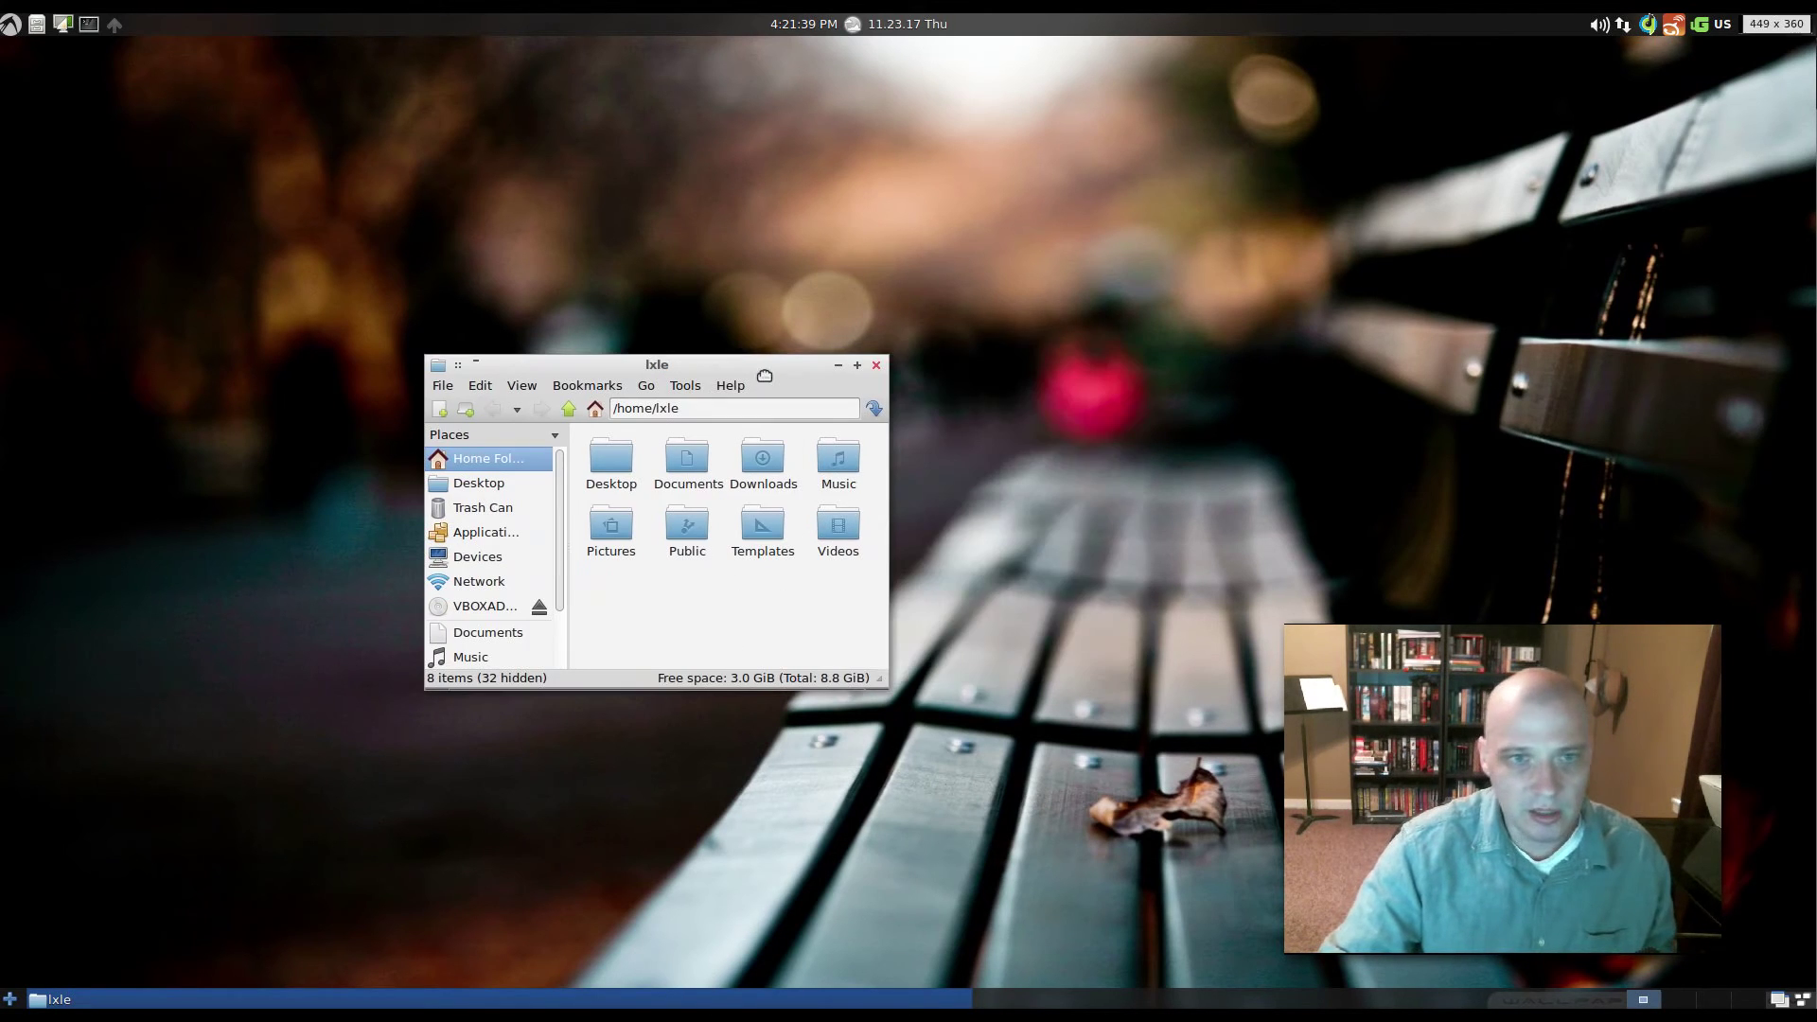
click(877, 366)
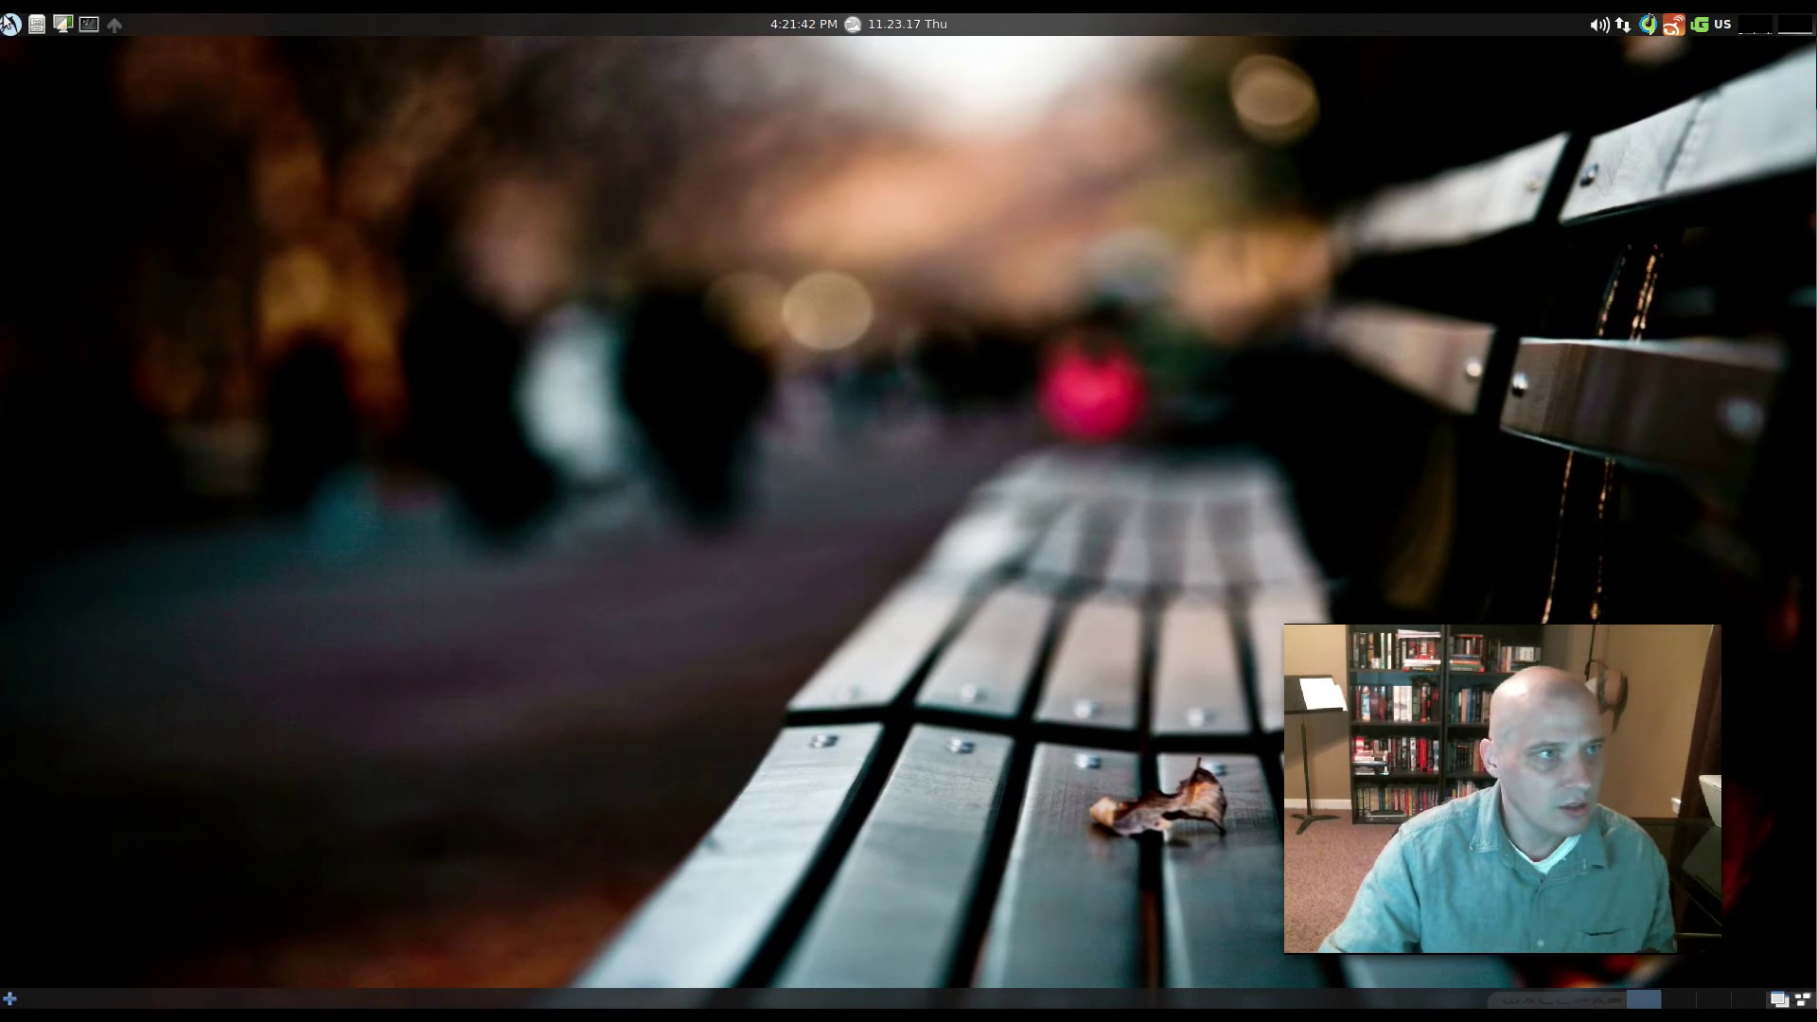
click(11, 24)
click(776, 369)
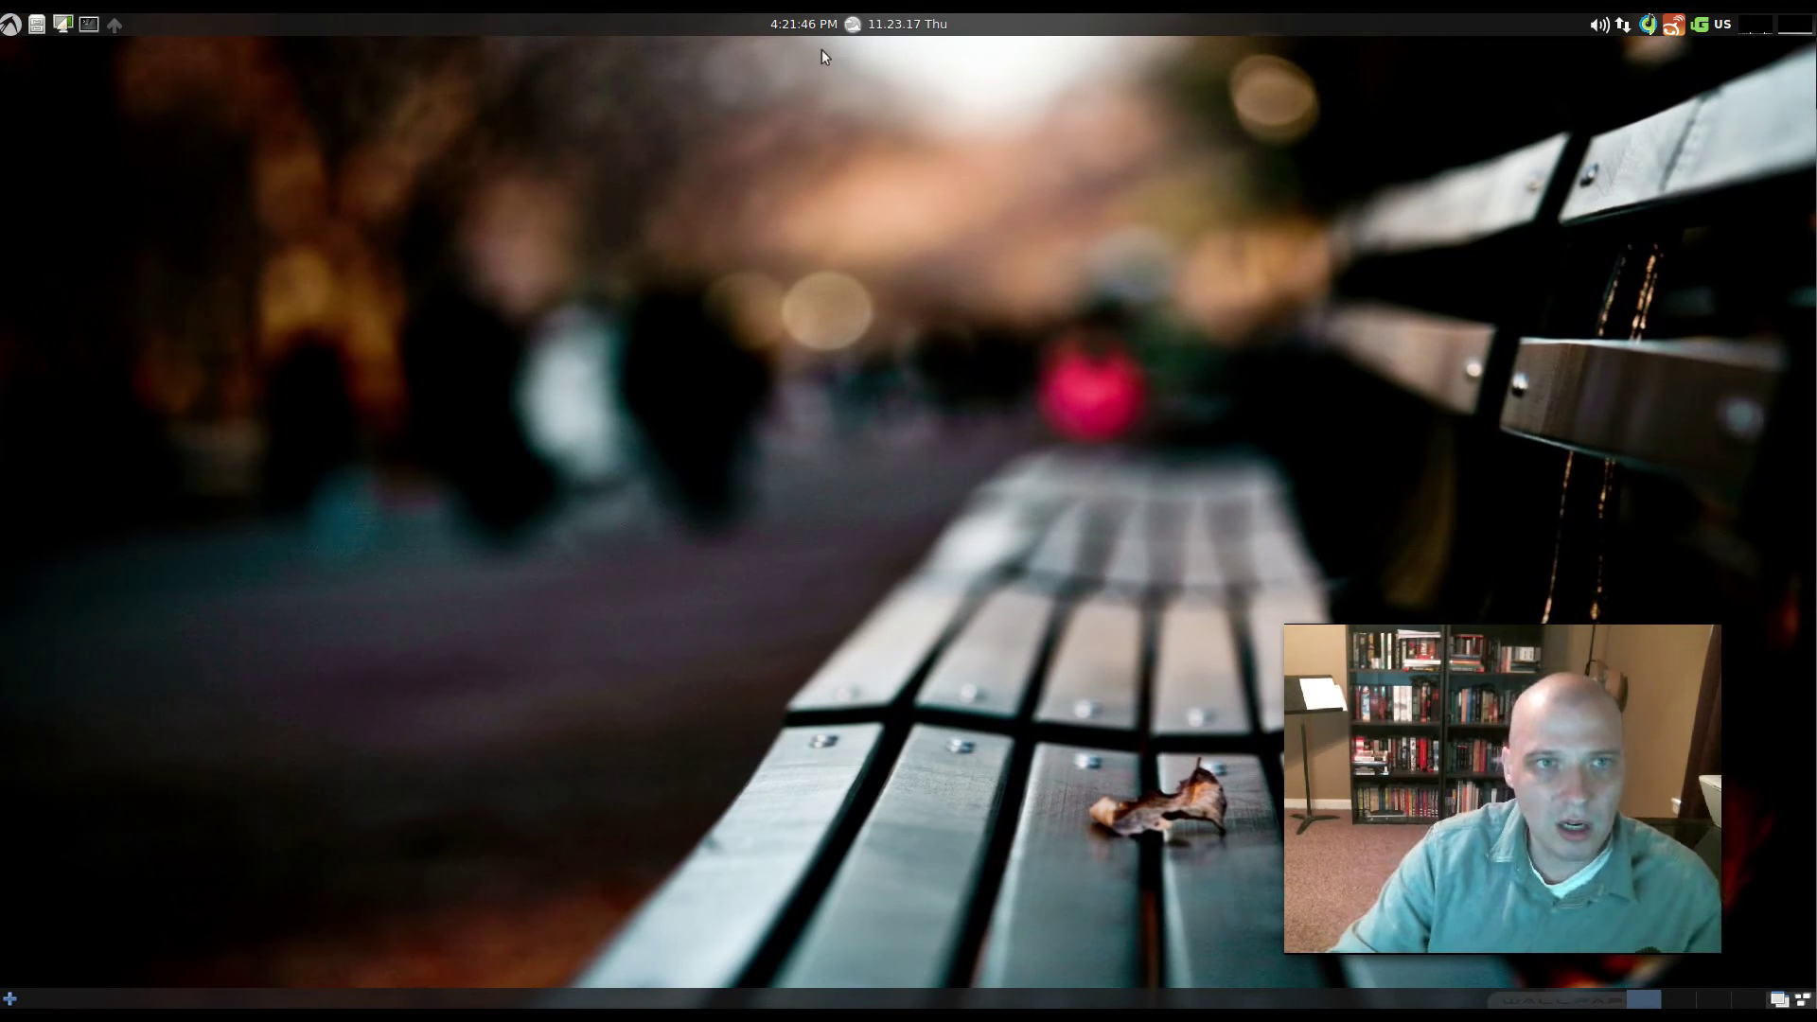
mouse_move(808, 23)
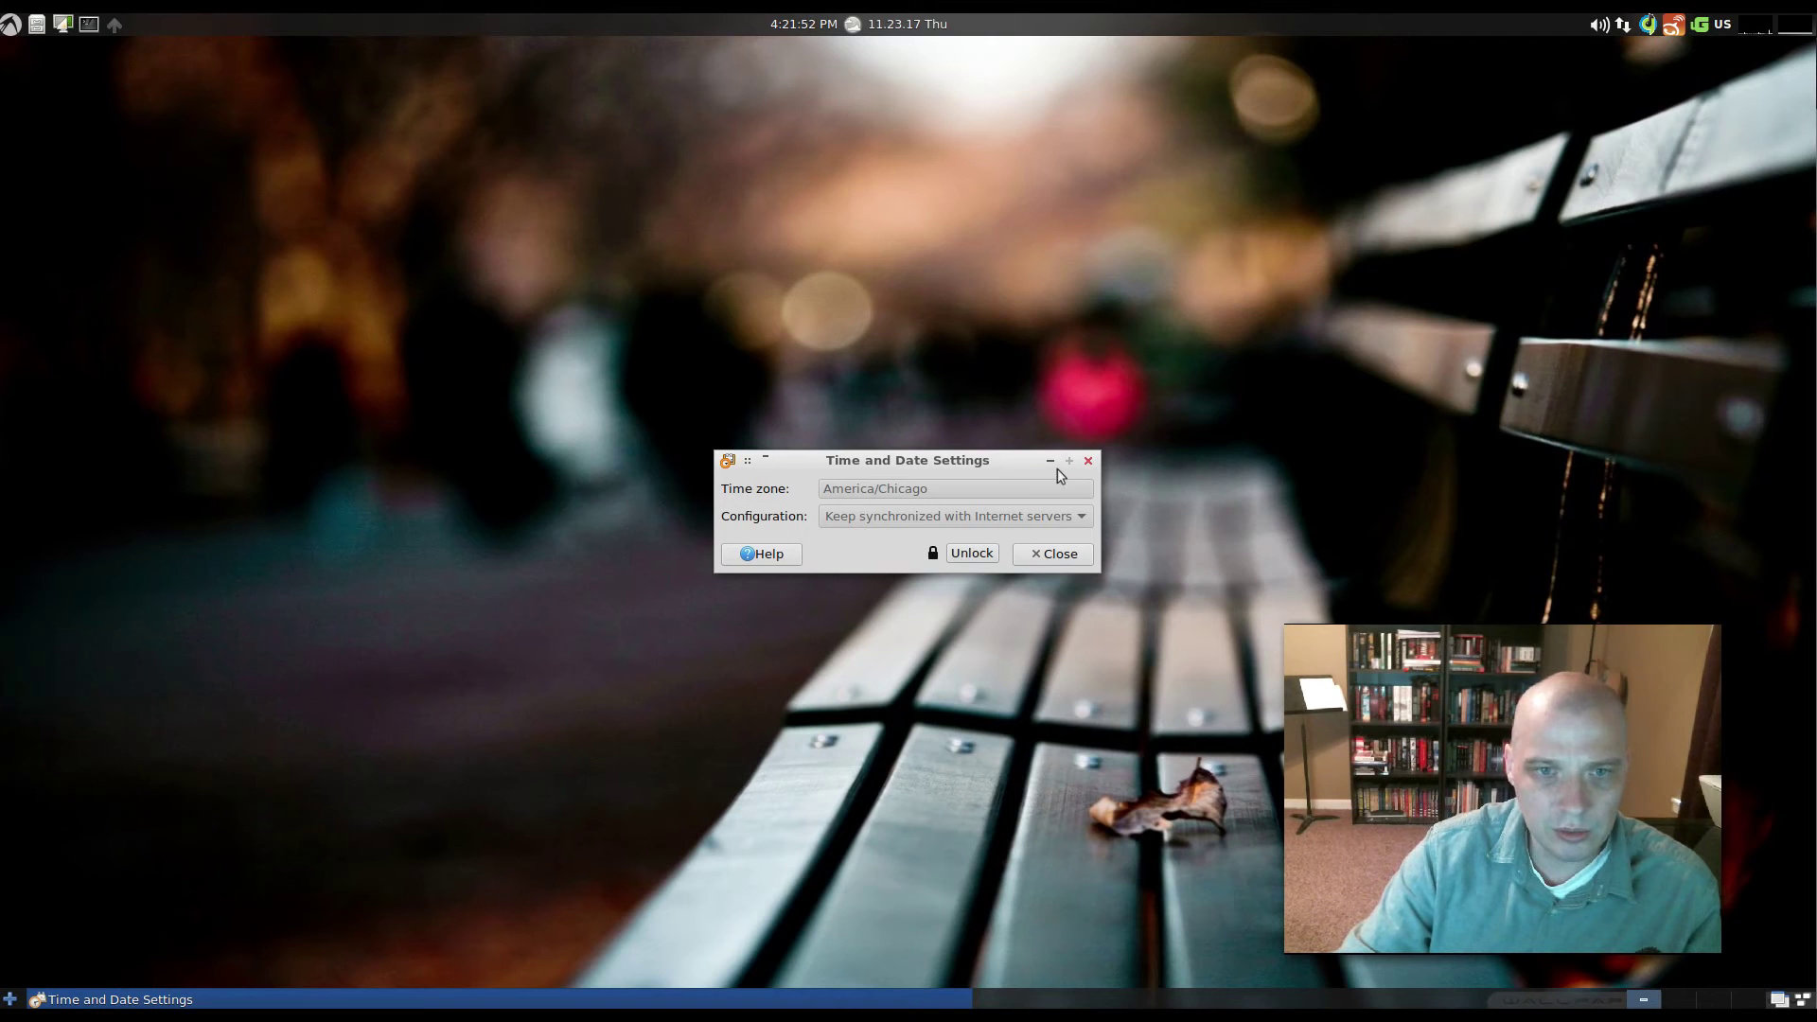
click(1088, 461)
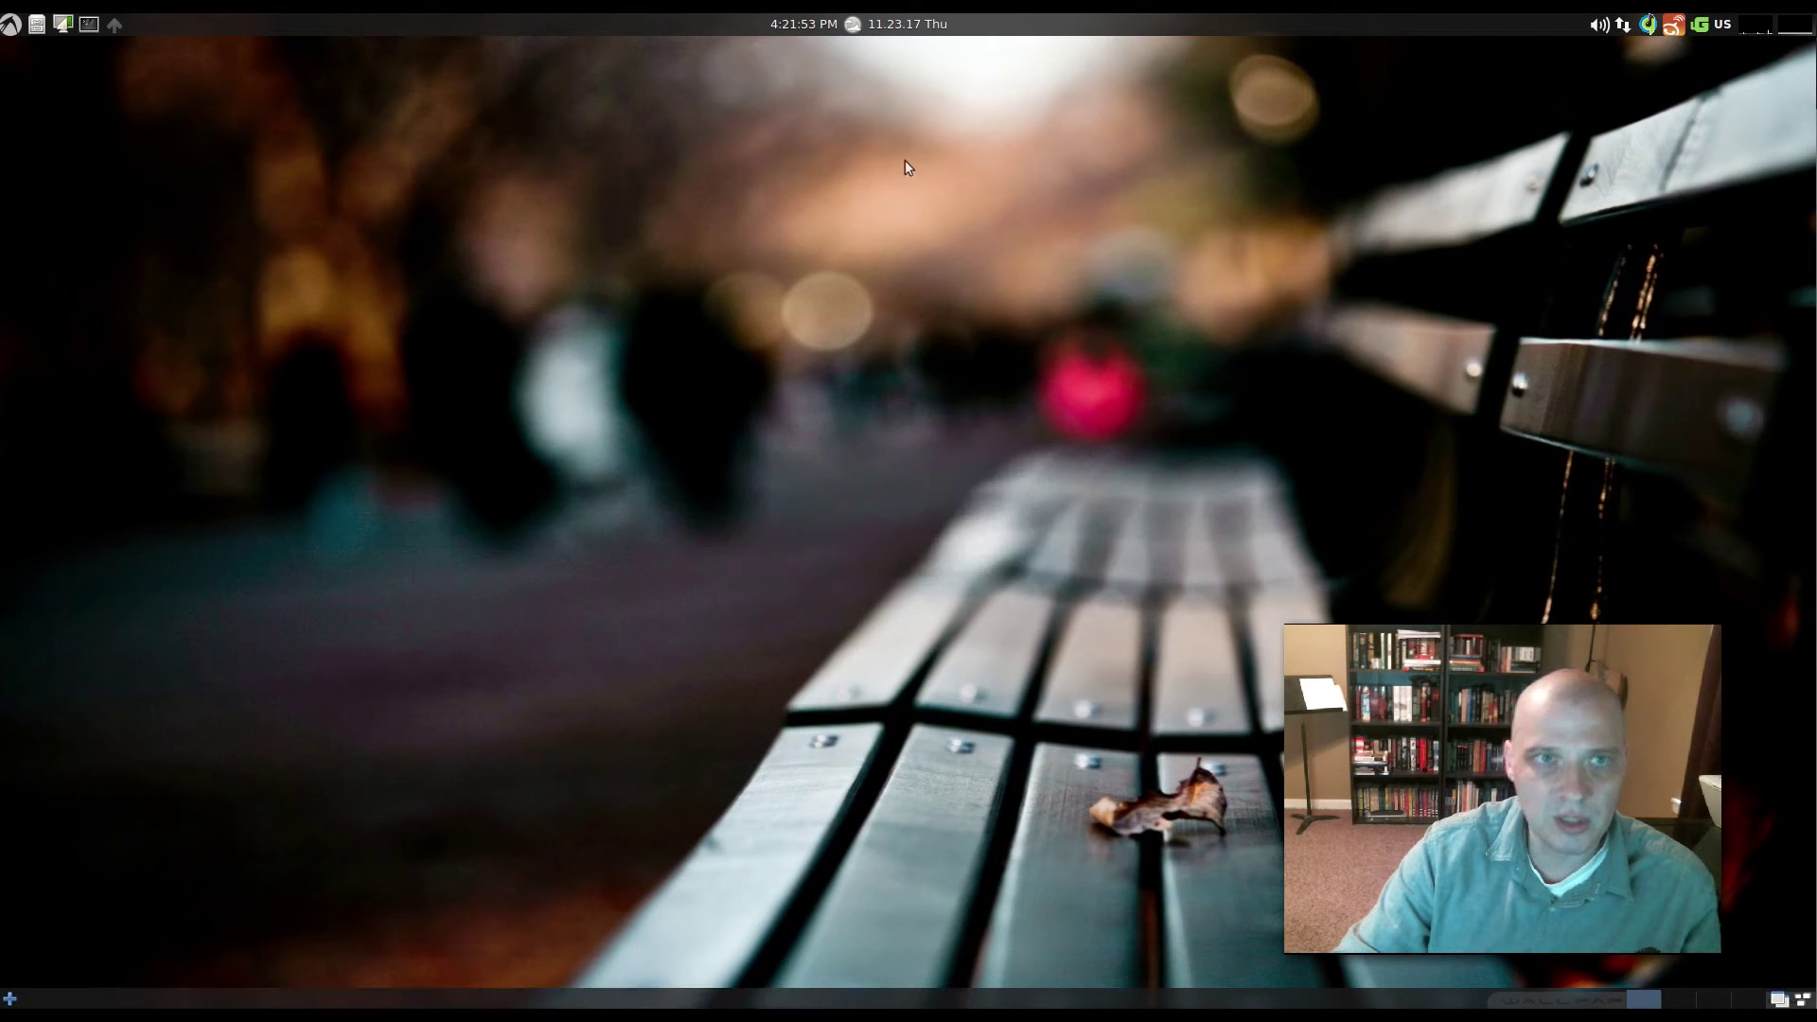
click(850, 34)
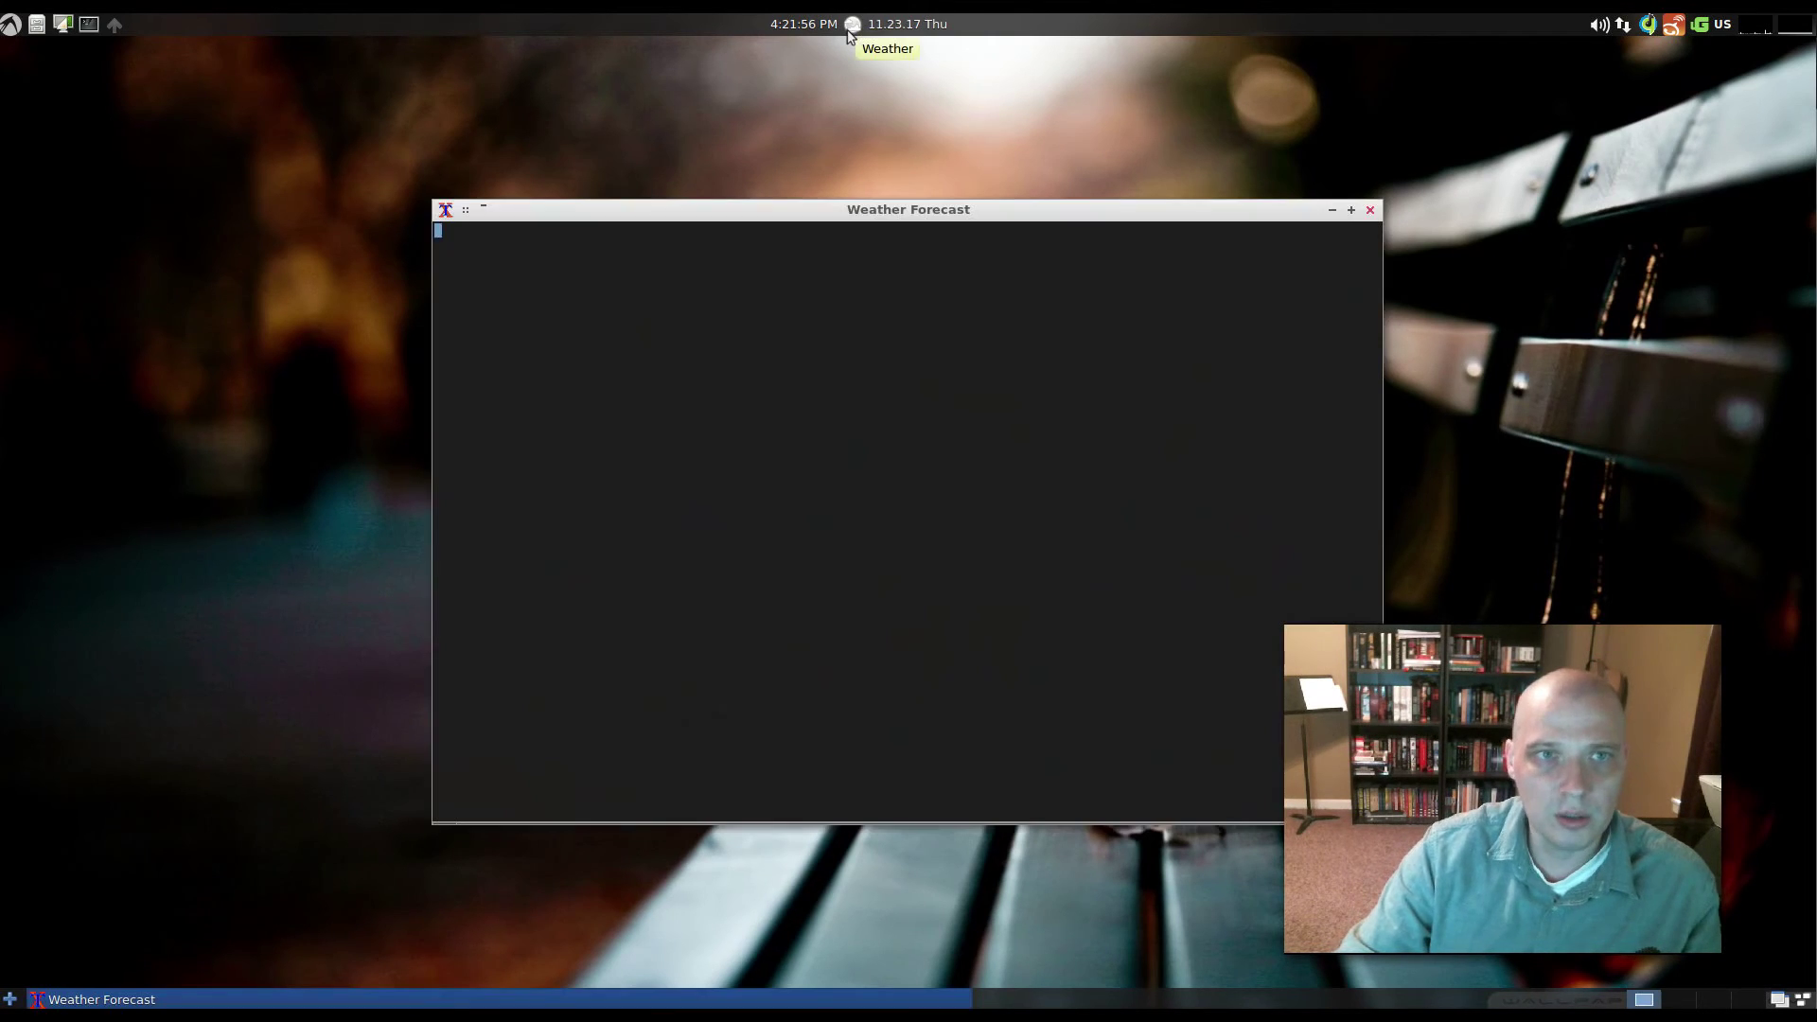
drag(1216, 218, 932, 229)
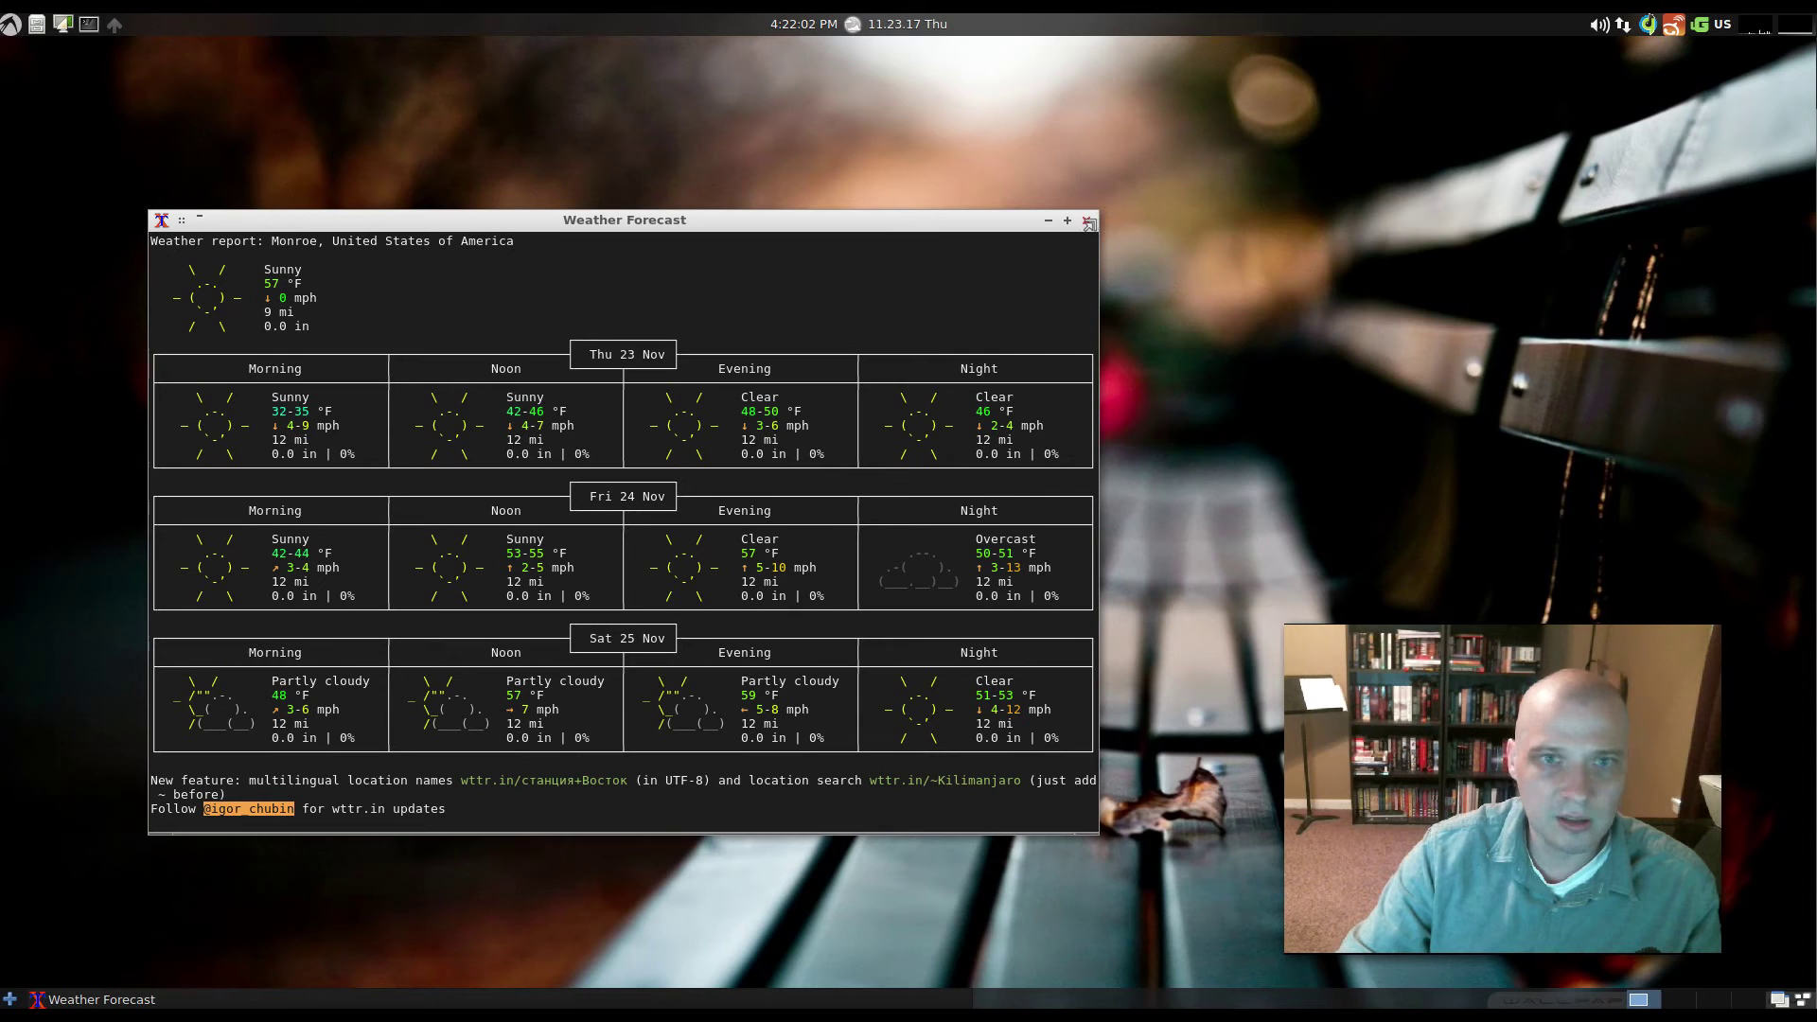
click(1090, 222)
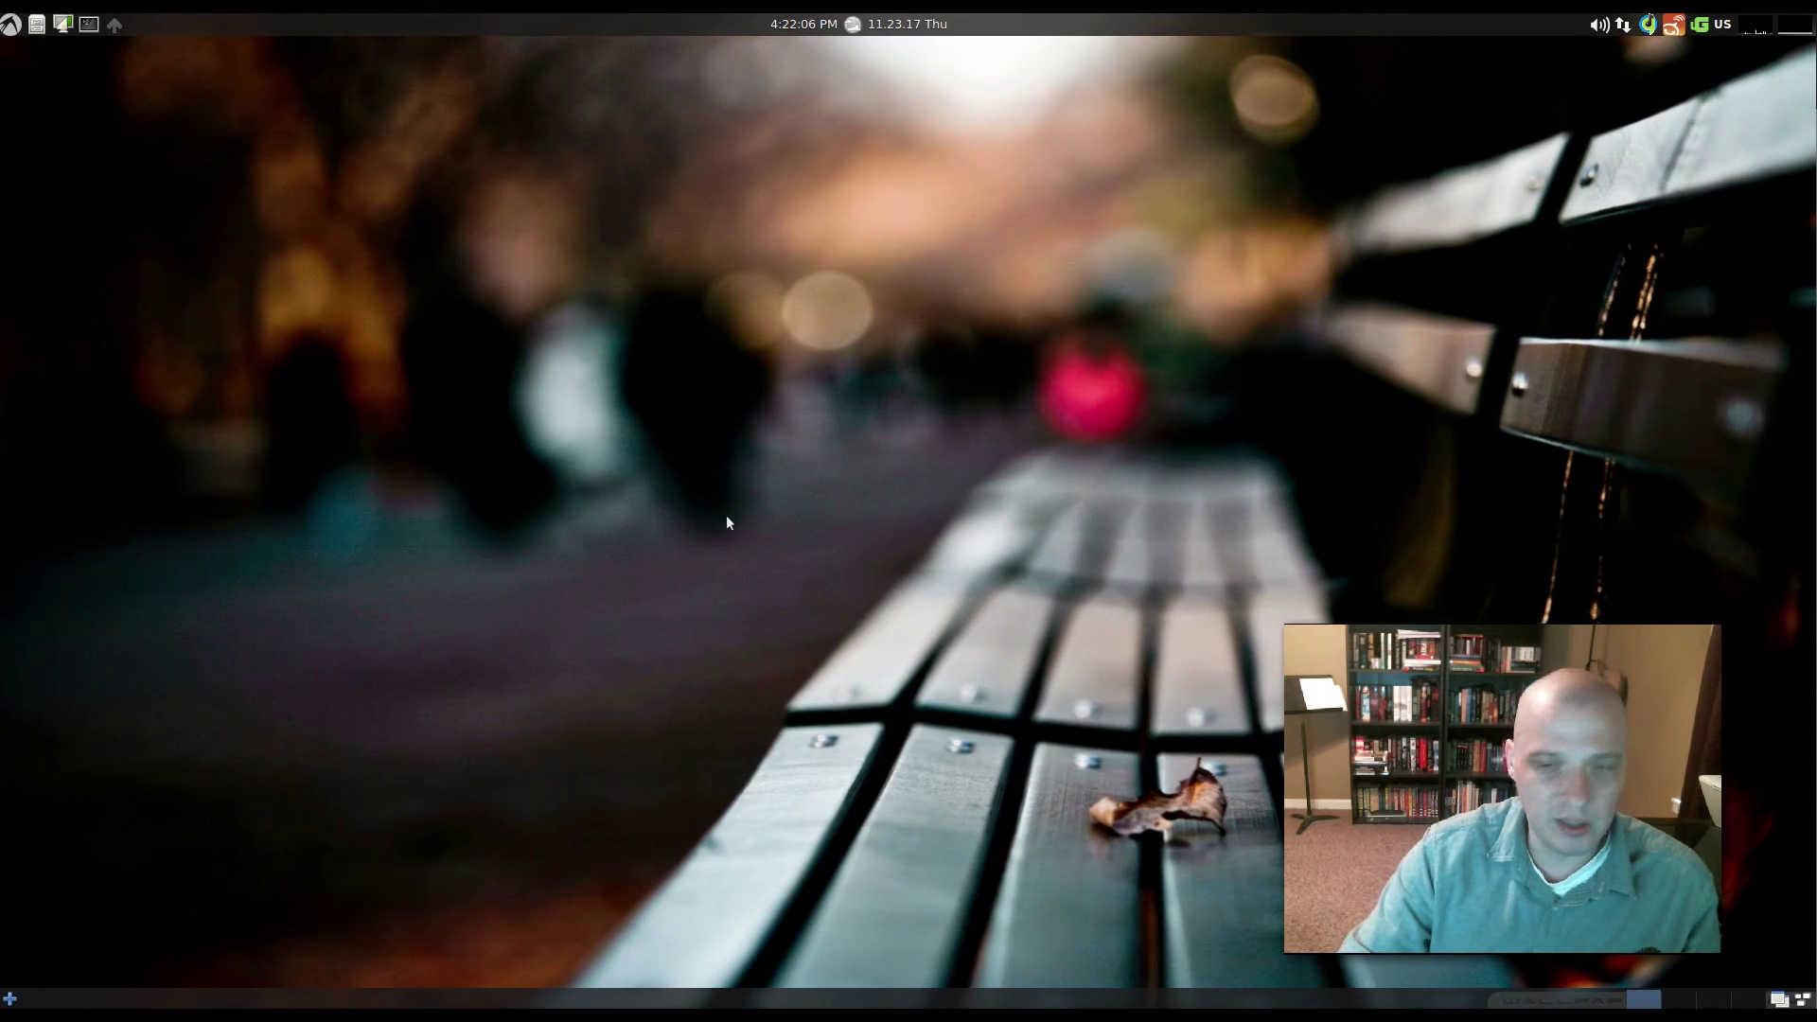
click(922, 26)
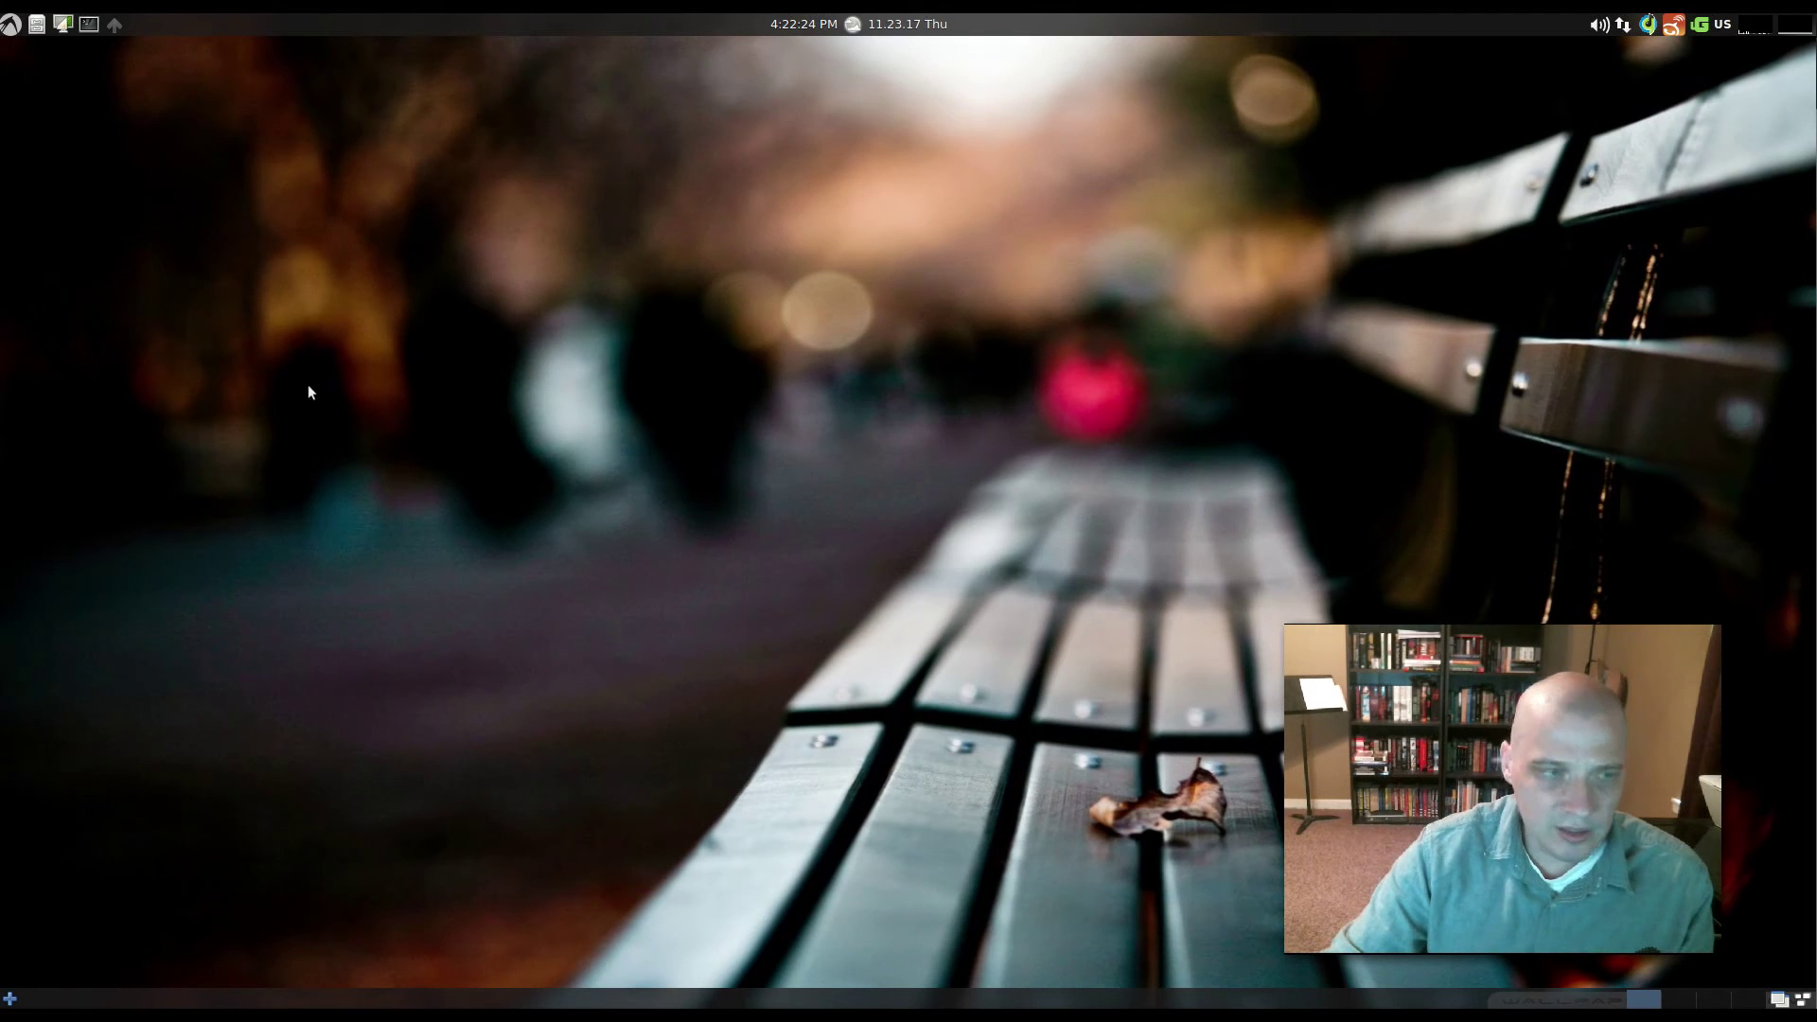
- Open Desktop Preferences from the desktop context menu and bring up the wallpaper file chooser
right_click(289, 320)
click(417, 472)
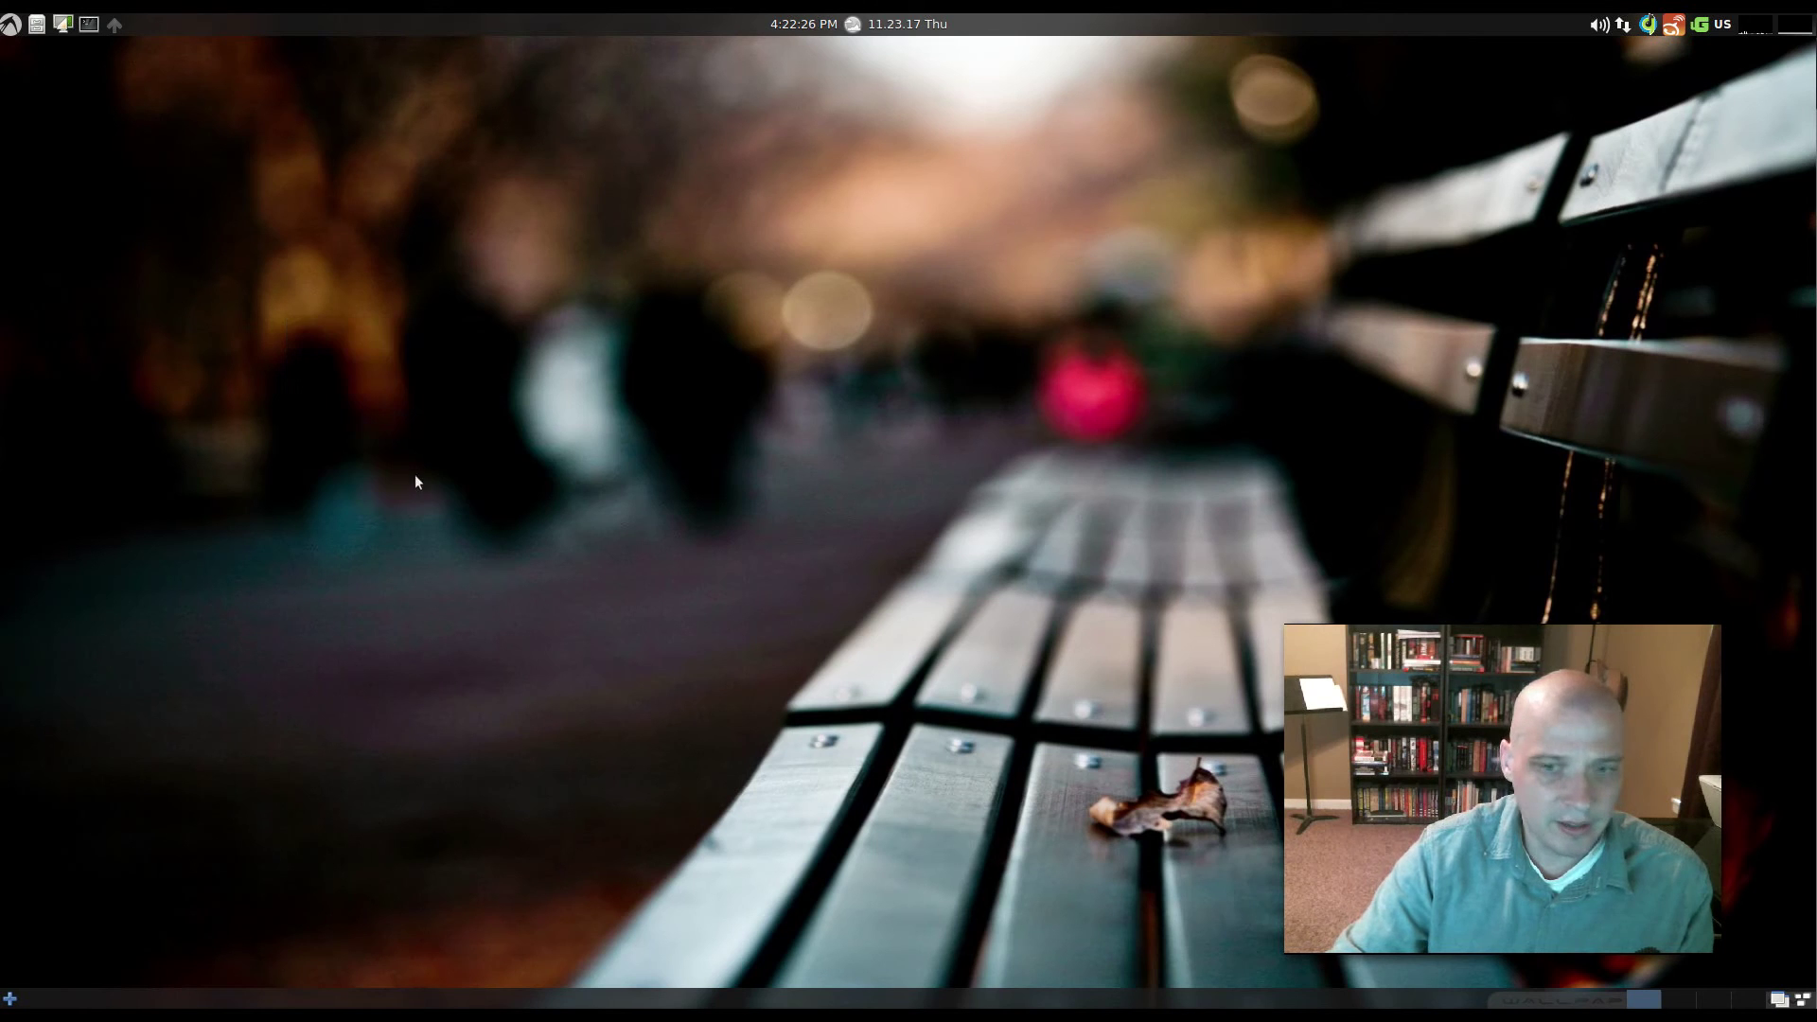
drag(1062, 367, 547, 379)
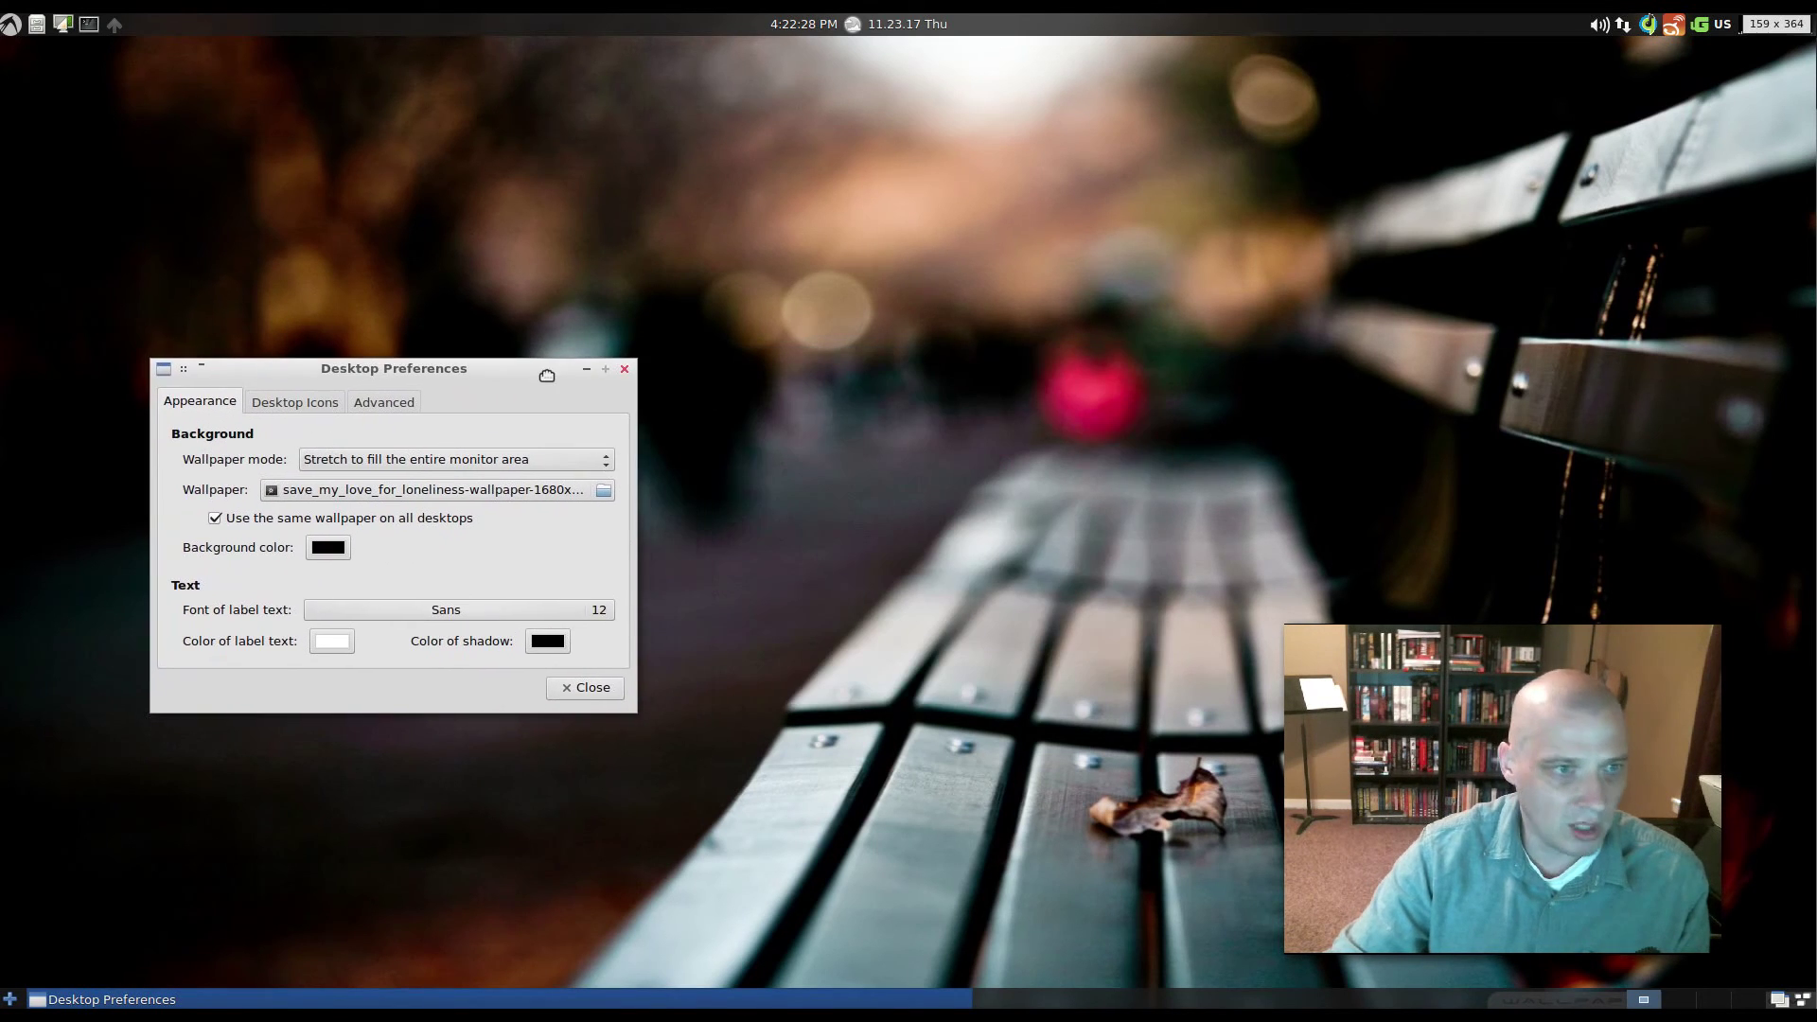
click(556, 491)
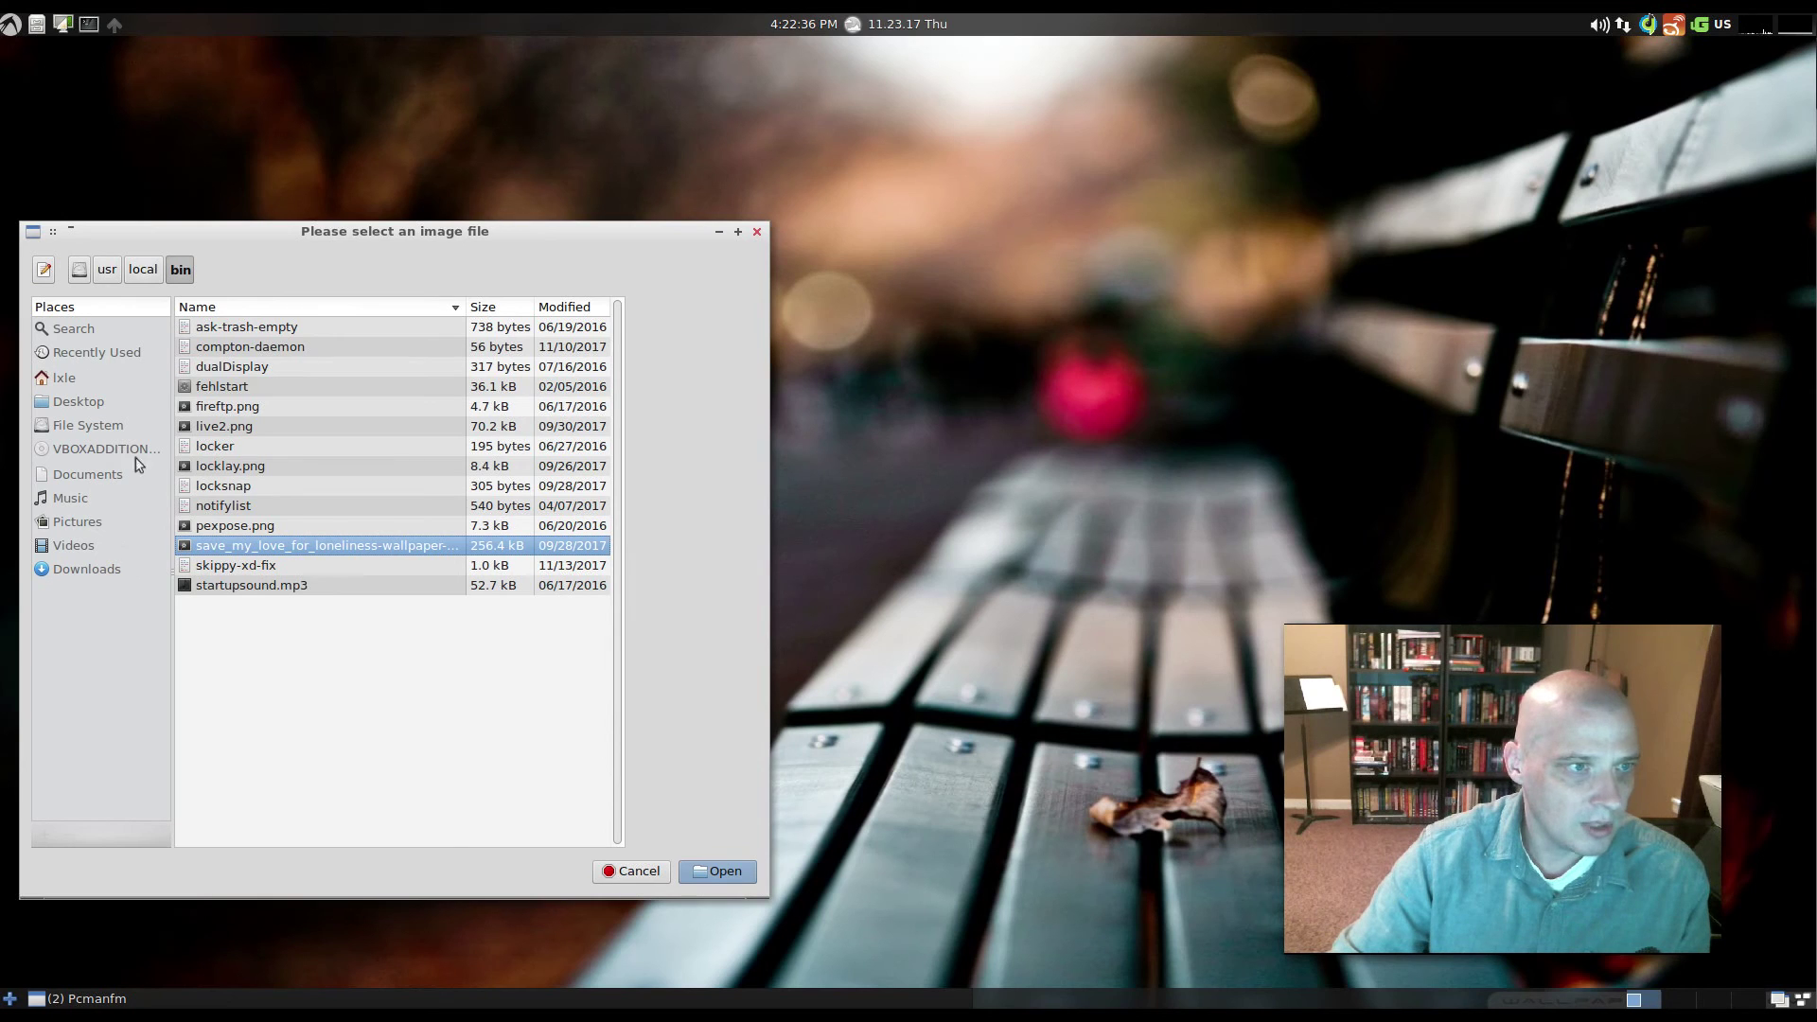
click(756, 233)
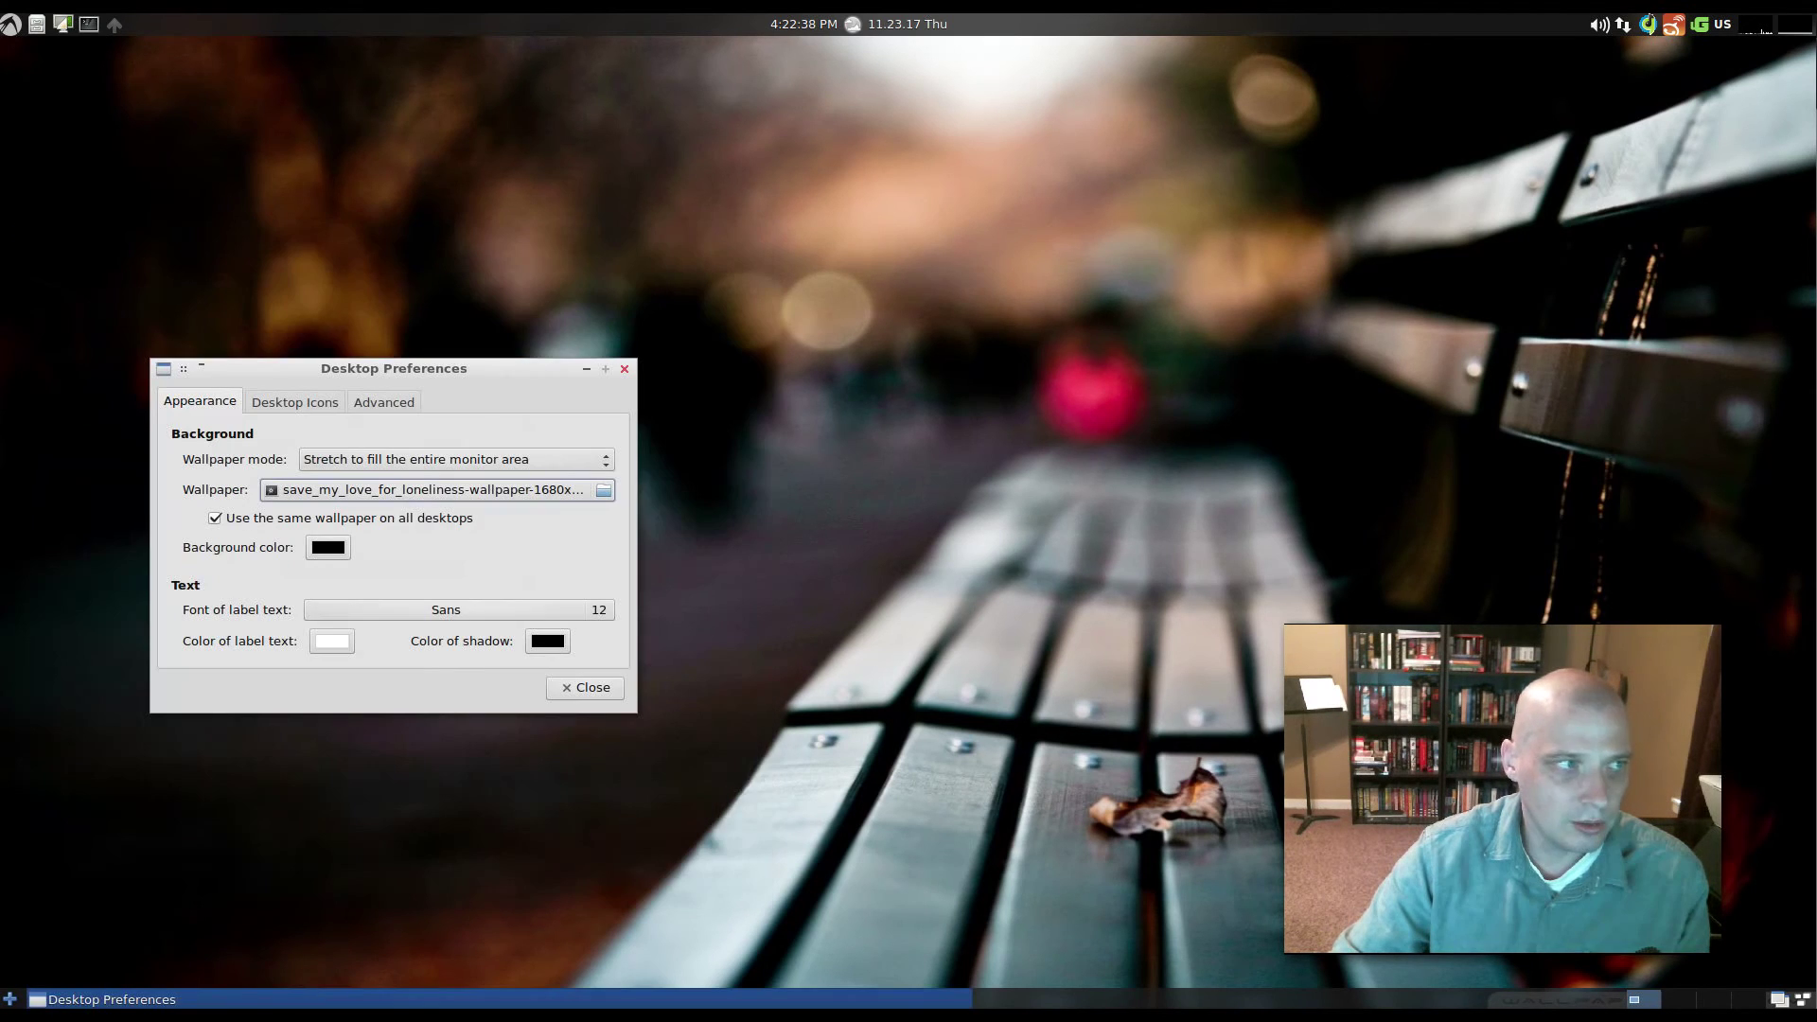
click(393, 489)
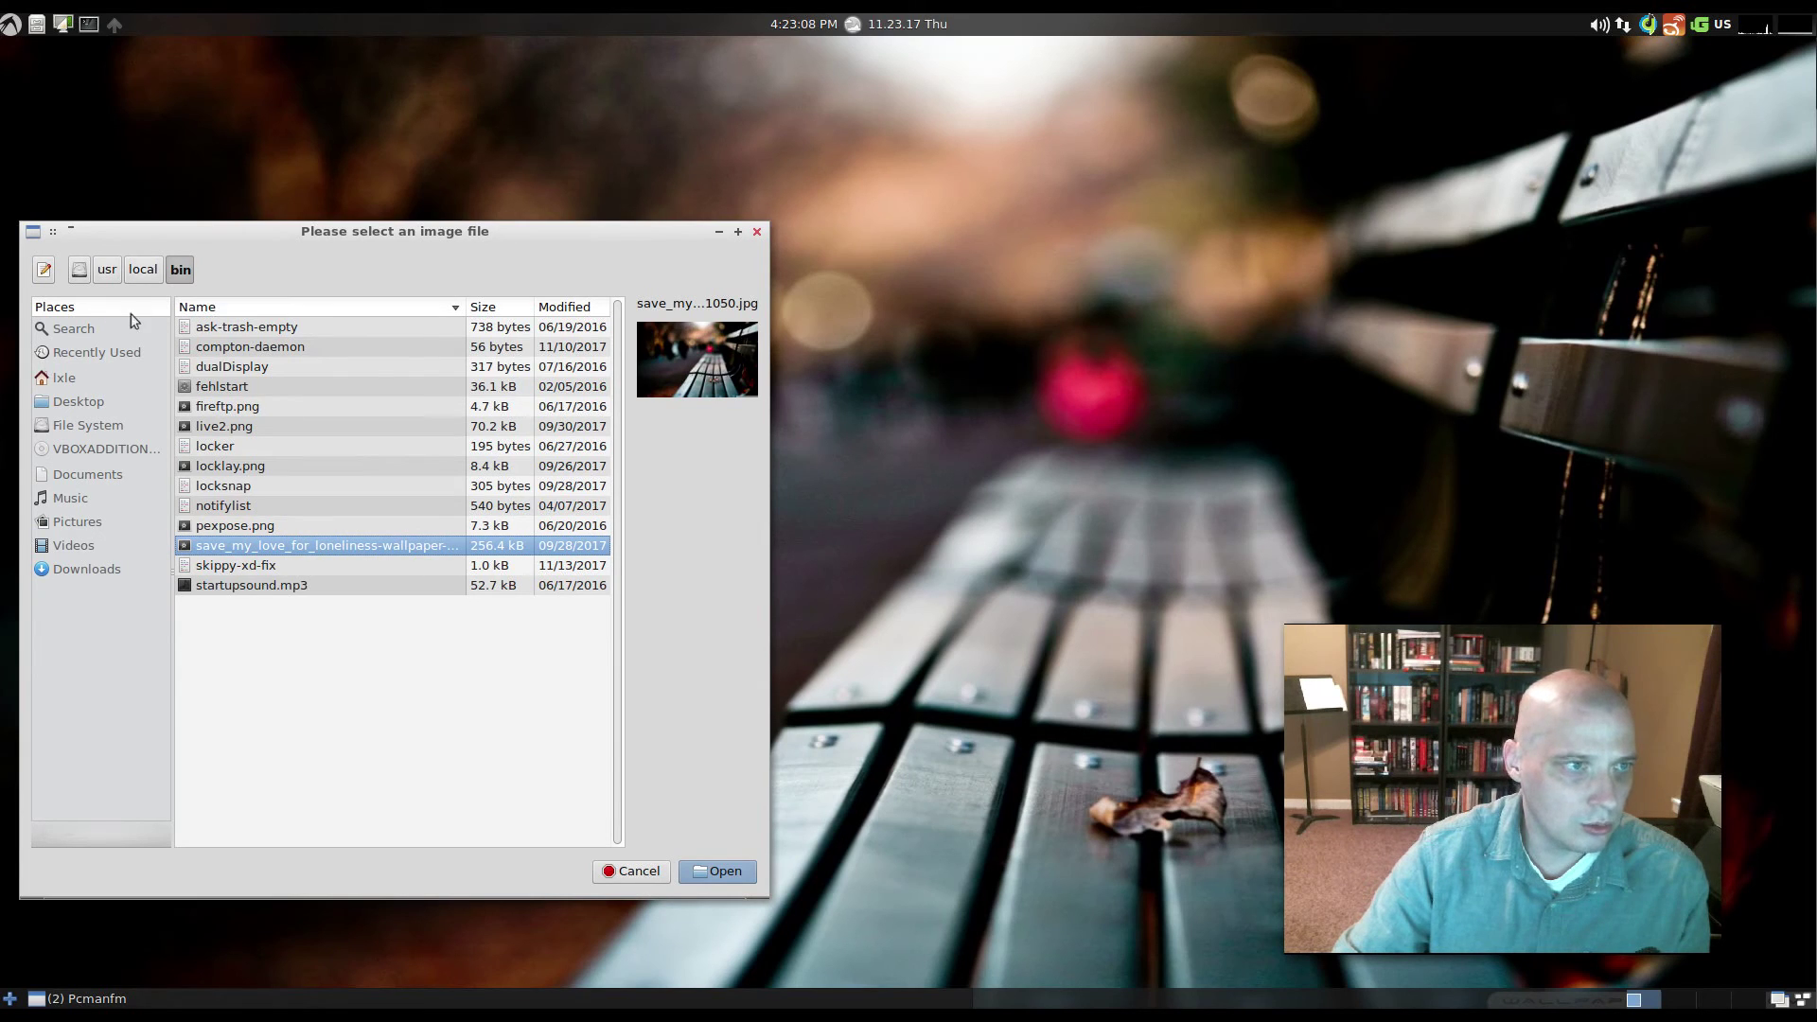
- Navigate the file chooser to the home folder's Pictures/Wallpapers folder
click(66, 377)
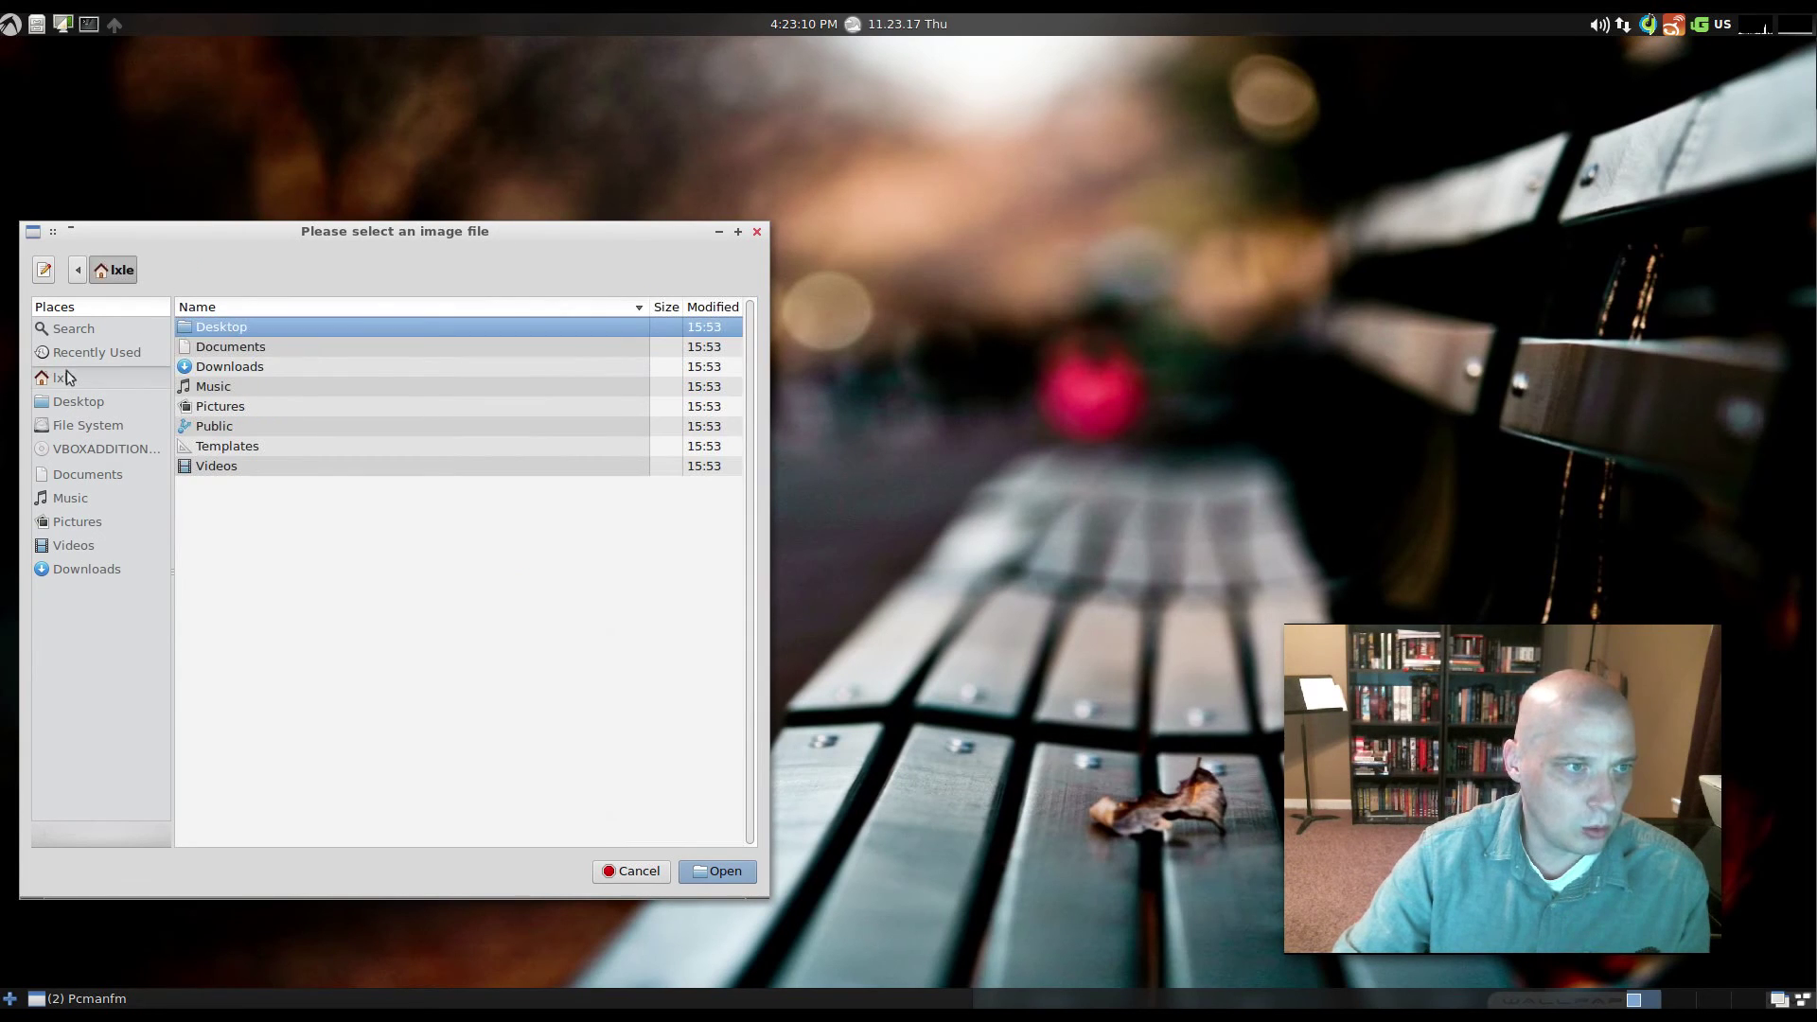
click(223, 406)
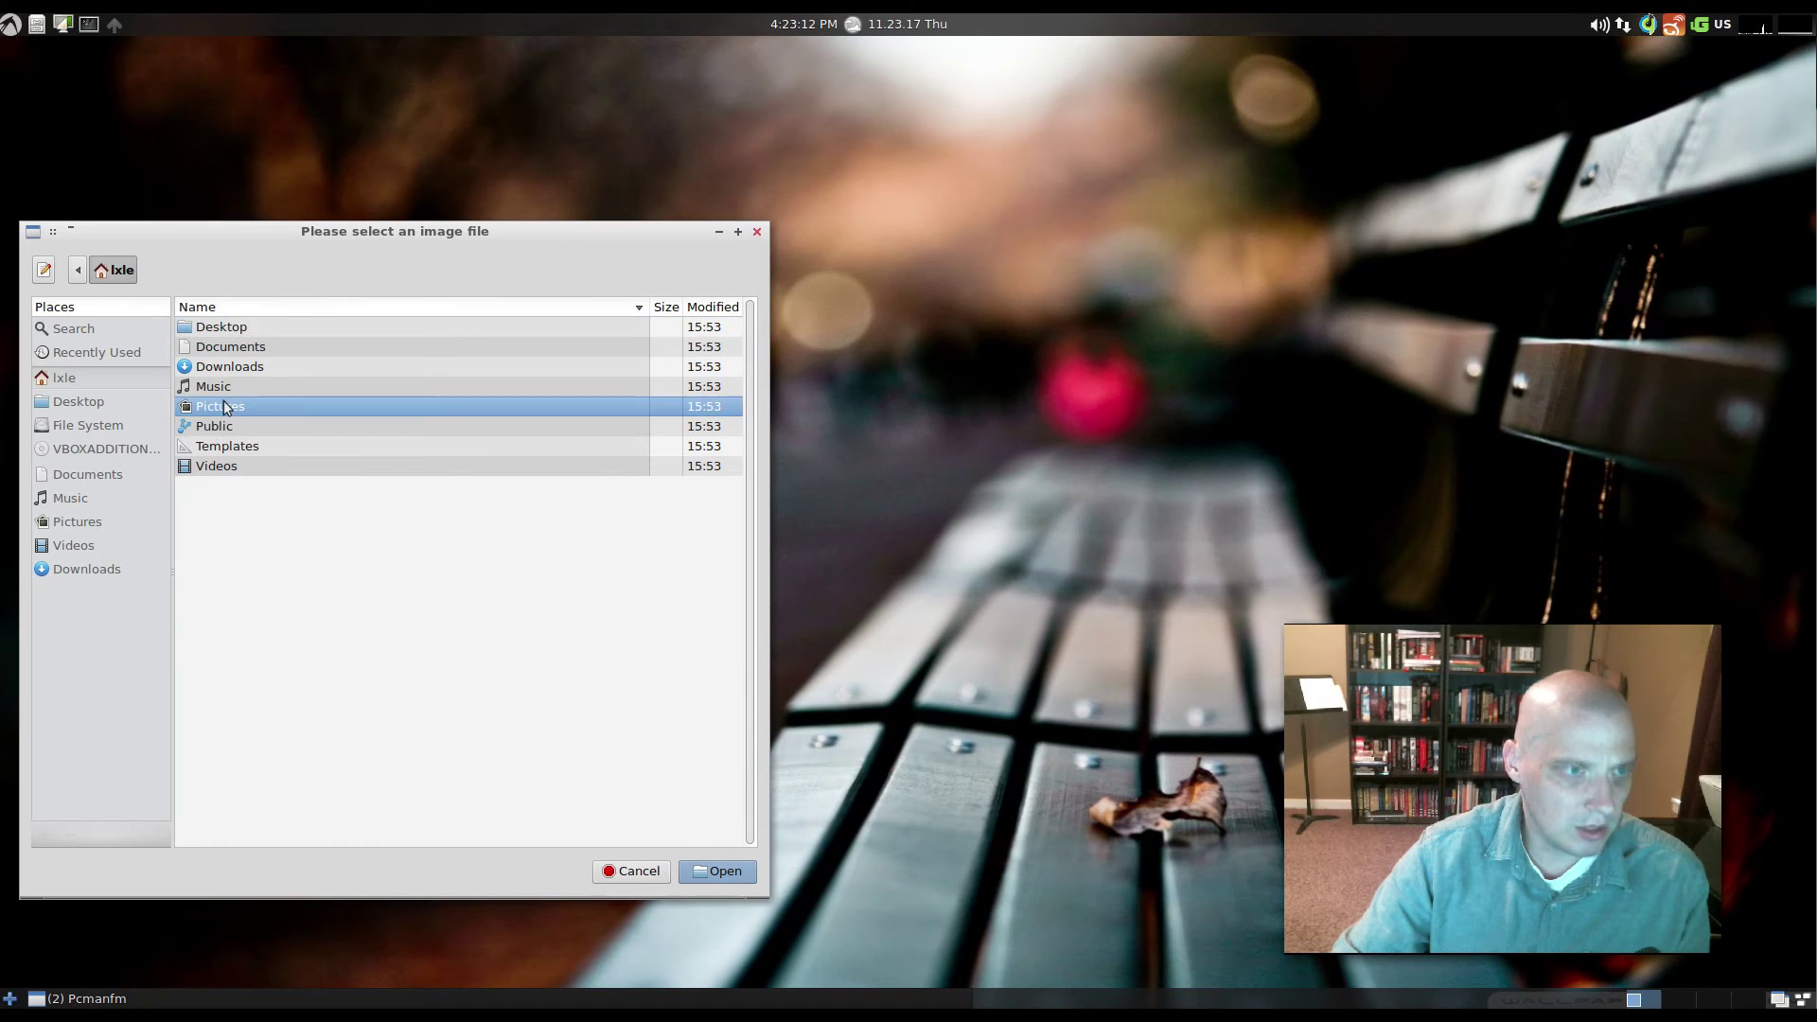
double_click(223, 405)
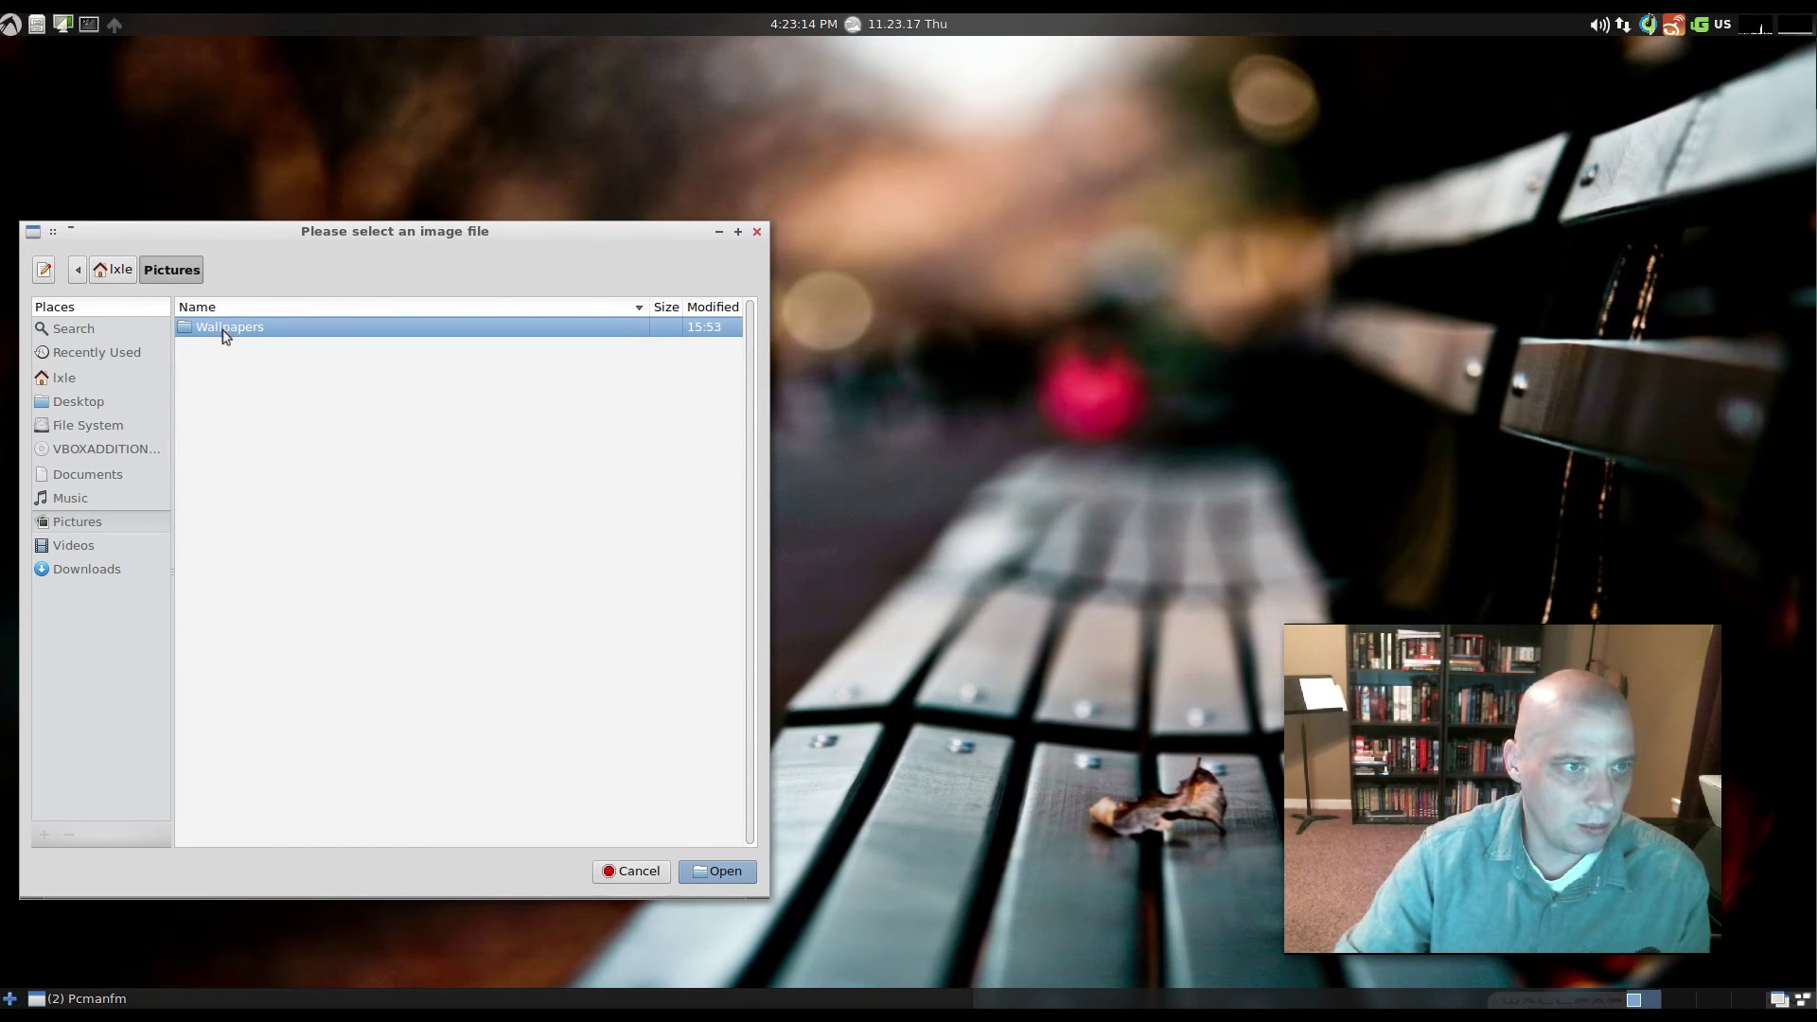
double_click(264, 332)
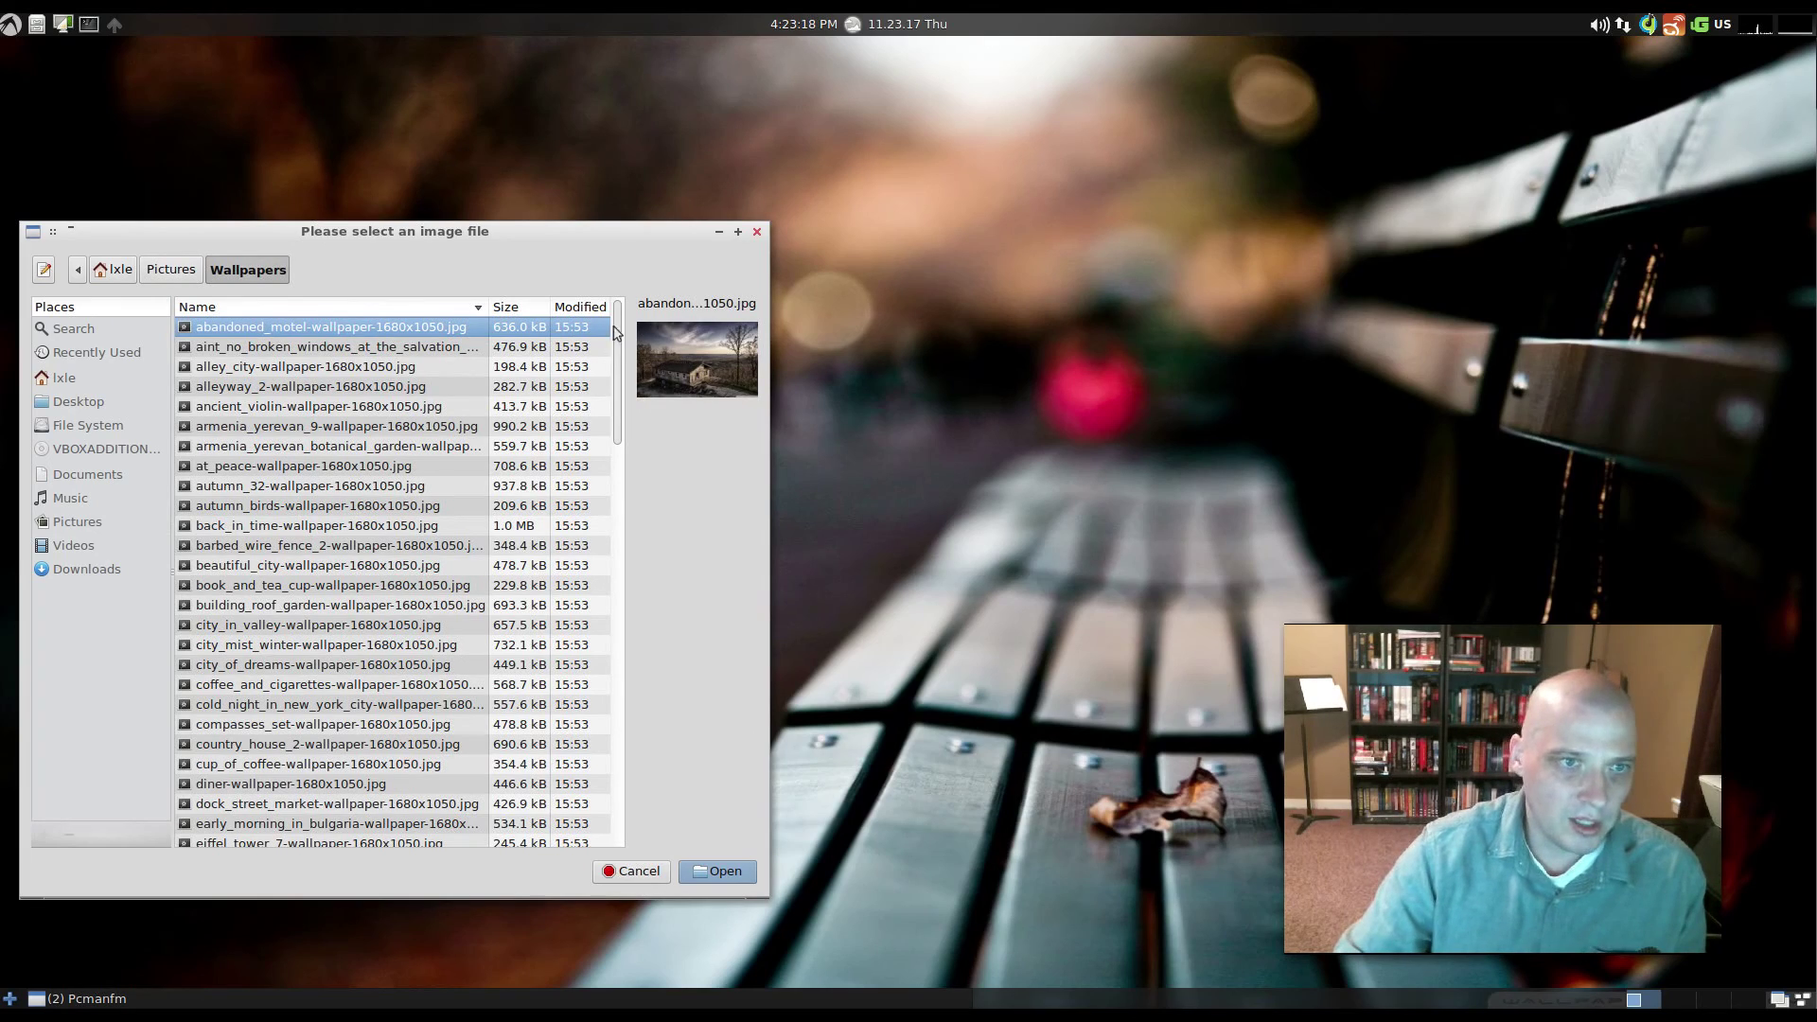
mouse_move(612, 340)
mouse_down()
mouse_move(597, 785)
mouse_move(611, 350)
mouse_up()
- Preview several wallpapers, then apply abandoned_motel-wallpaper-1680x1050.jpg as the desktop wallpaper
click(338, 349)
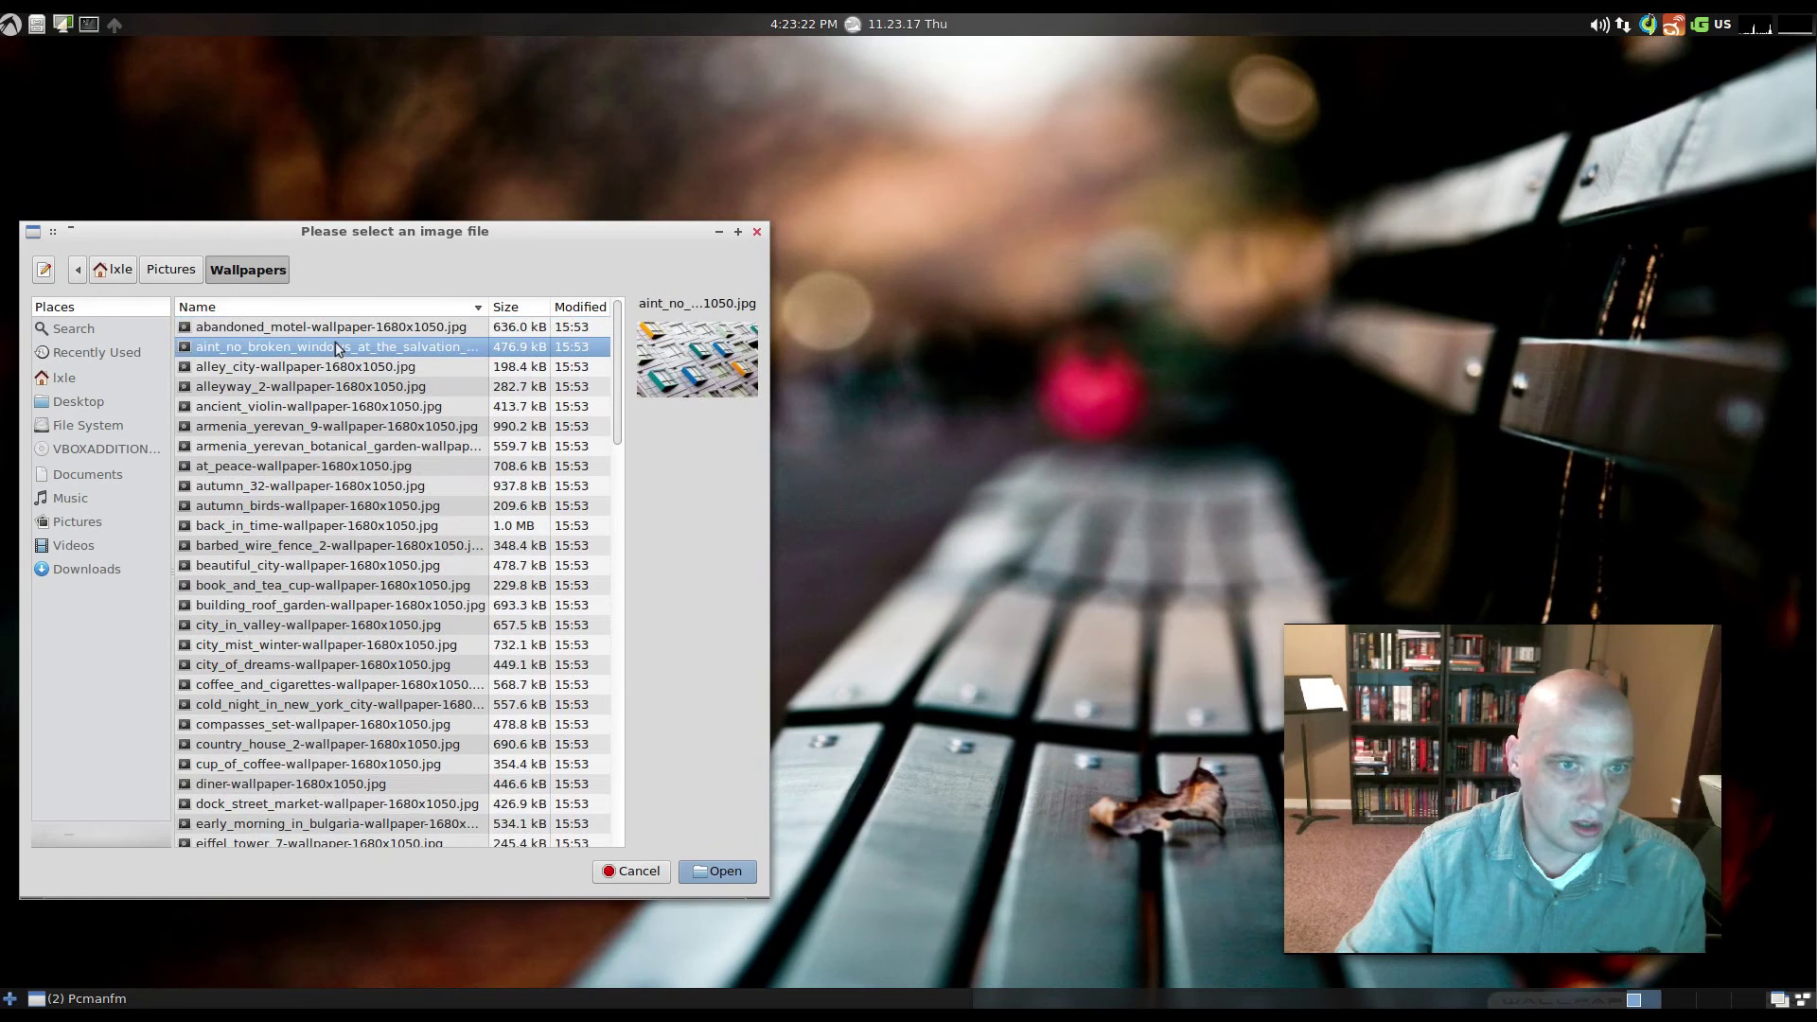
click(248, 387)
click(240, 467)
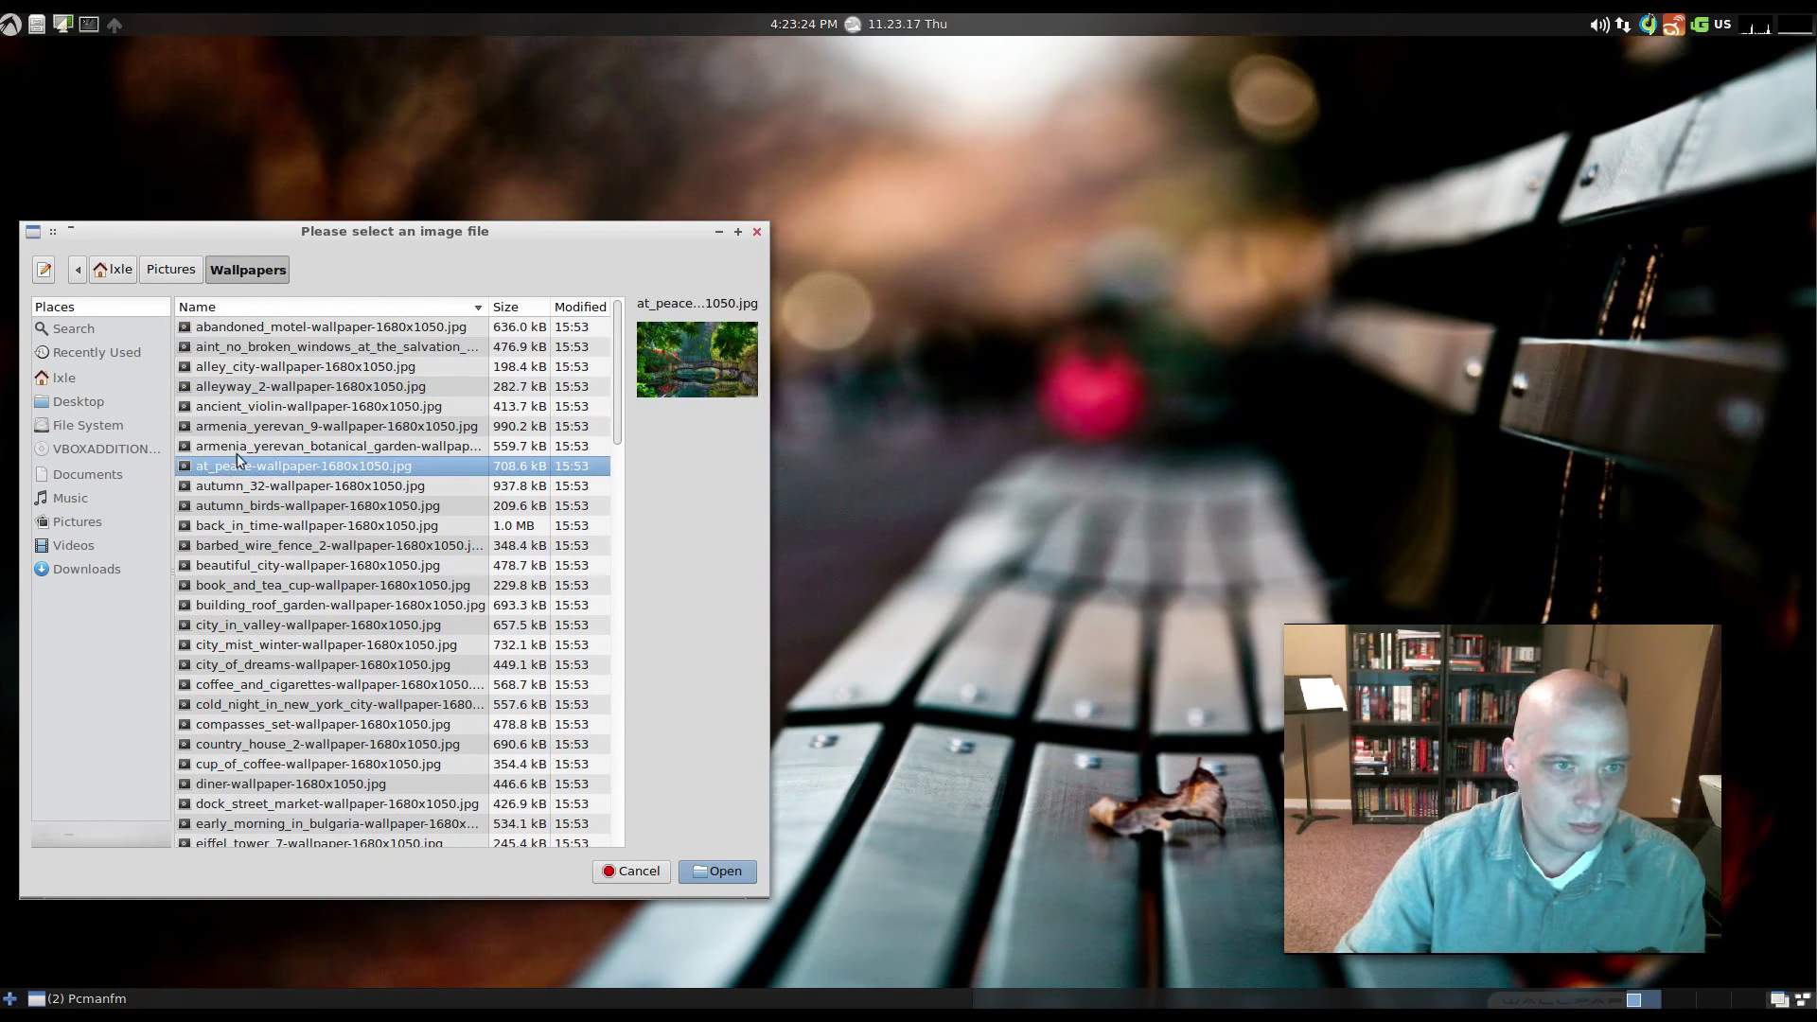
click(235, 451)
click(254, 546)
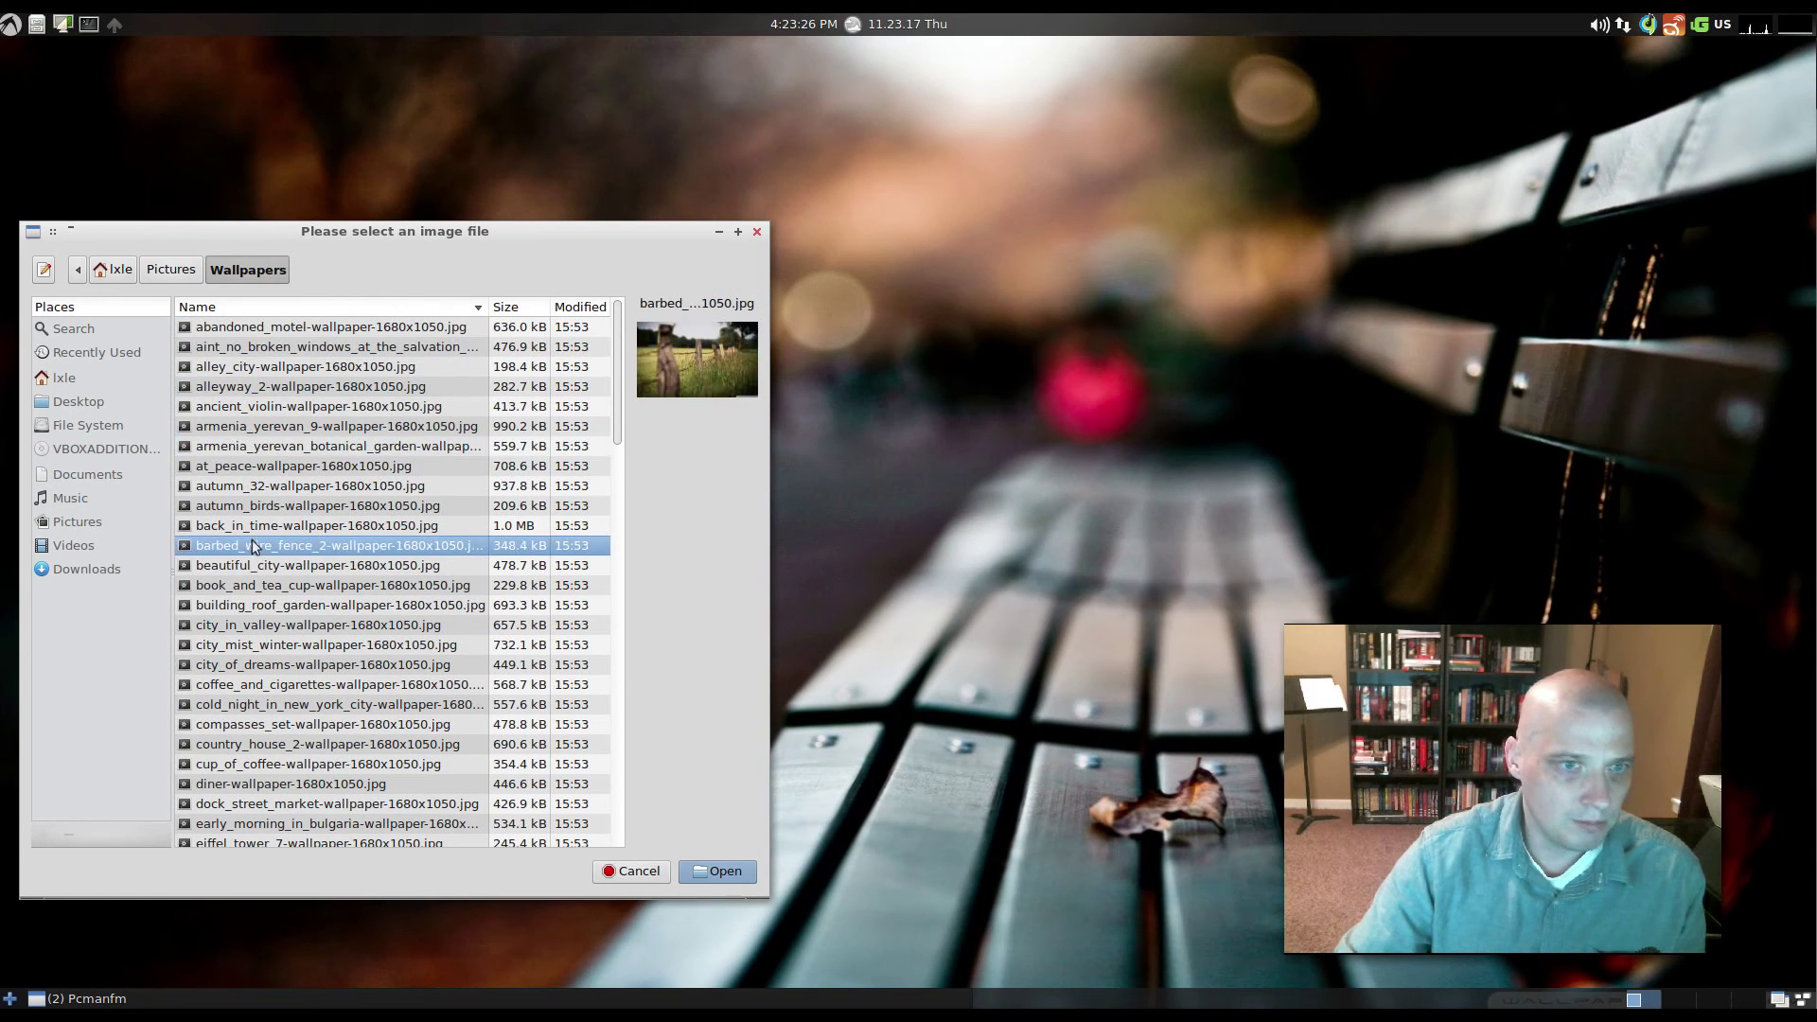
click(254, 527)
click(269, 566)
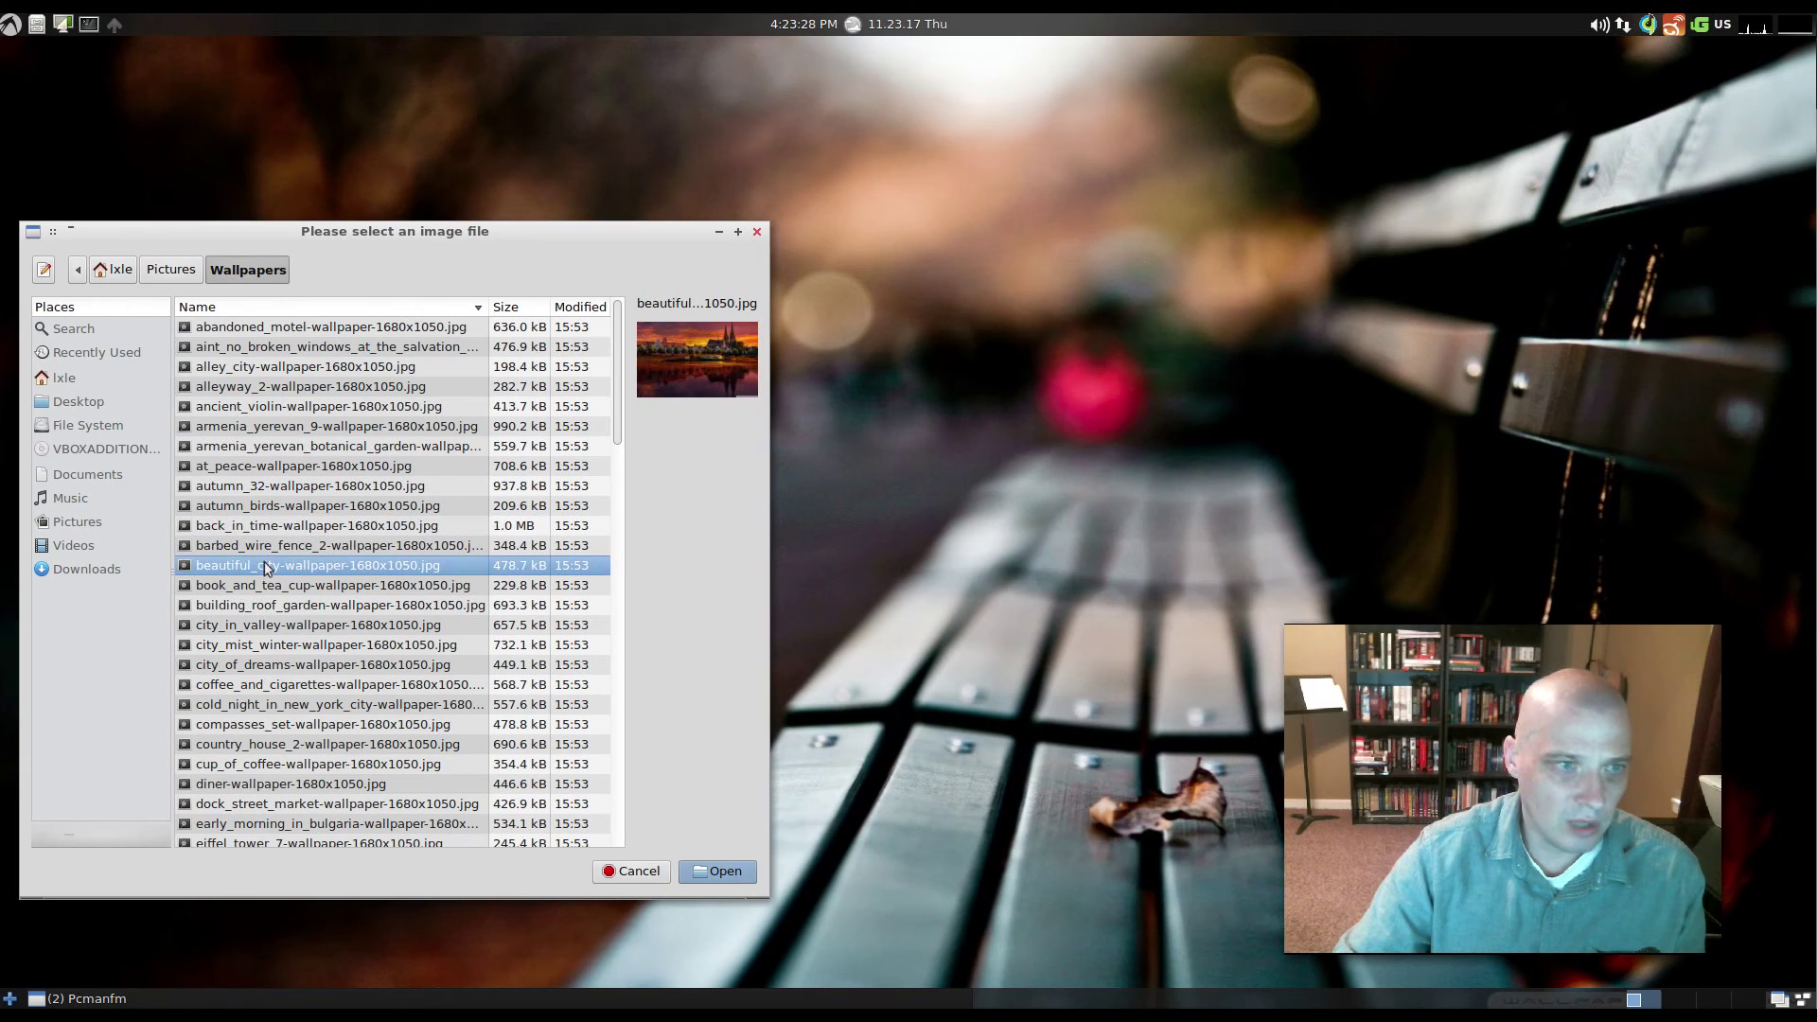
click(289, 606)
click(287, 628)
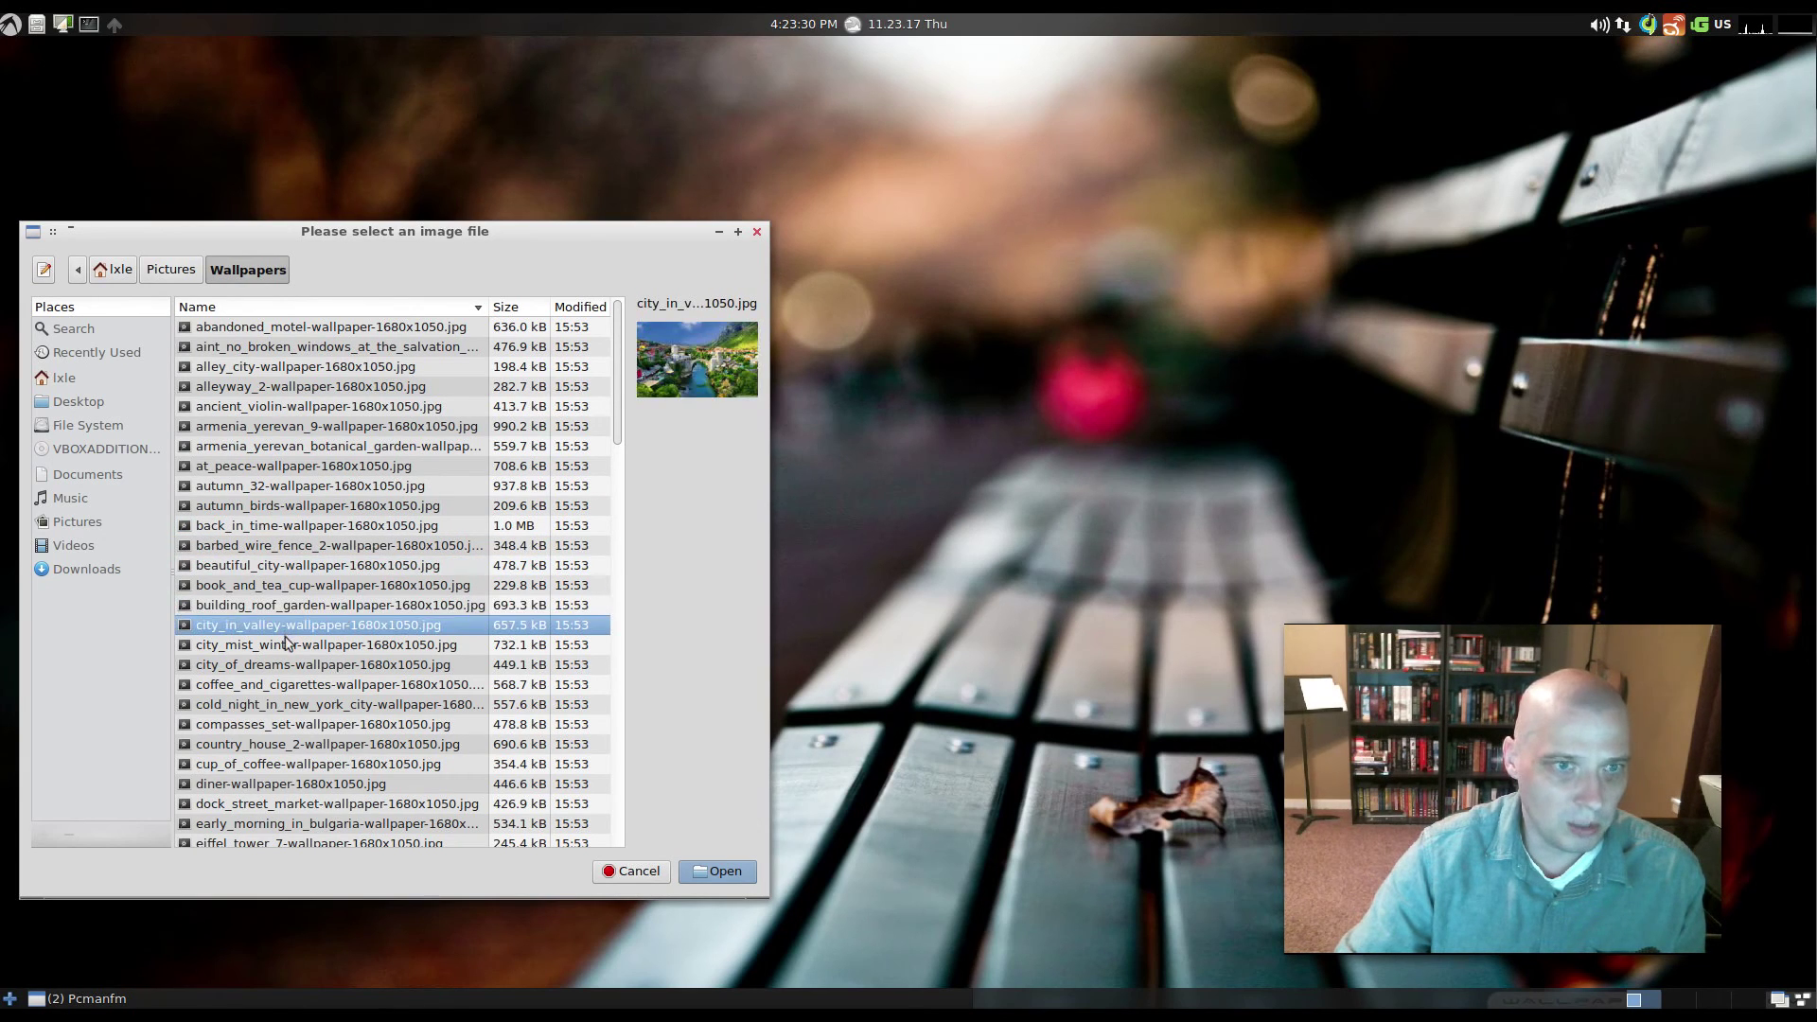
click(288, 645)
click(287, 662)
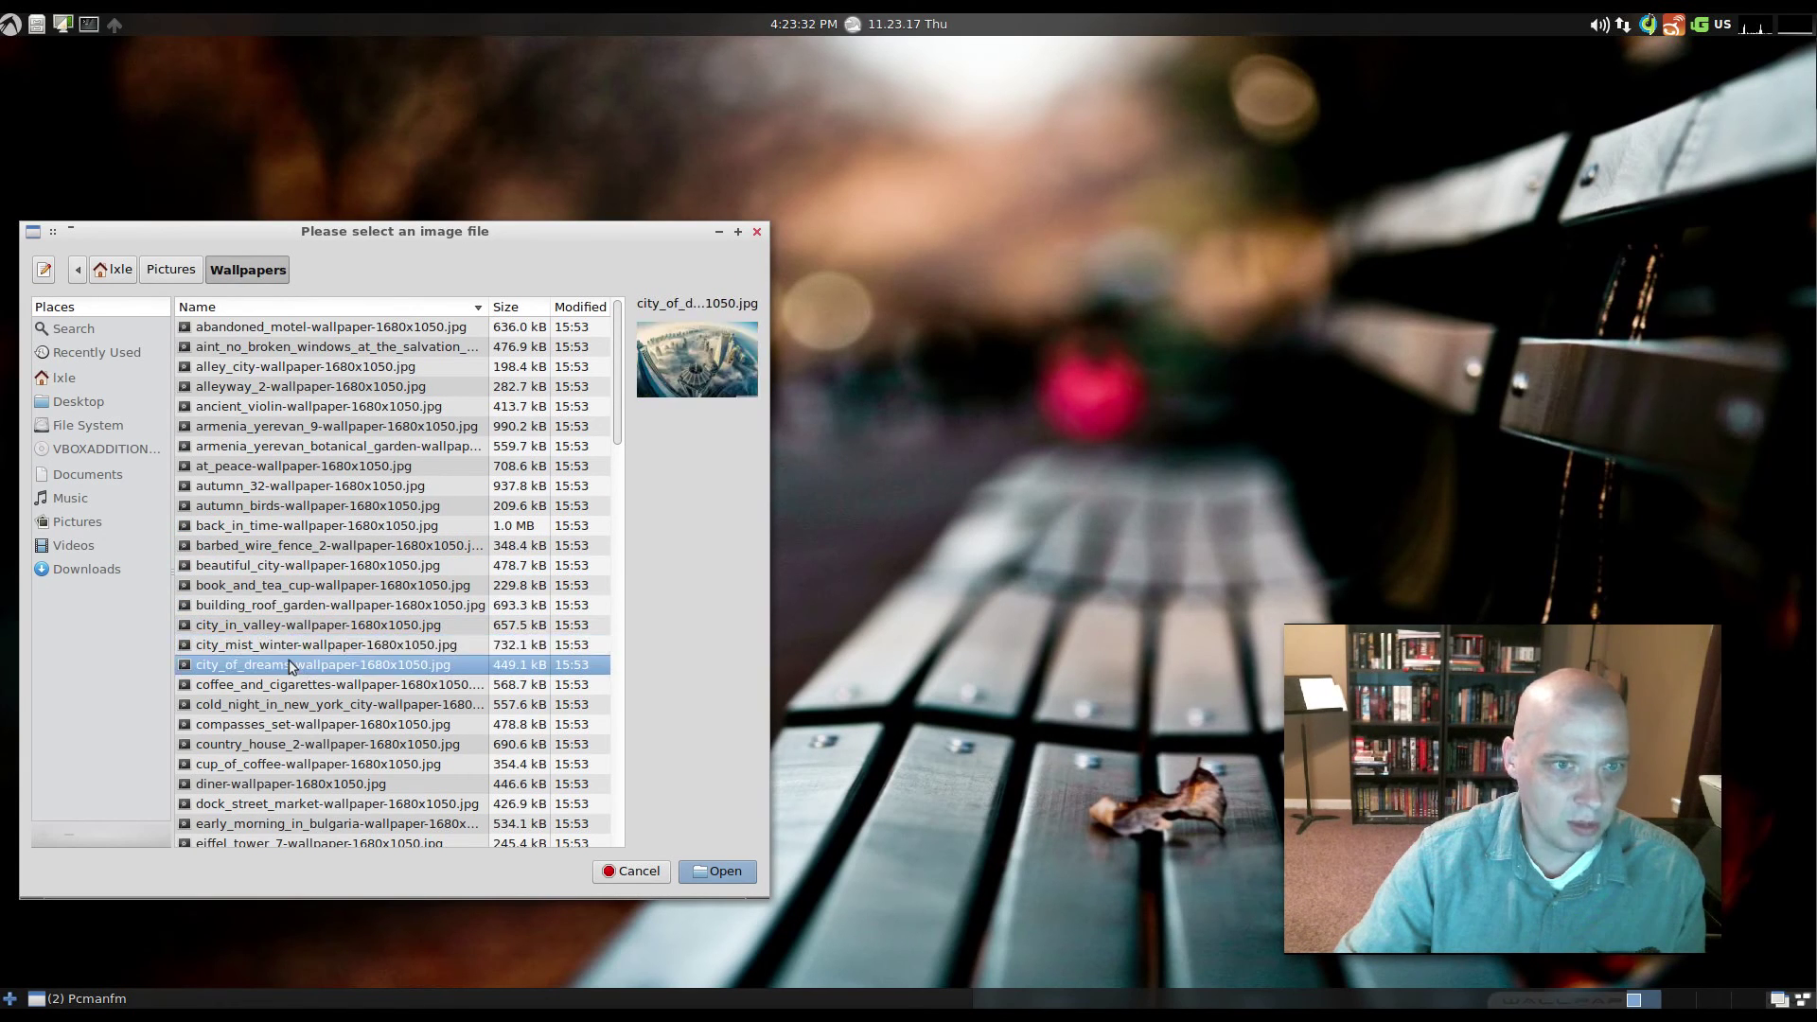
click(289, 344)
click(282, 326)
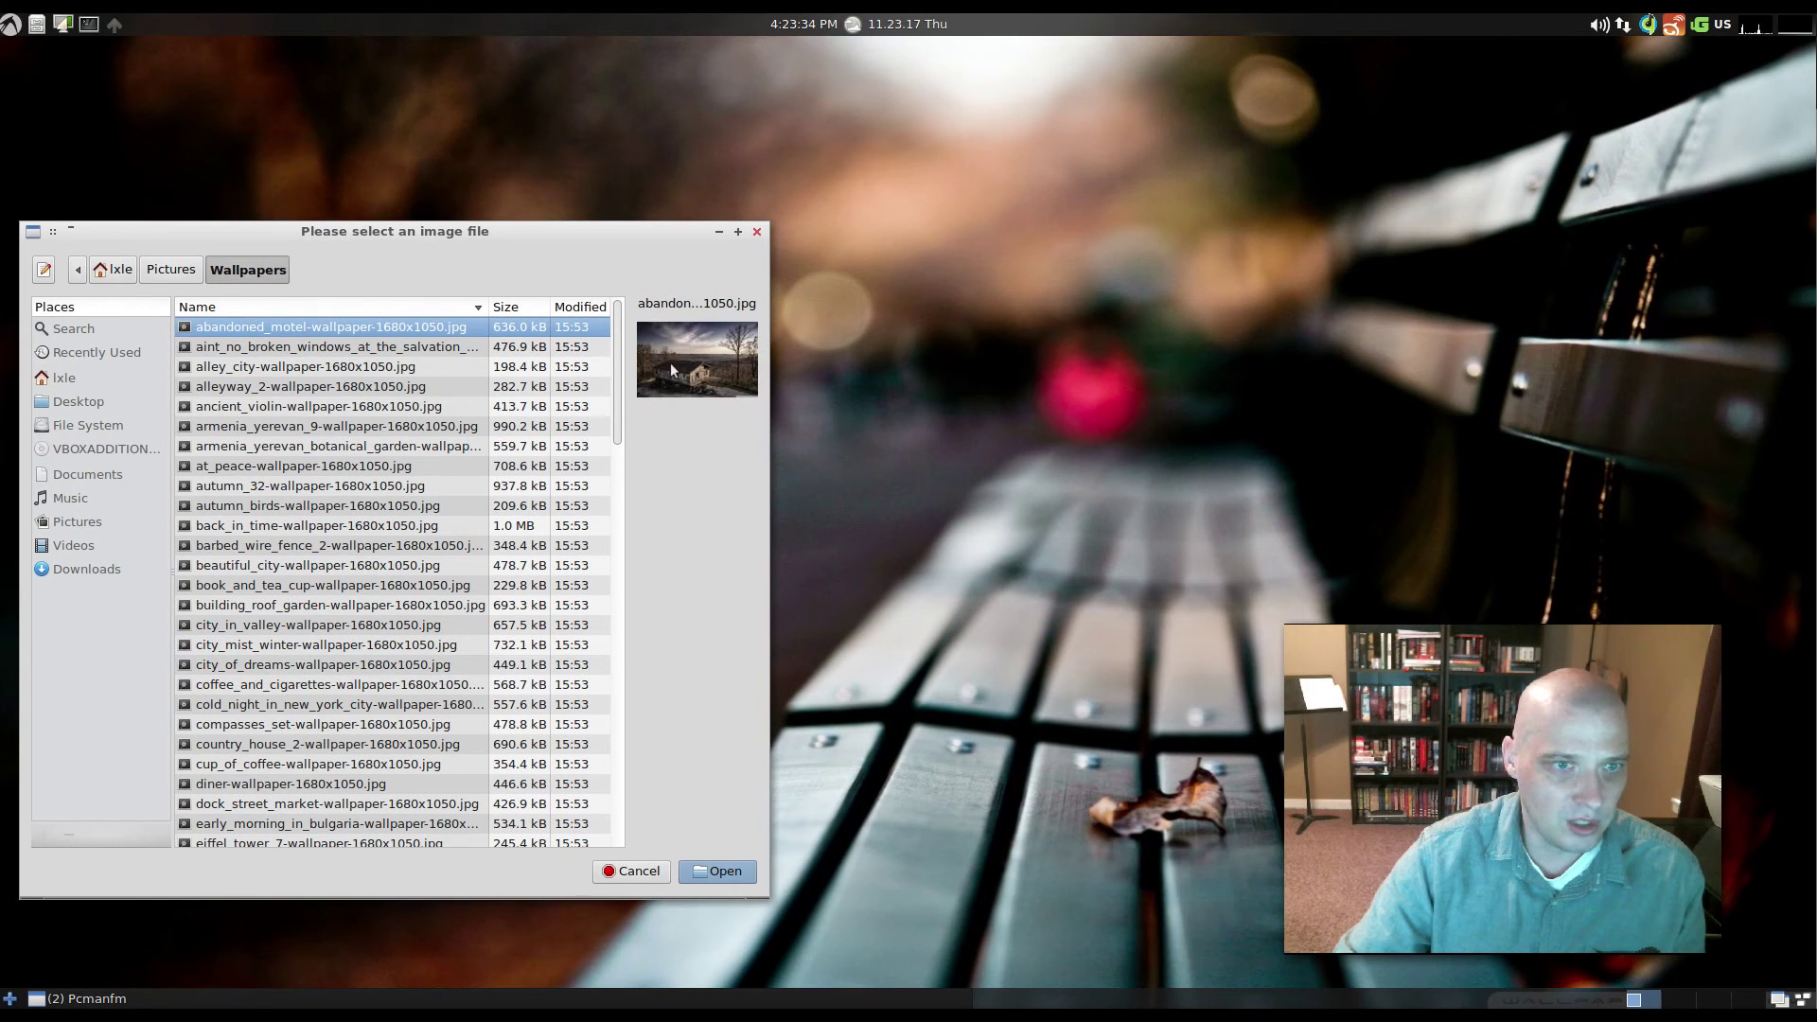
click(747, 882)
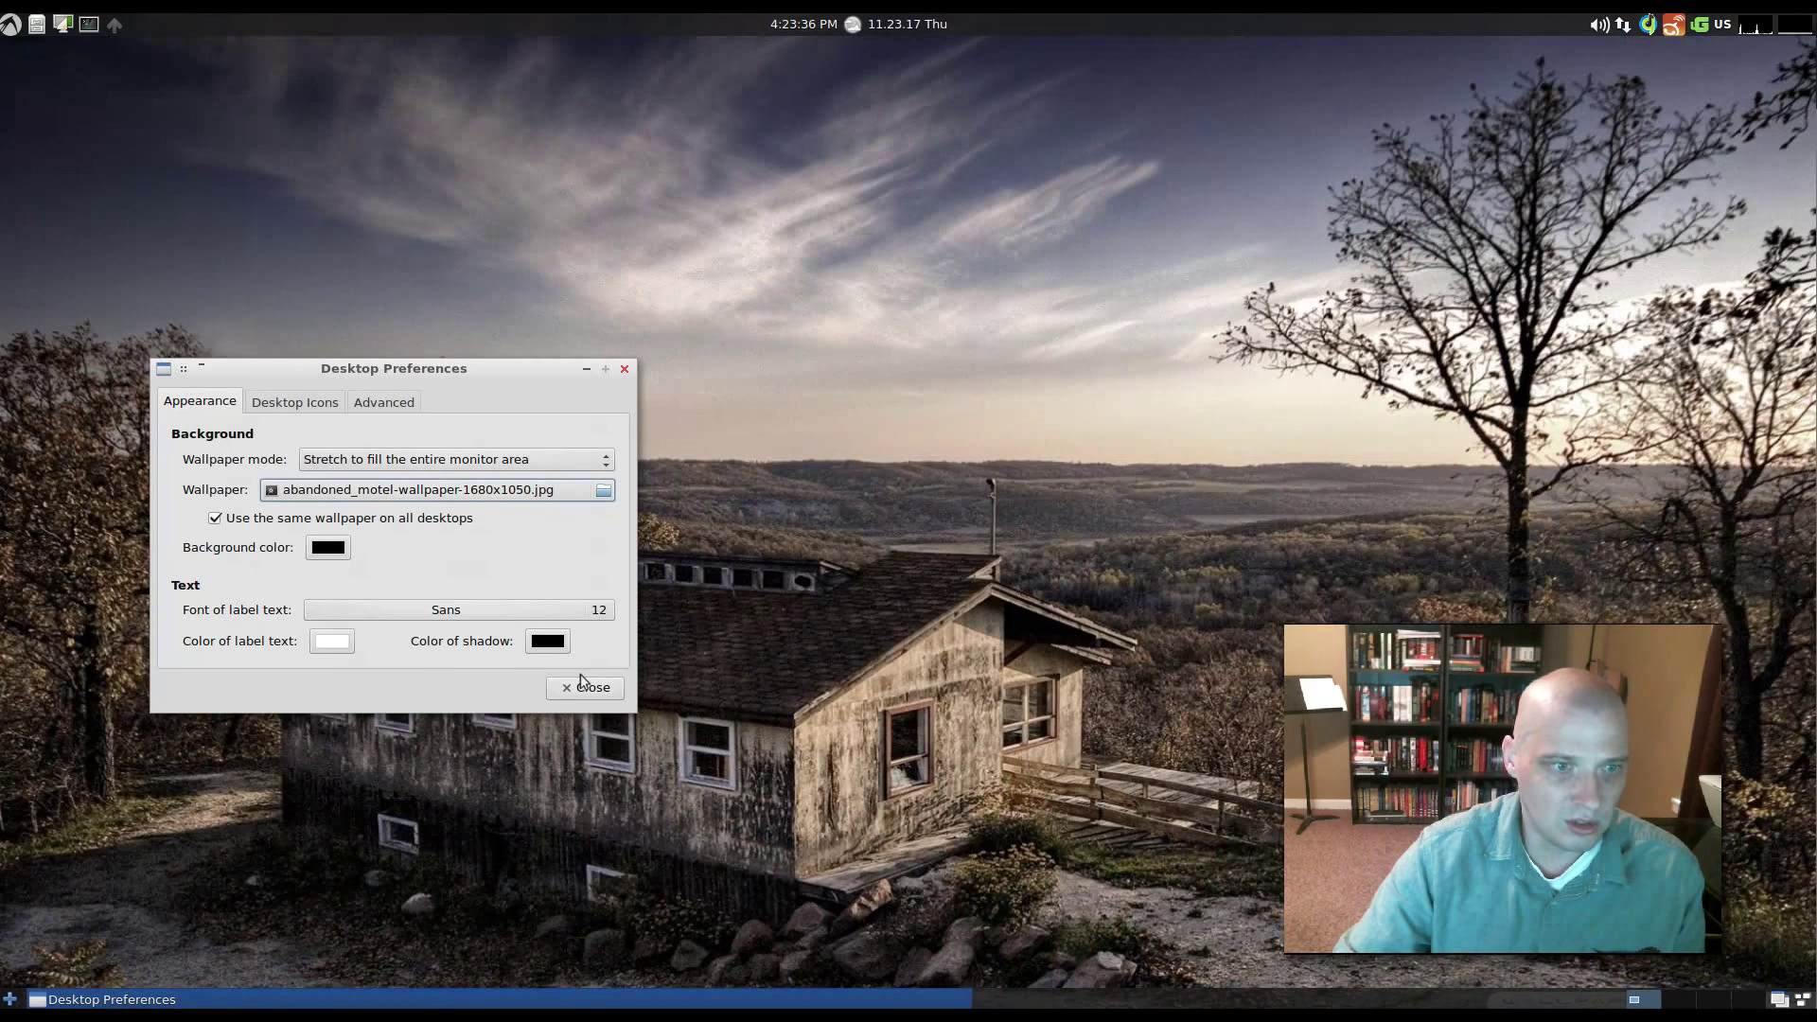
- Close Desktop Preferences, leaving the abandoned motel wallpaper on a clear desktop
click(586, 689)
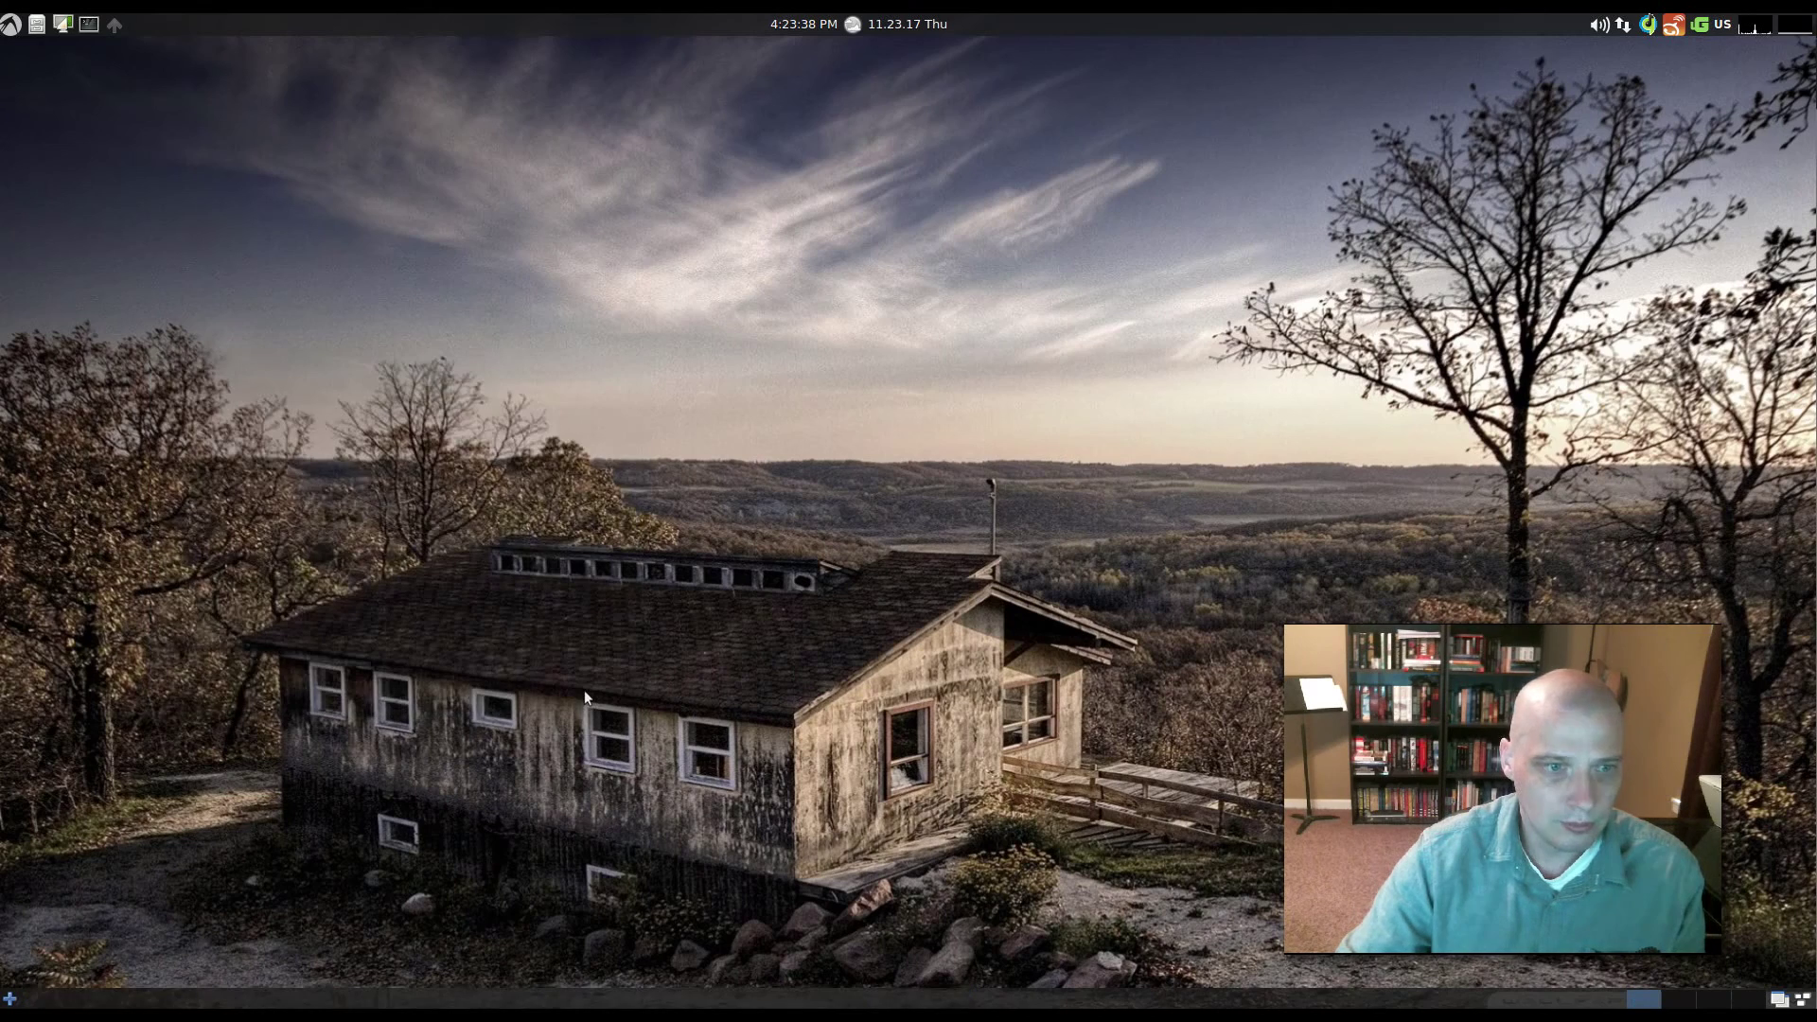